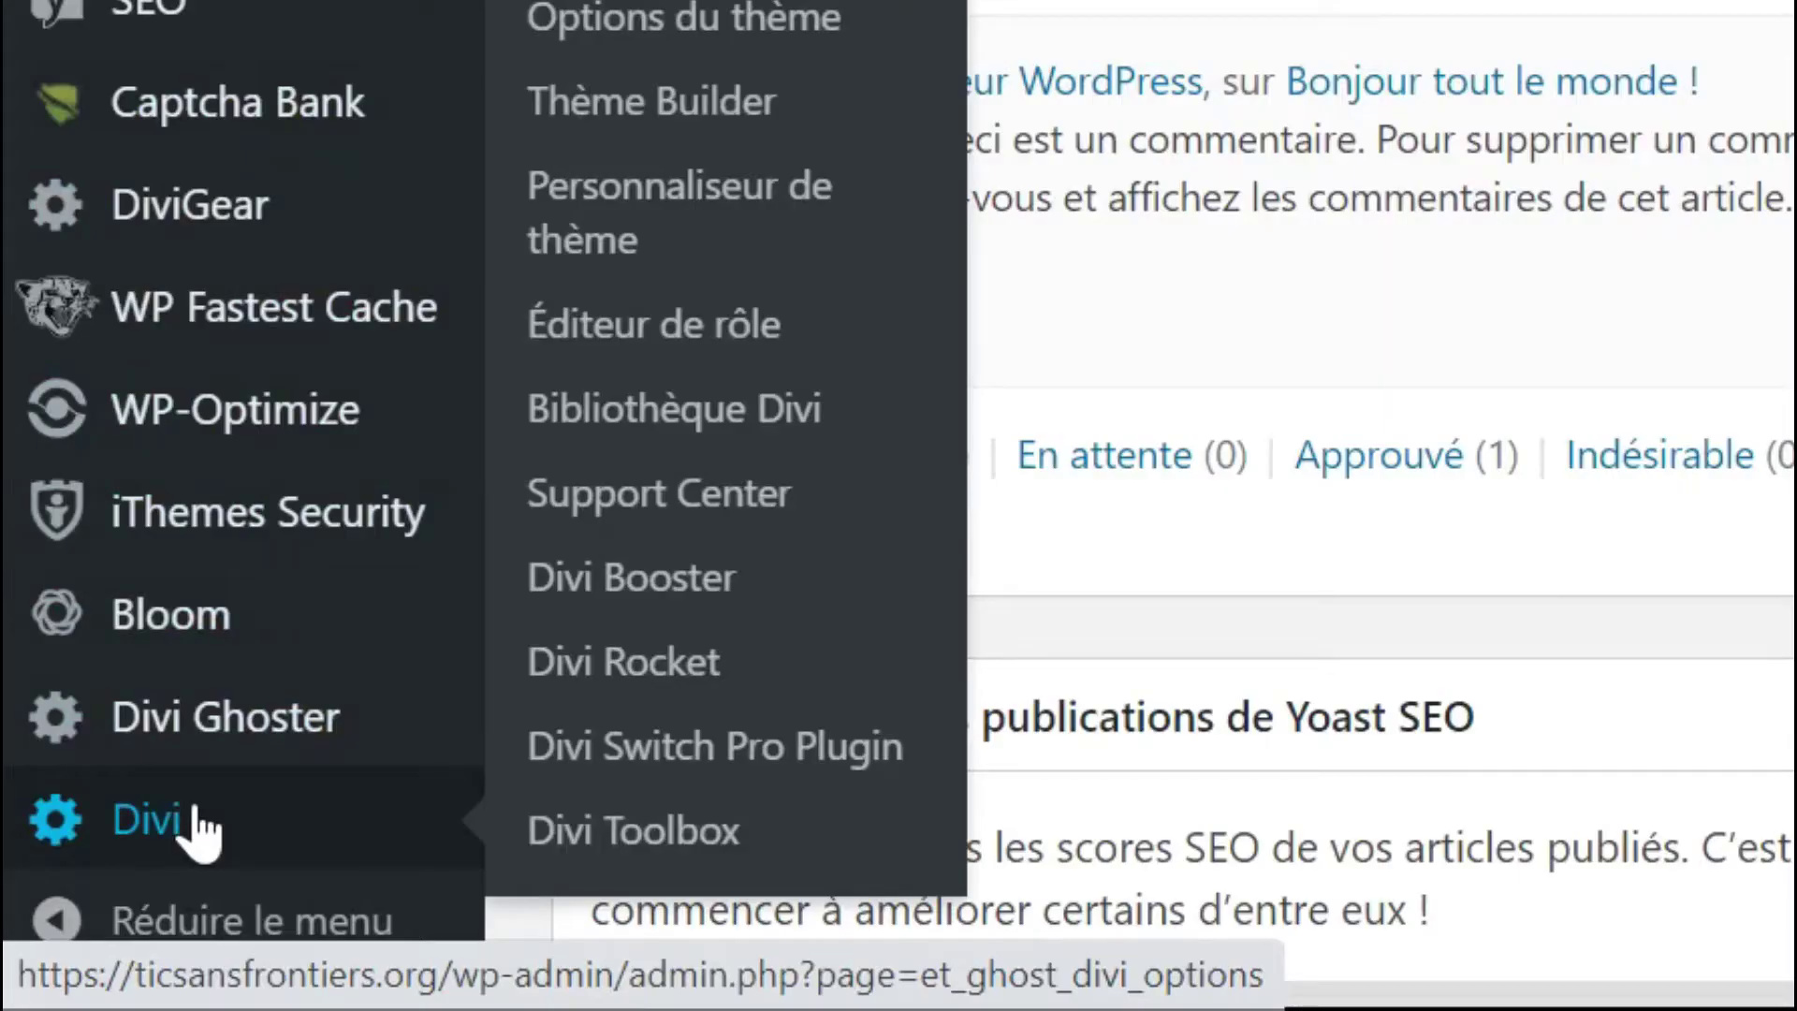
Open the Divi theme customizer and go to the widget settings for Zone Pied de page #1.
left_click(191, 823)
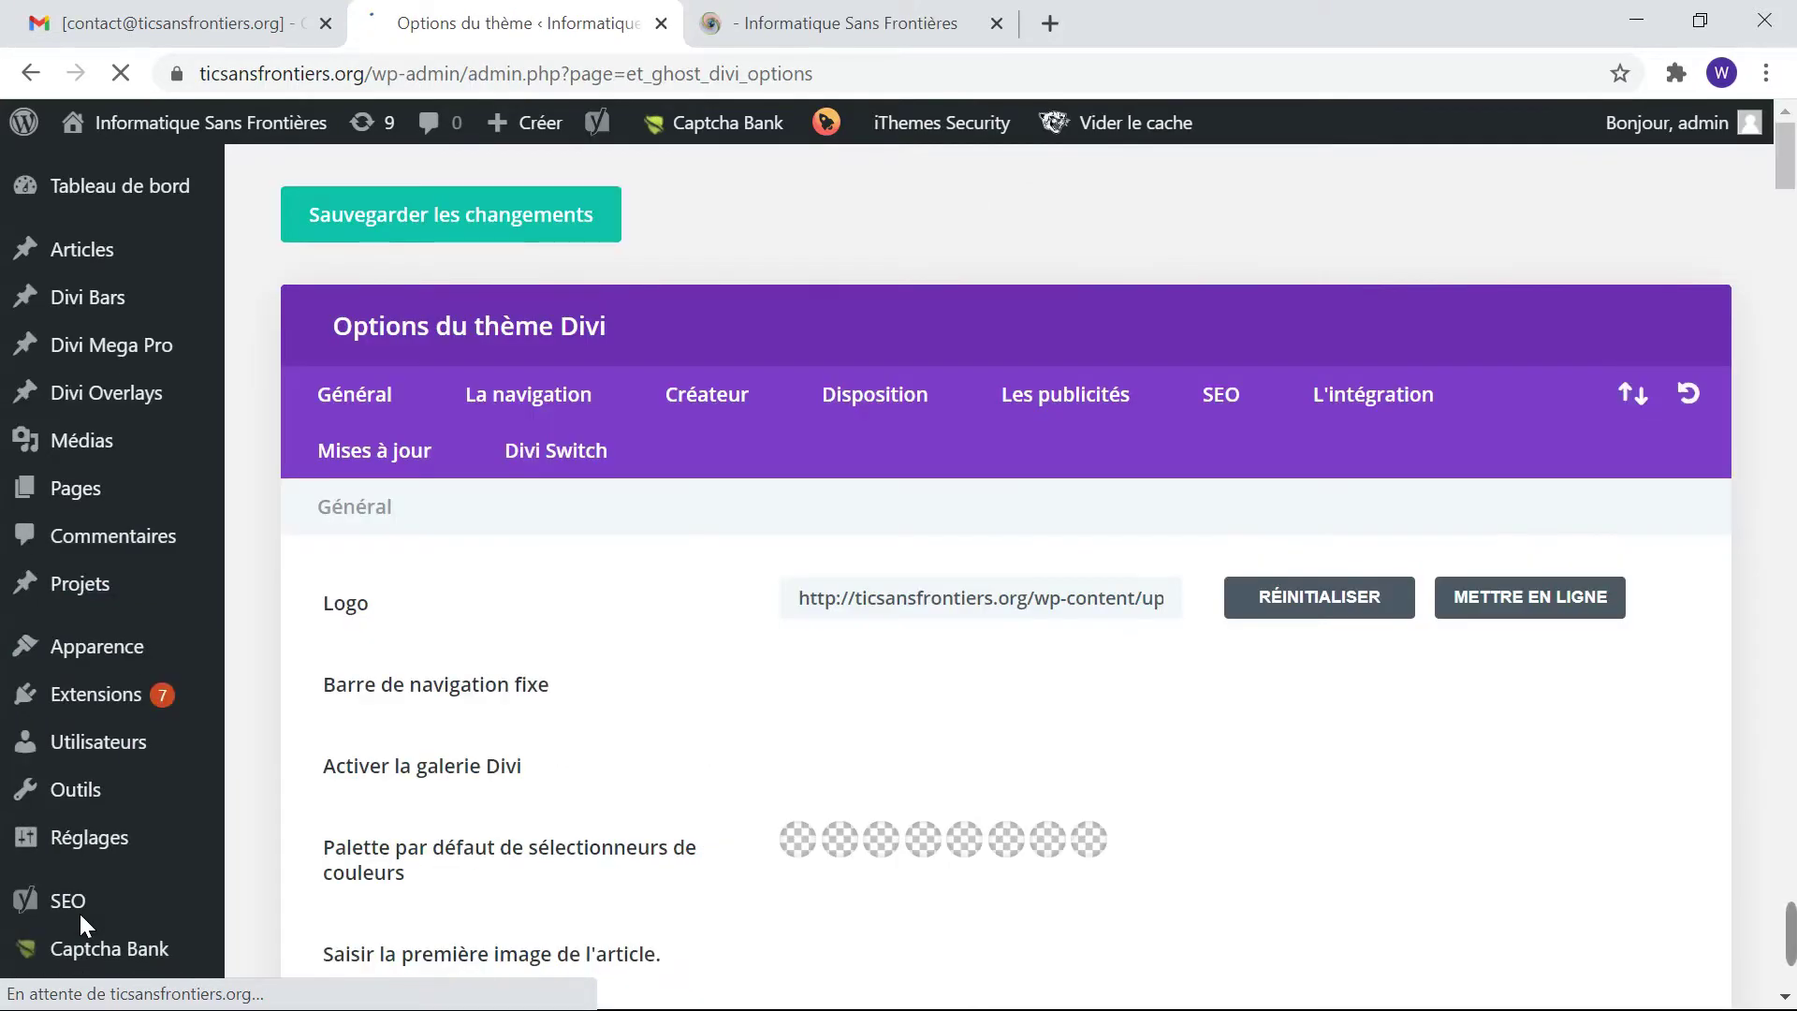
scroll(177, 774, "down", 7)
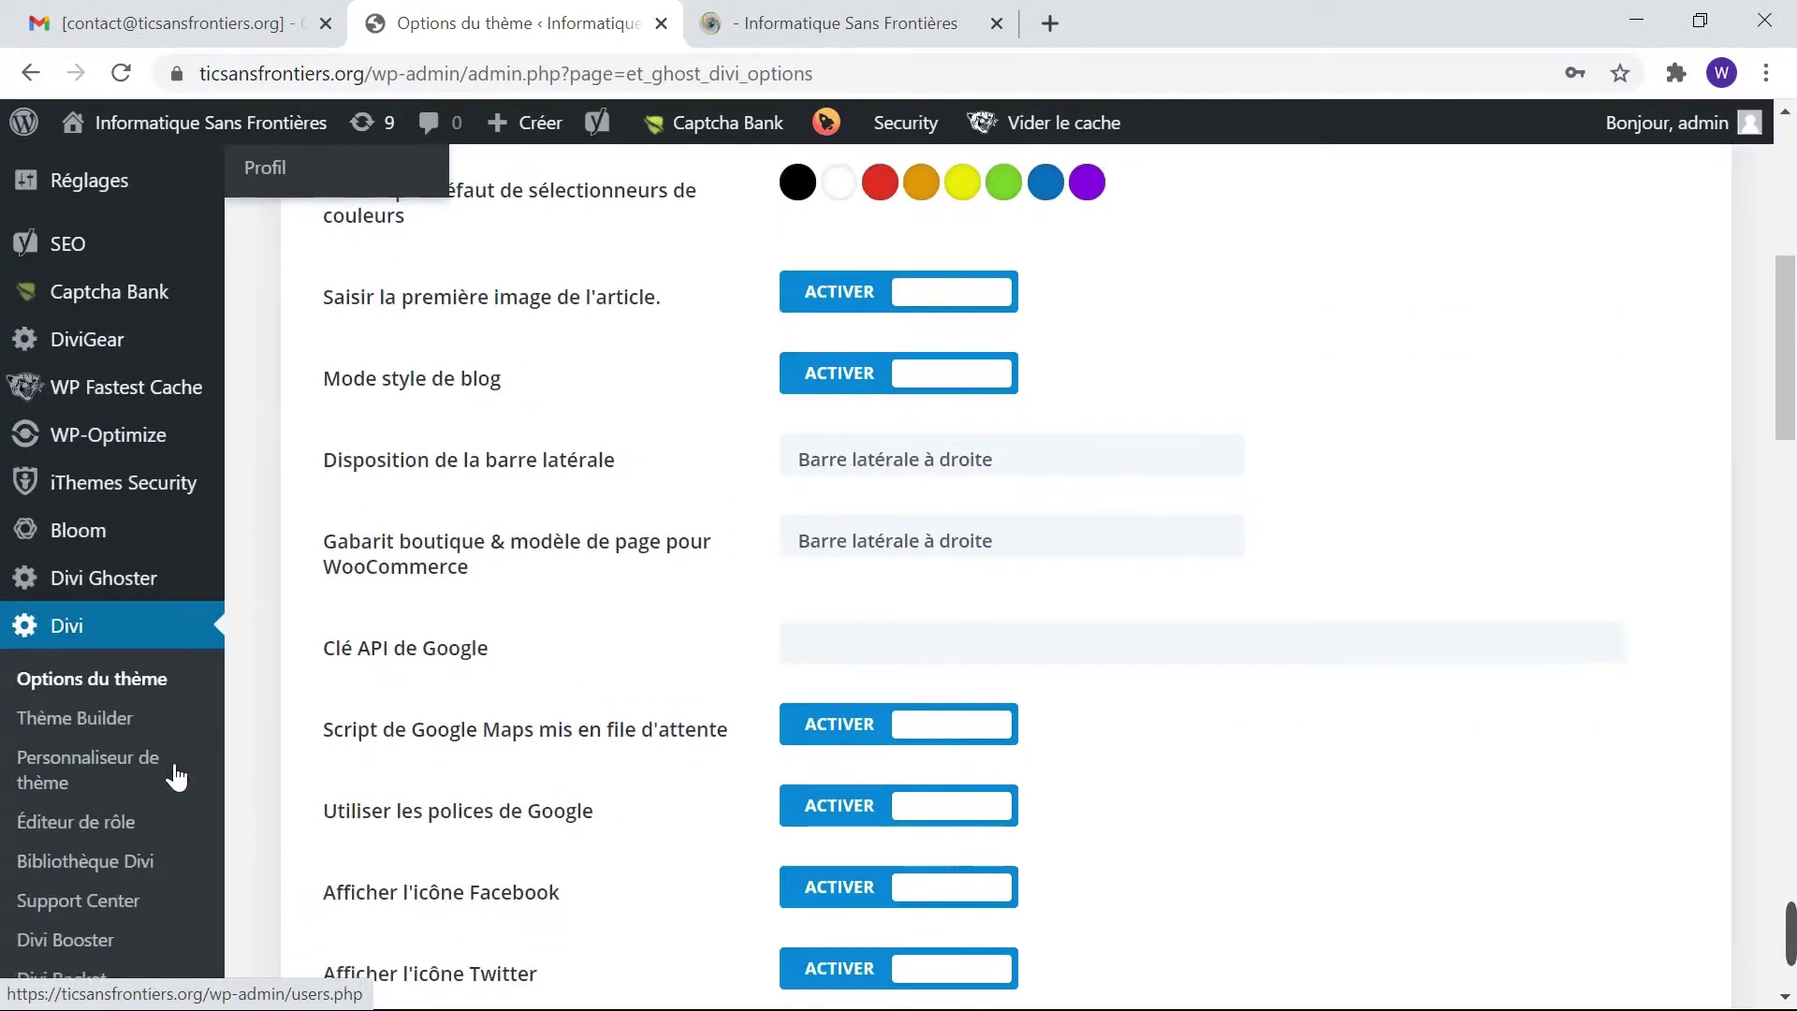
left_click(86, 763)
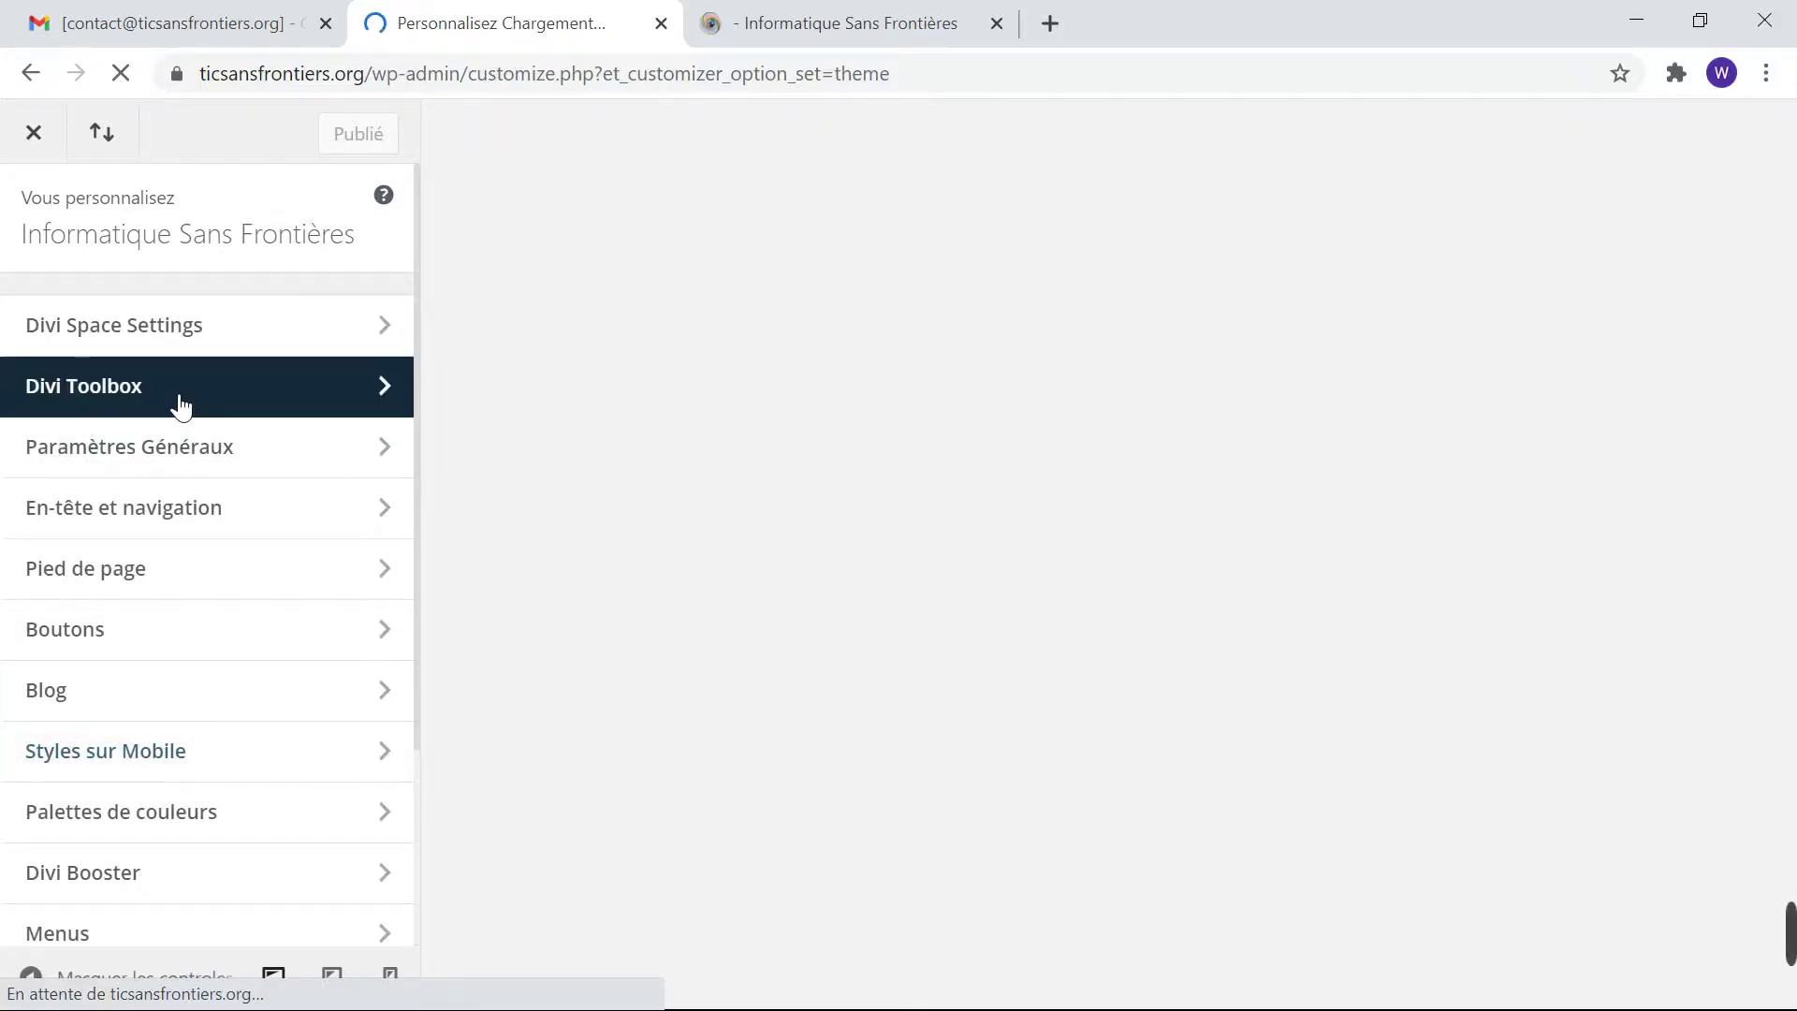
scroll(179, 404, "down", 3)
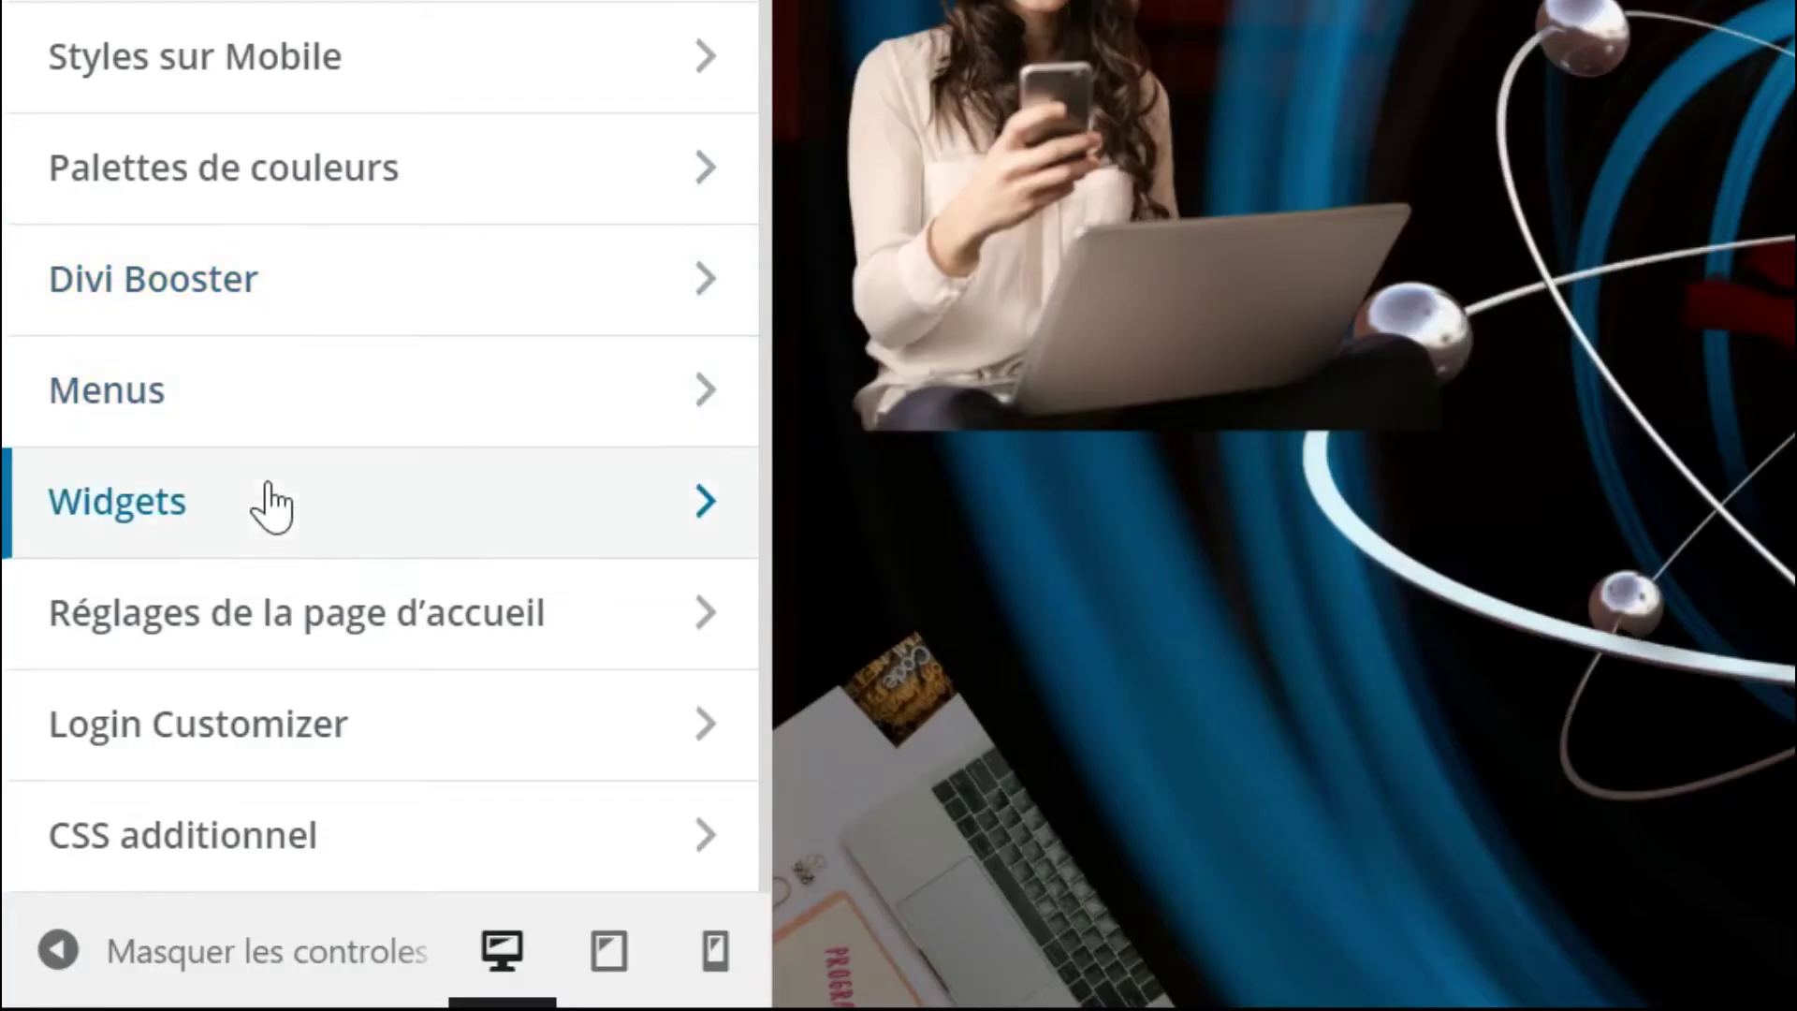
left_click(266, 505)
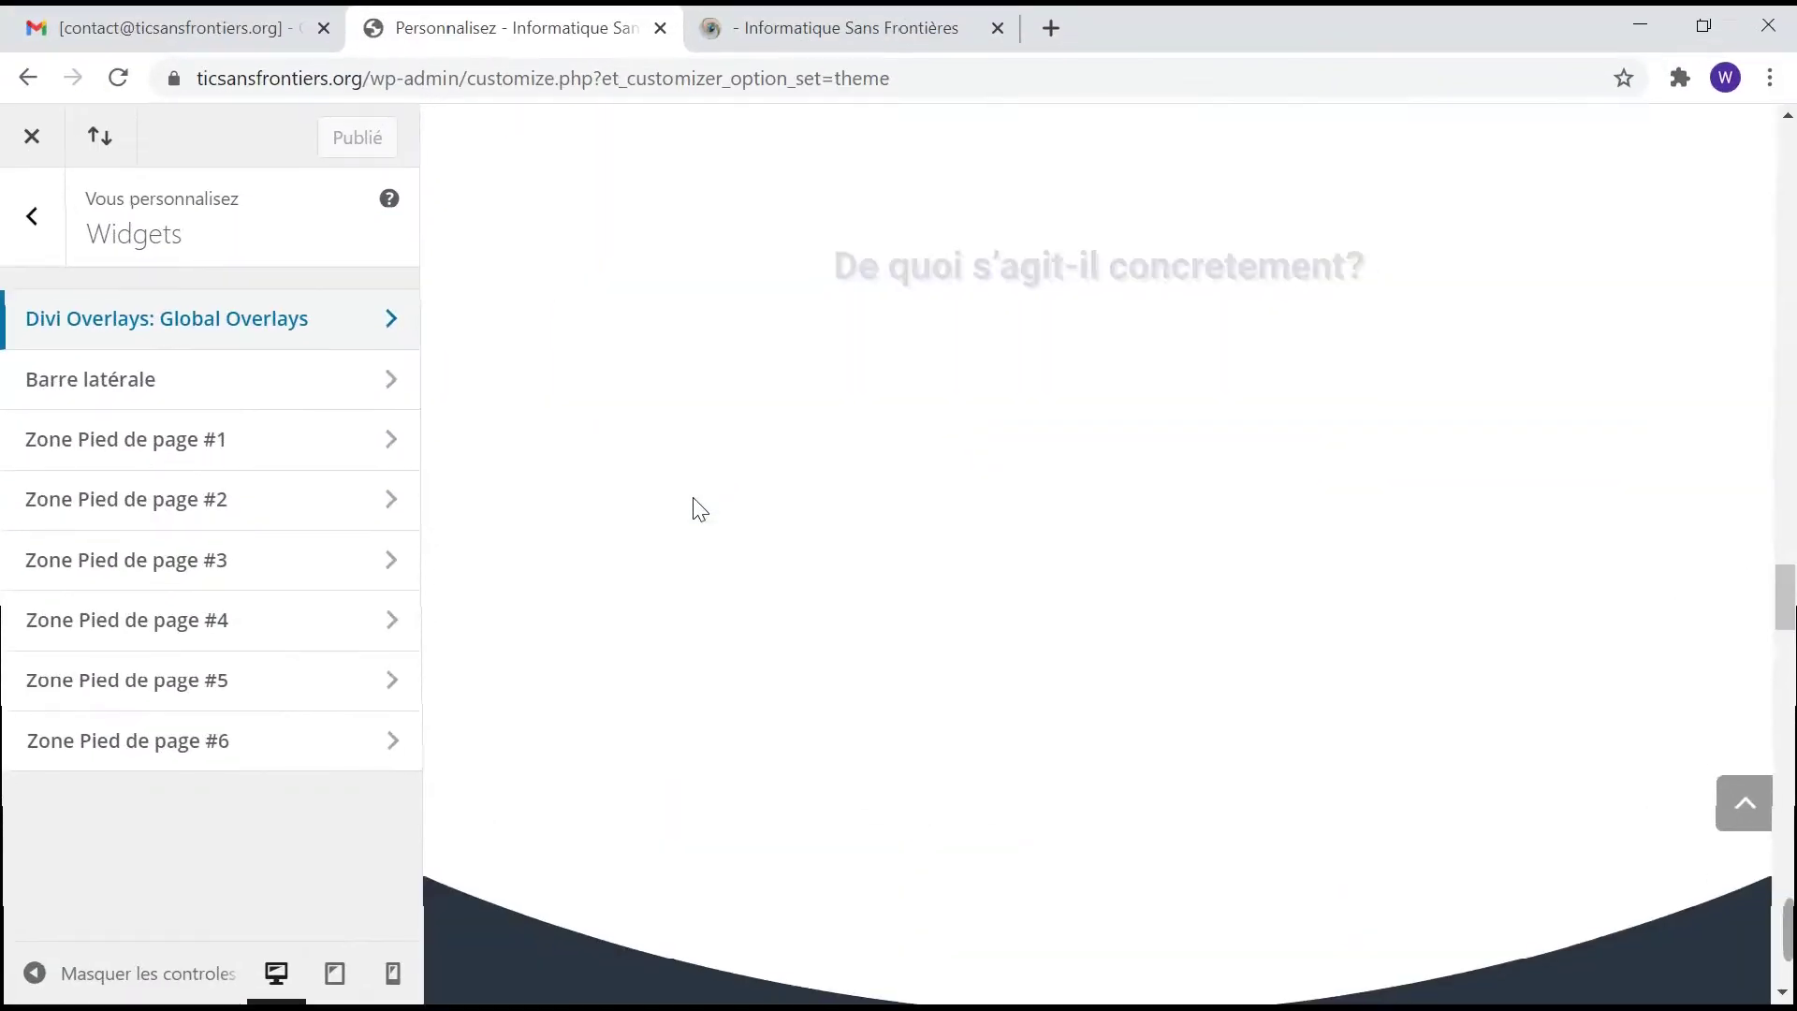
scroll(697, 508, "down", 5)
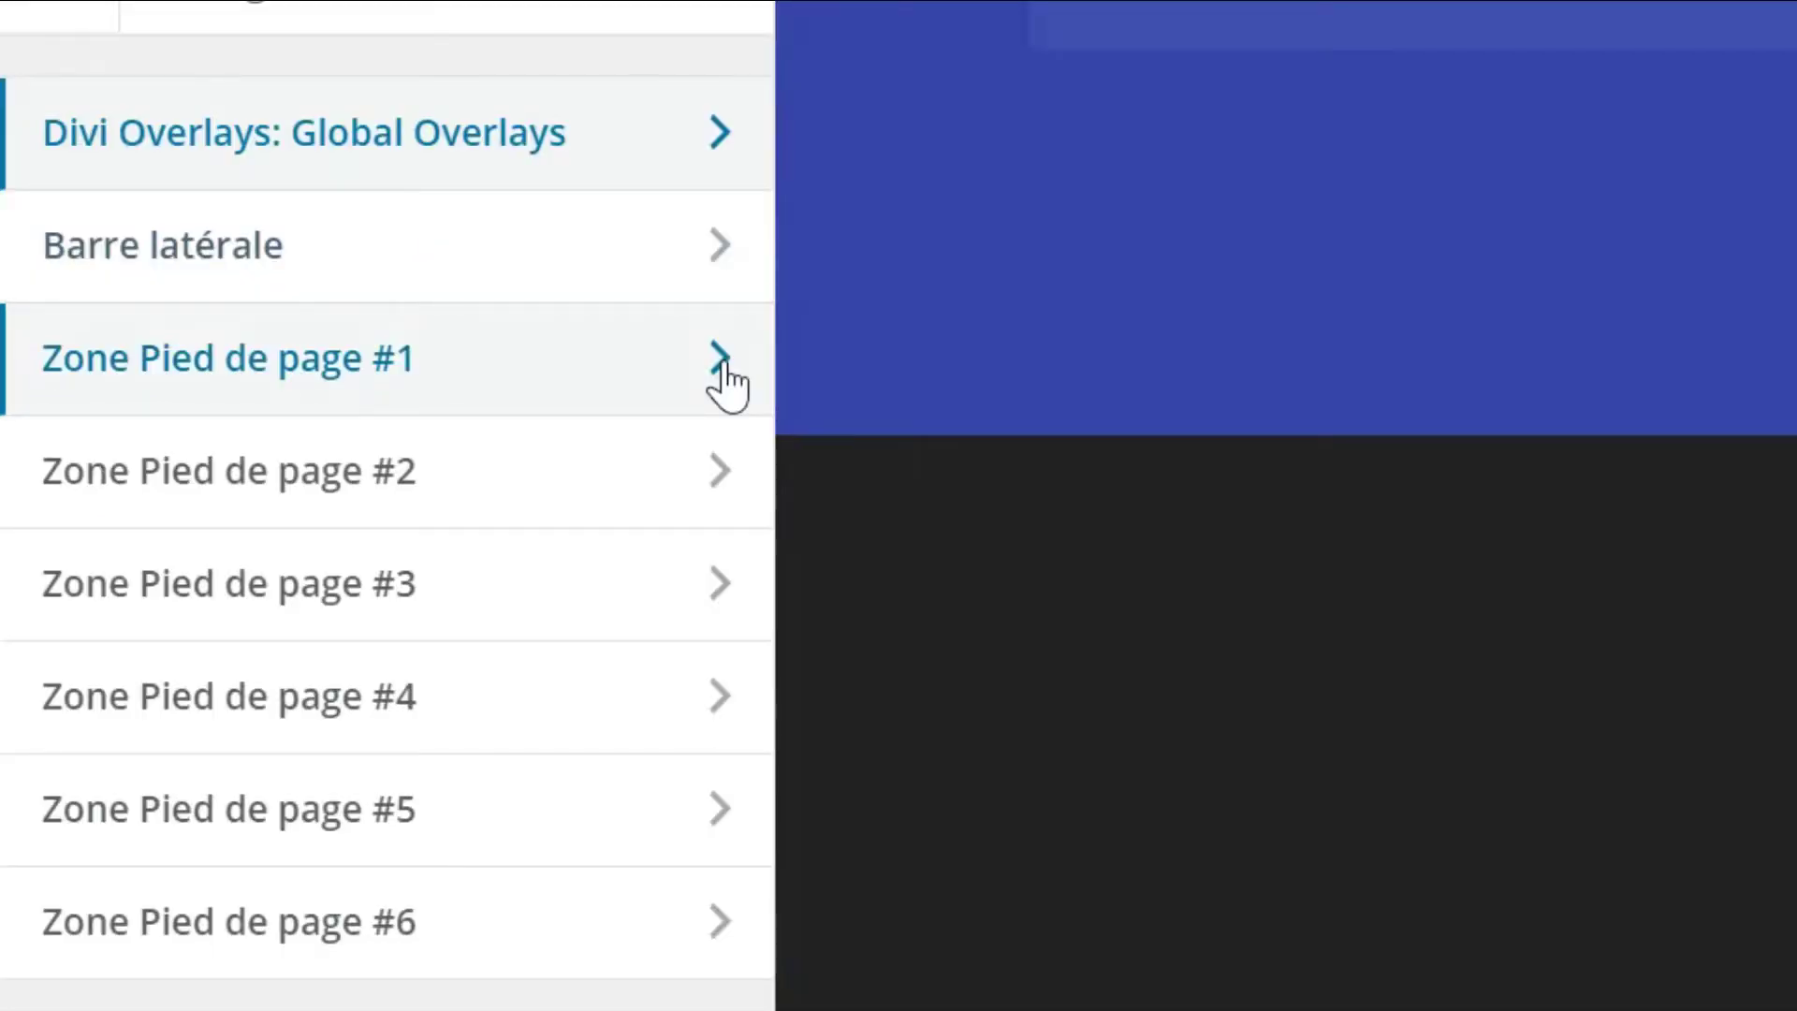
left_click(726, 379)
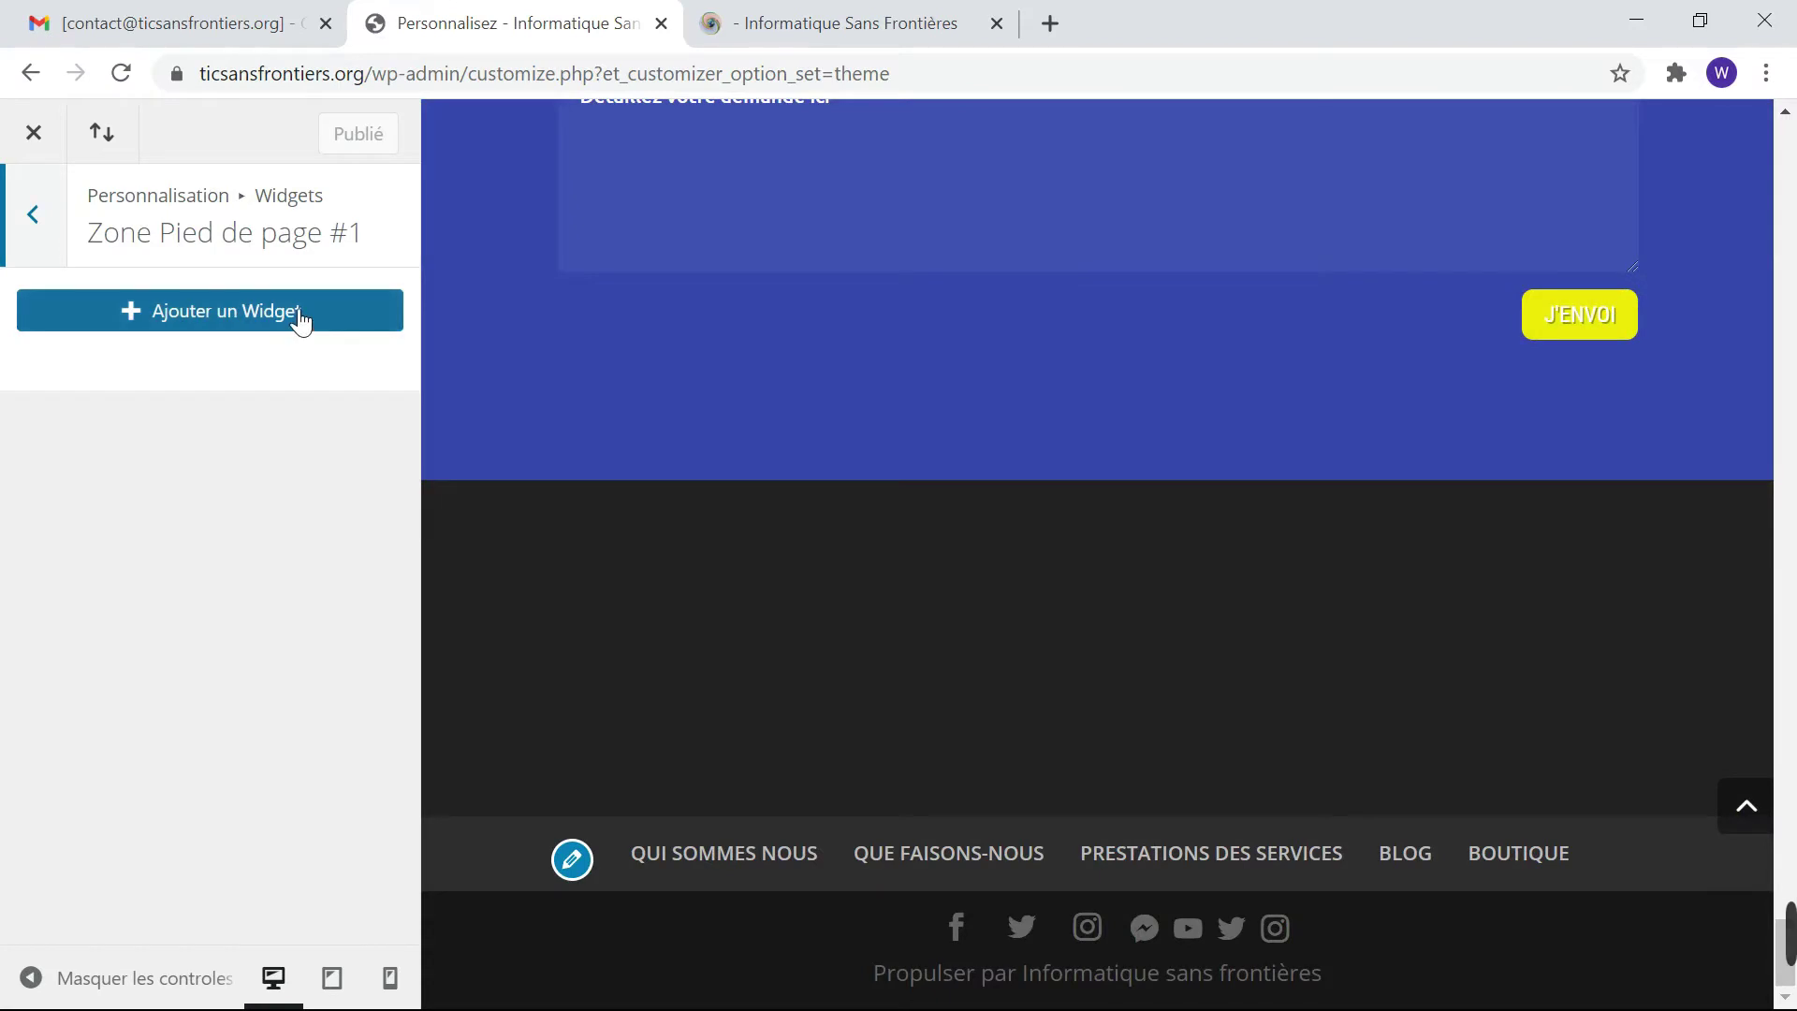
left_click(300, 320)
left_click(557, 408)
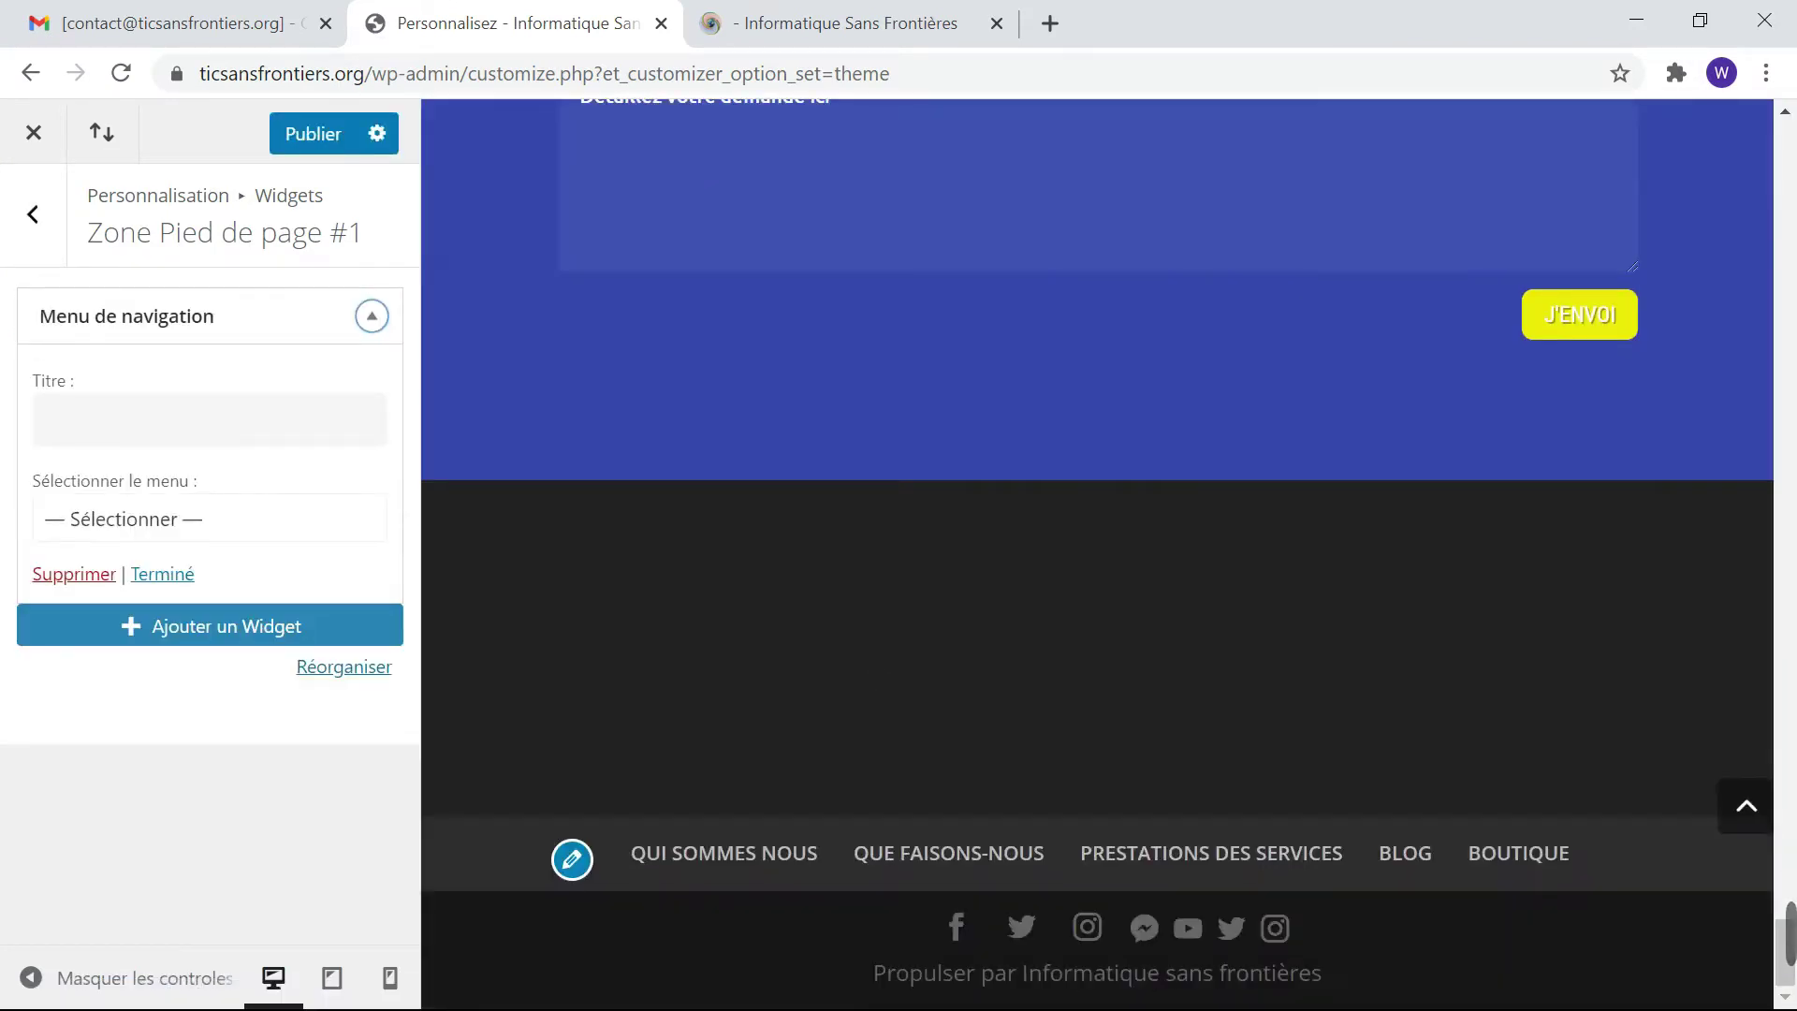
left_click(82, 573)
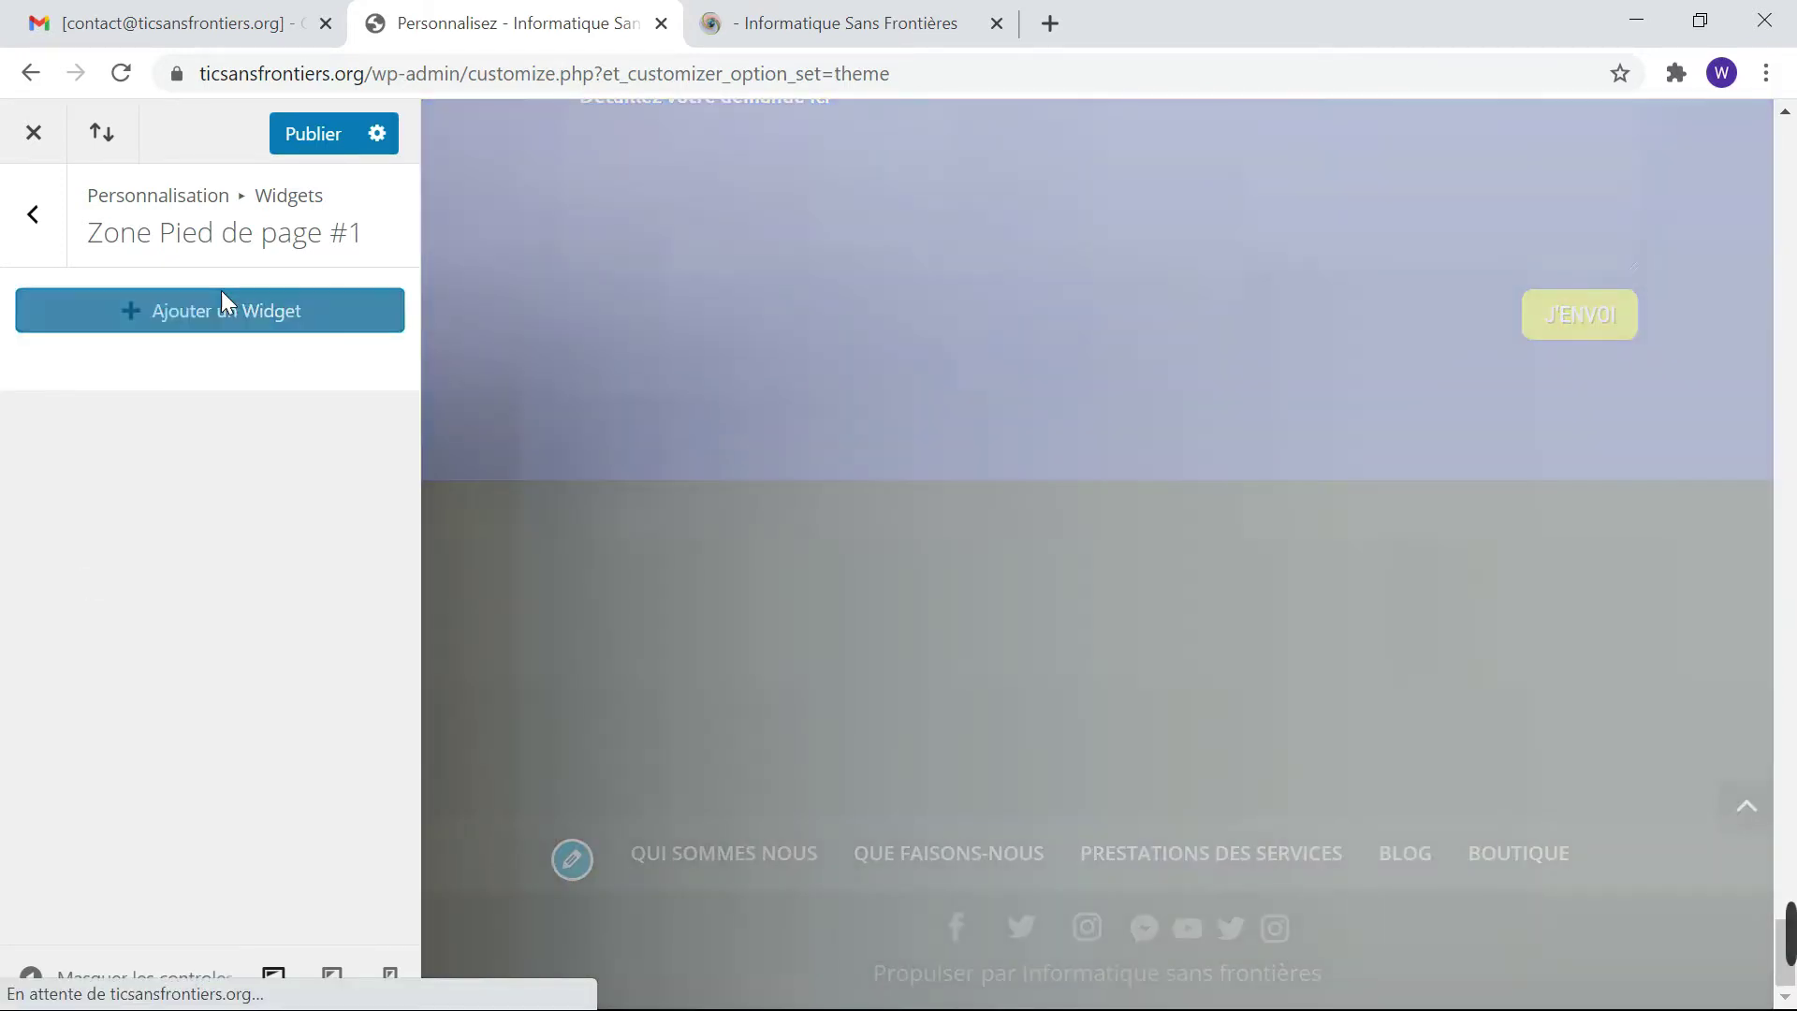
Add a Commentaires récents widget to Zone Pied de page #1 and title it "Ce que disent nos visiteurs".
left_click(221, 307)
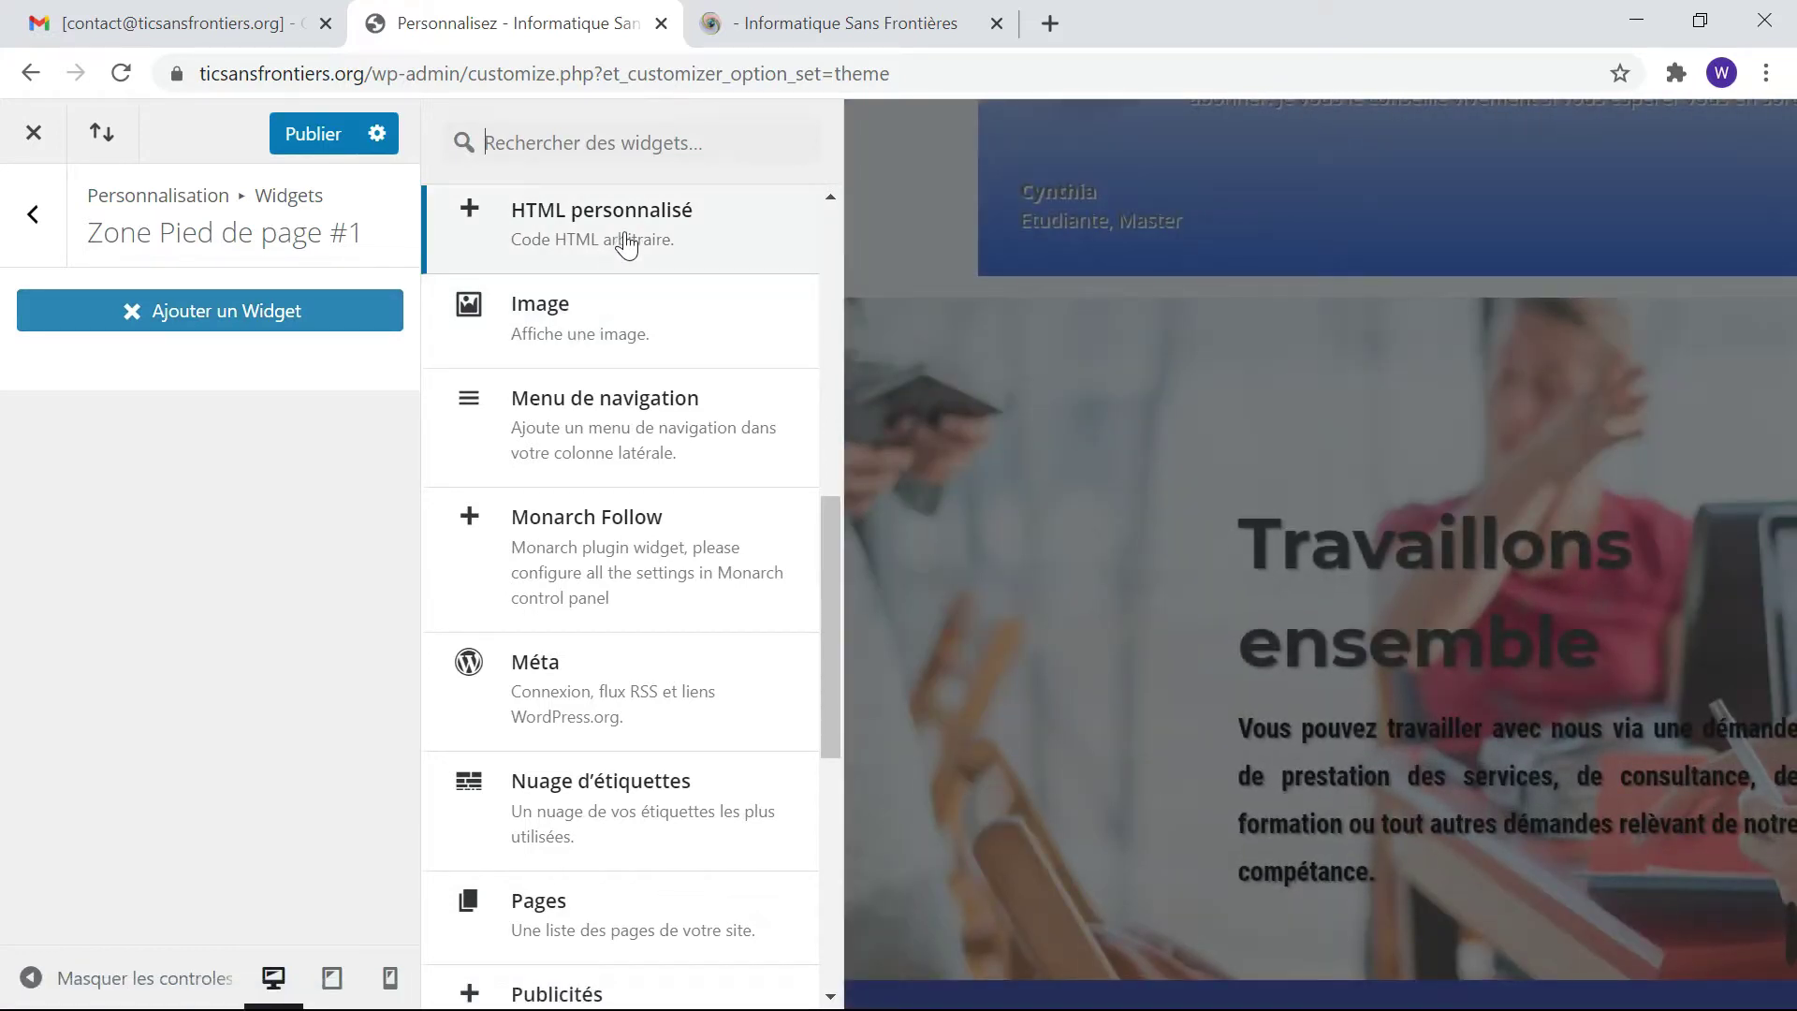
left_click(626, 245)
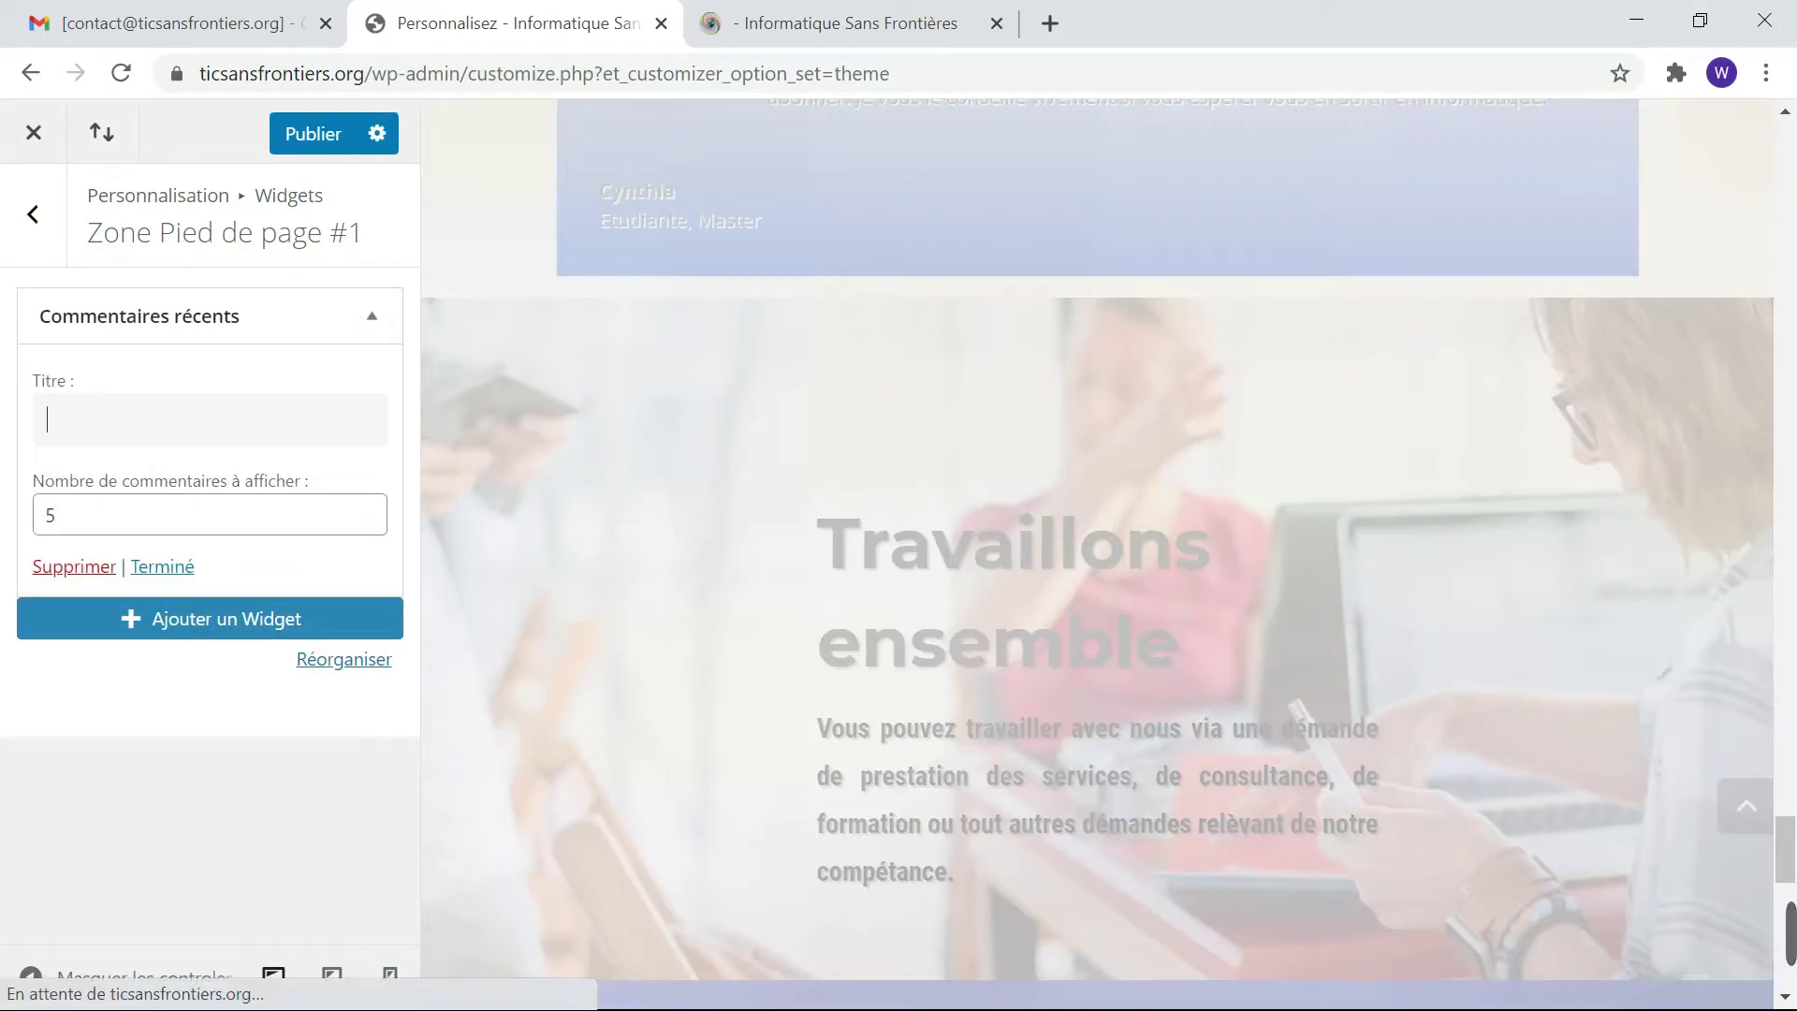
type("Commen")
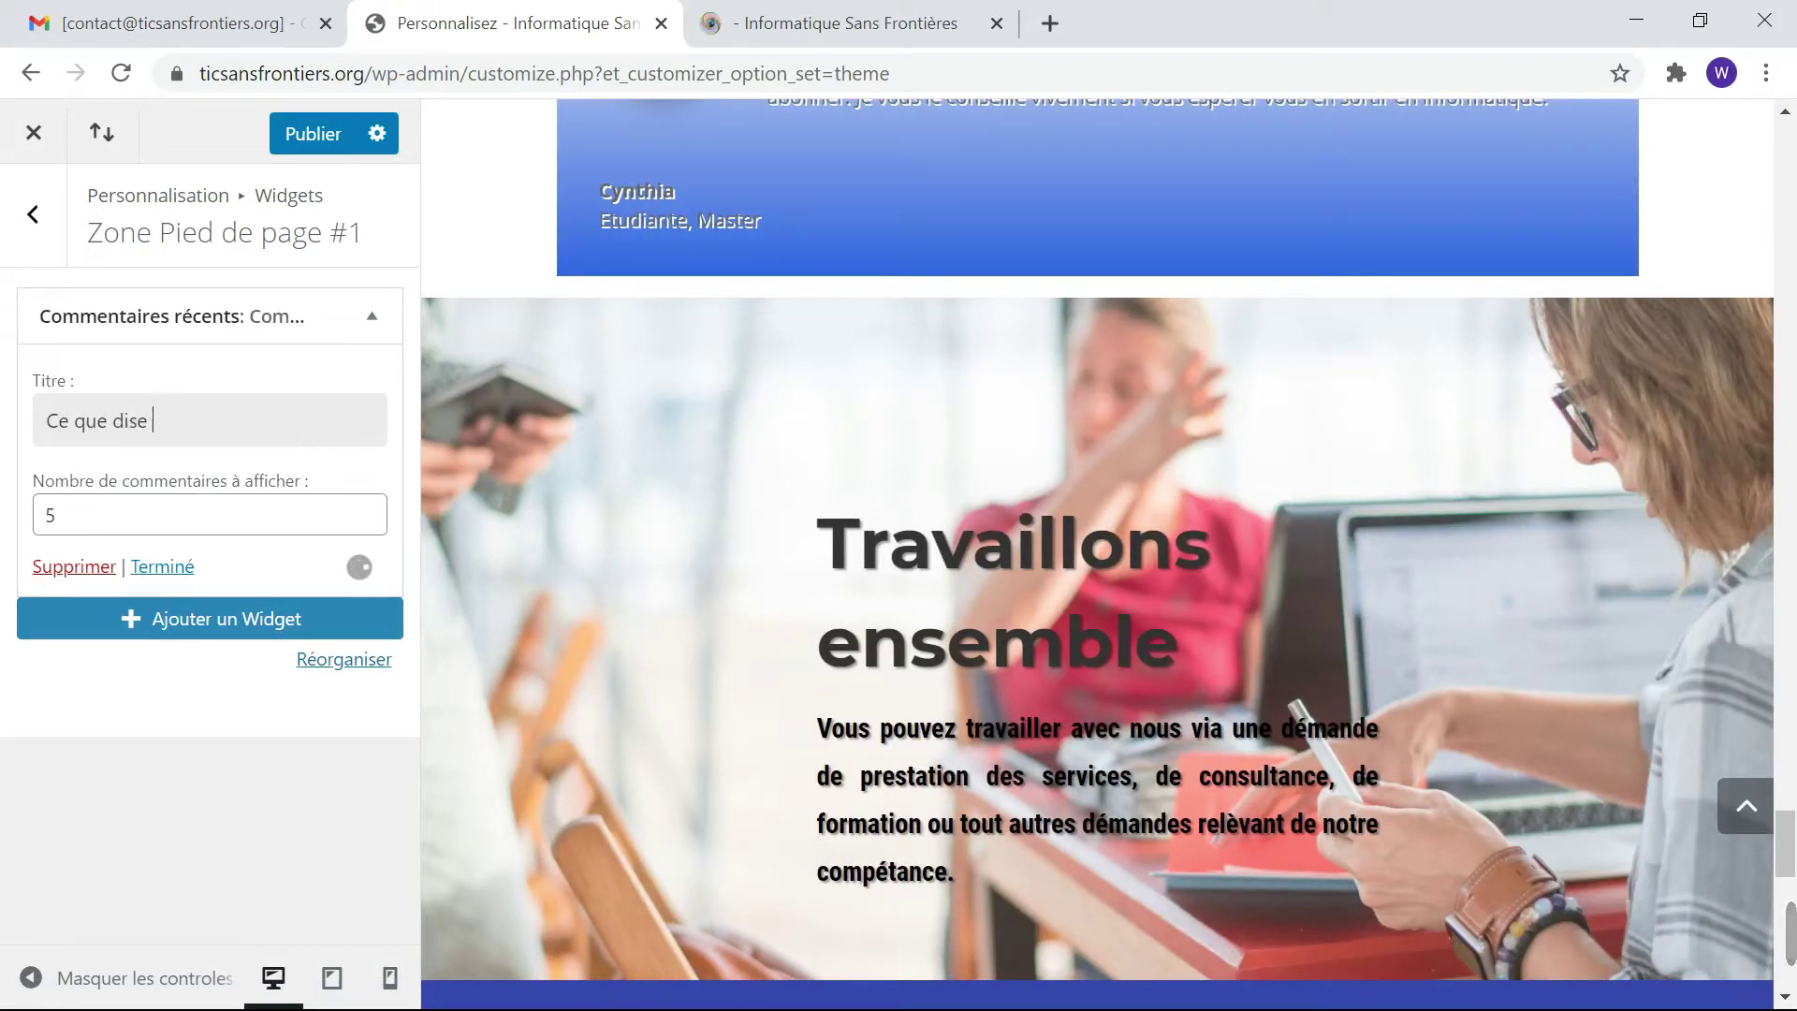
type("nt nos visi")
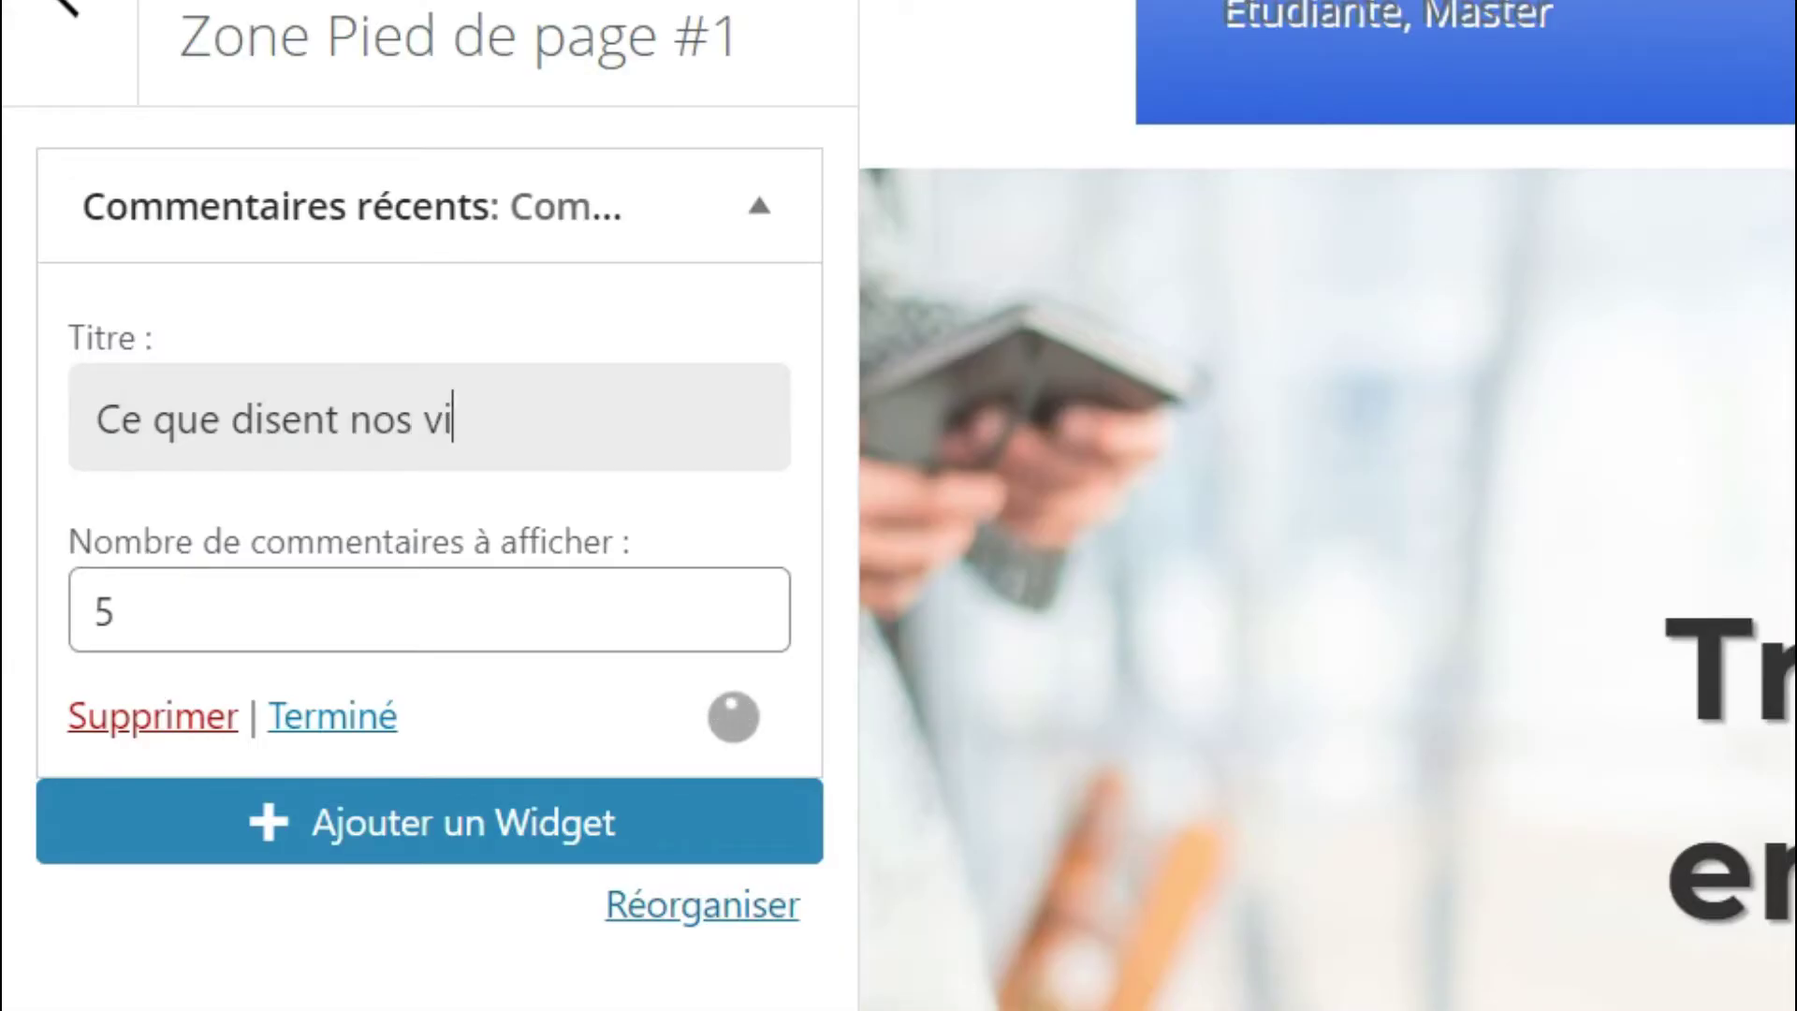
type("teurs")
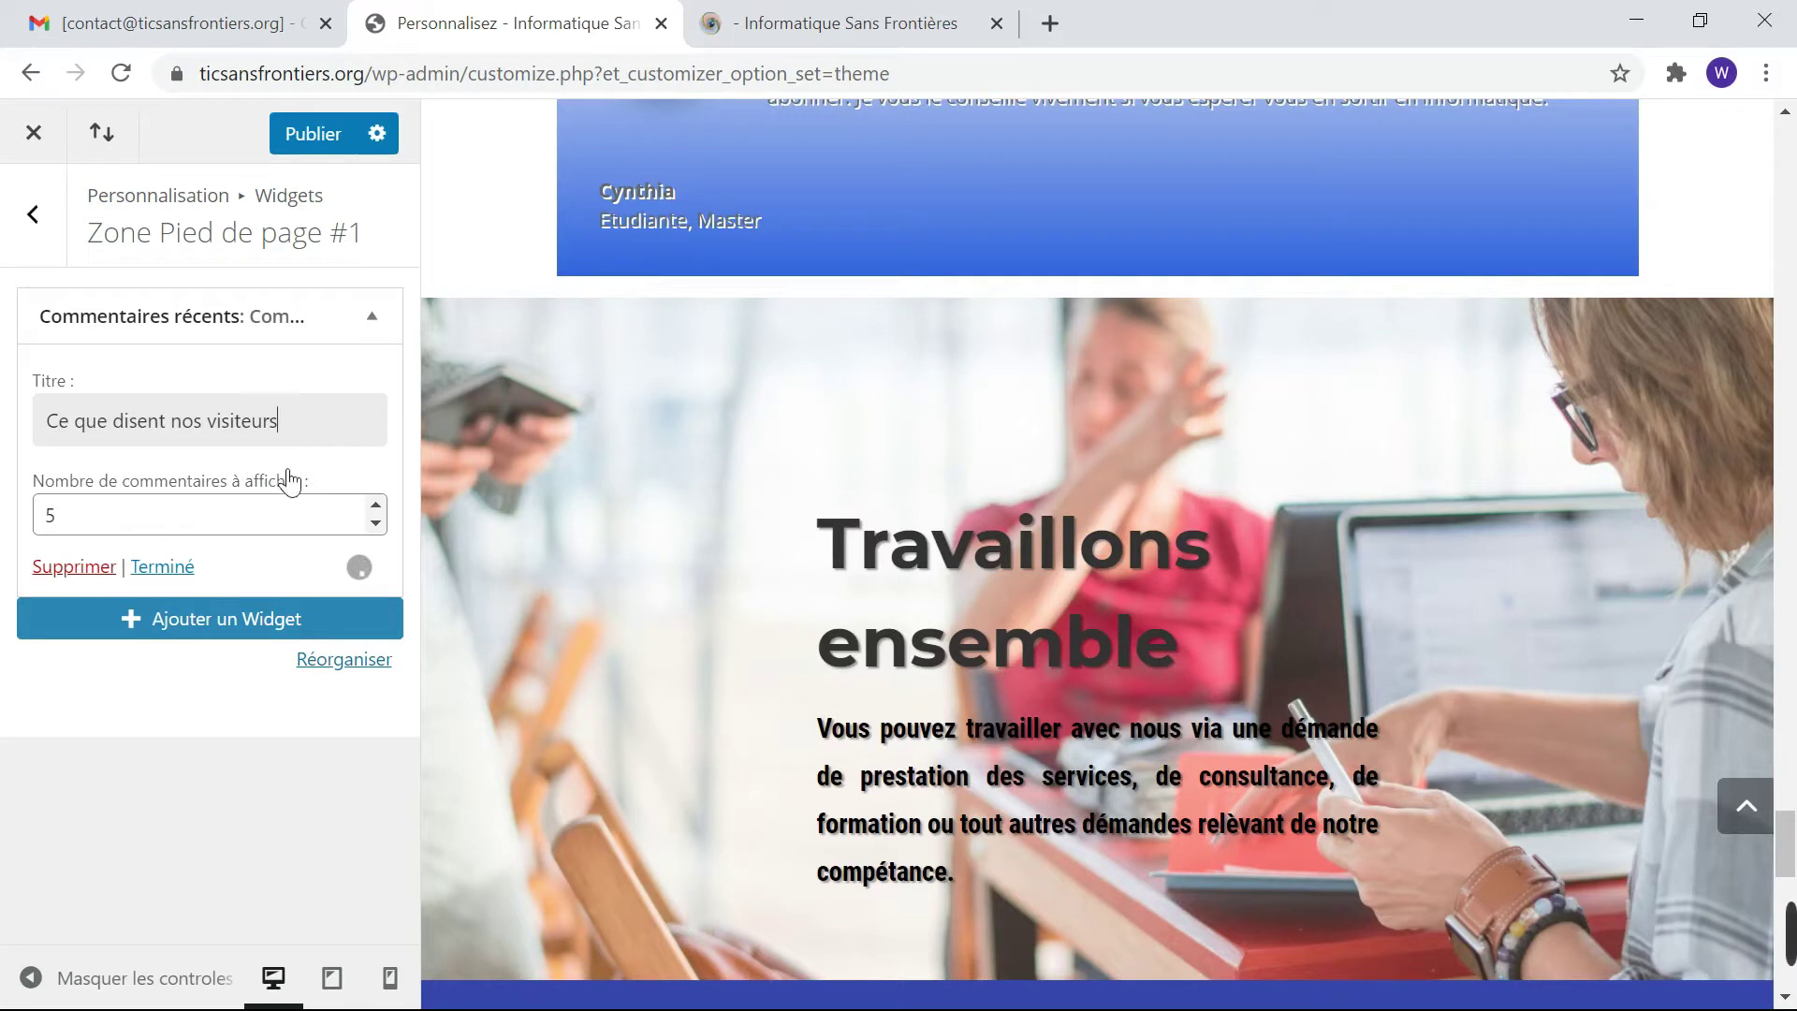
Set the number of displayed comments to 3 and publish the recent comments widget.
left_click(375, 524)
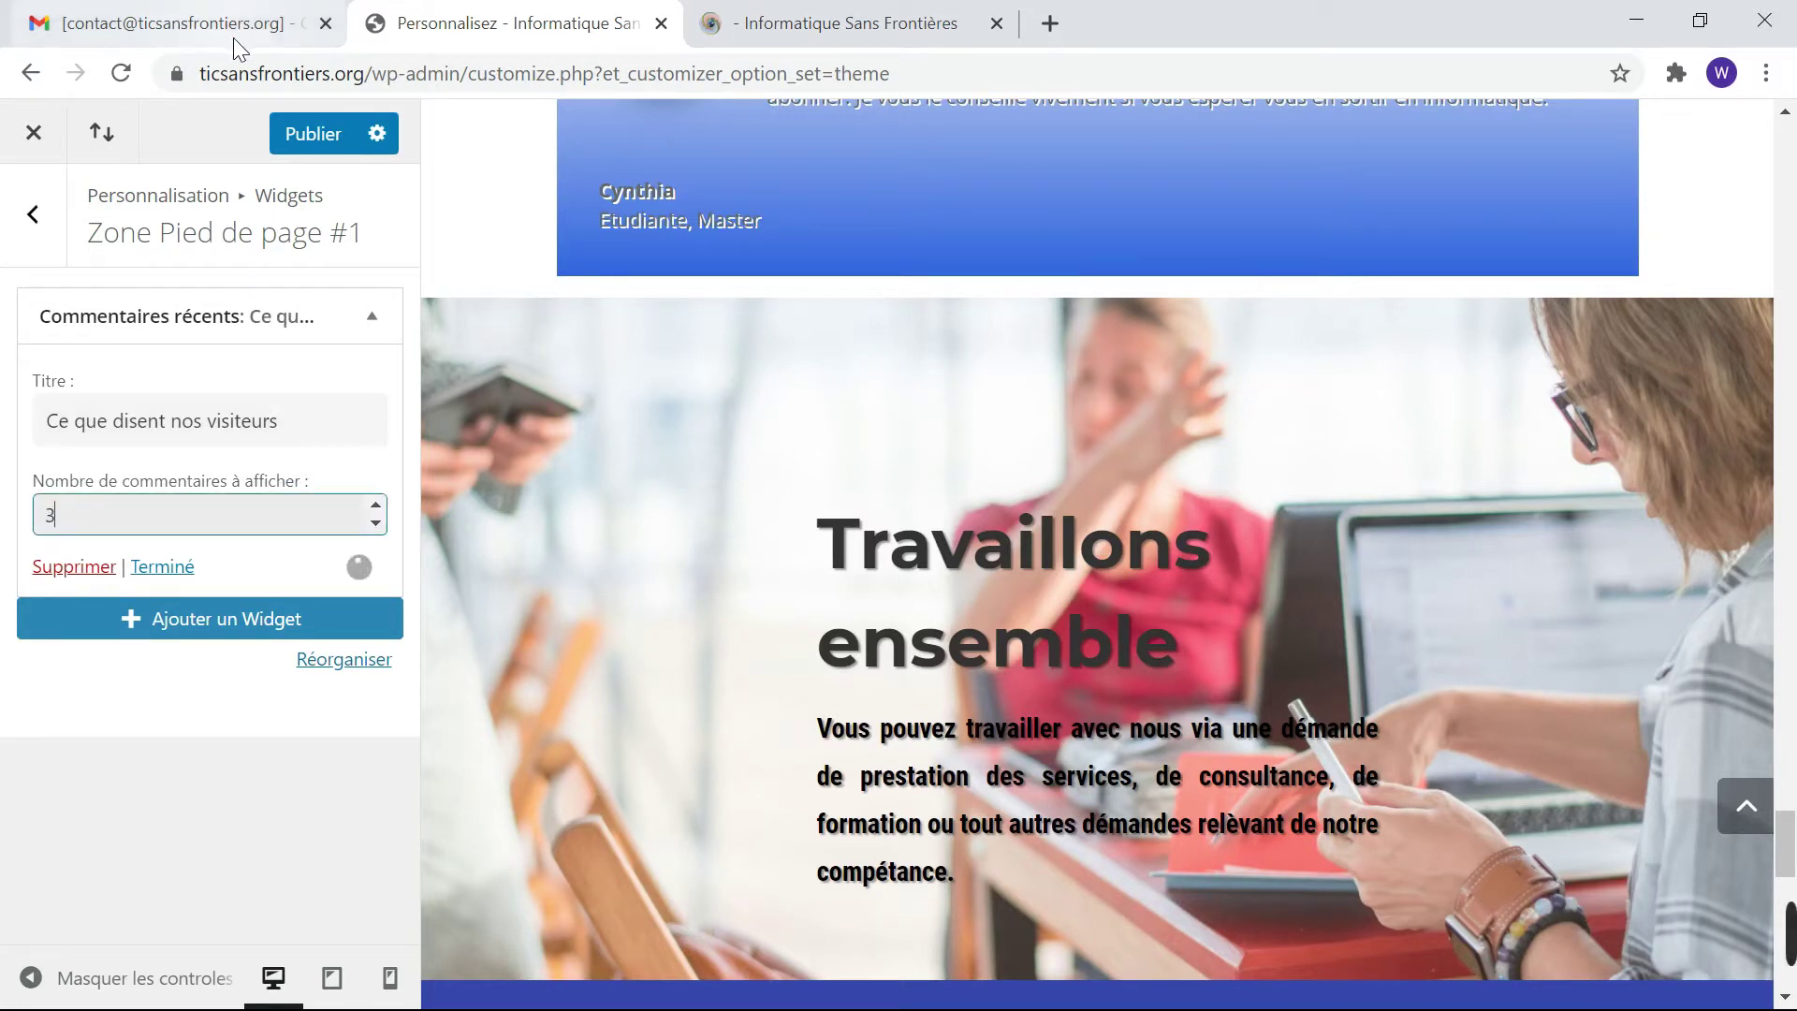
left_click(305, 140)
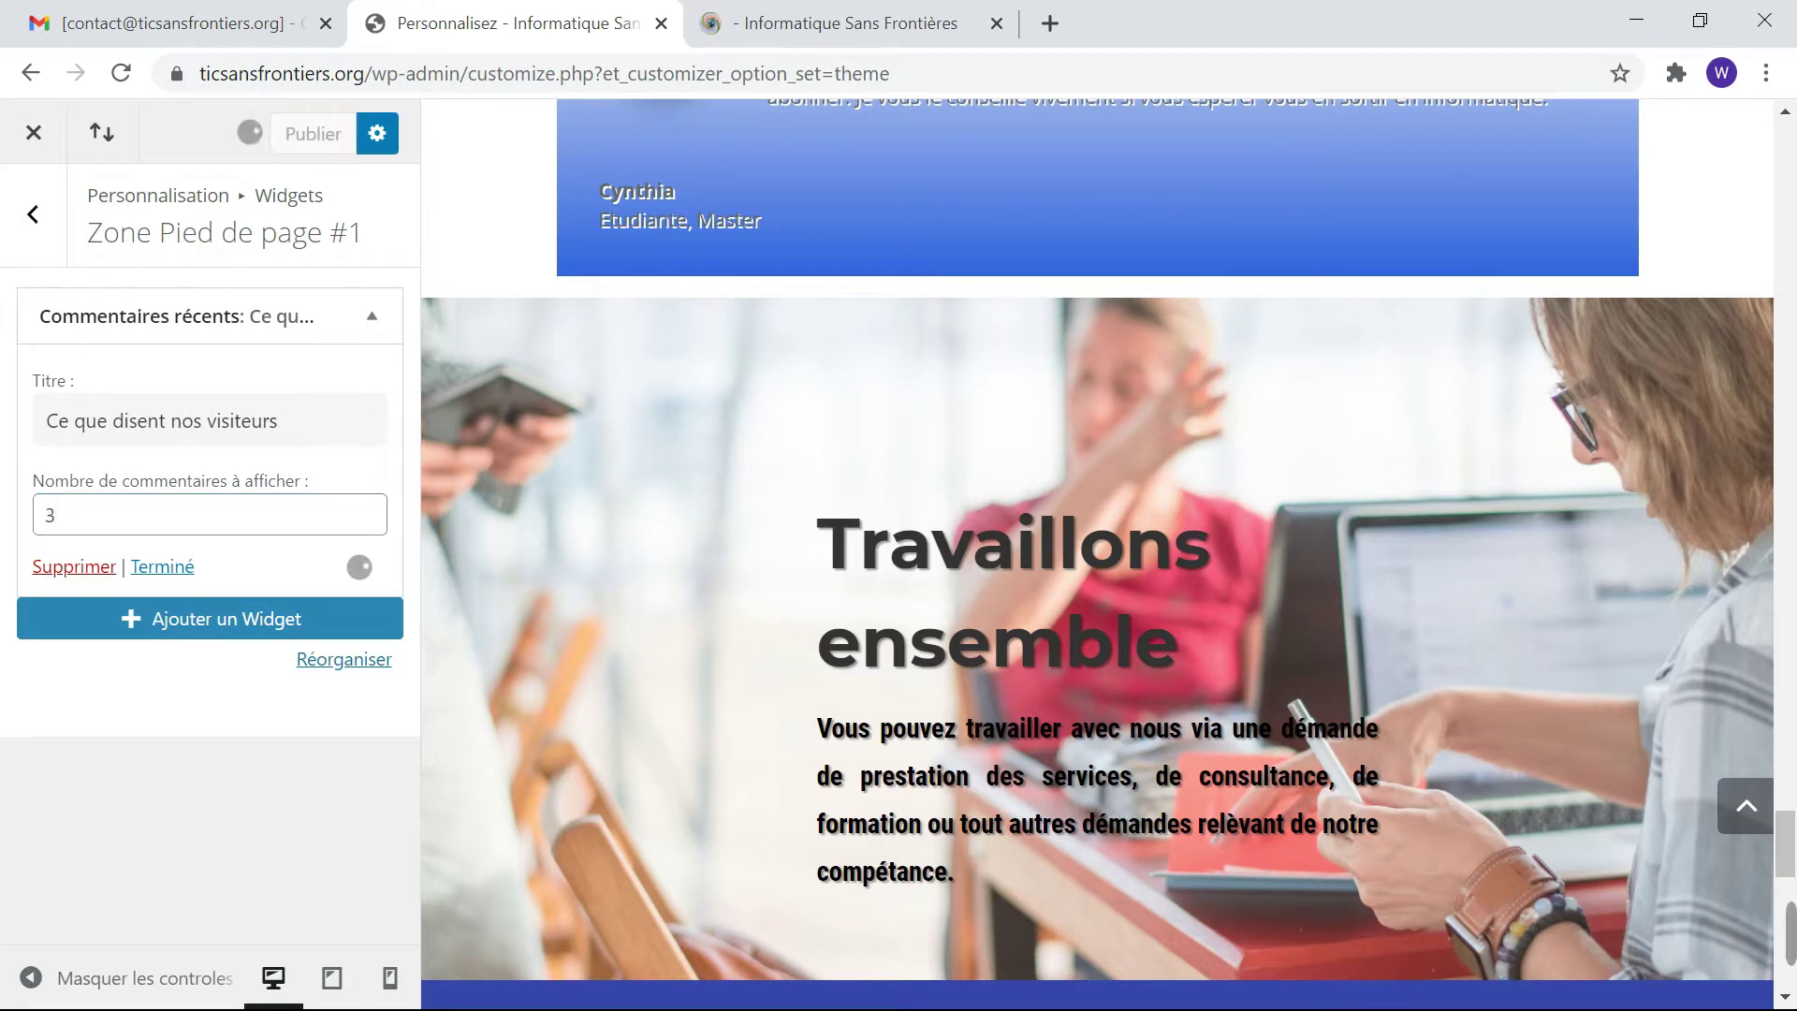
scroll(992, 666, "down", 20)
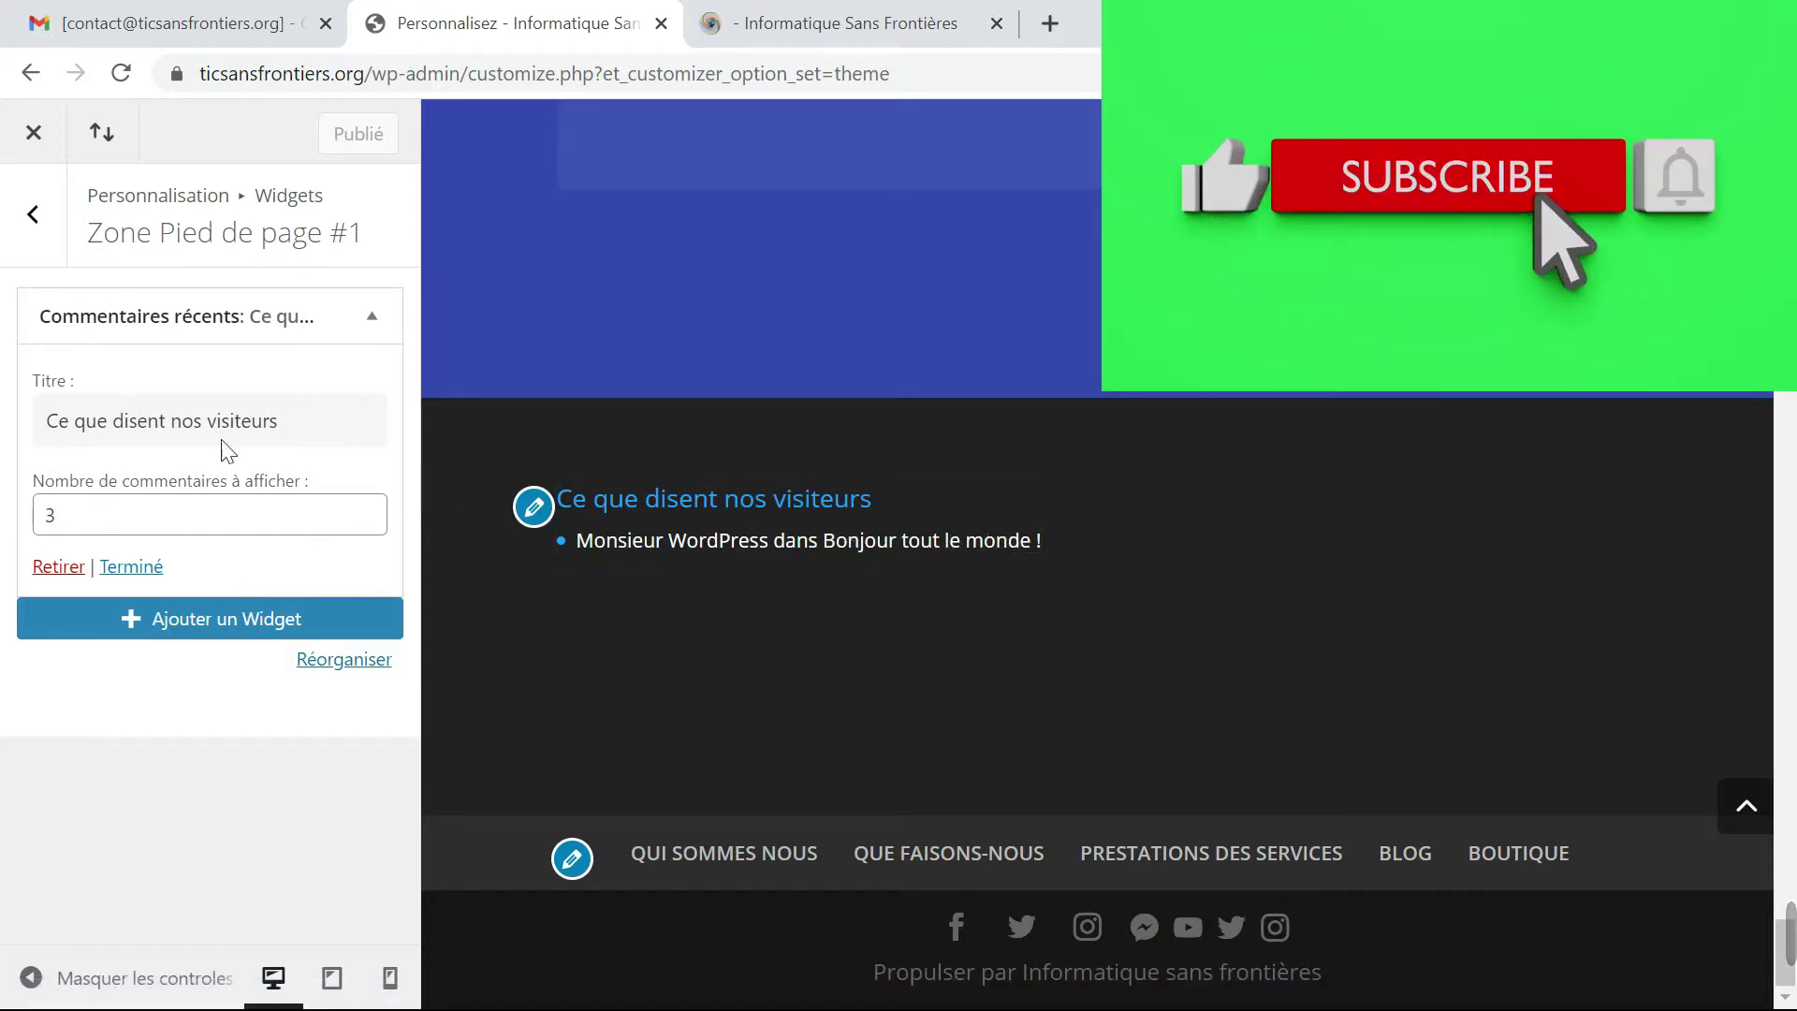
Add a Calendrier widget titled "Calendrier" to Zone Pied de page #2 and publish it.
left_click(36, 219)
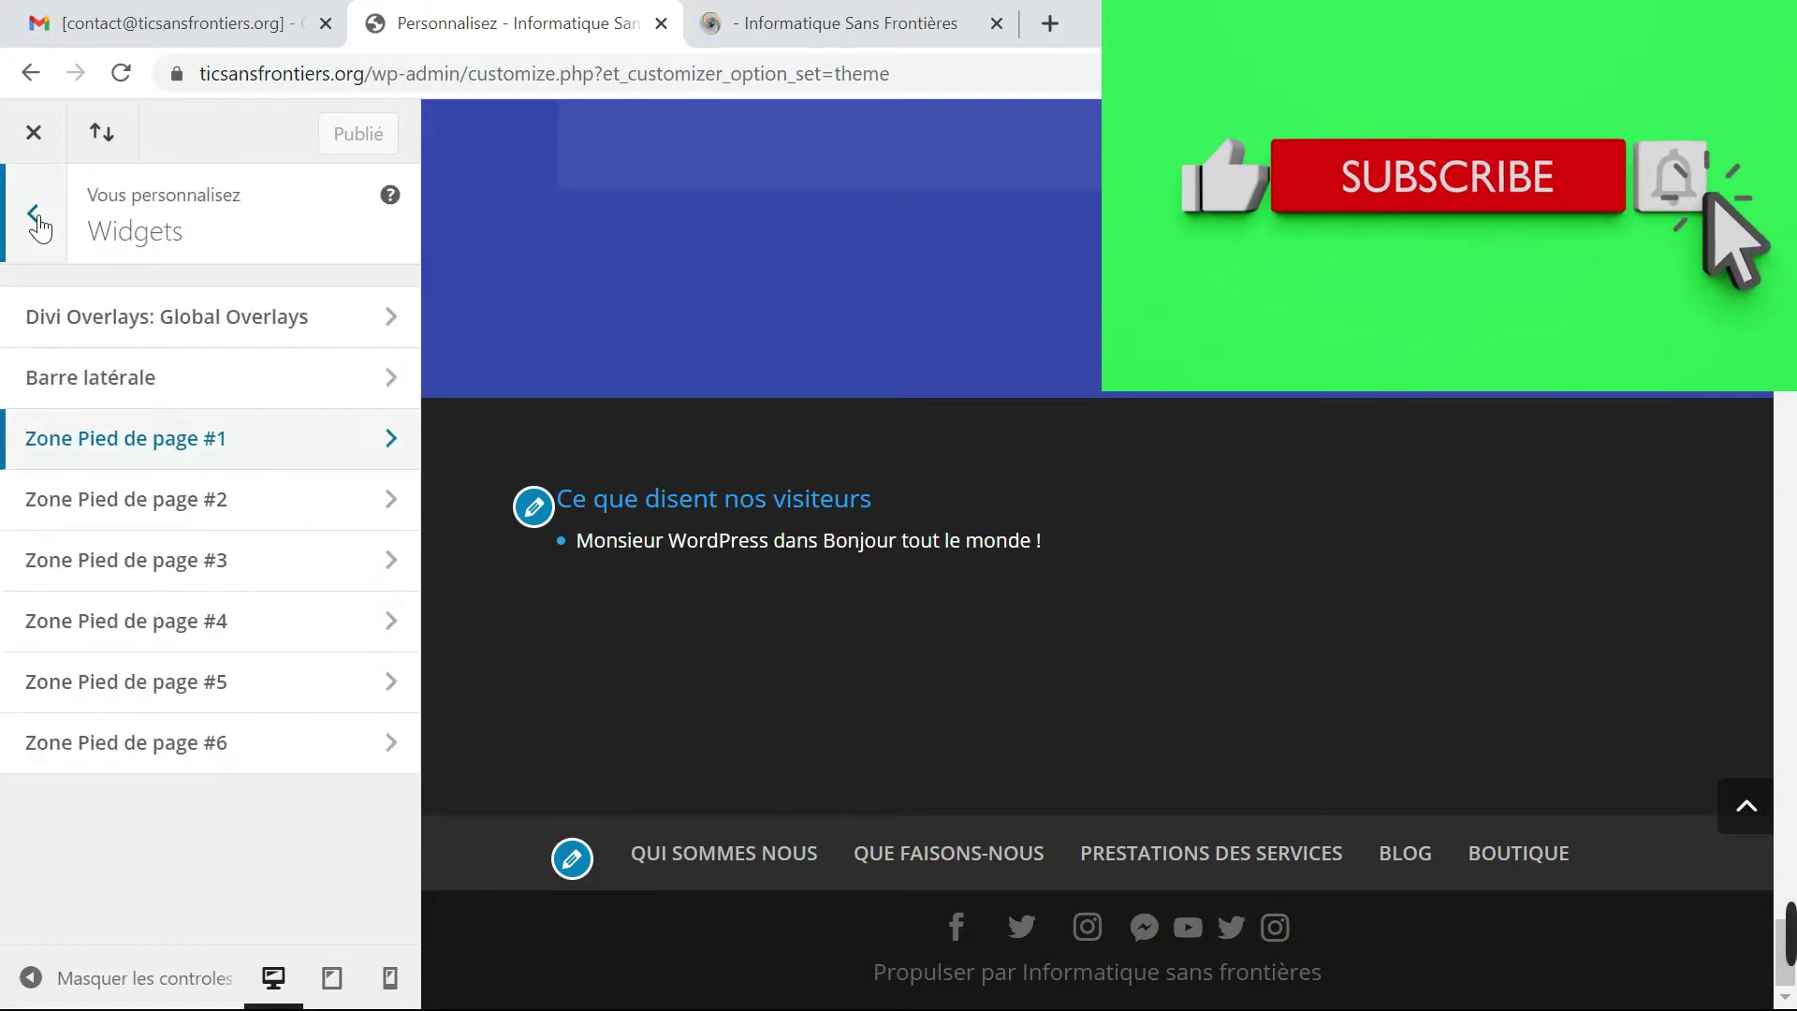
left_click(270, 509)
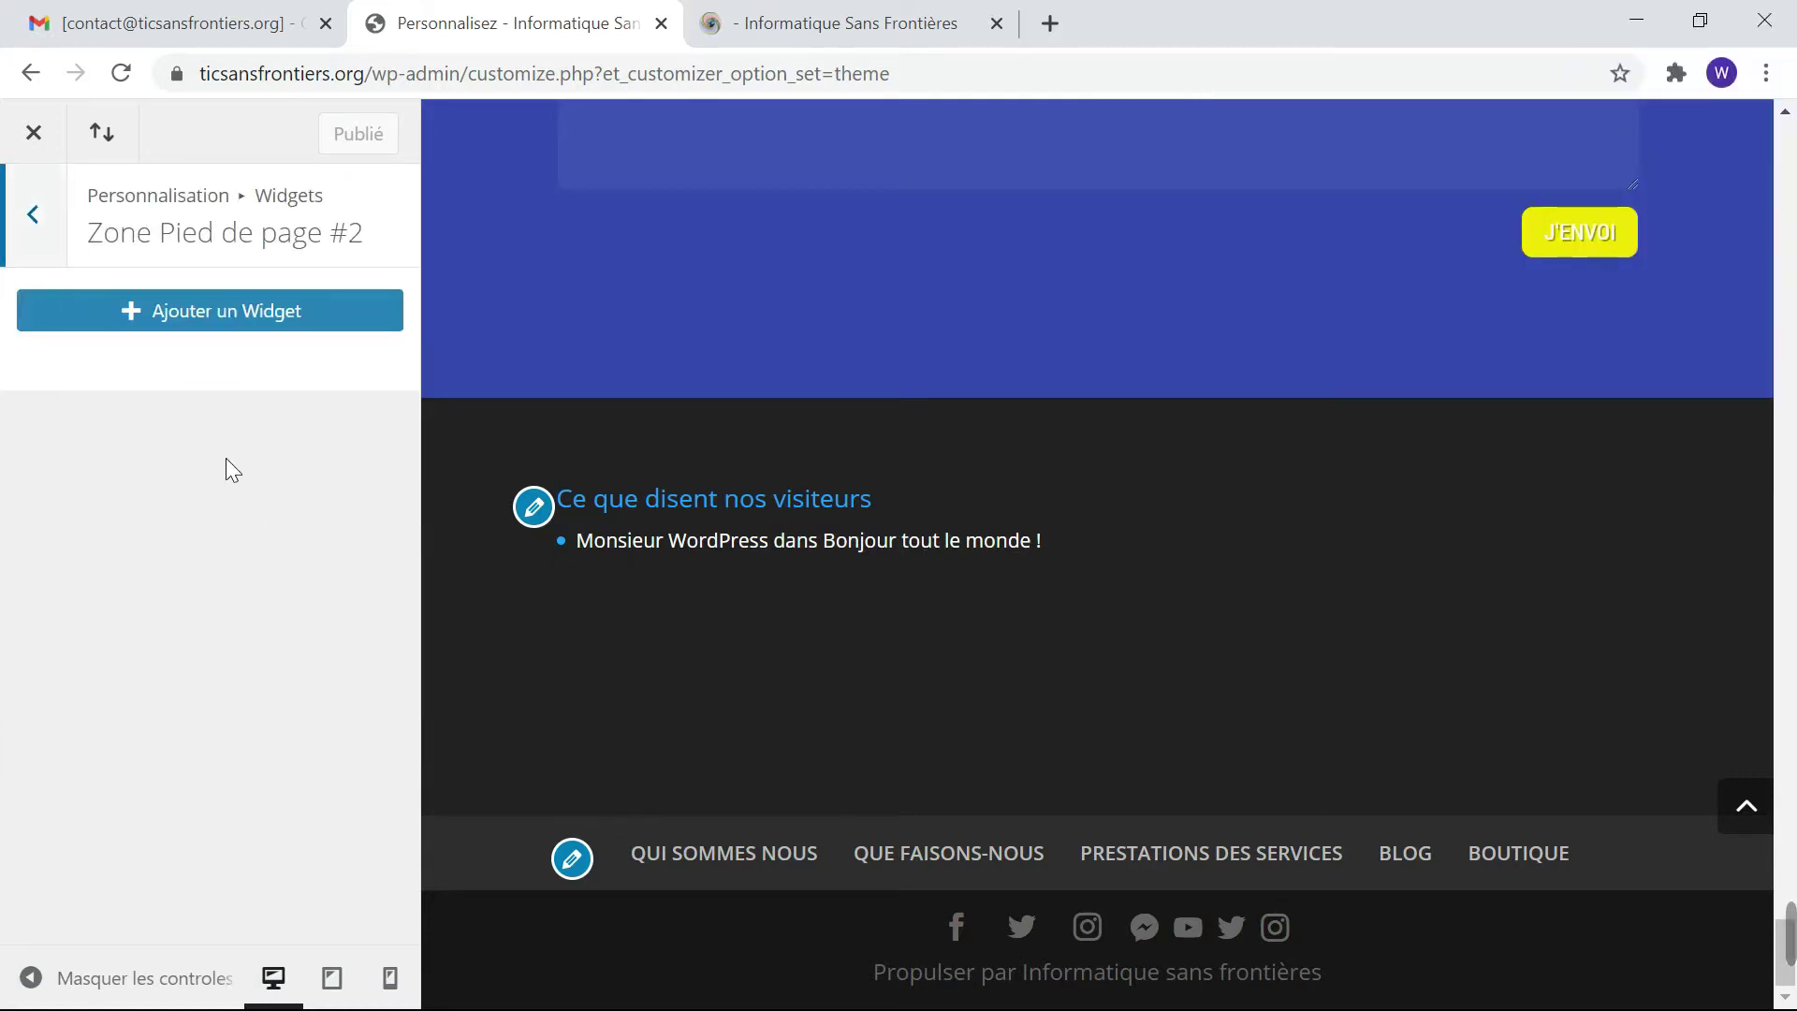
left_click(222, 317)
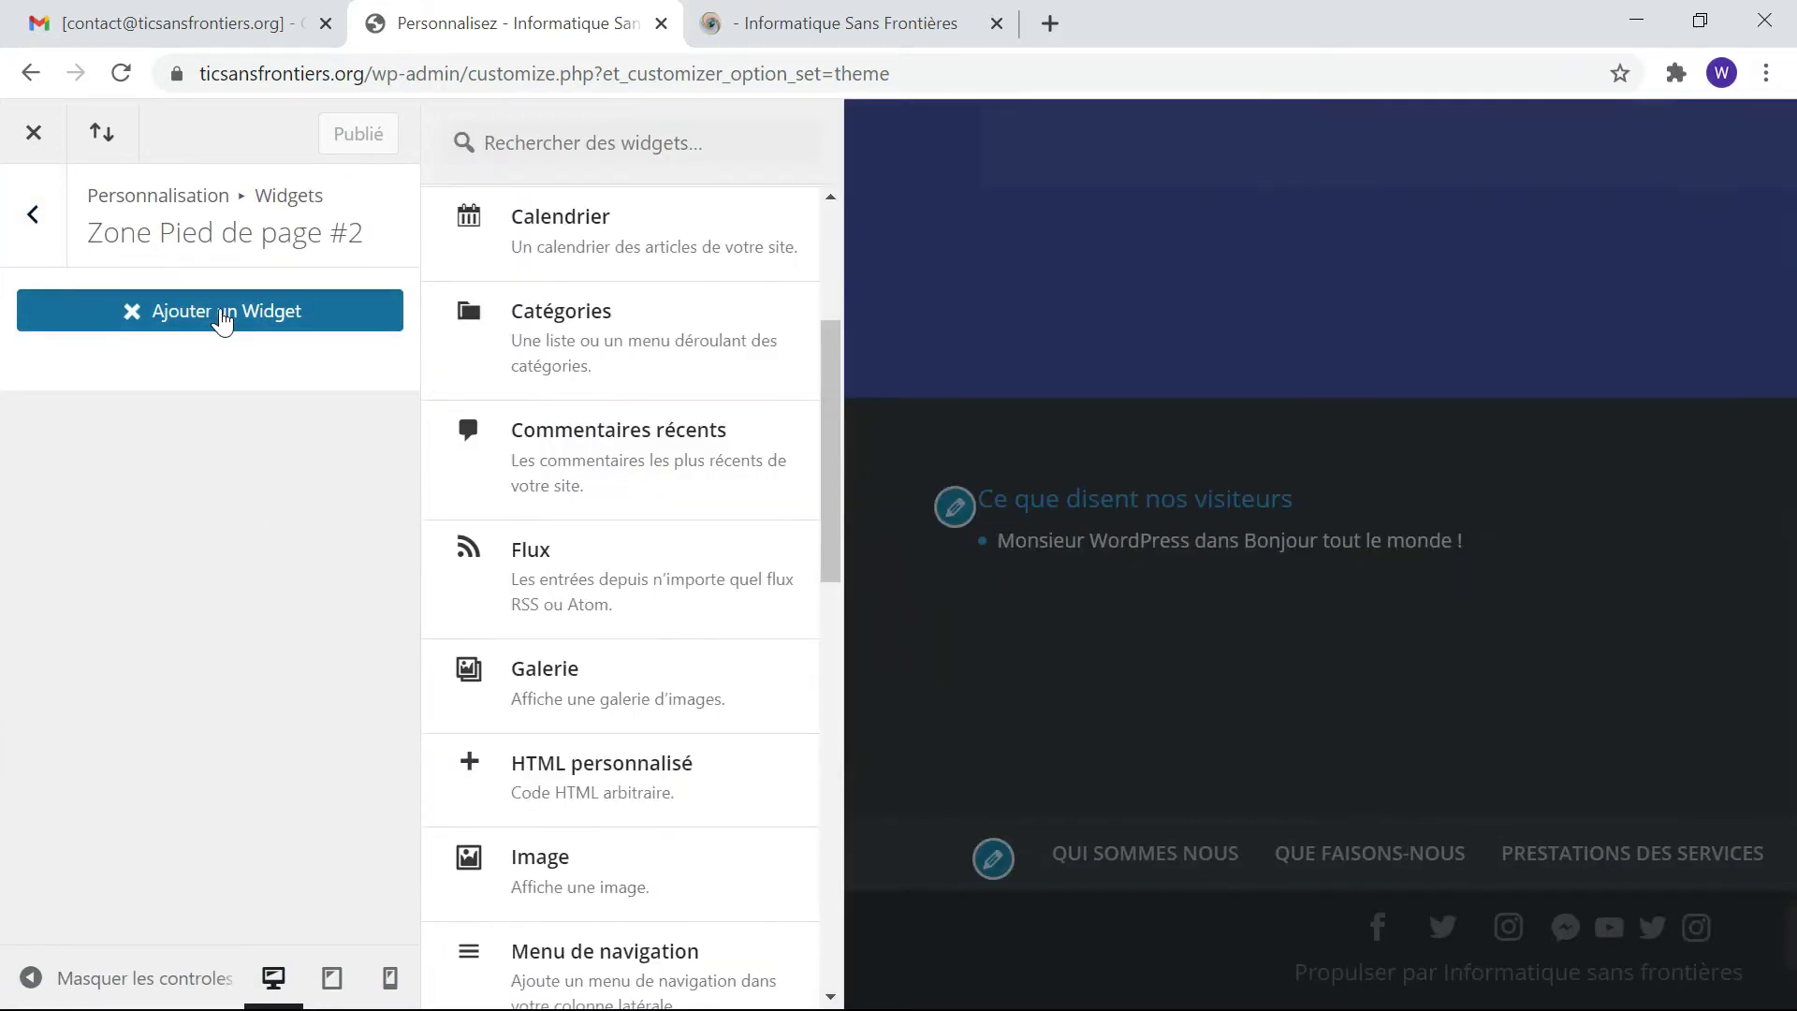
scroll(719, 365, "up", 1)
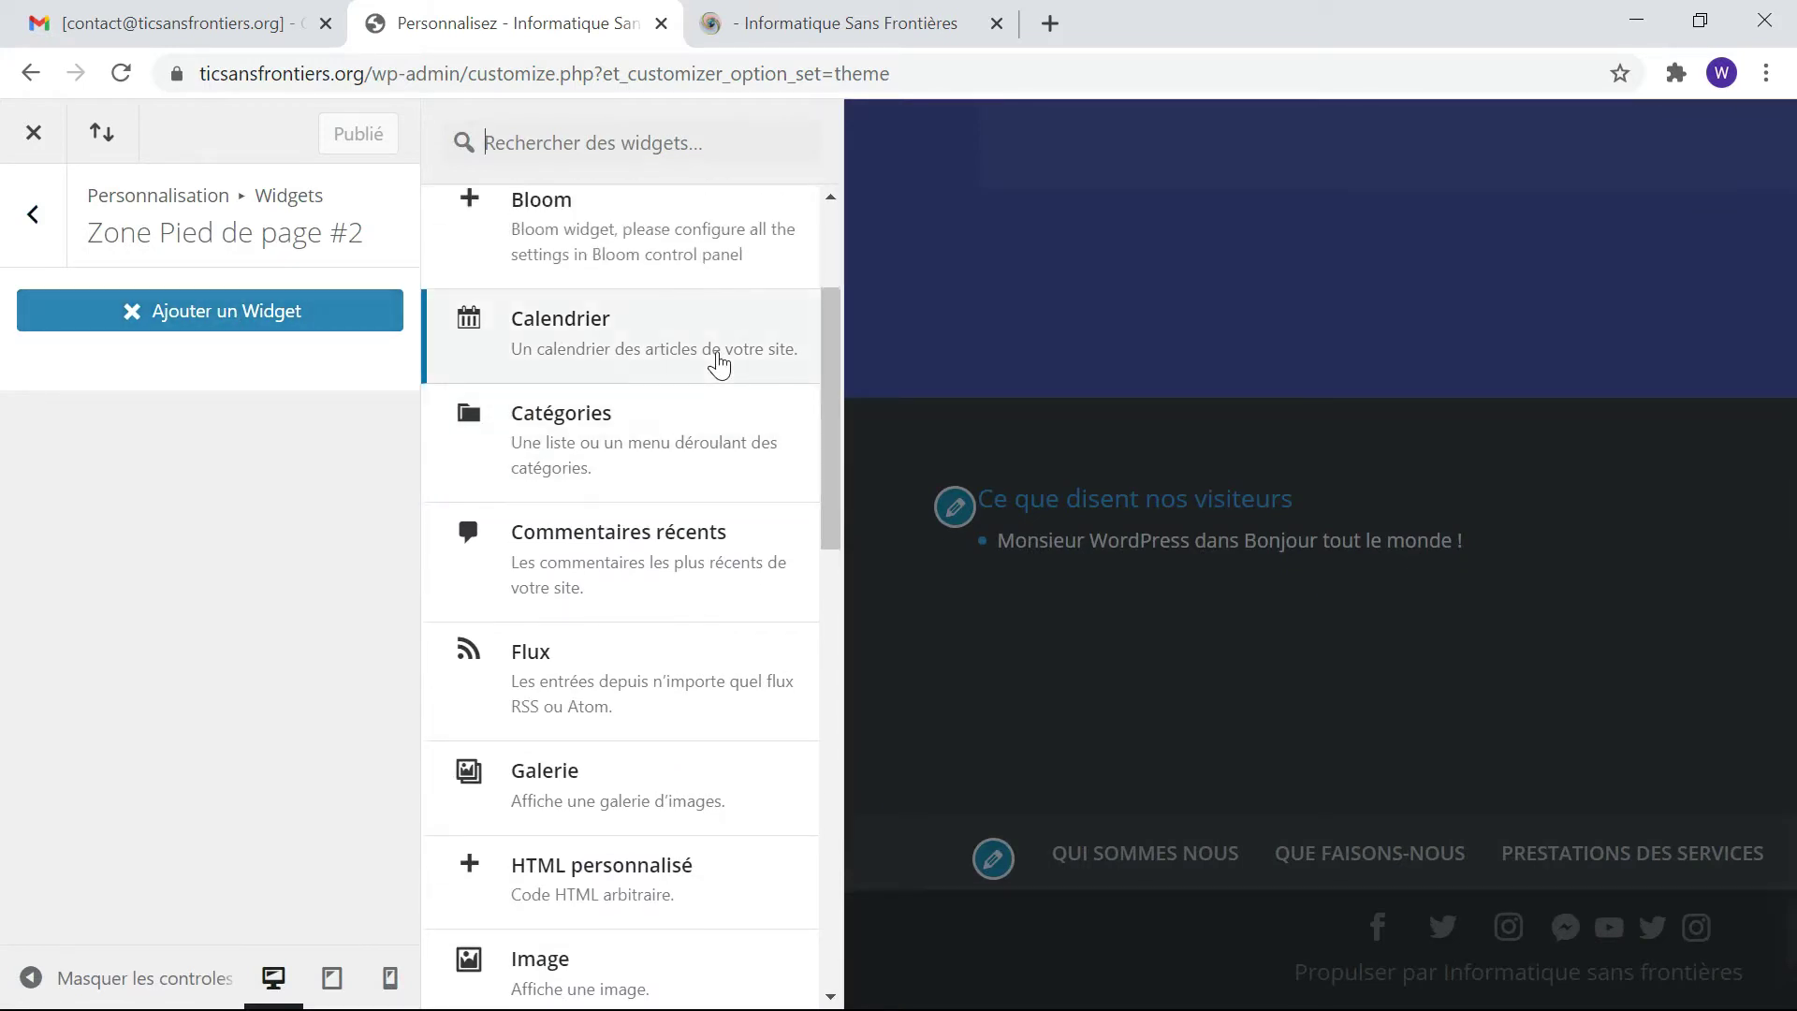
left_click(718, 364)
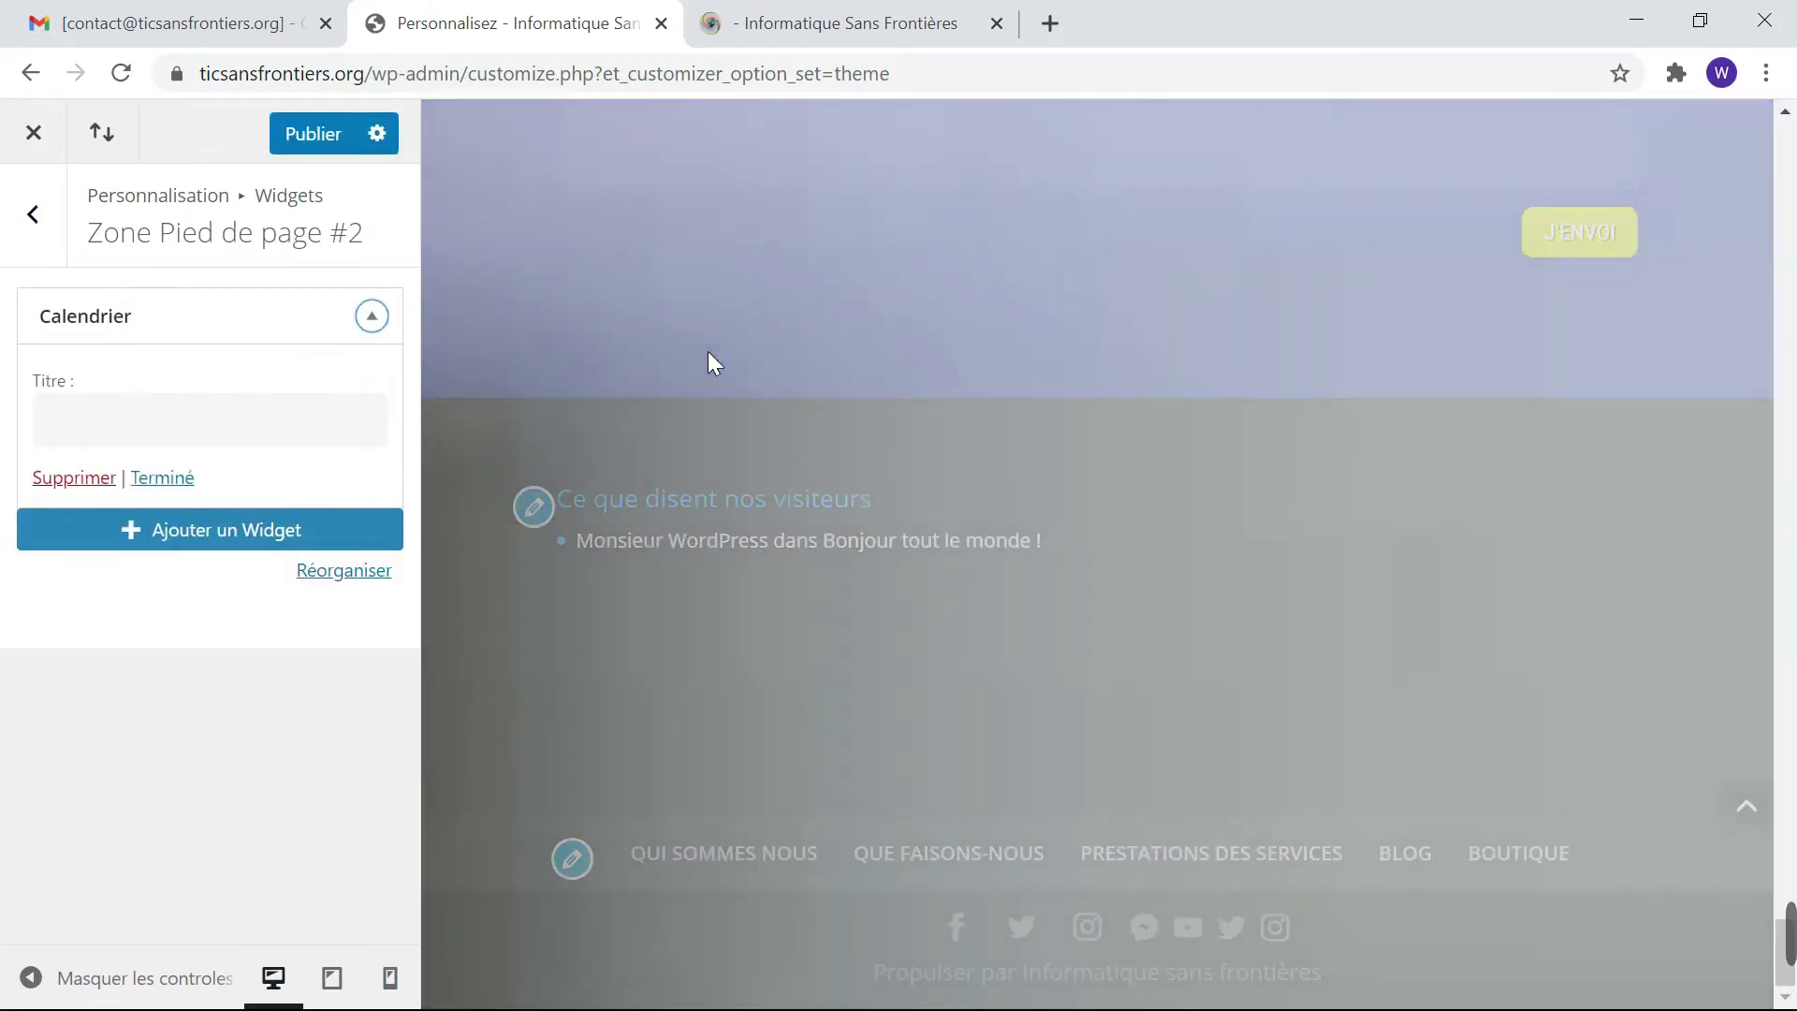
type("Calendri")
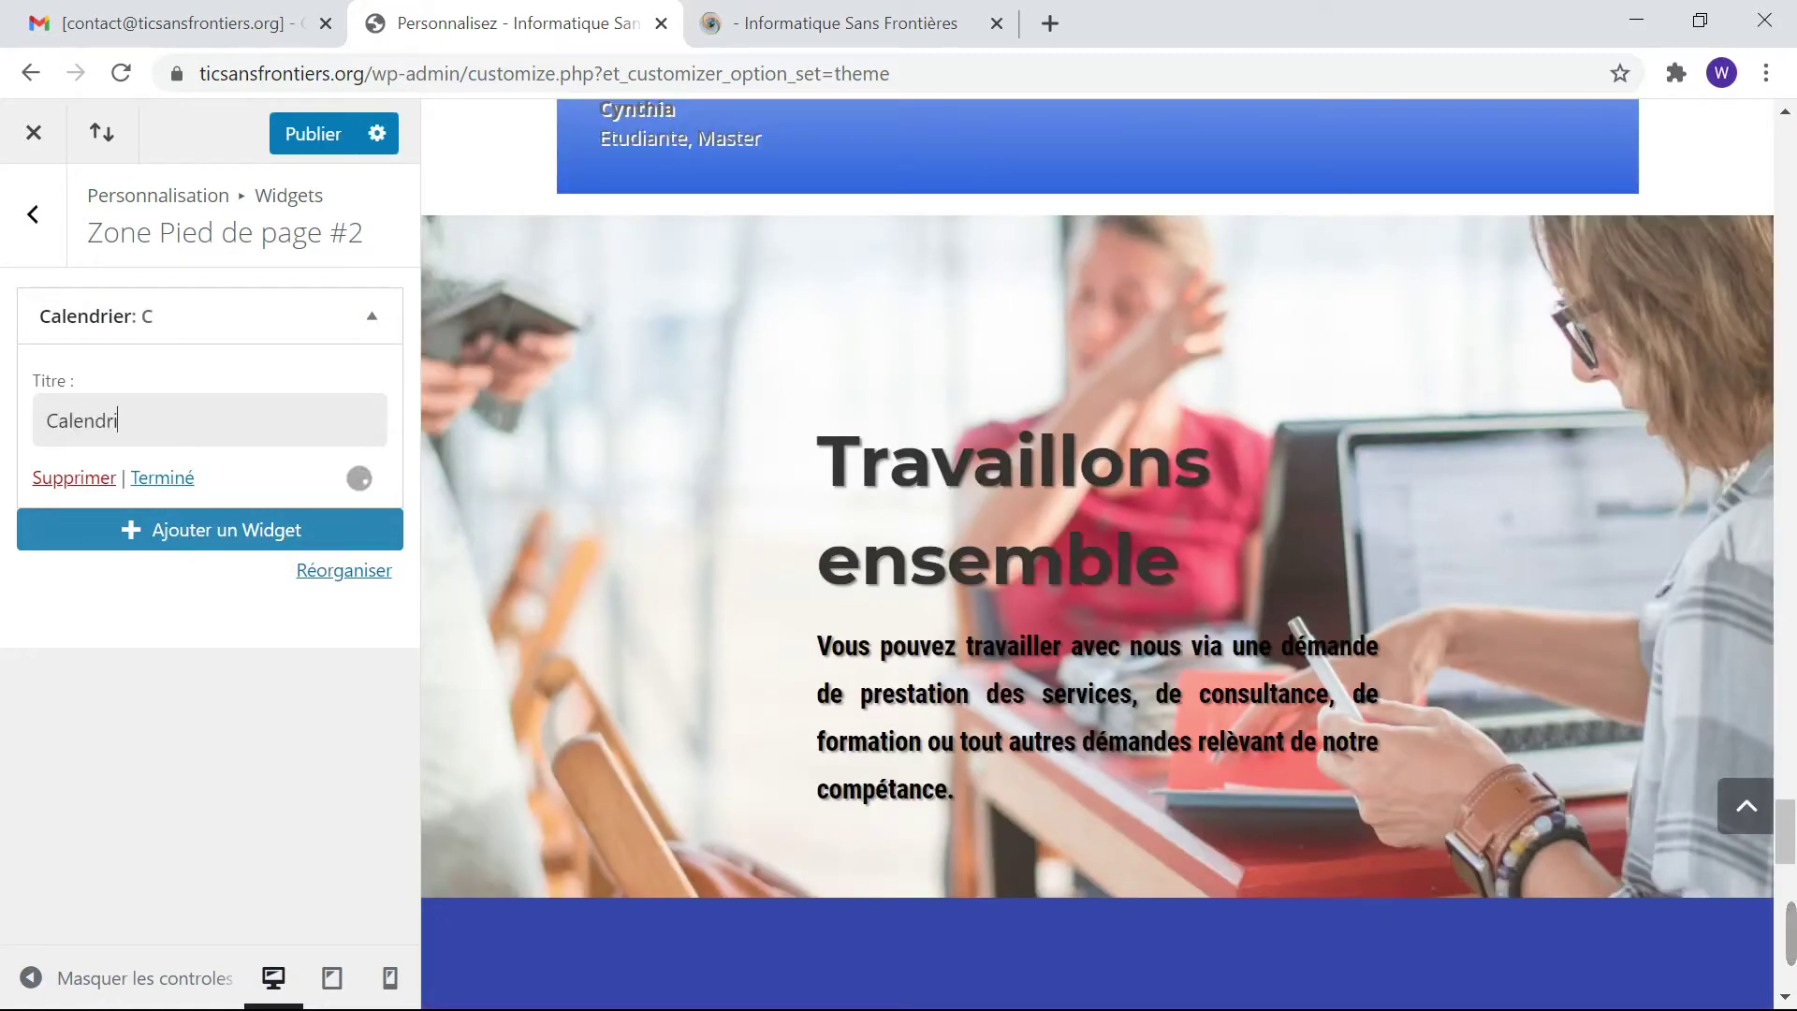
type("er")
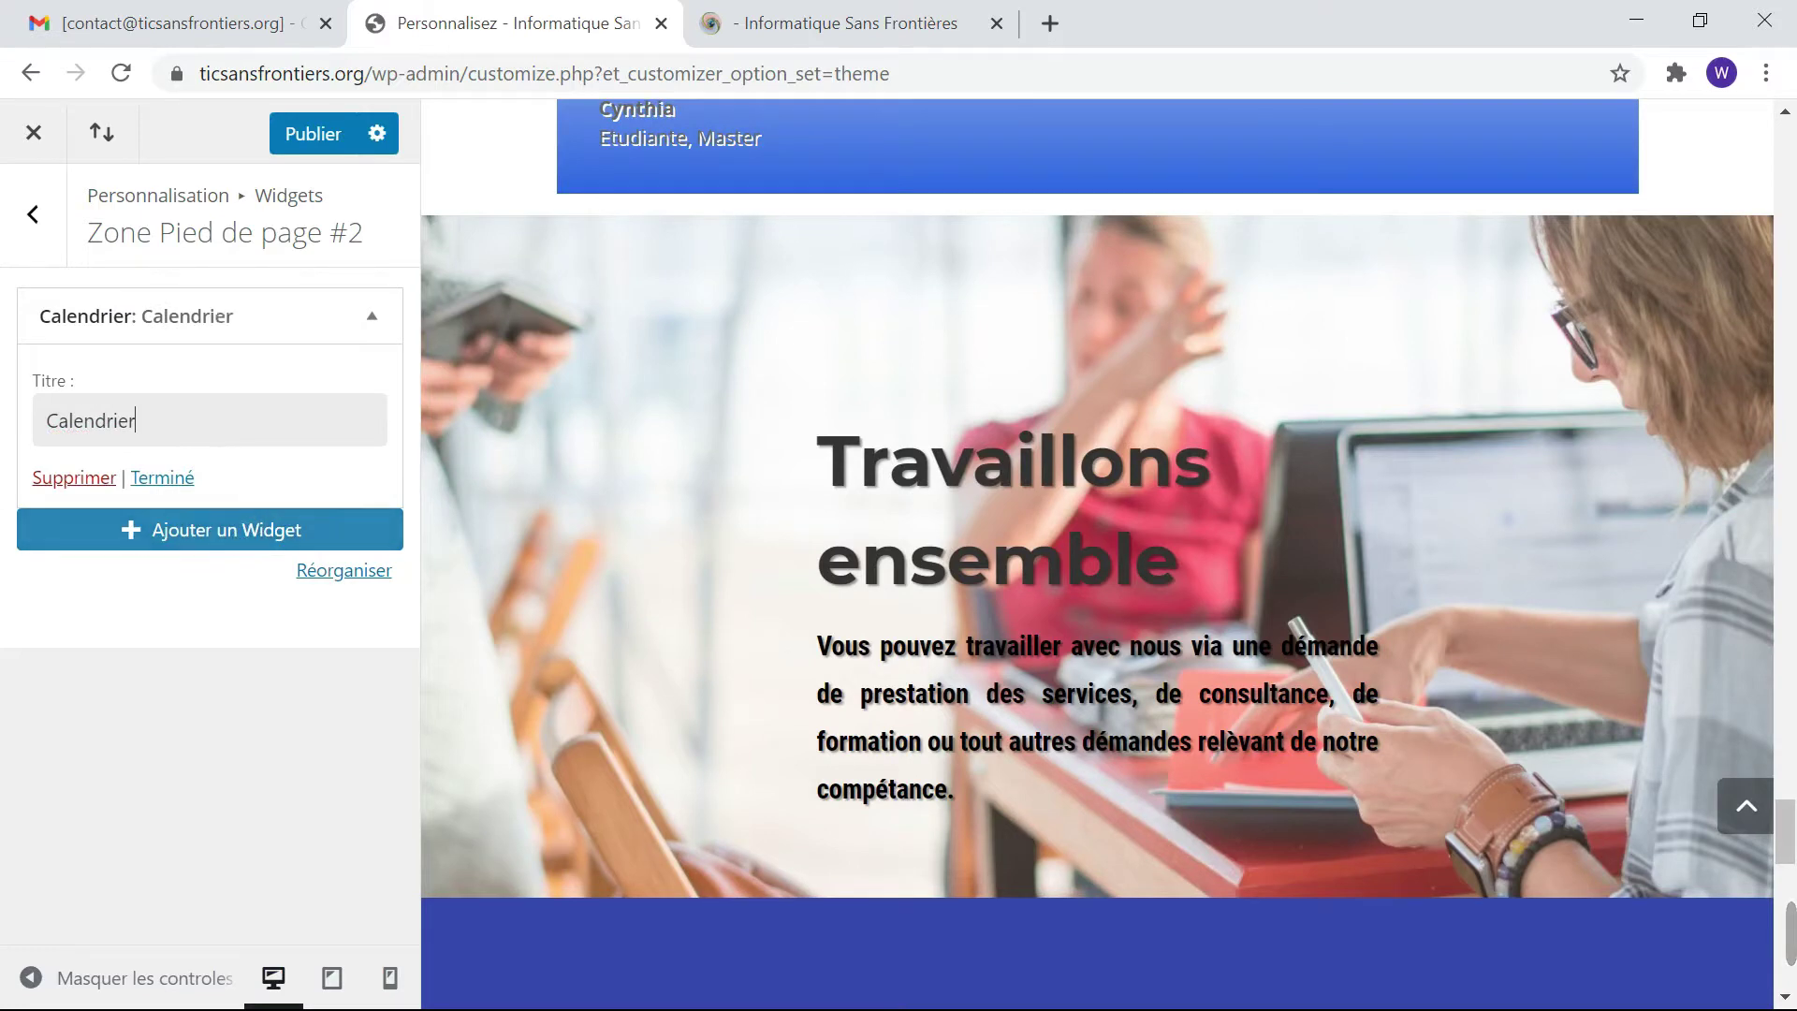
left_click(330, 148)
scroll(952, 711, "down", 15)
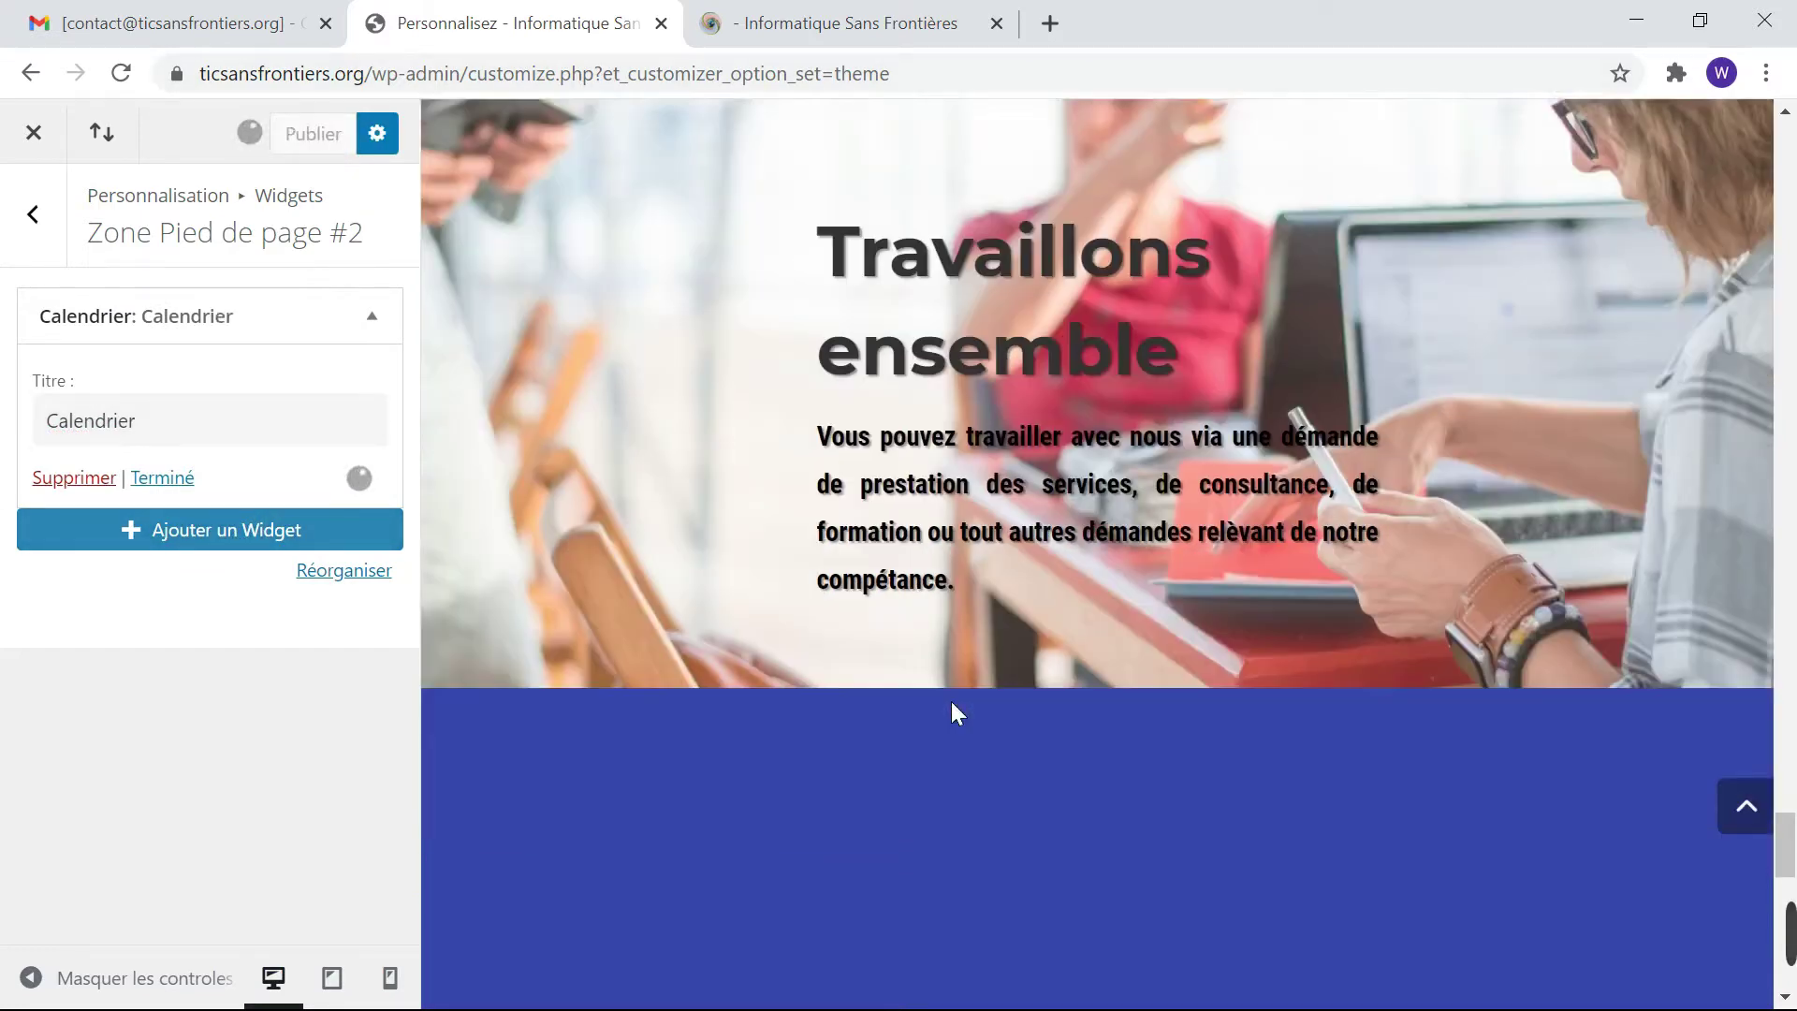
scroll(951, 713, "up", 1)
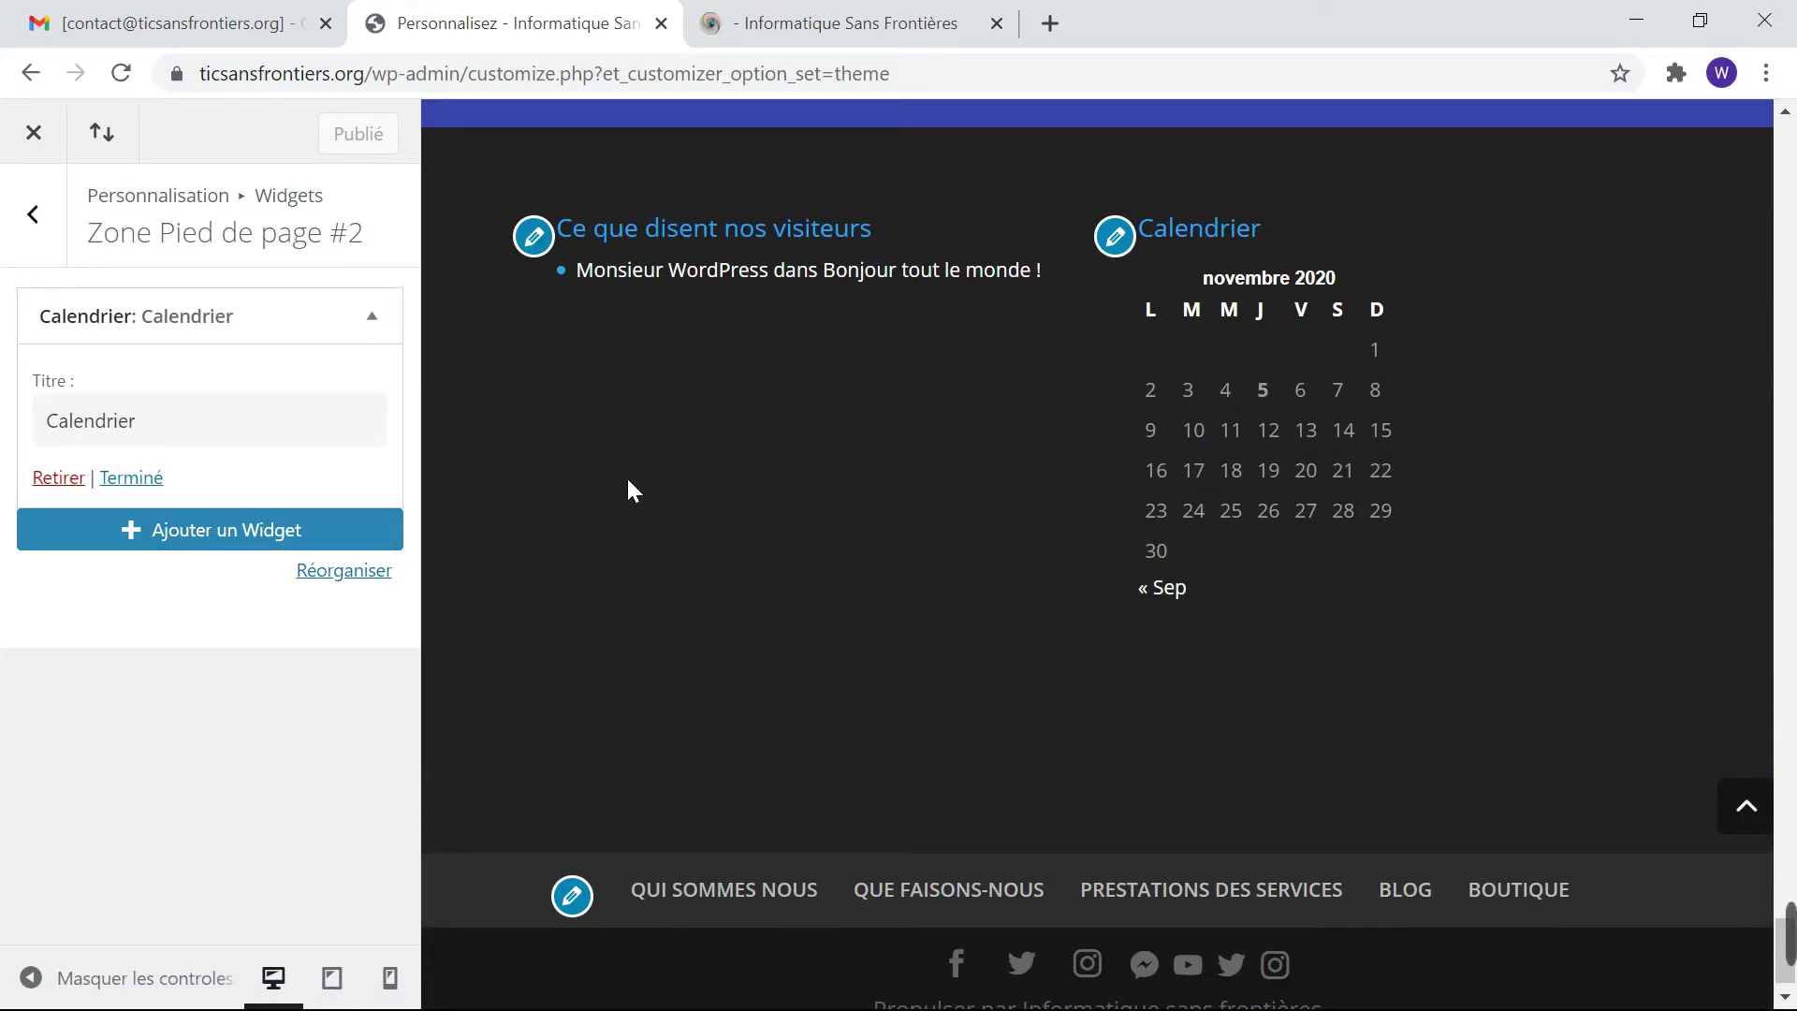
Add a Pages widget titled "Pages" to Zone Pied de page #3, sorted by page title, and publish it.
left_click(42, 241)
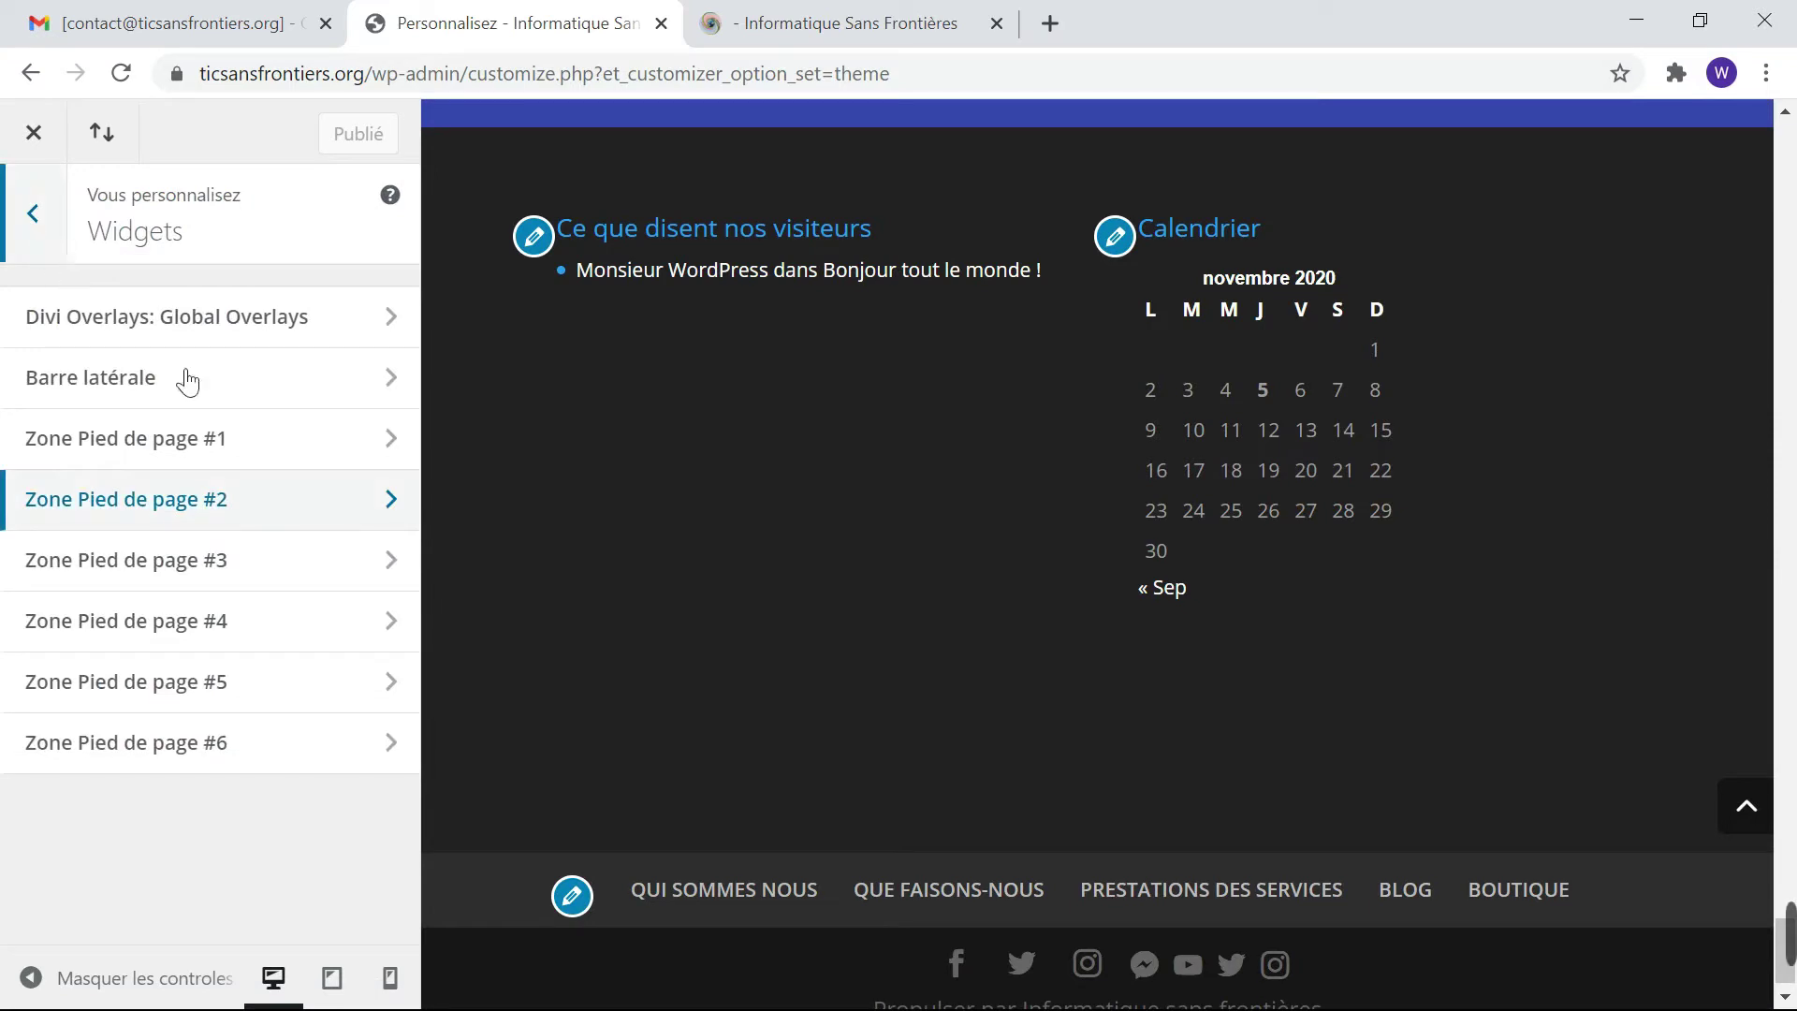
left_click(387, 573)
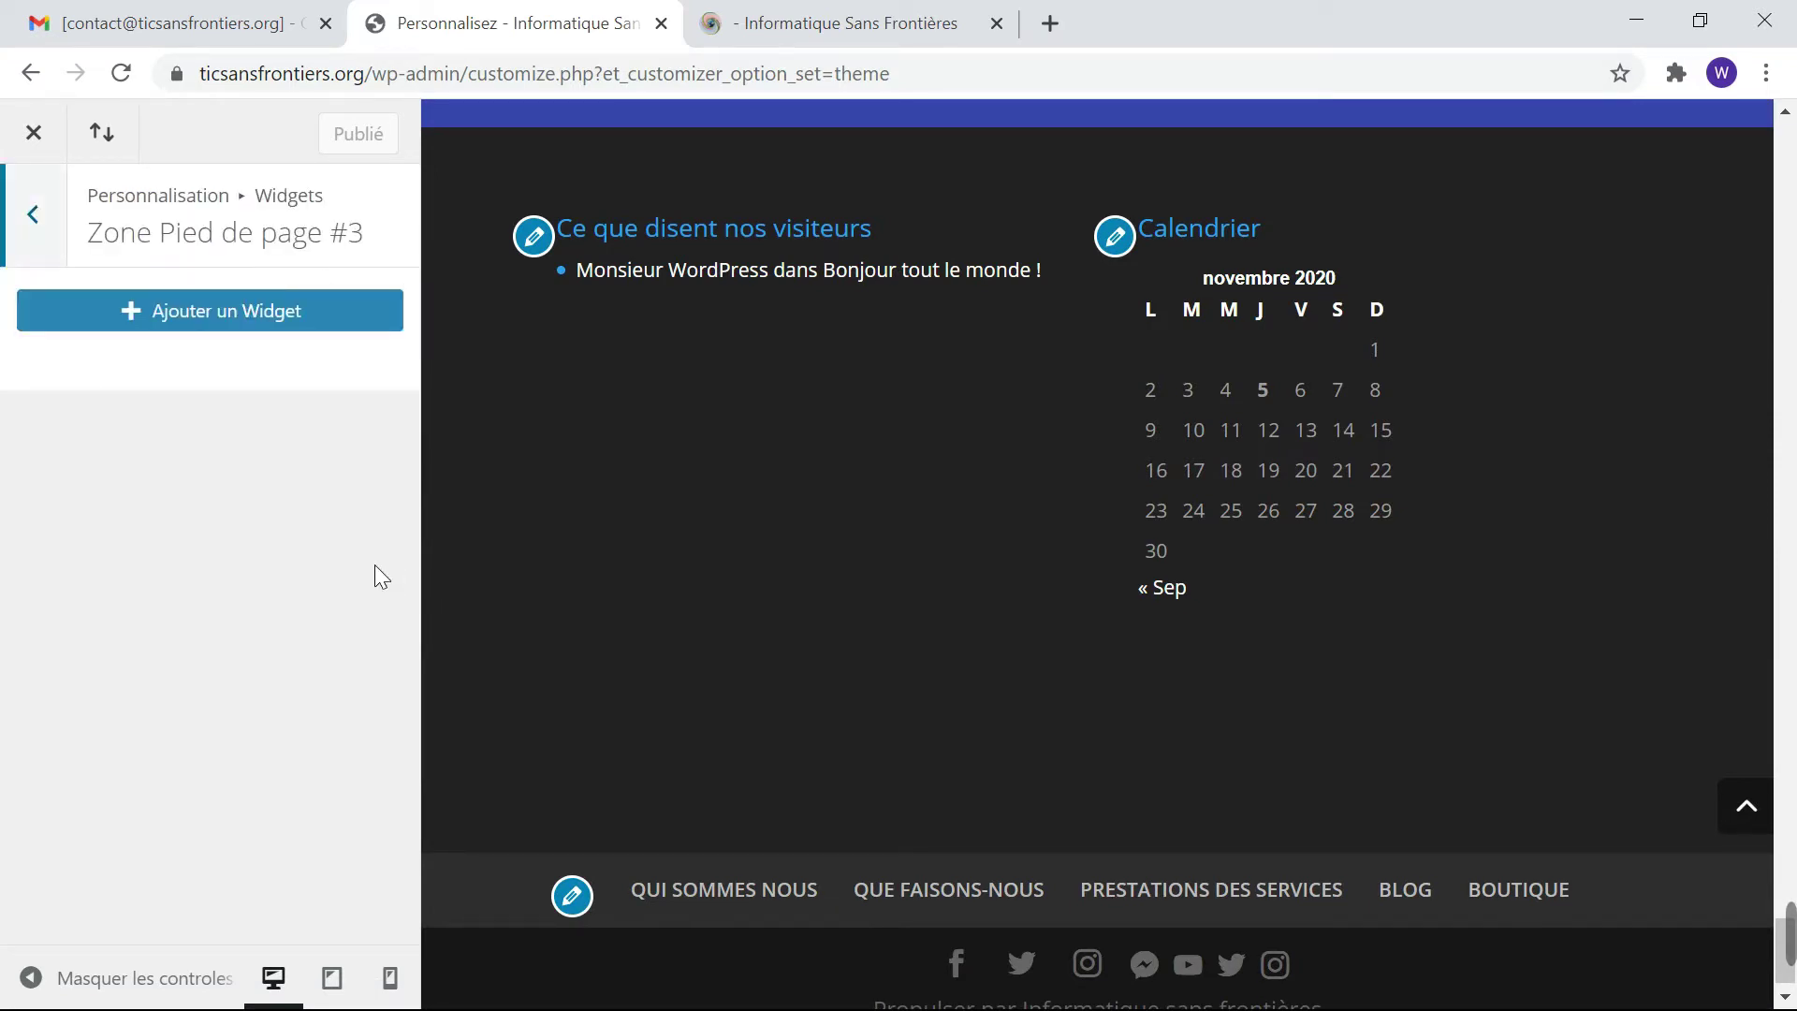
left_click(271, 326)
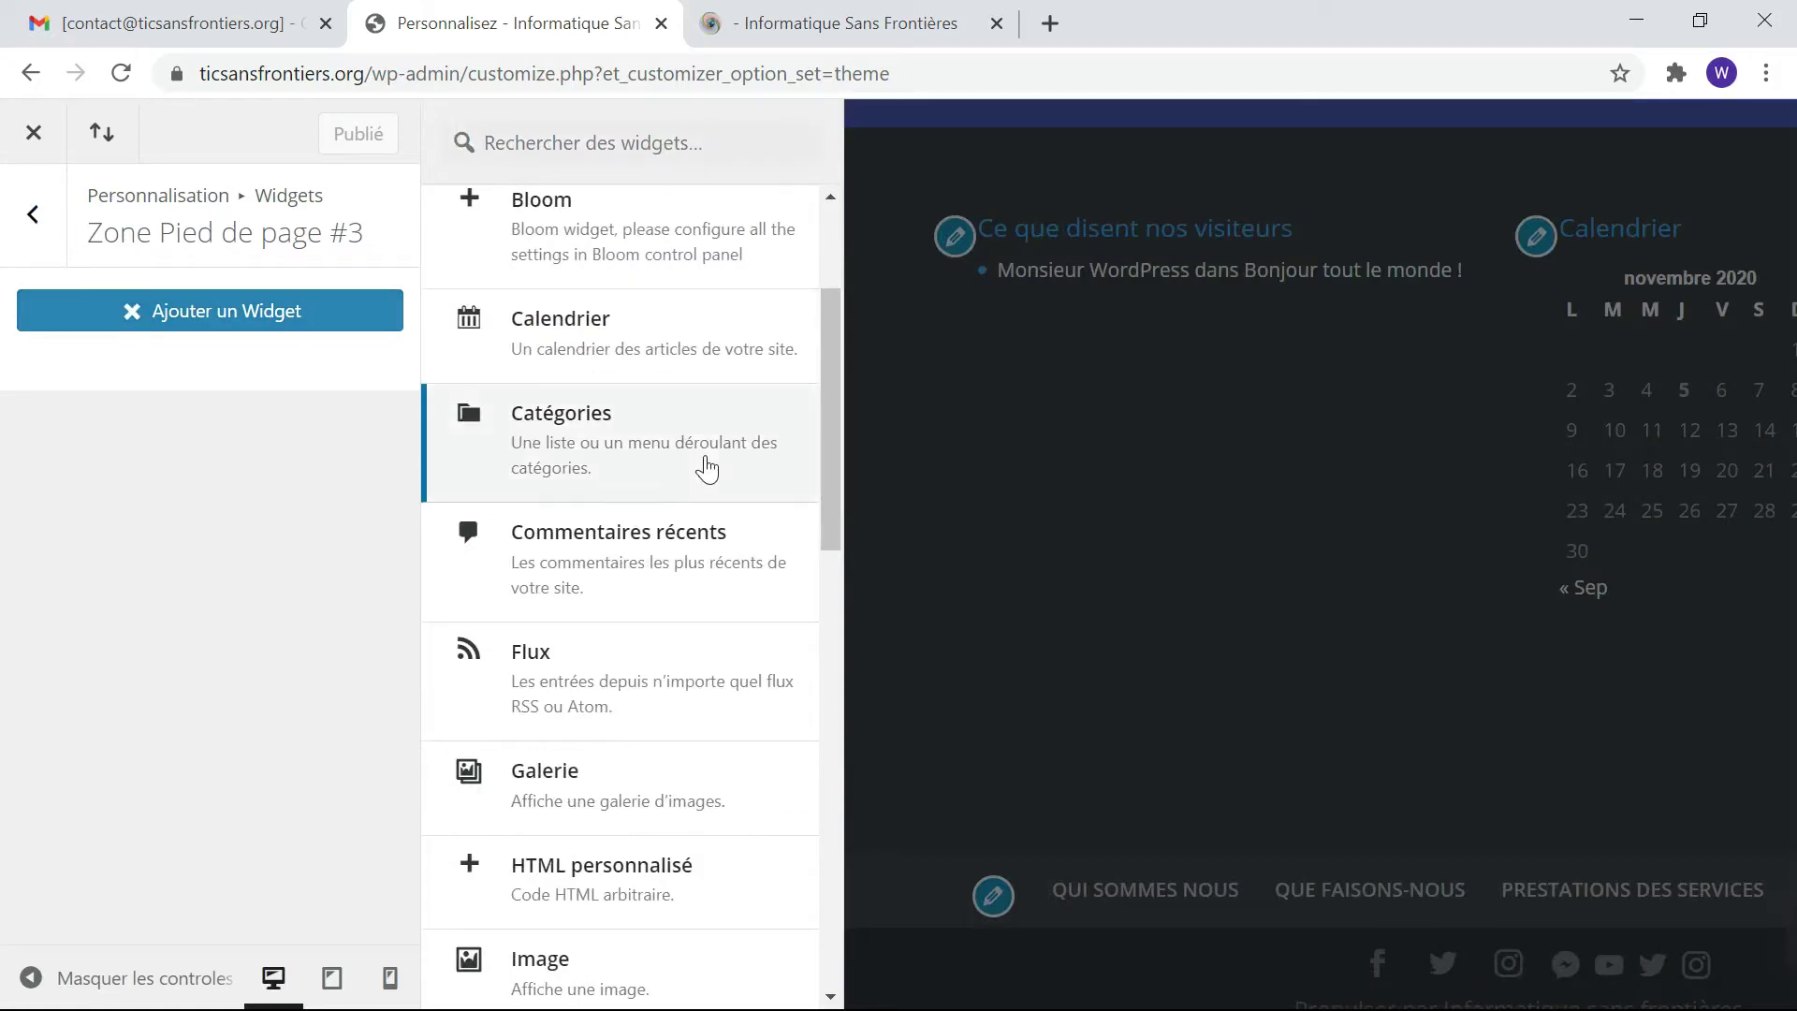
scroll(704, 468, "up", 1)
scroll(655, 431, "down", 10)
left_click(612, 390)
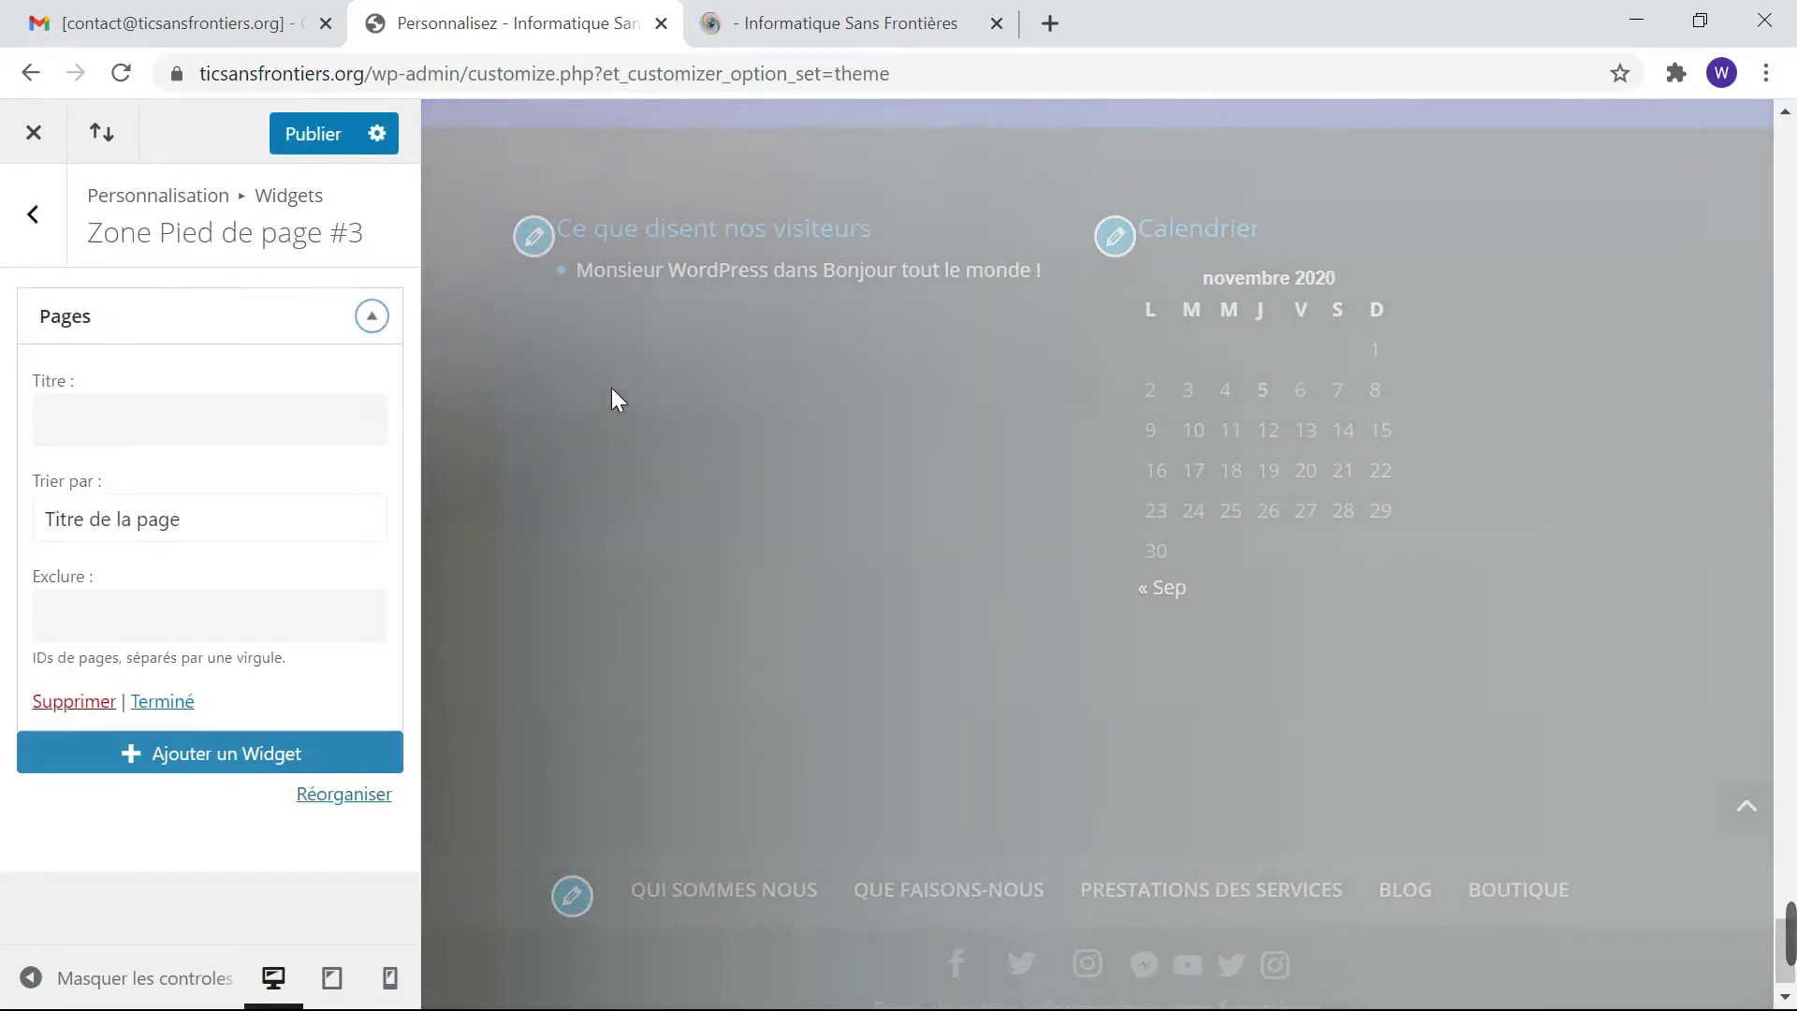
left_click(209, 749)
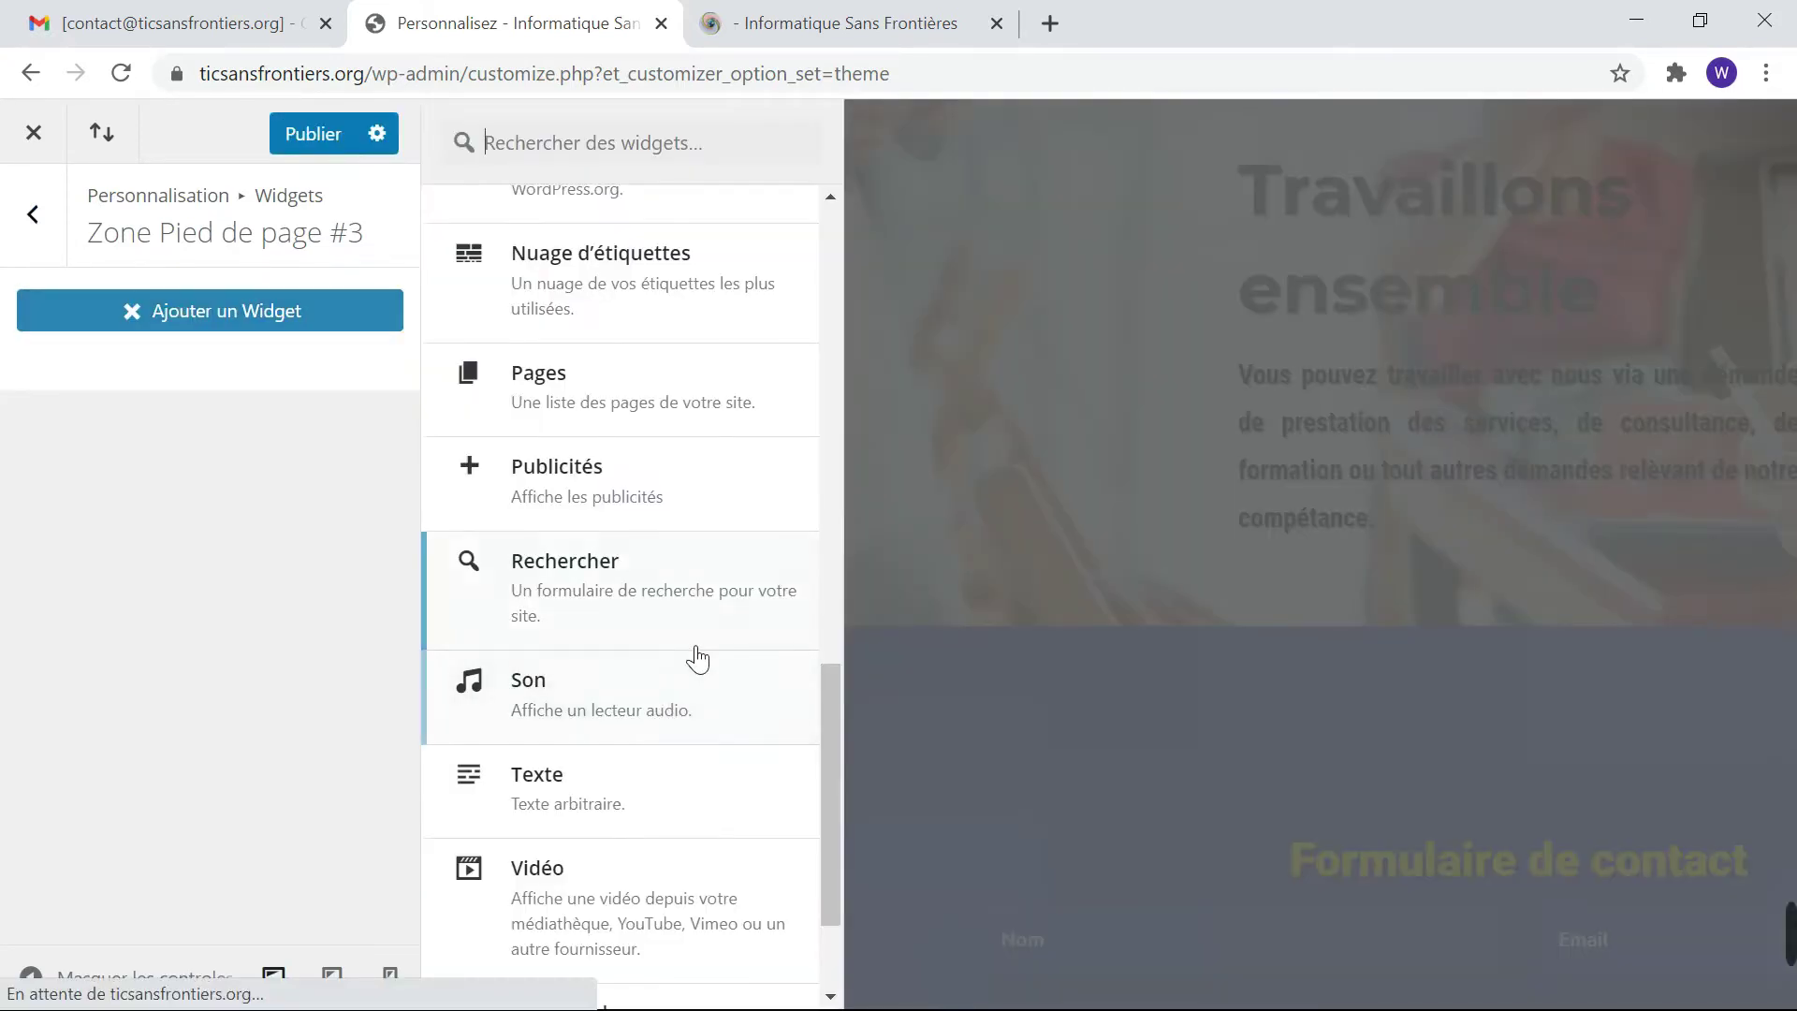
scroll(697, 659, "down", 2)
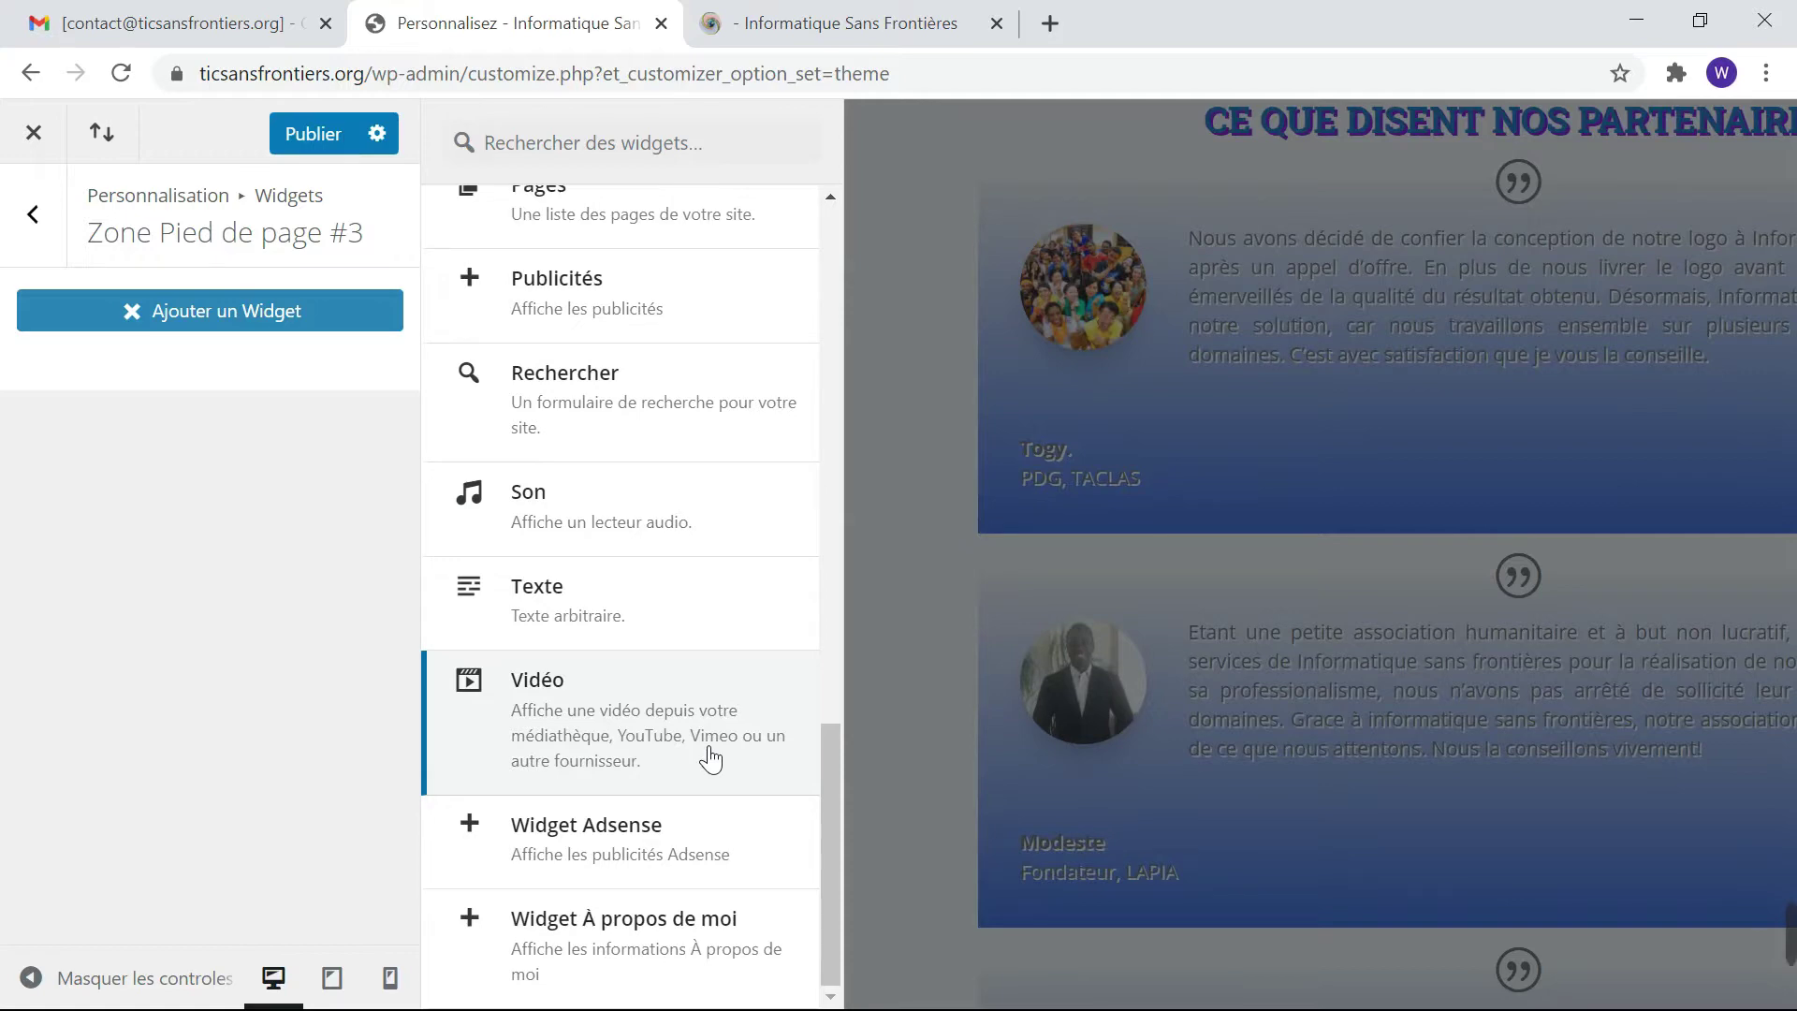
key("Escape")
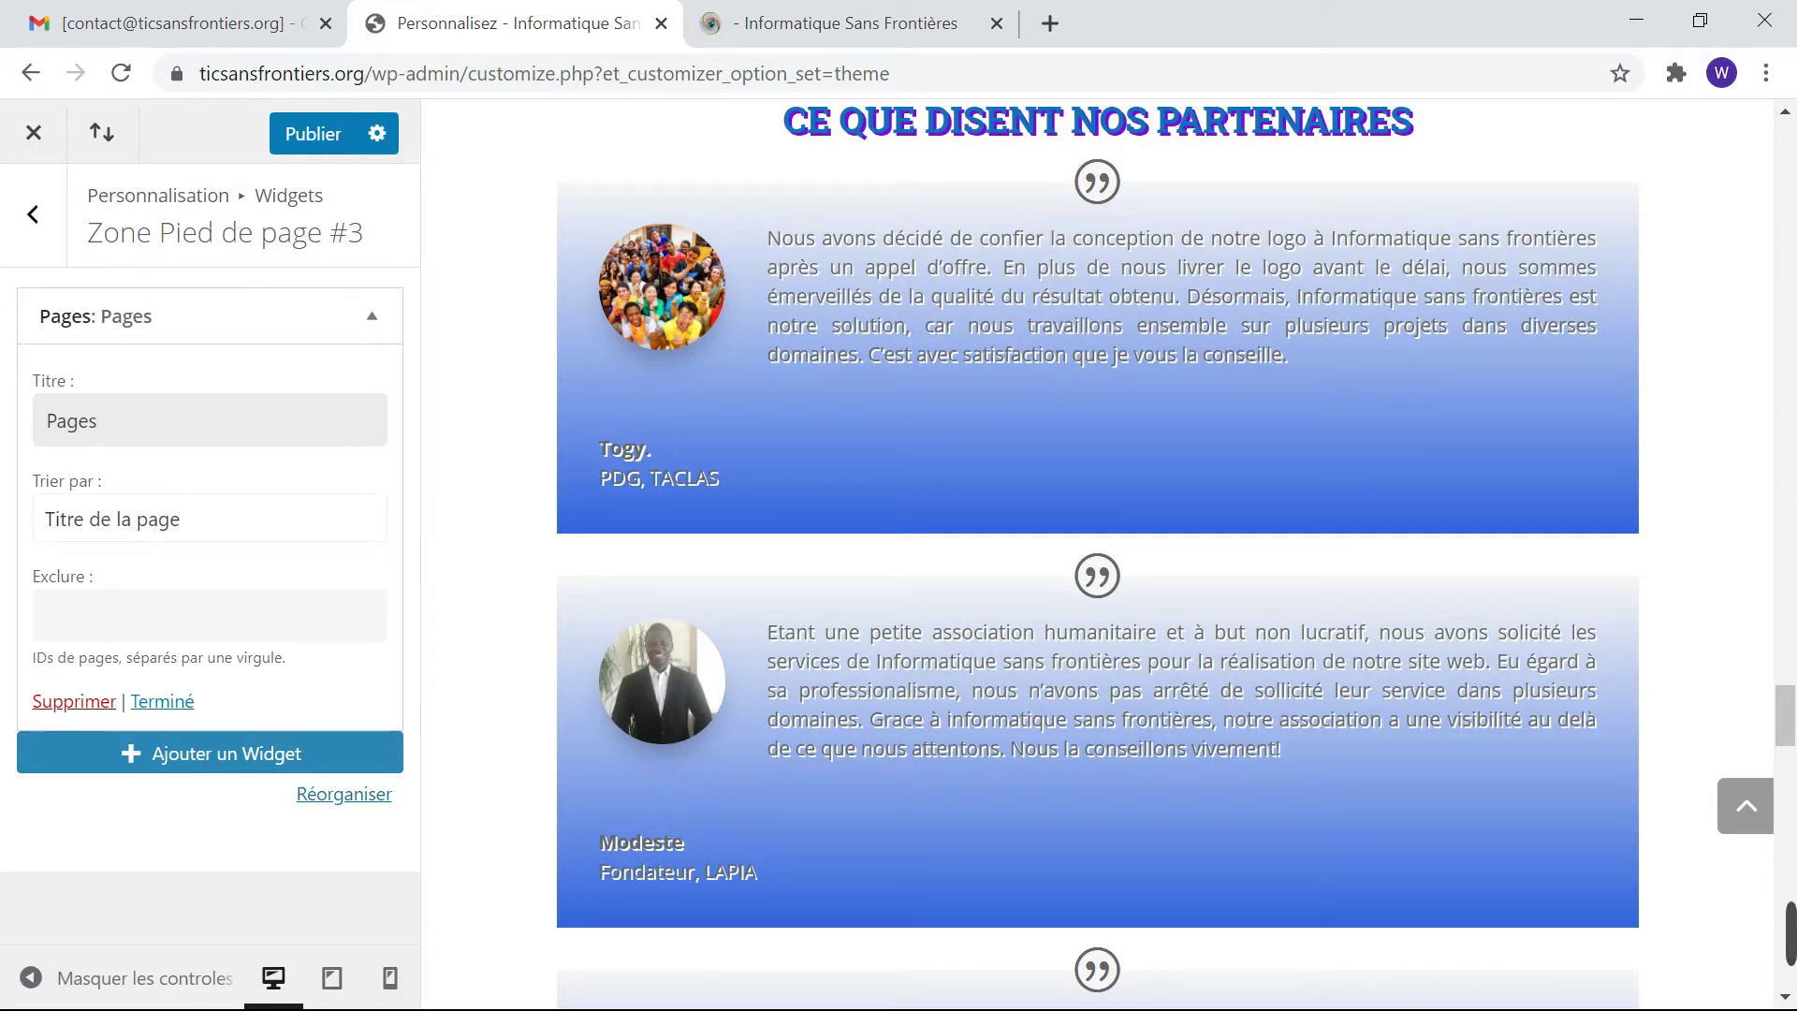
left_click(328, 133)
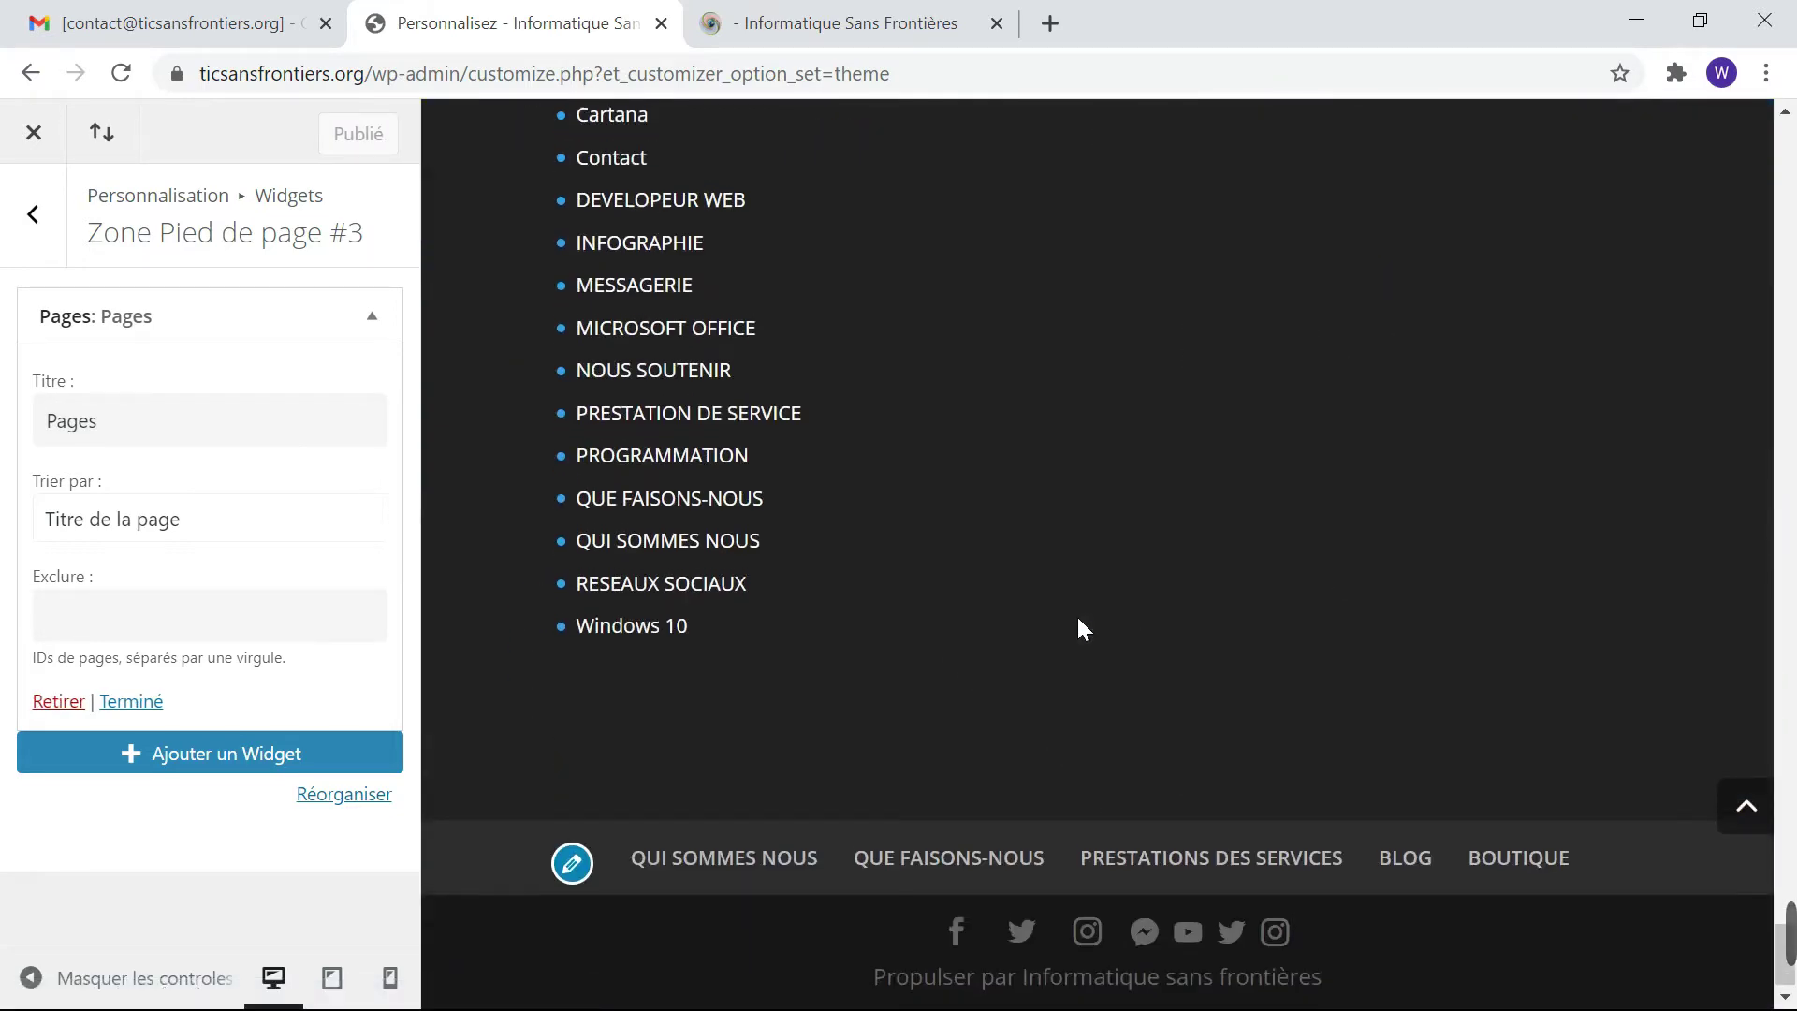
scroll(1078, 619, "up", 7)
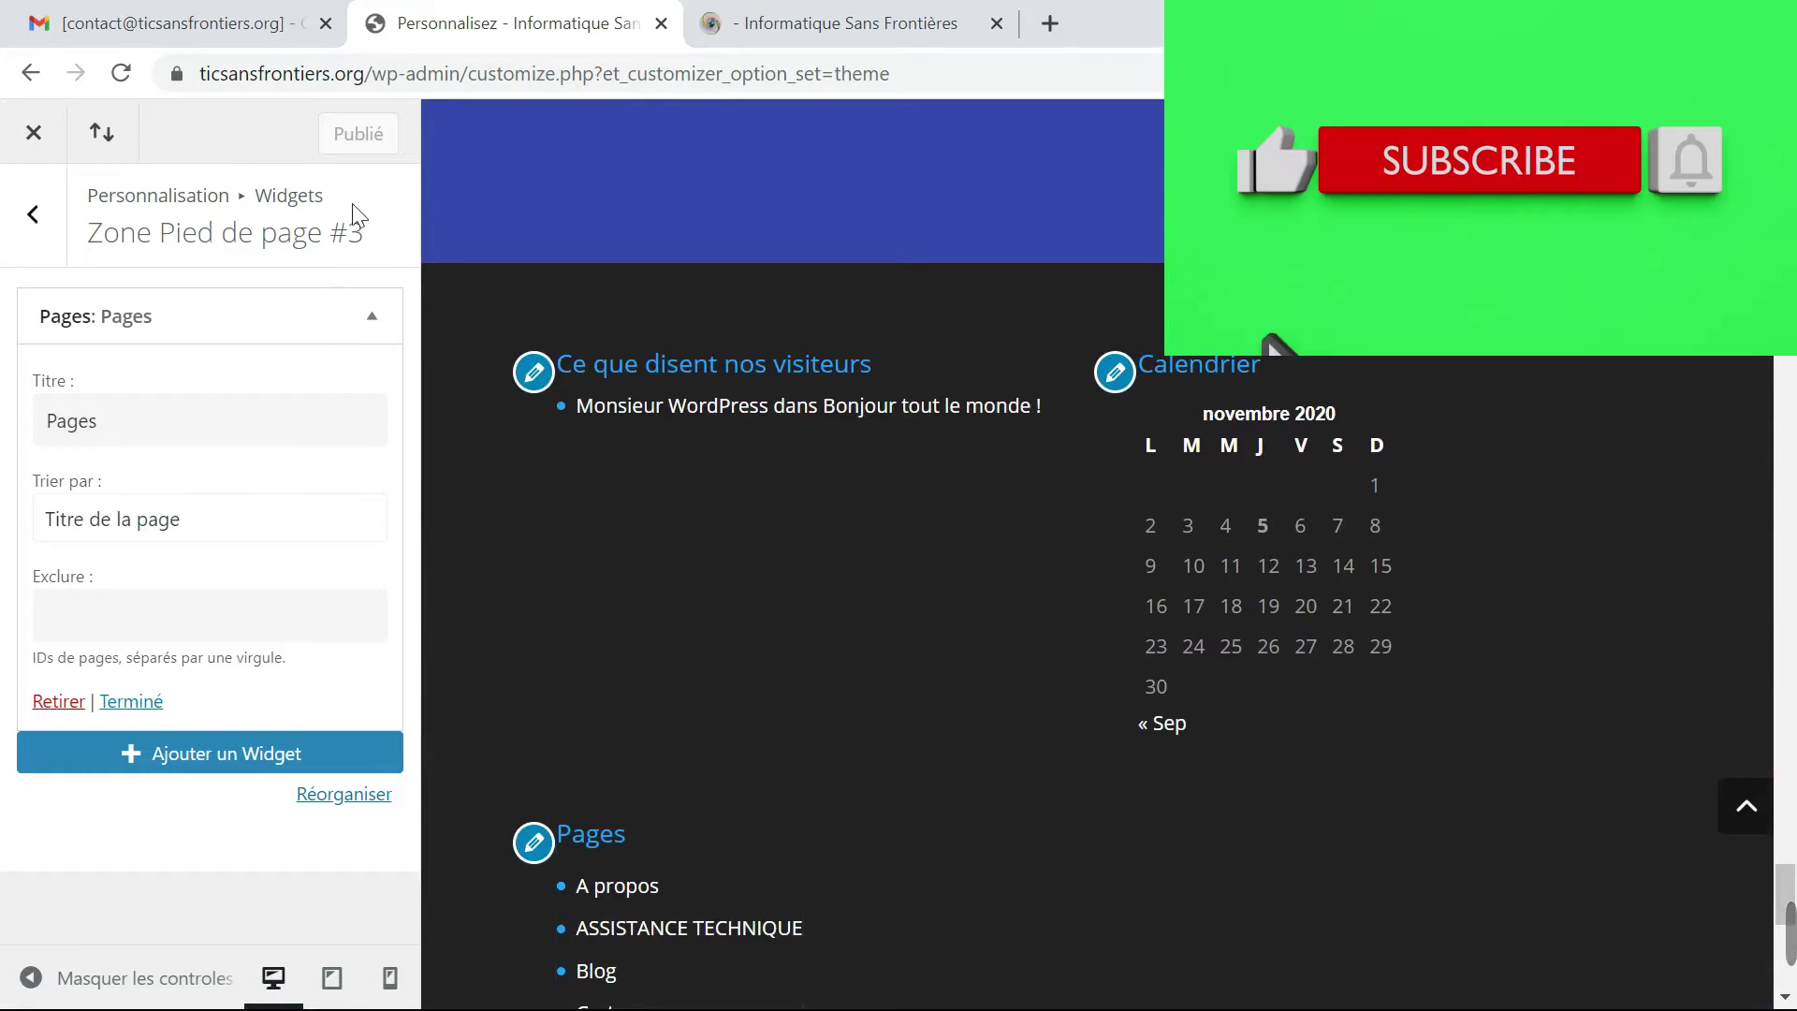
Reload the live site and examine the comments, calendar and pages widgets in its footer.
left_click(803, 25)
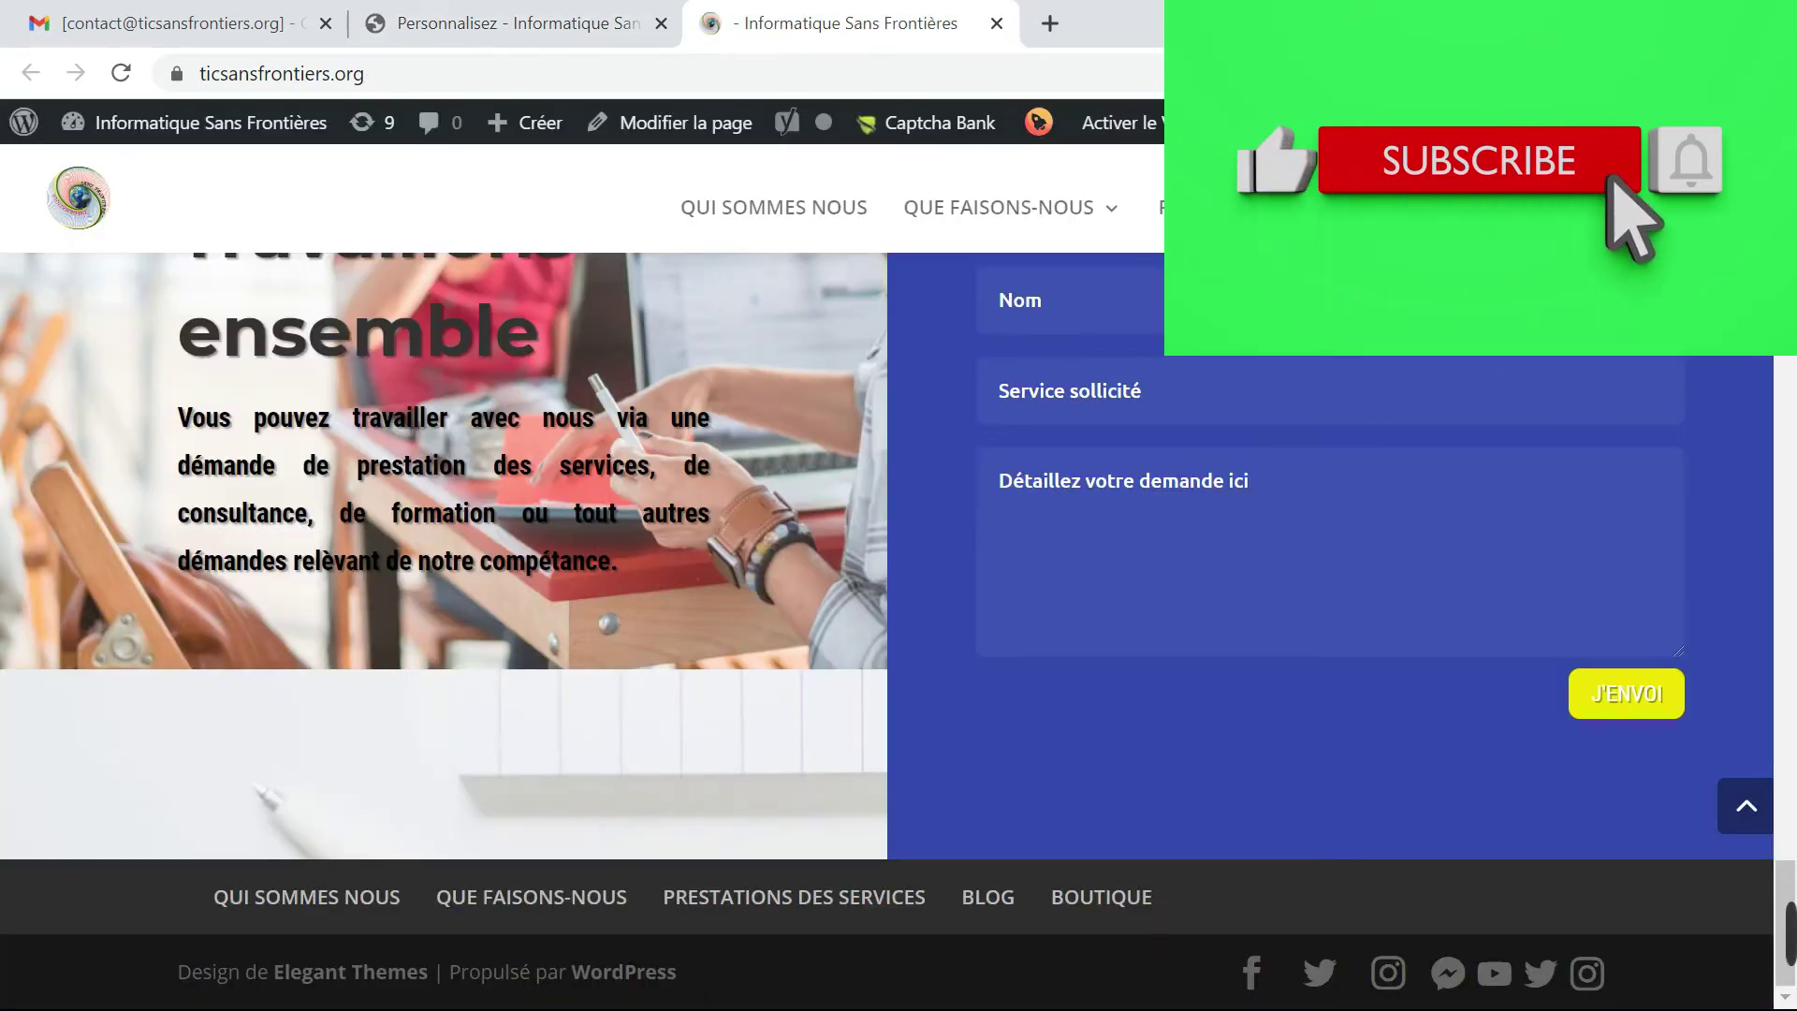
left_click(124, 75)
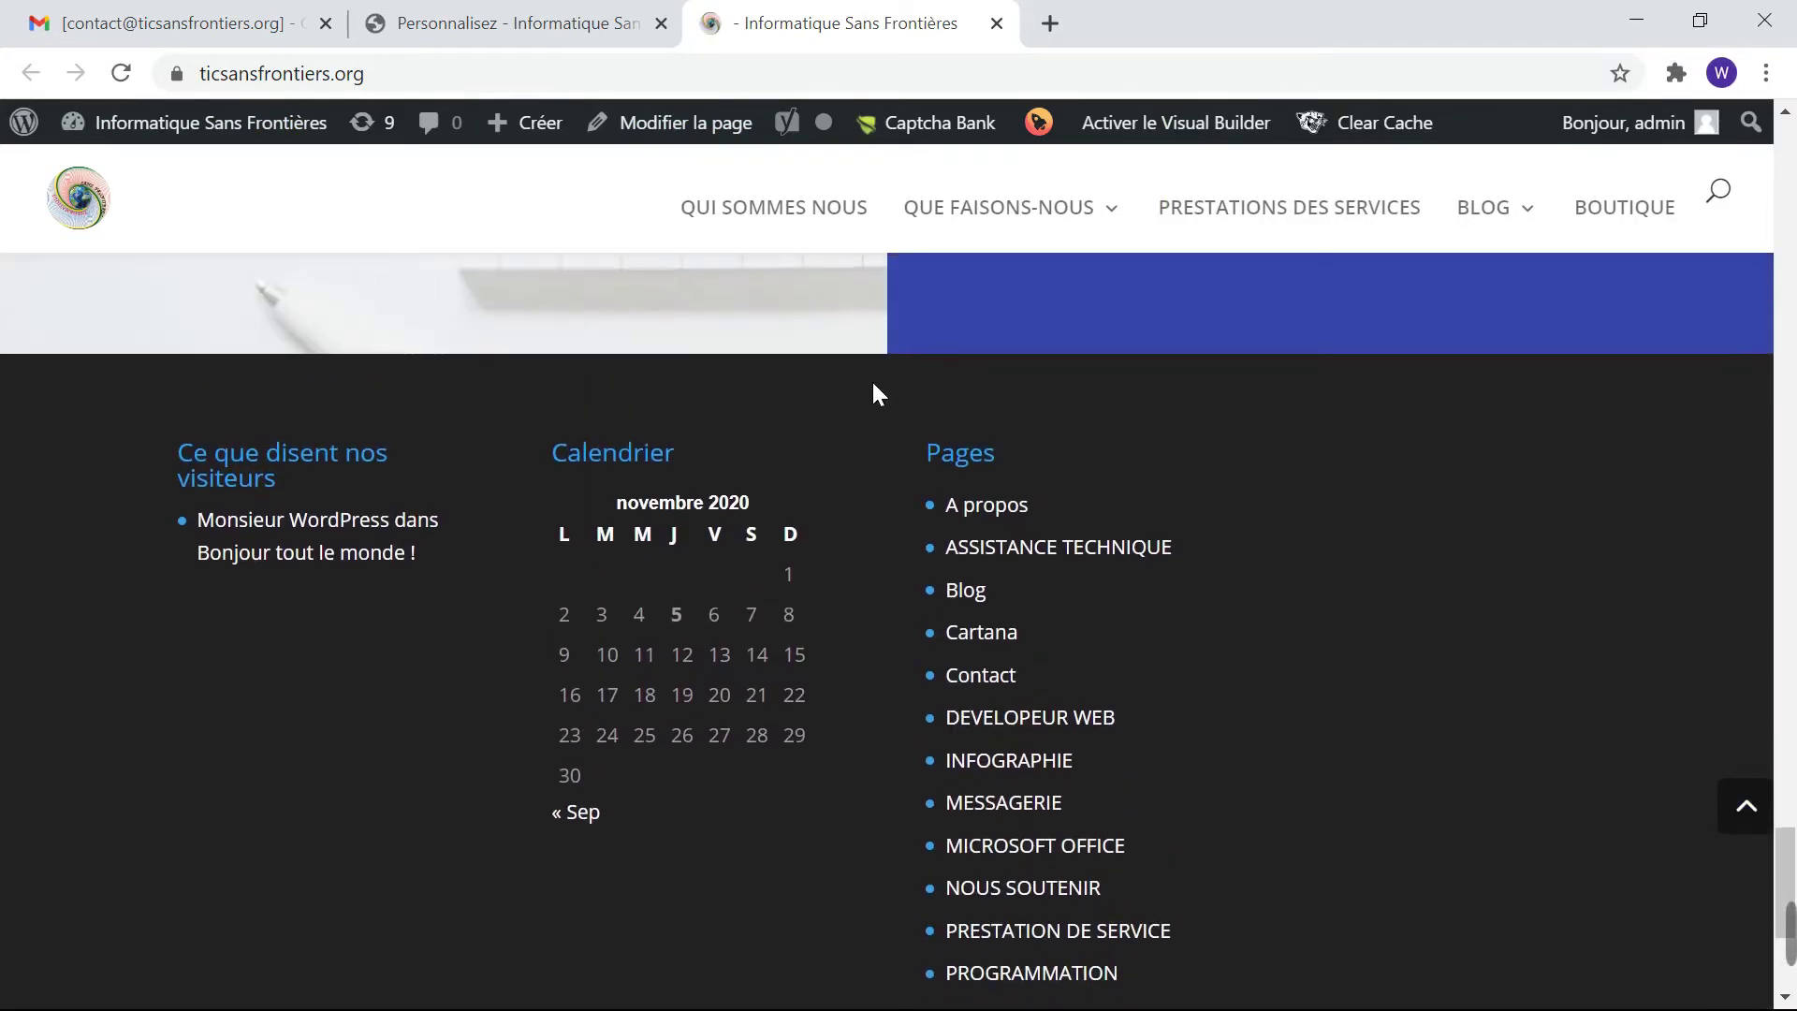
scroll(872, 379, "down", 2)
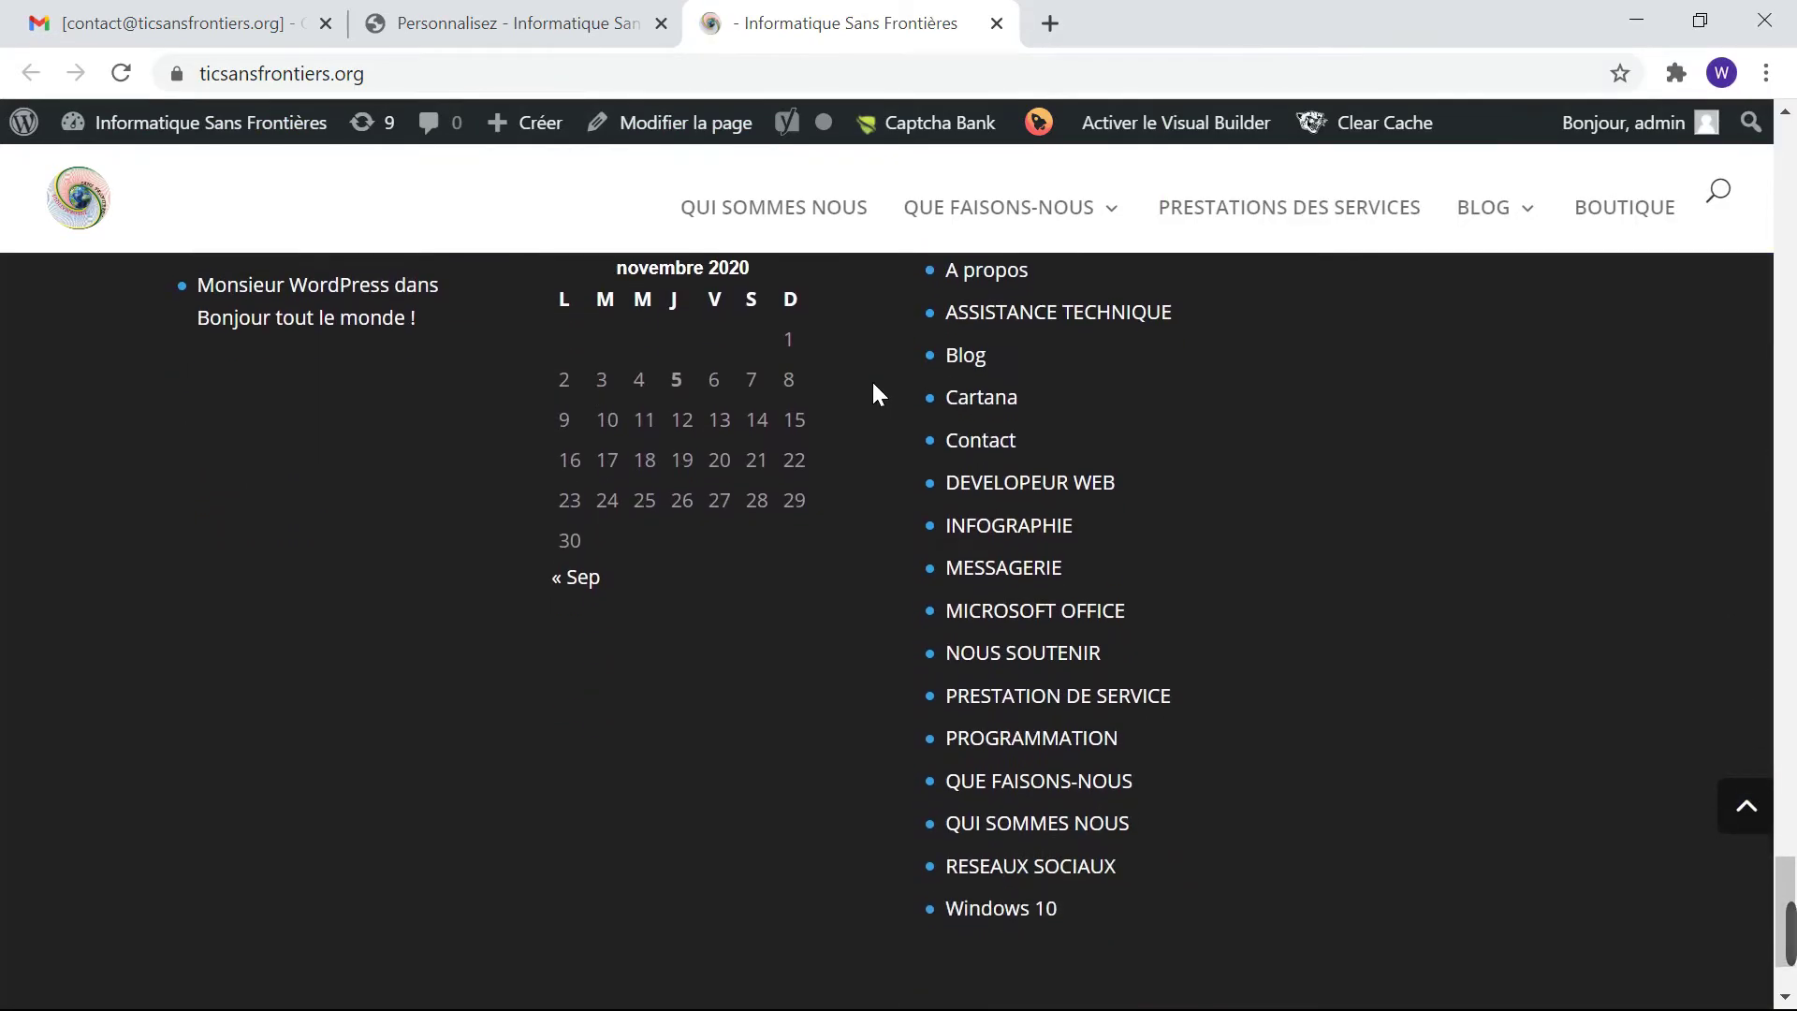
scroll(872, 379, "down", 2)
Return to the theme customizer and enter "Reseaux sociaux" as the exclusion for the Pages widget in Zone Pied de page #3.
left_click(473, 26)
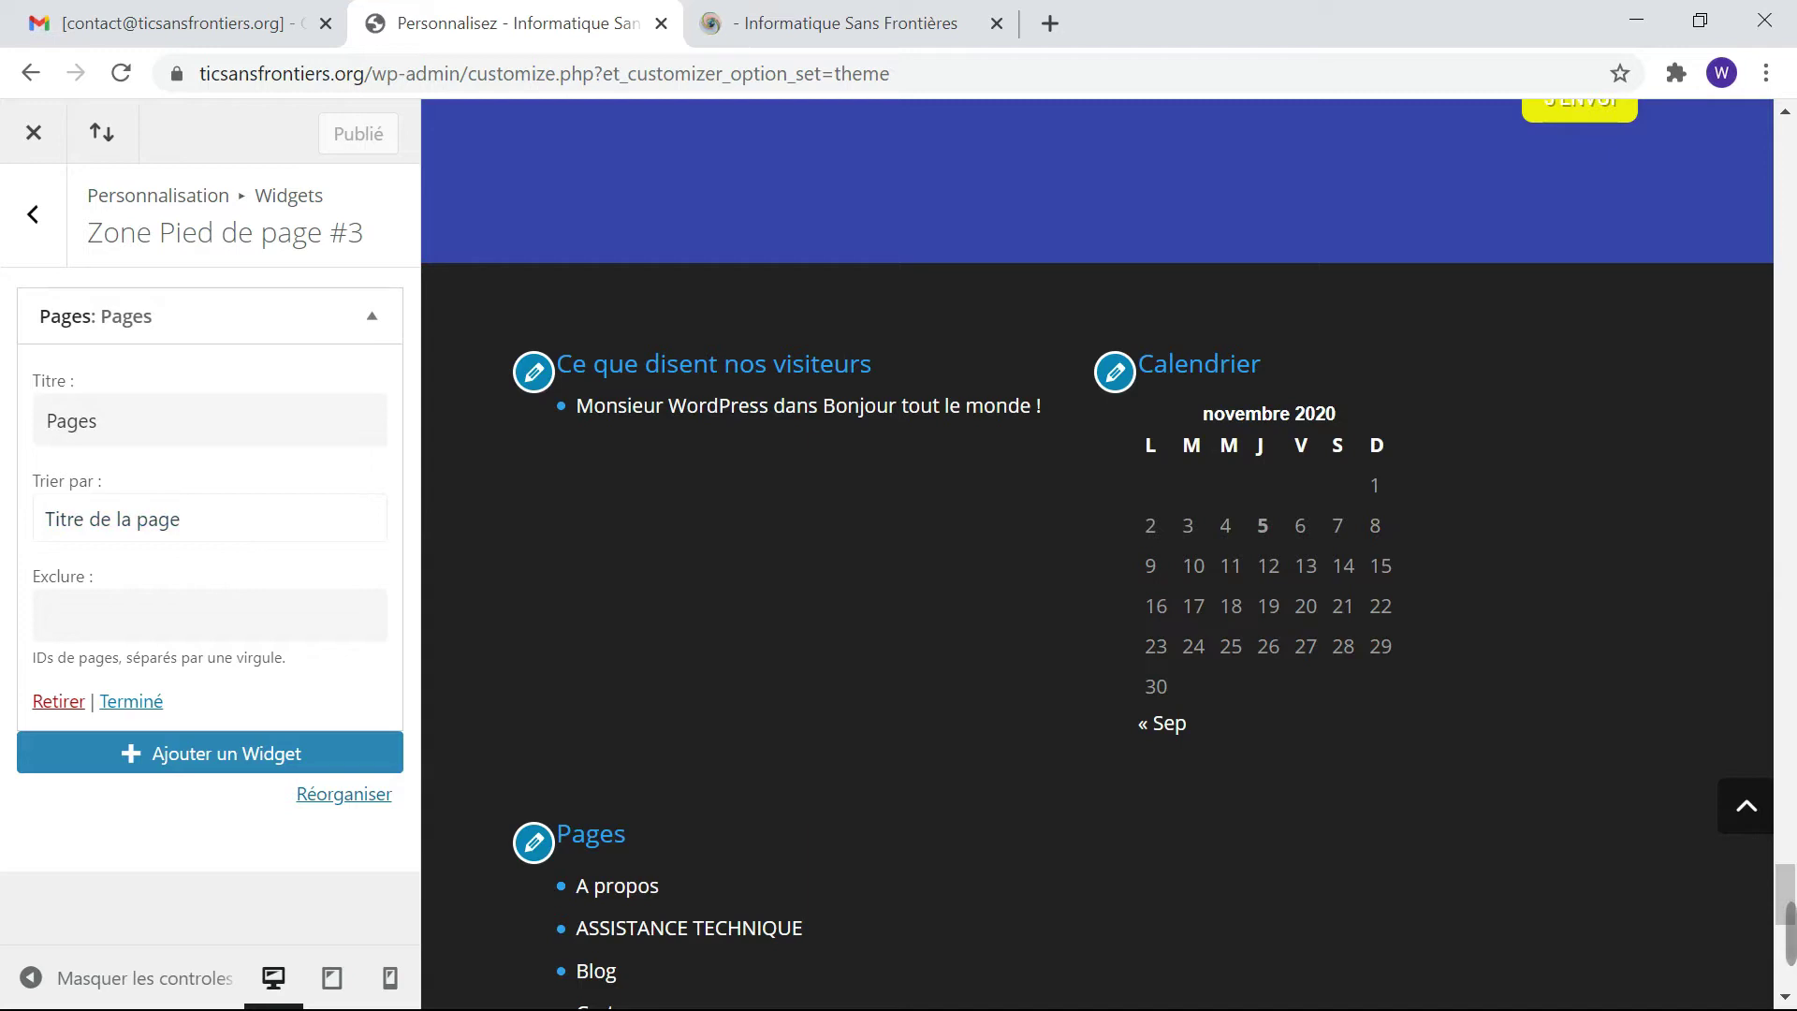
scroll(841, 803, "down", 4)
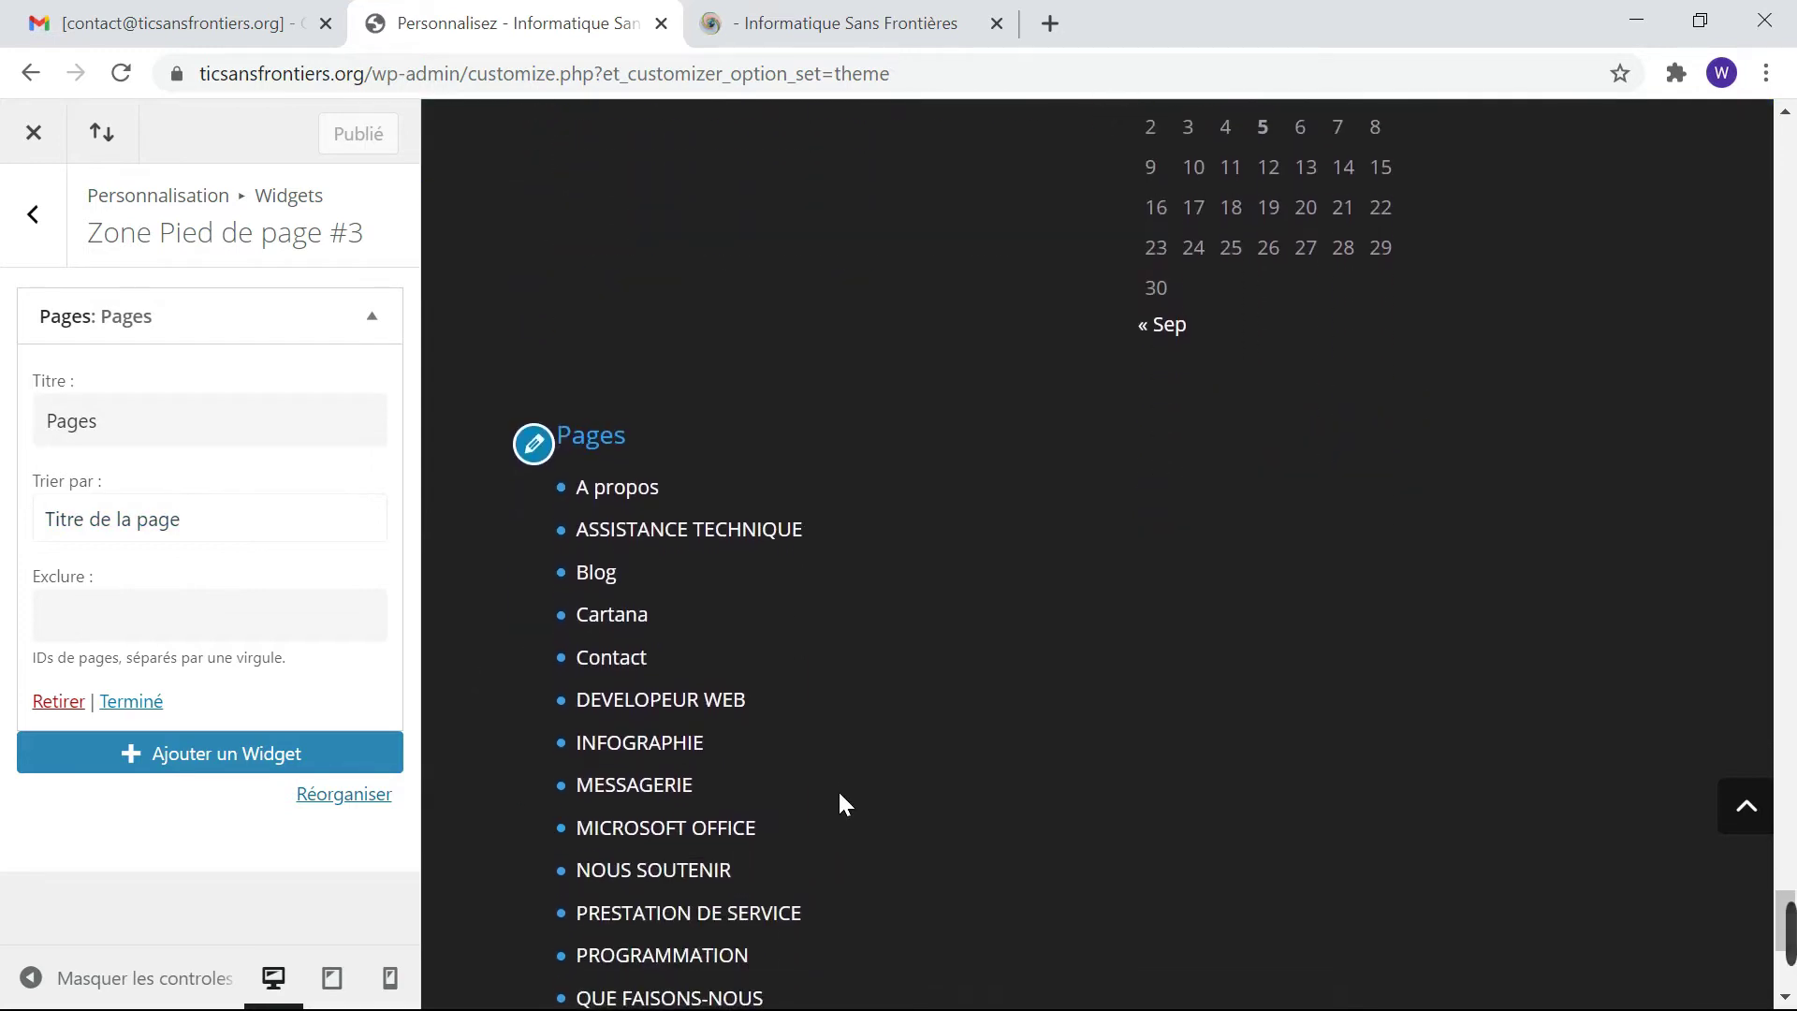
scroll(840, 803, "down", 1)
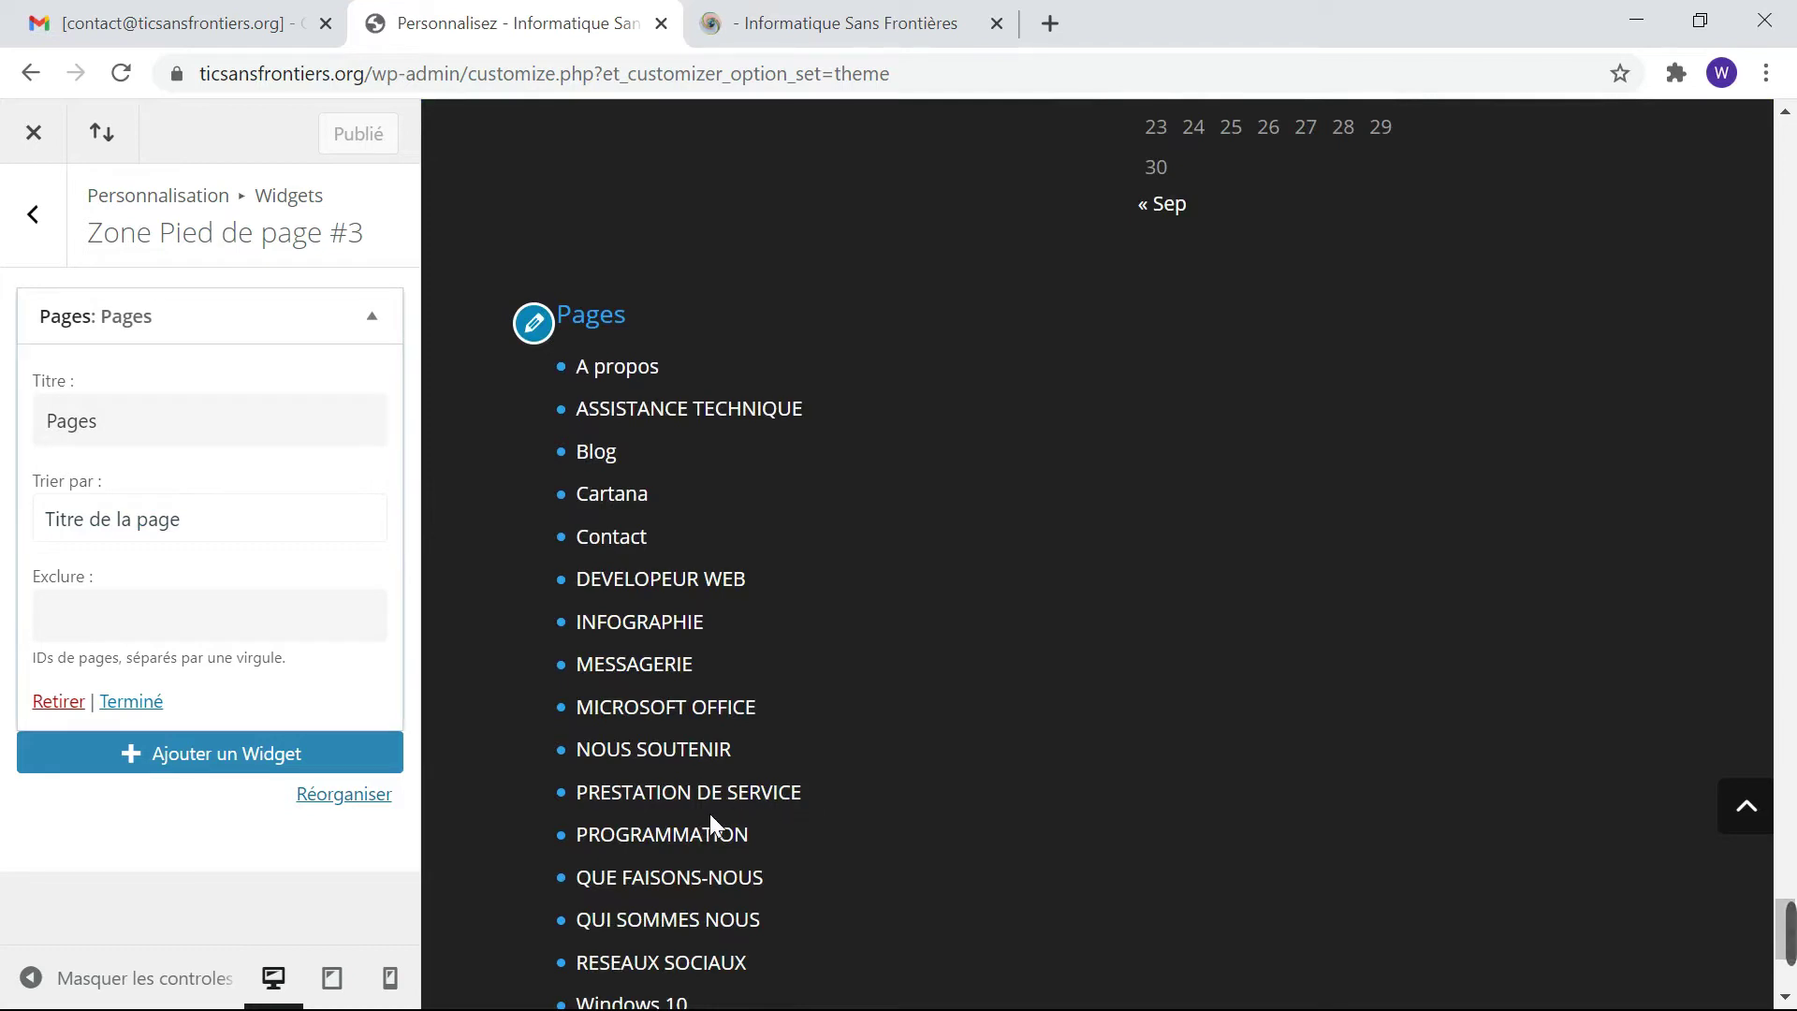
scroll(714, 822, "down", 2)
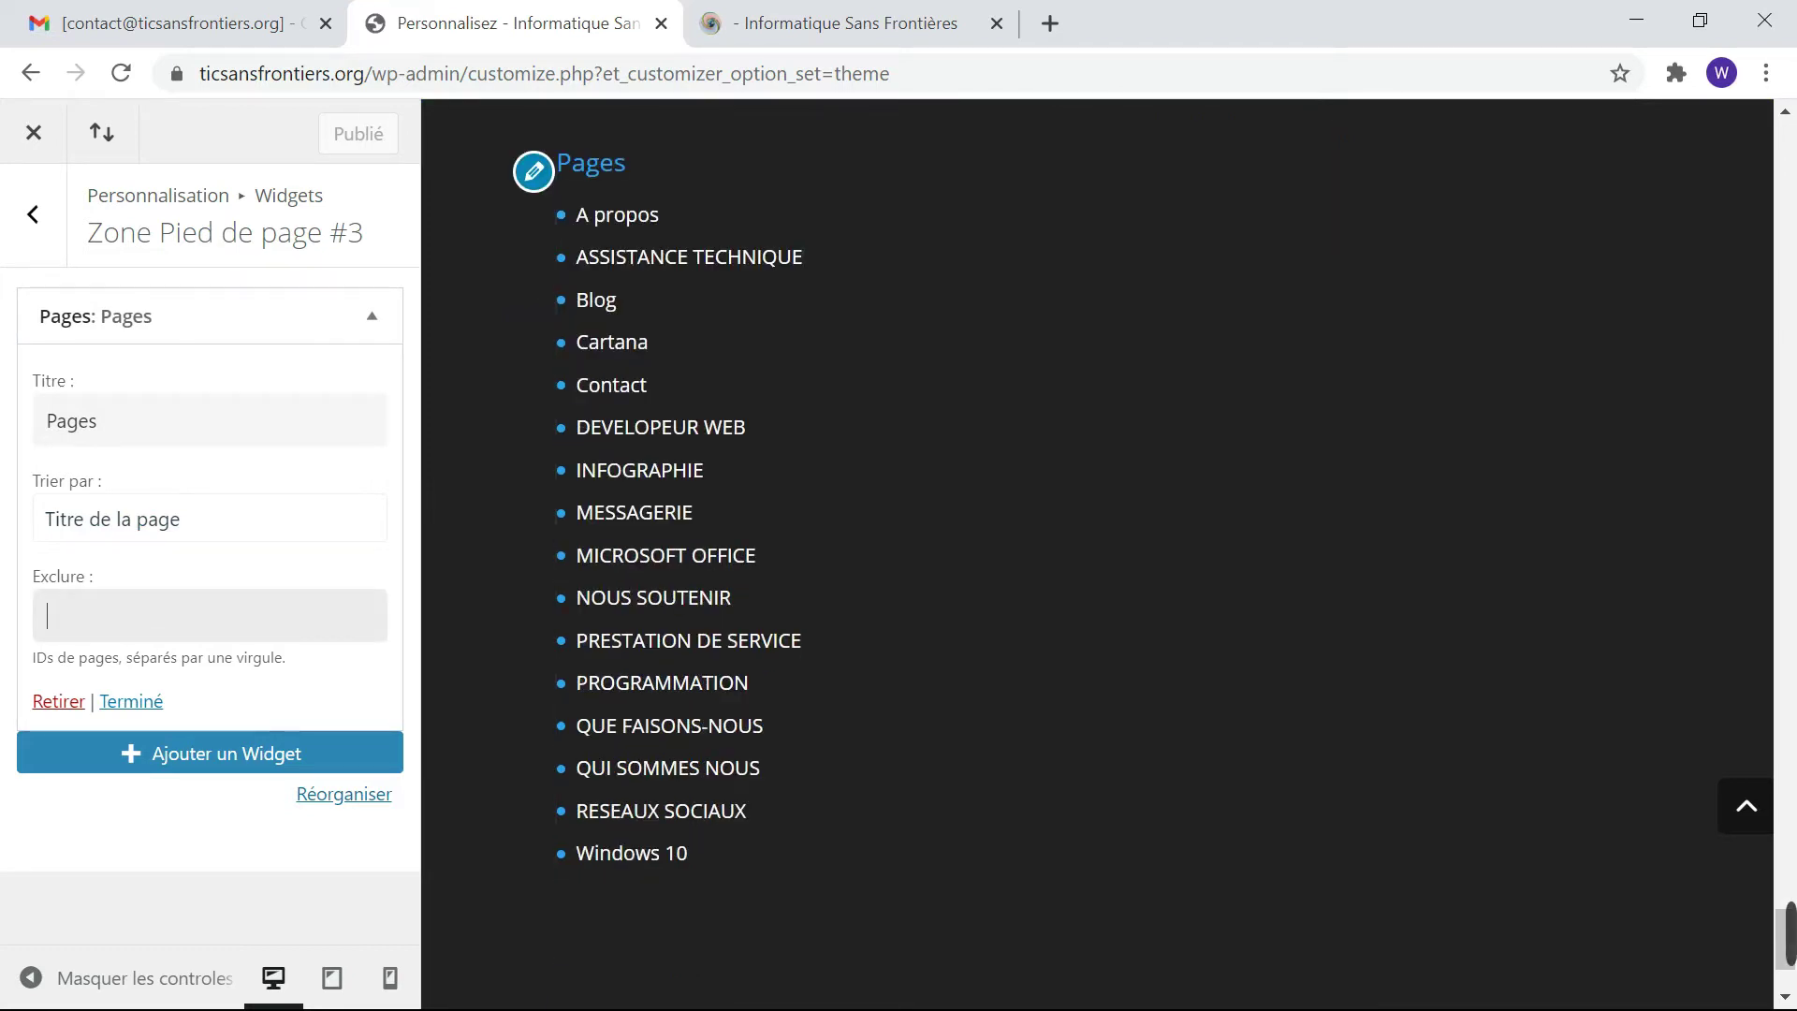
type("seaux sociaux")
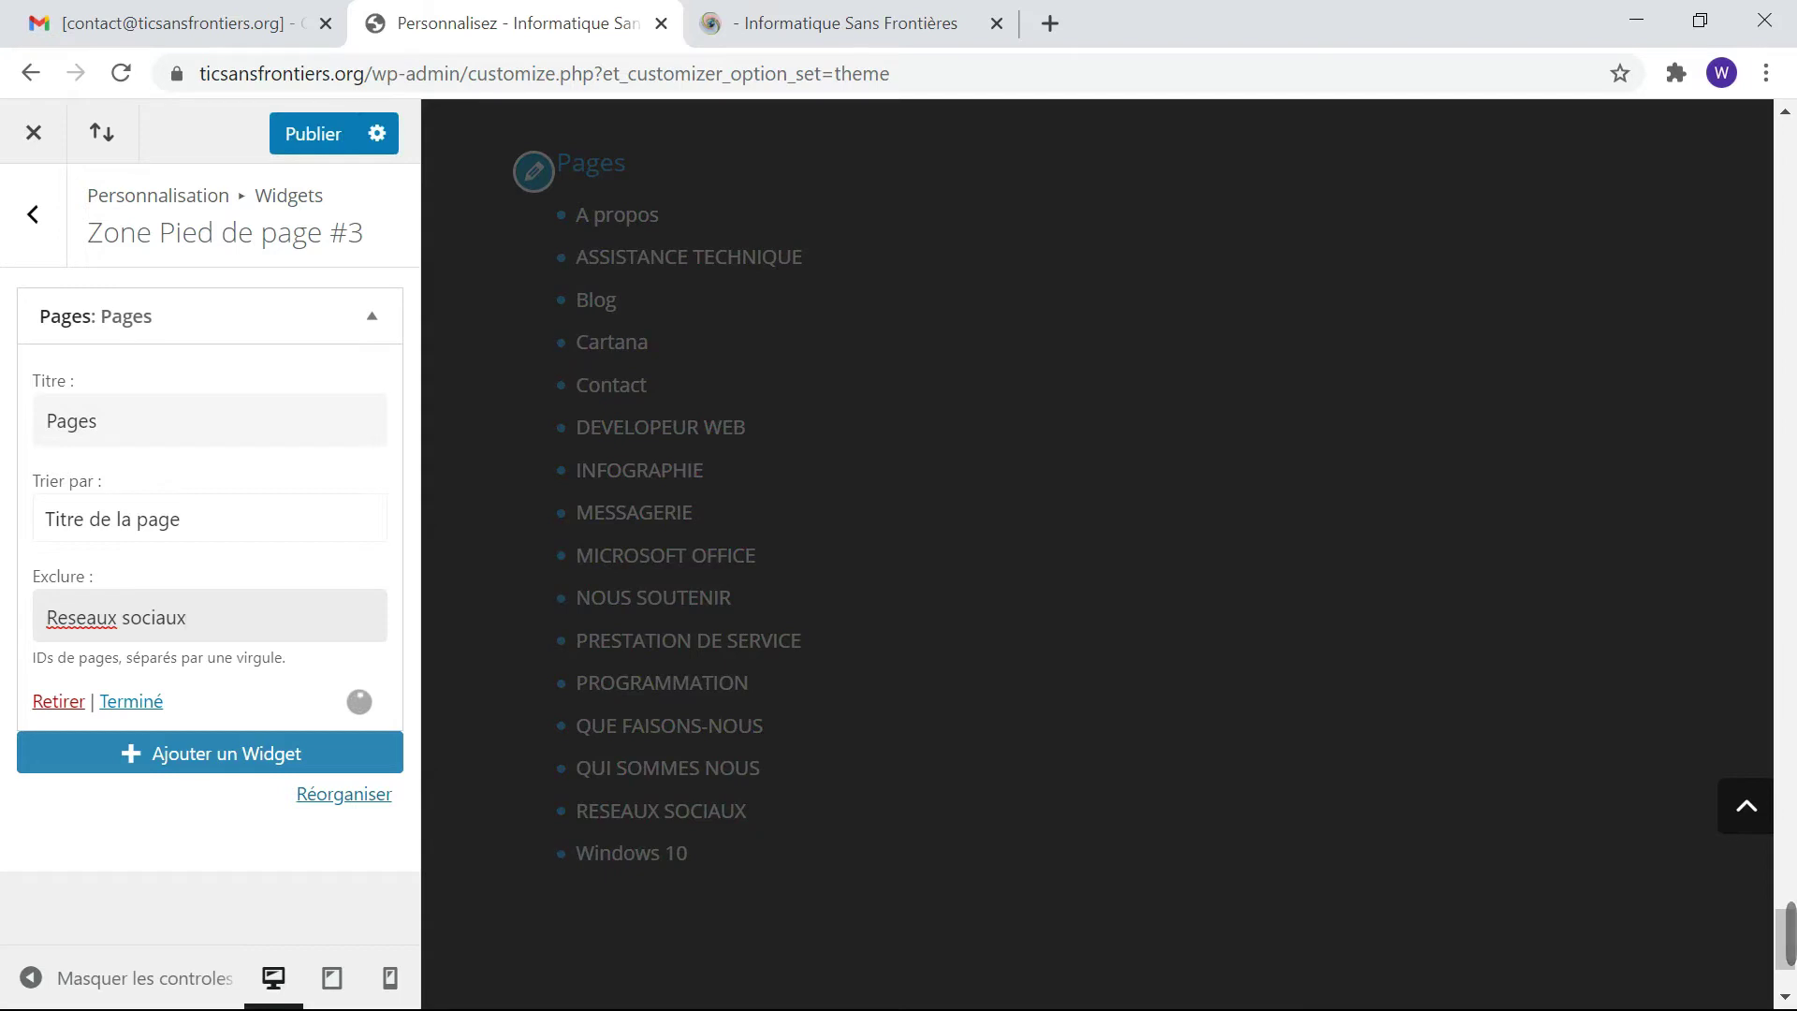
Add a Monarch Follow widget titled "Suivez-nous" to Zone Pied de page #4 and check it in the footer preview.
left_click(38, 215)
left_click(302, 616)
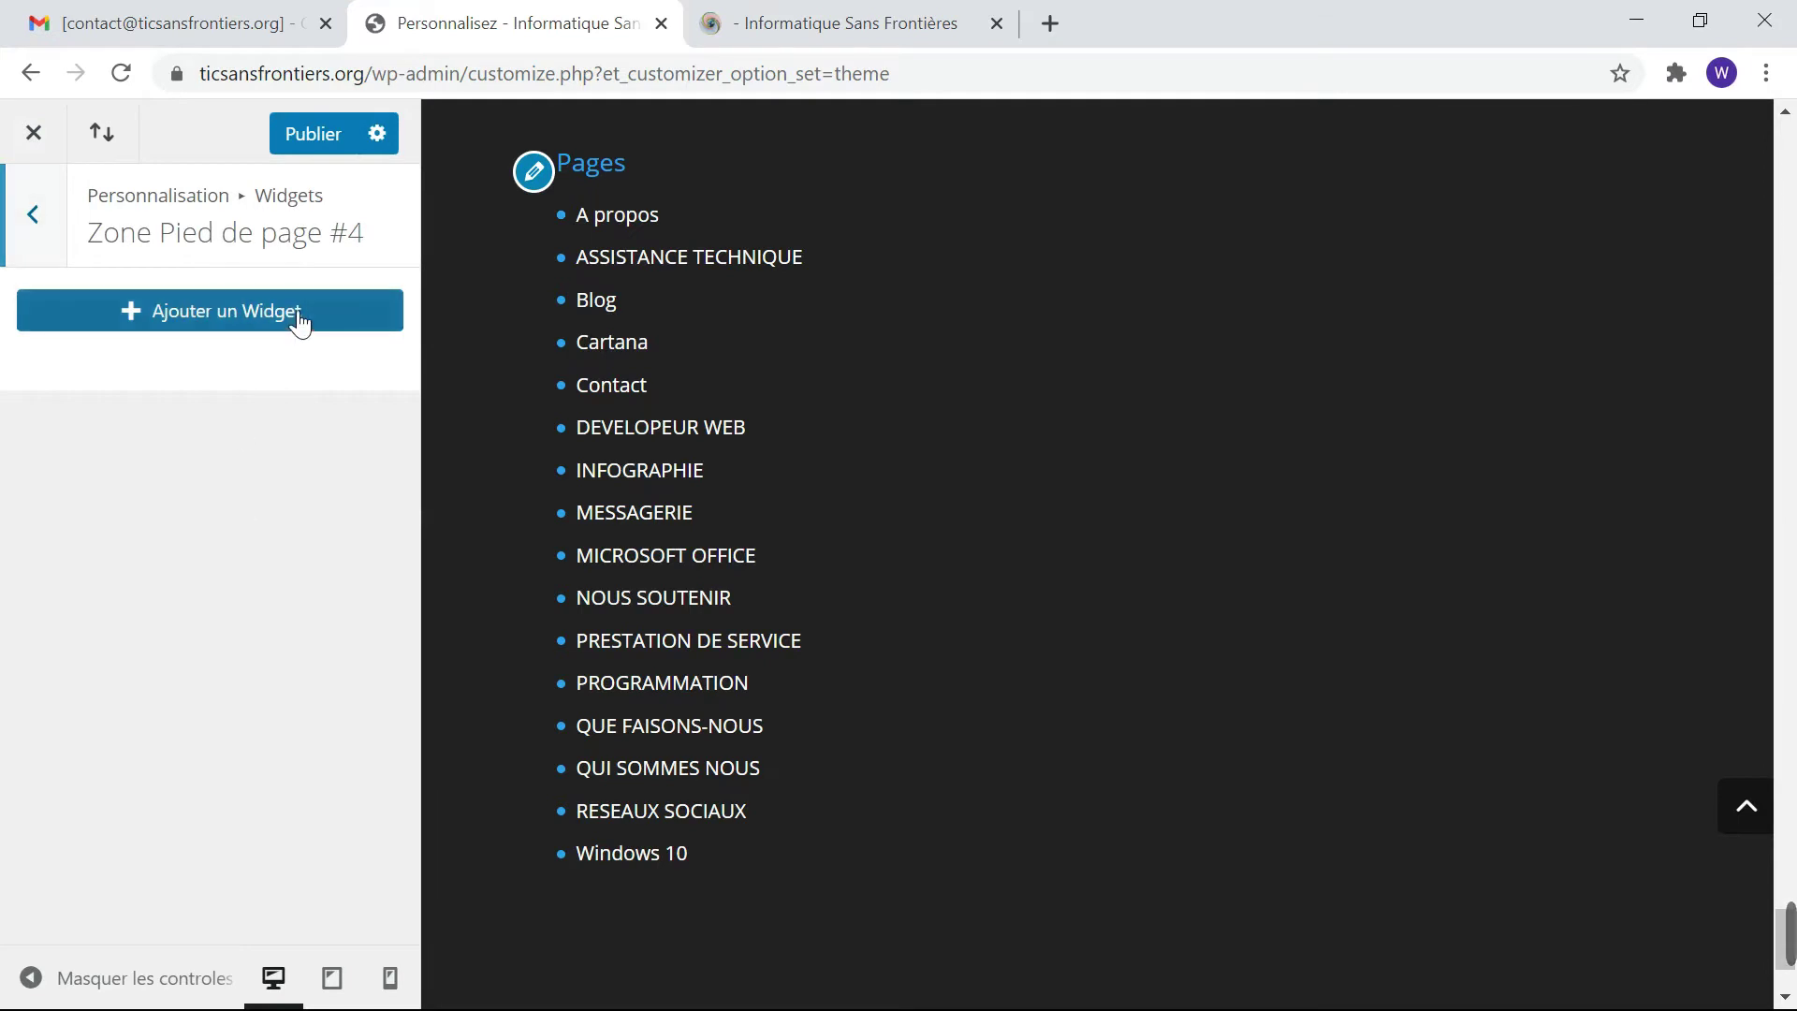
left_click(301, 317)
left_click(574, 450)
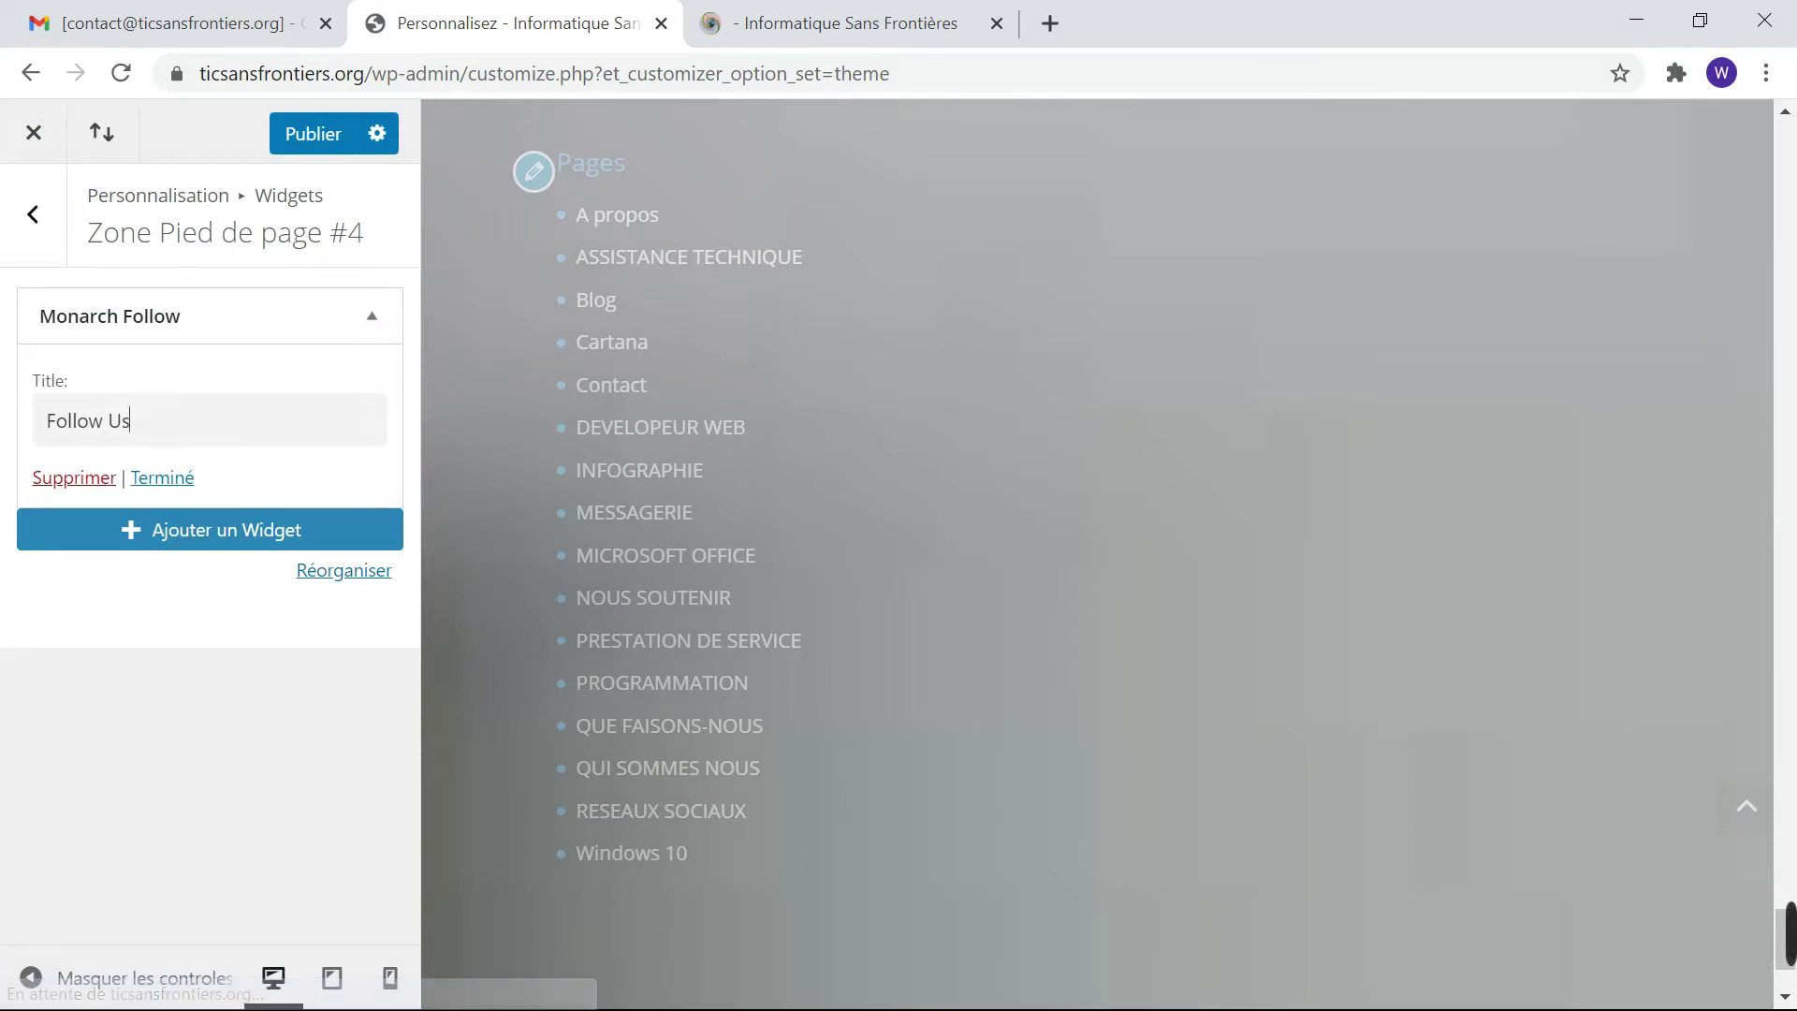
key("ctrl+a")
key("BackSpace")
type("Suivez-")
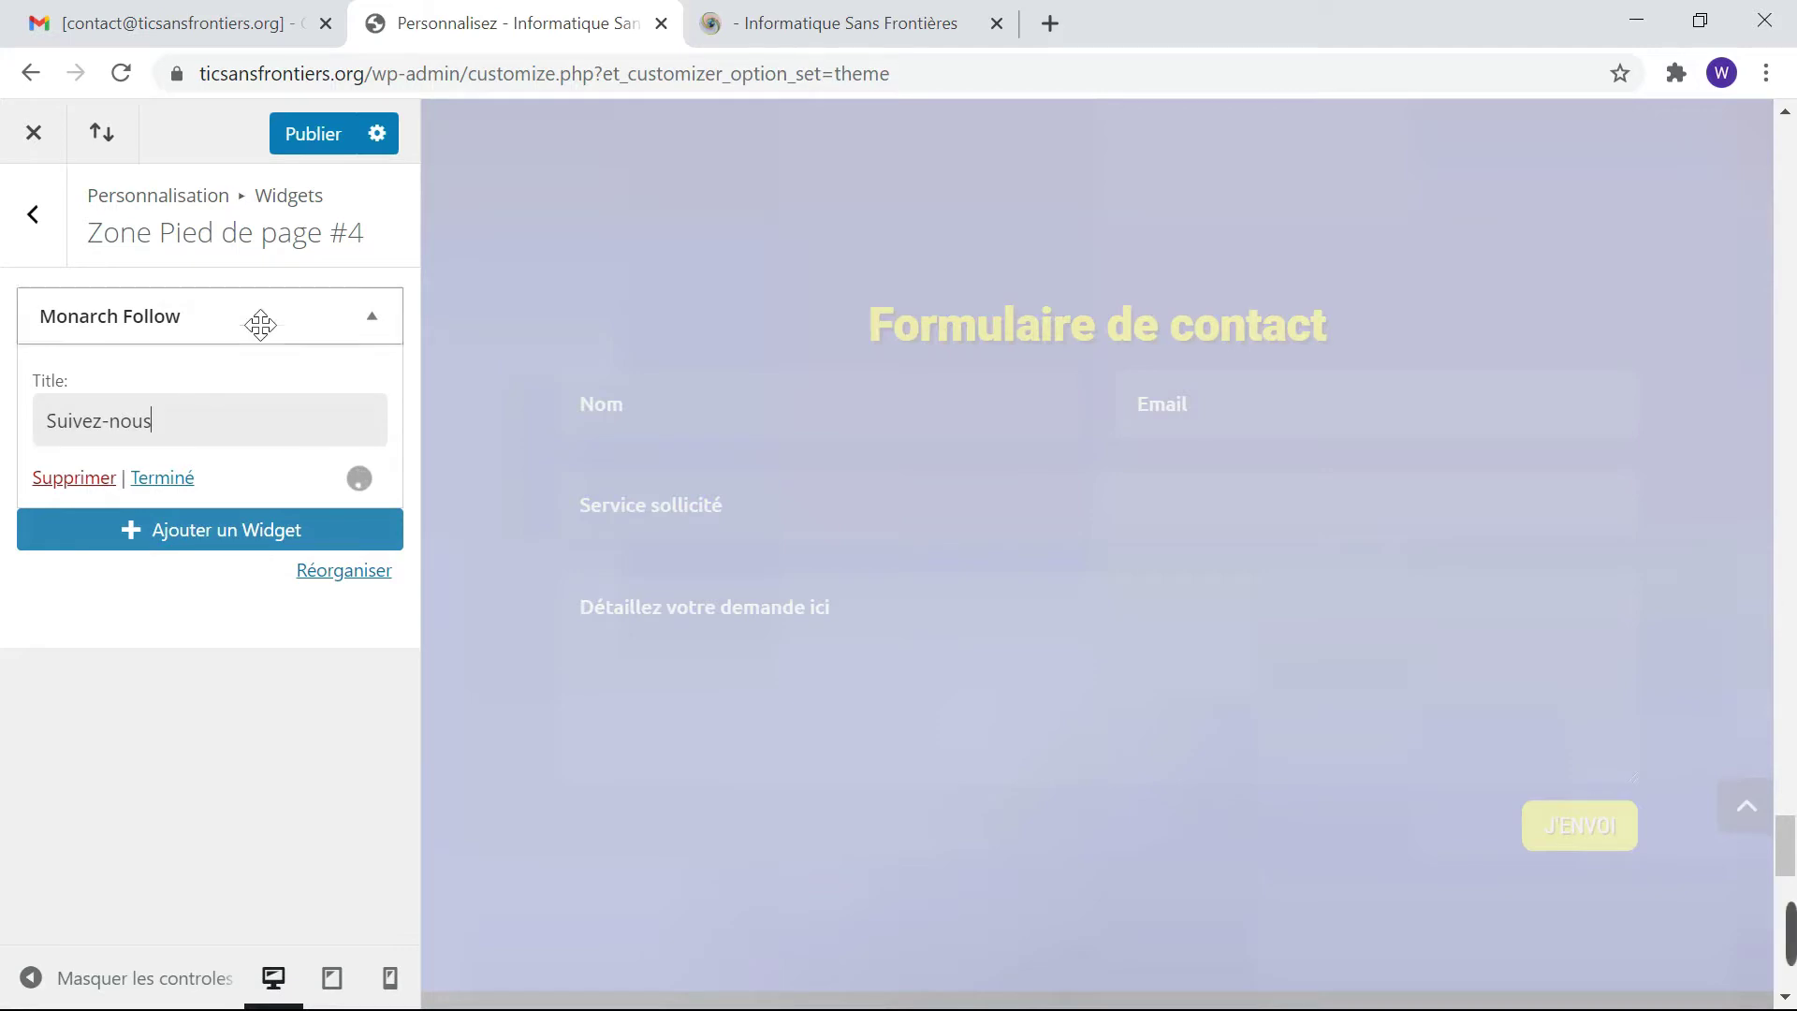
scroll(946, 533, "down", 10)
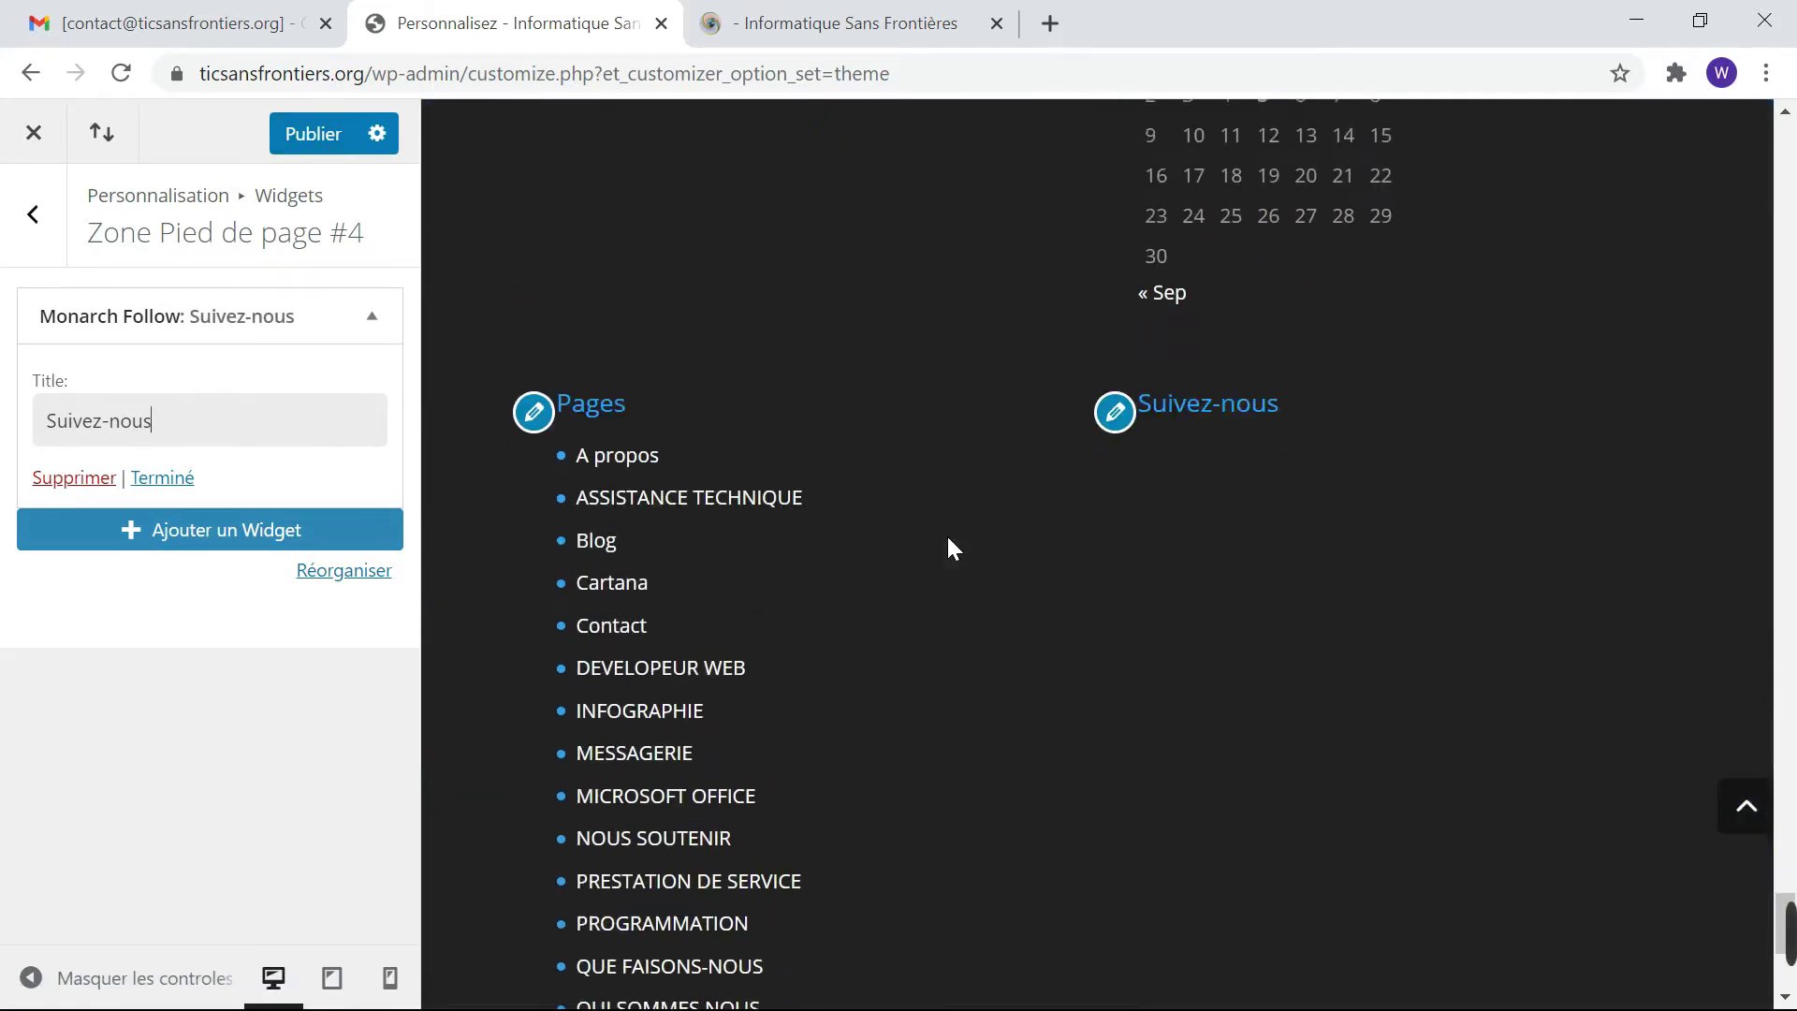
scroll(946, 533, "up", 4)
scroll(946, 534, "down", 2)
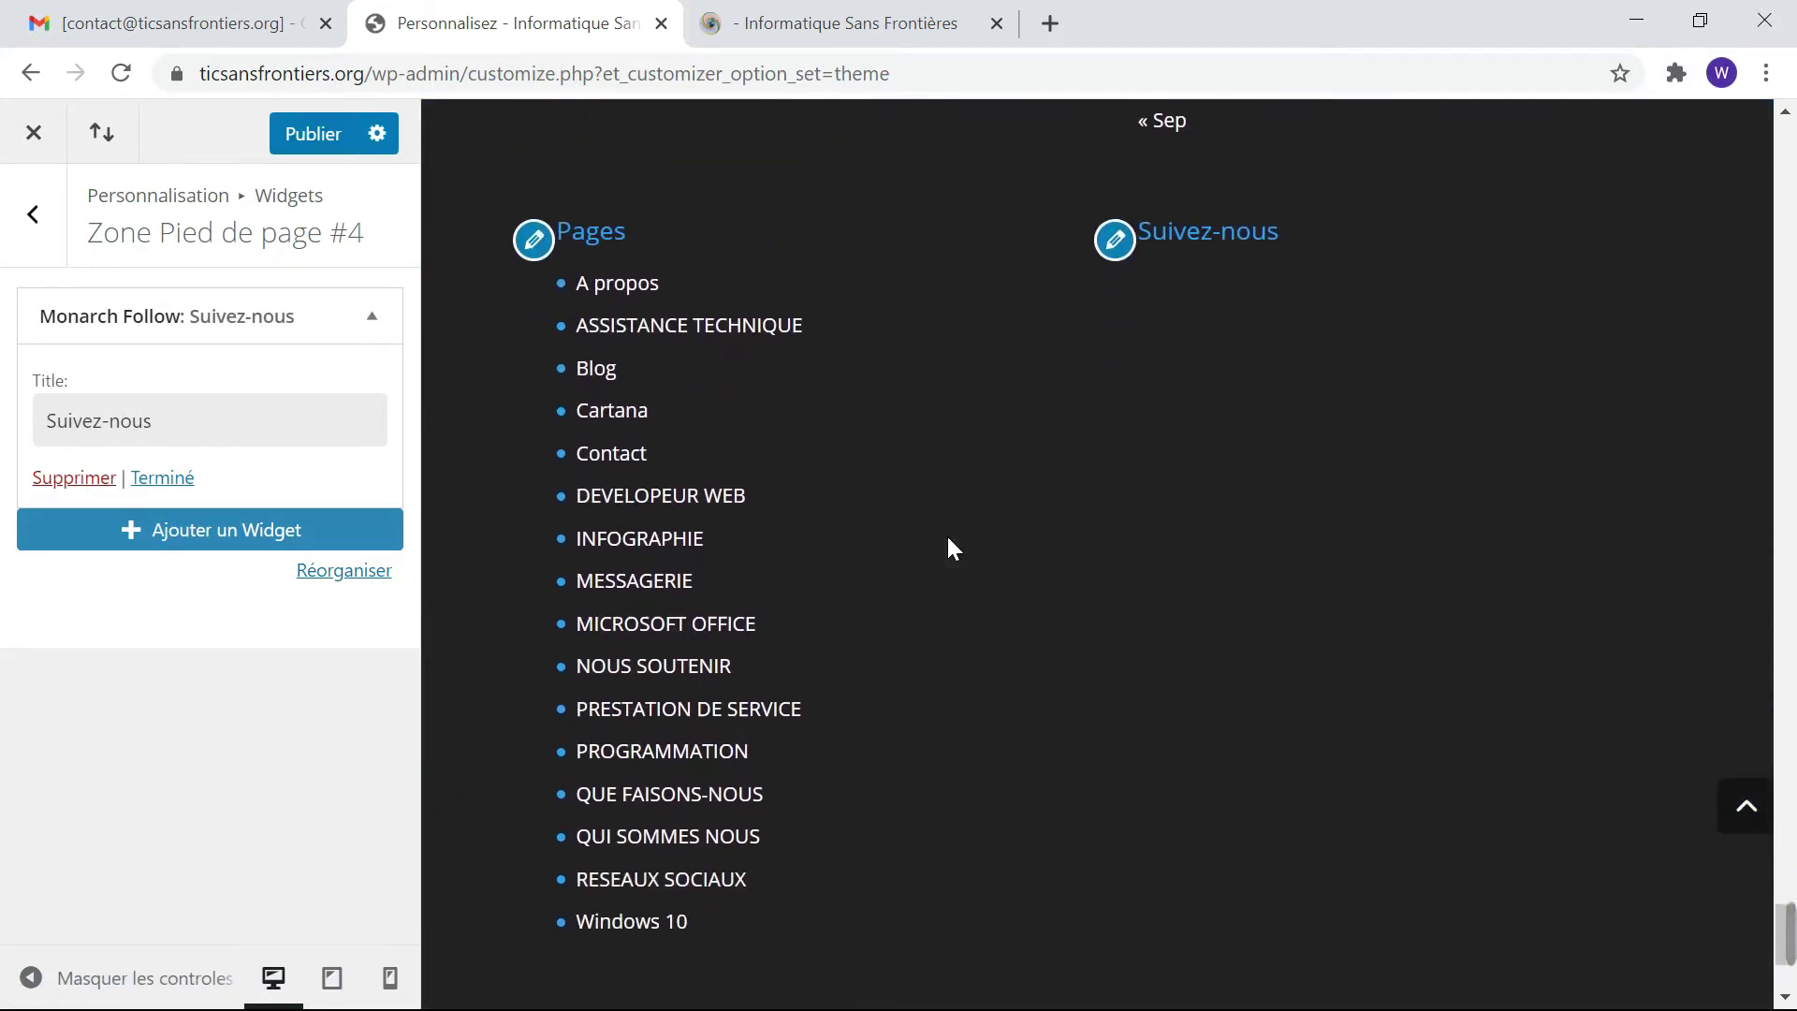
scroll(1007, 509, "up", 1)
scroll(1007, 509, "up", 1)
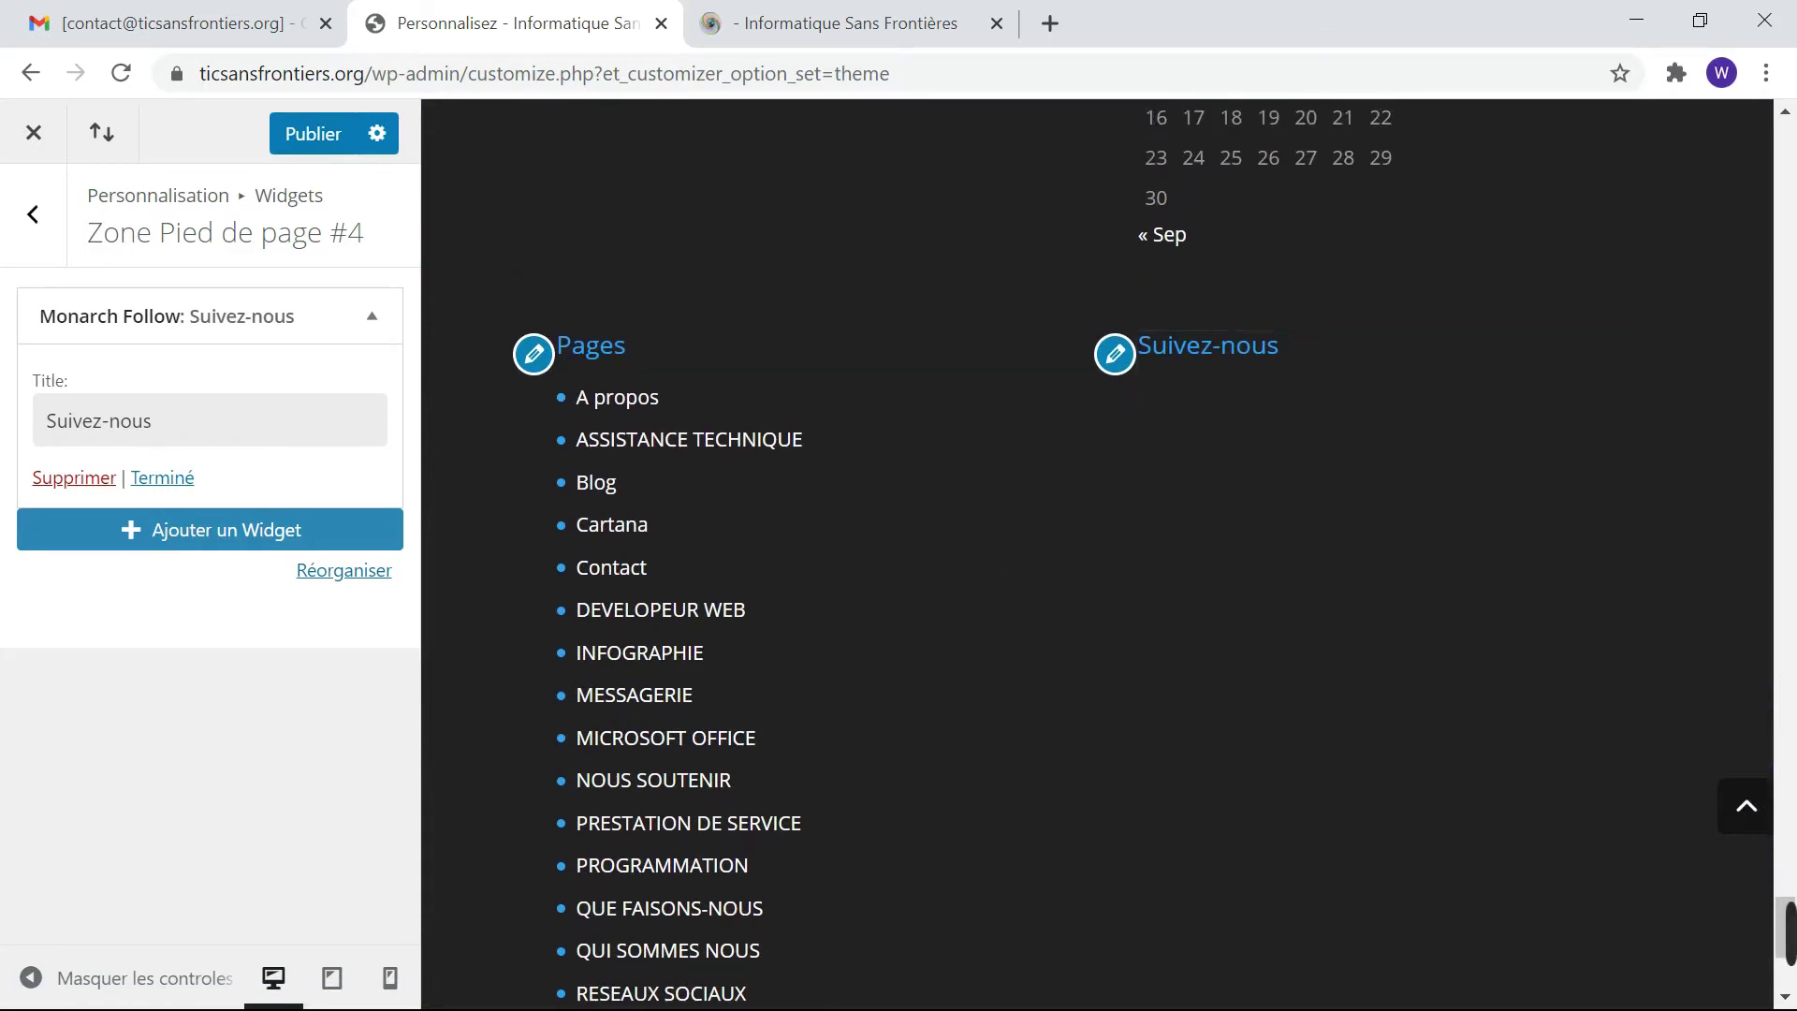
Add a Publicités widget to Zone Pied de page #5 and review its banner fields.
left_click(38, 220)
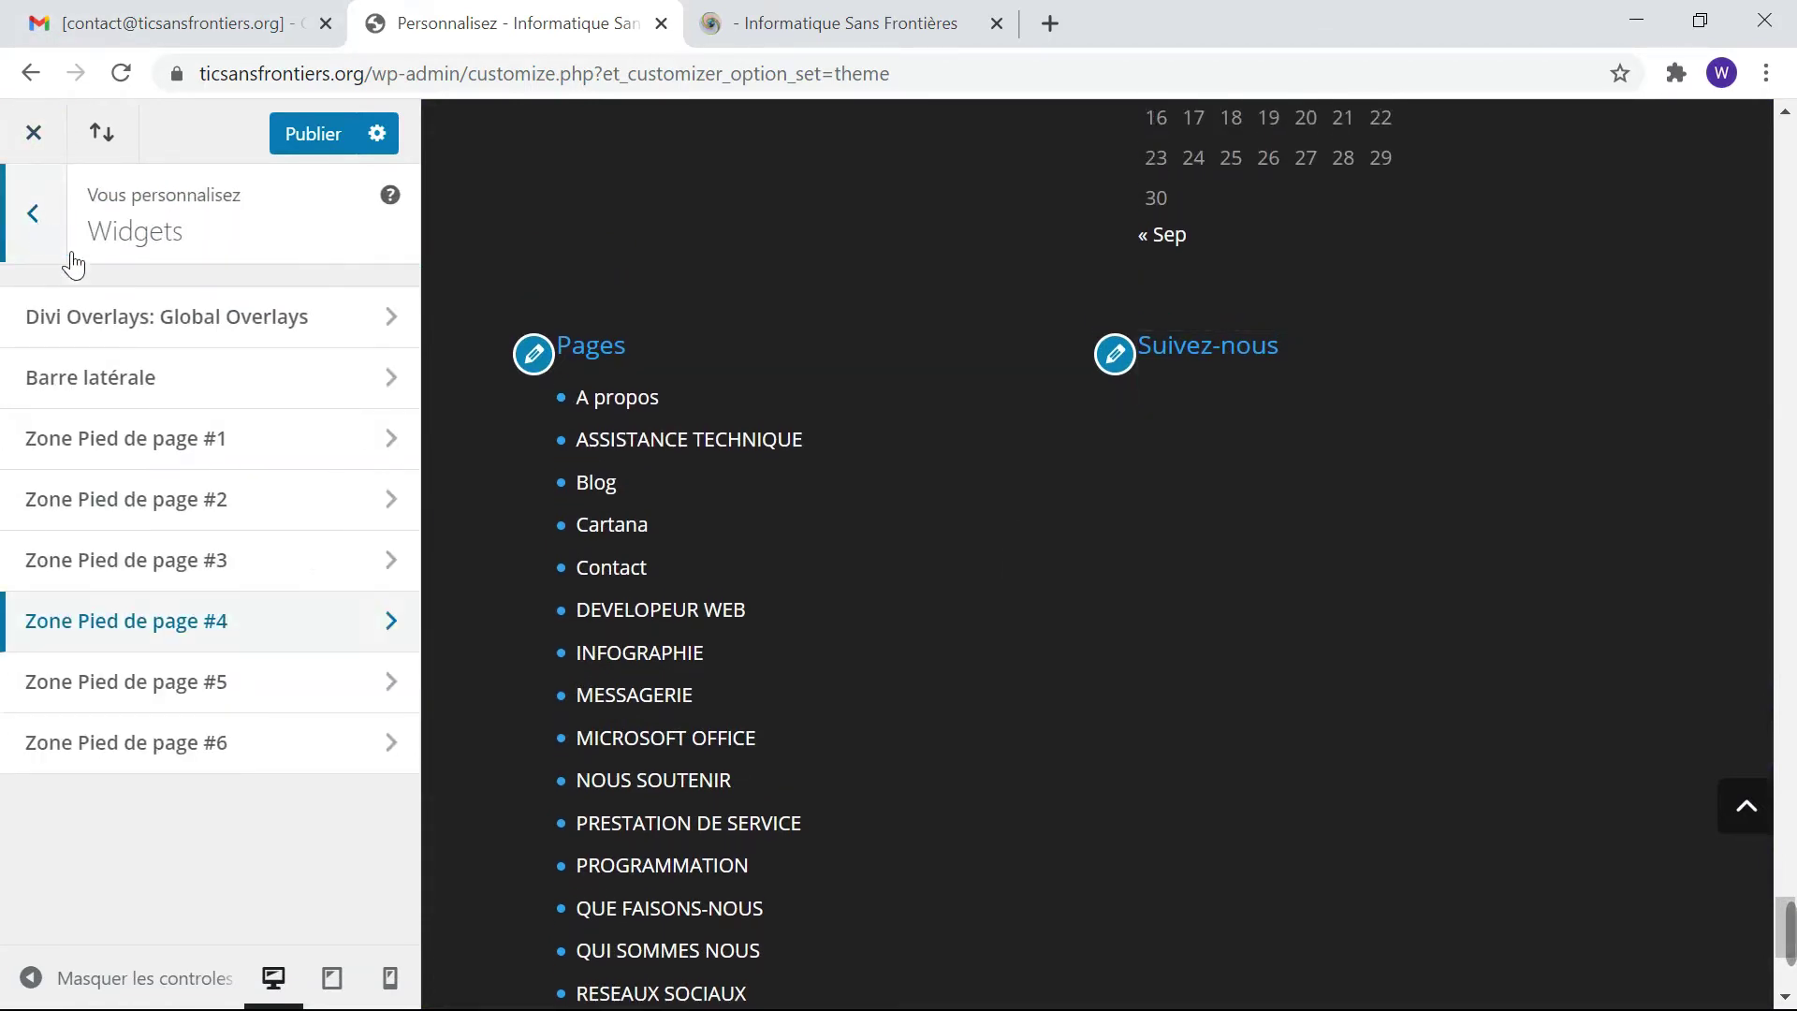
left_click(363, 700)
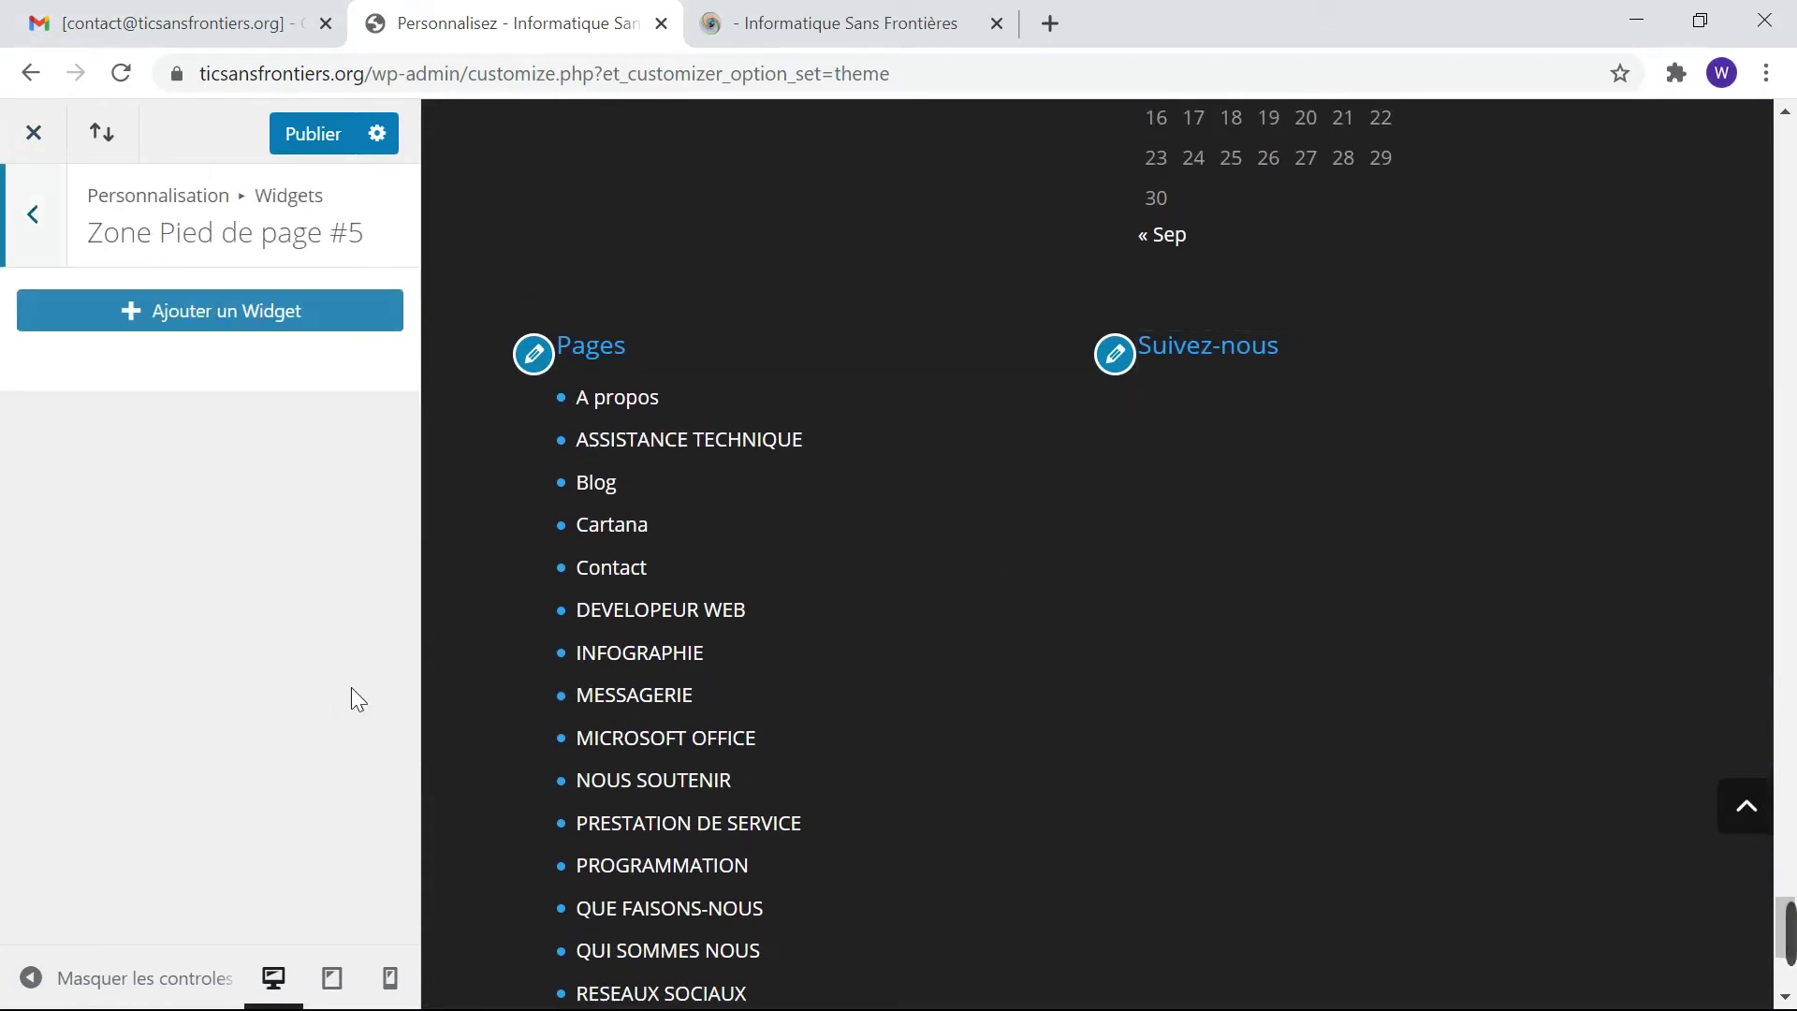
left_click(251, 326)
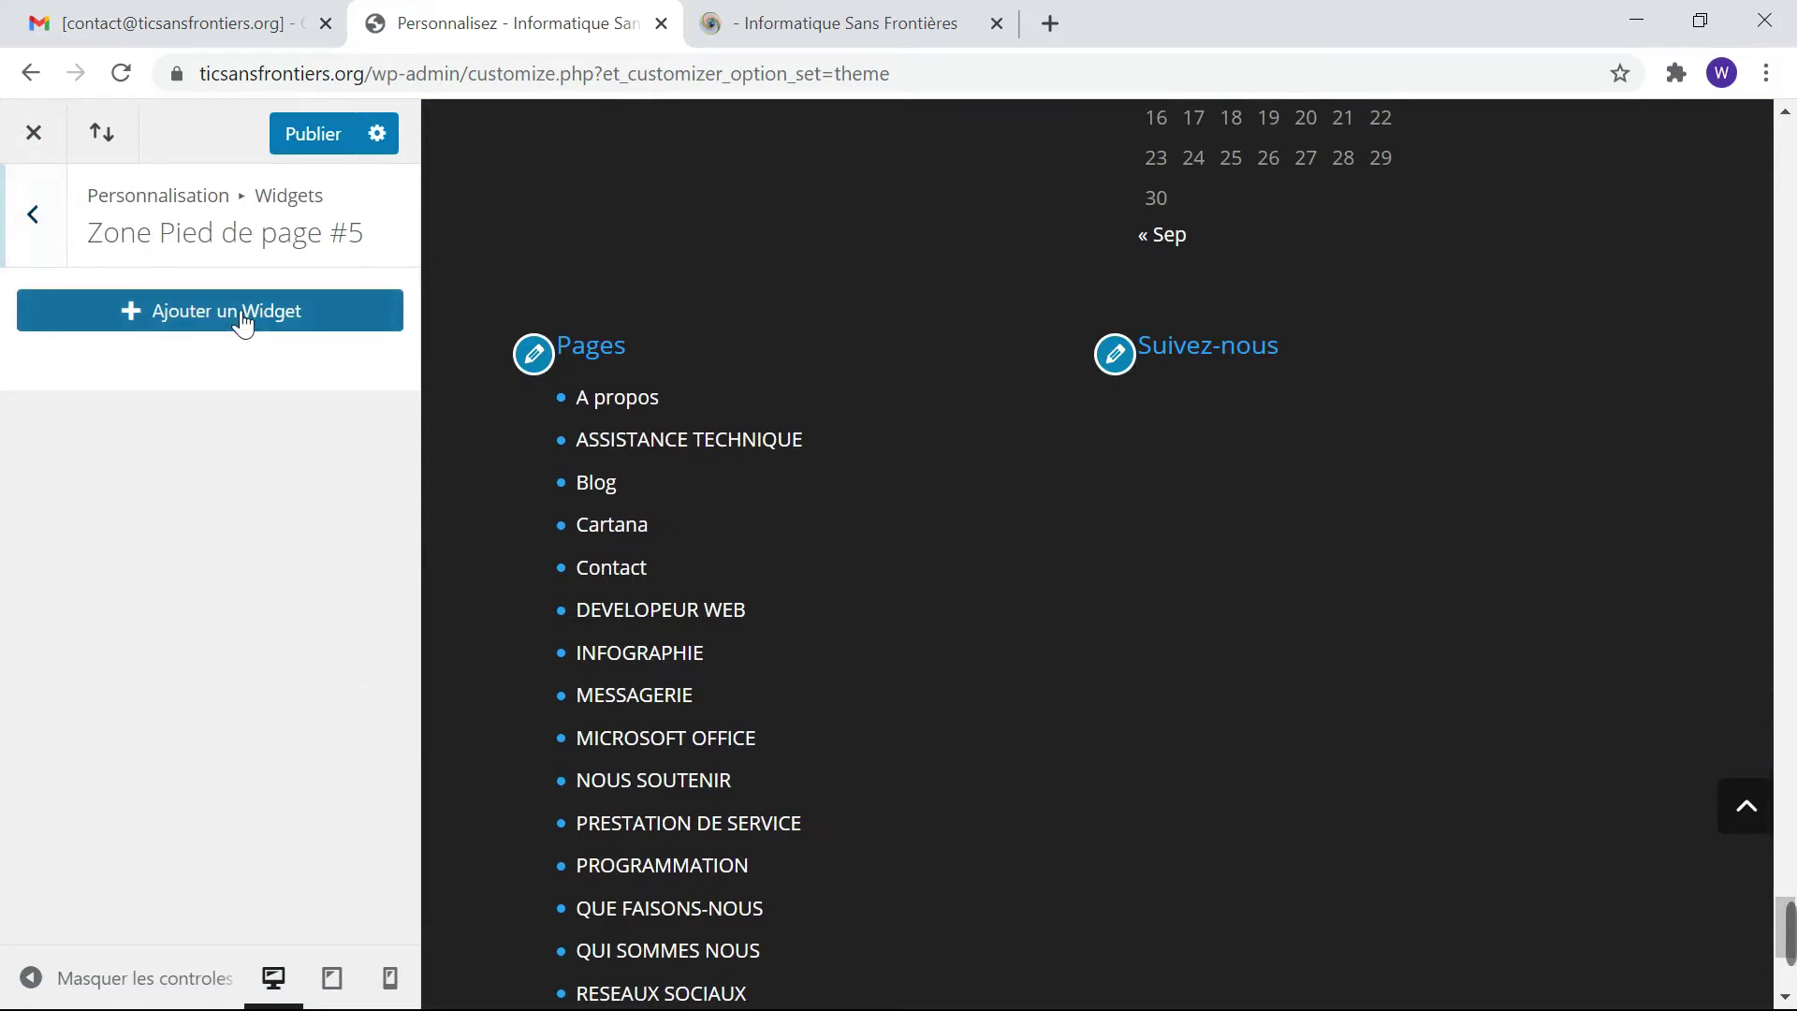
scroll(697, 568, "down", 4)
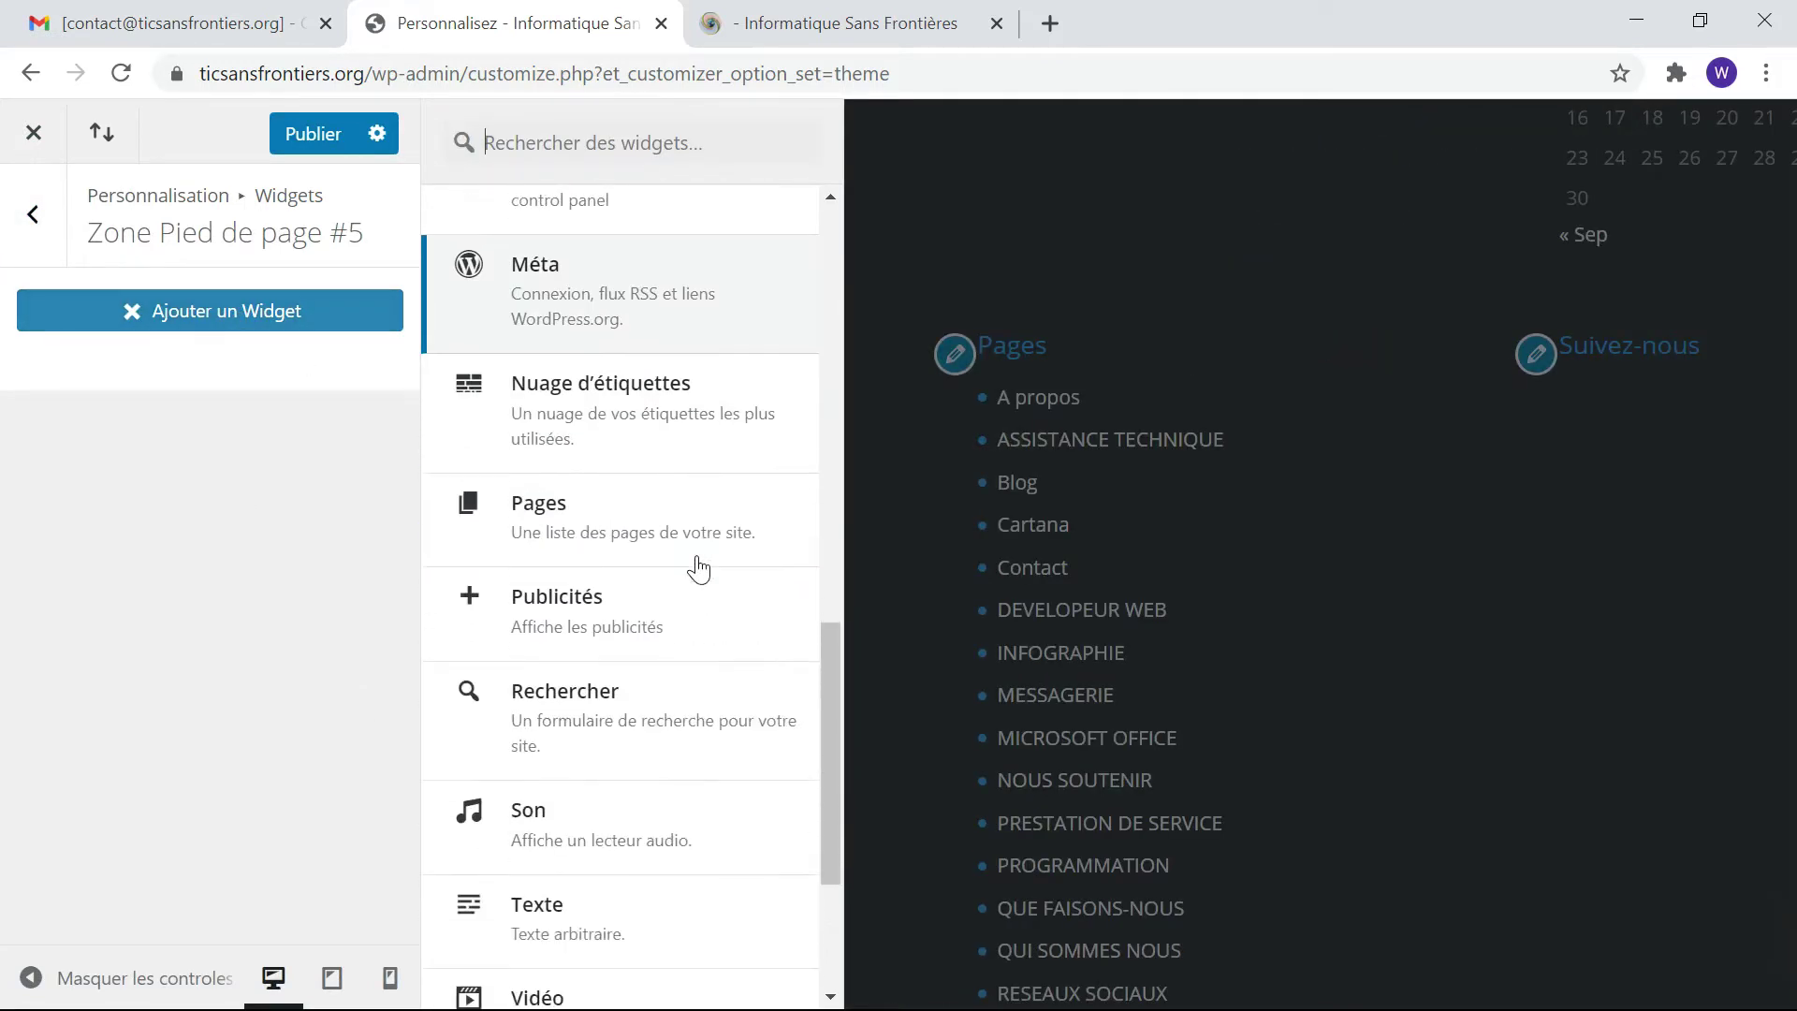
left_click(654, 558)
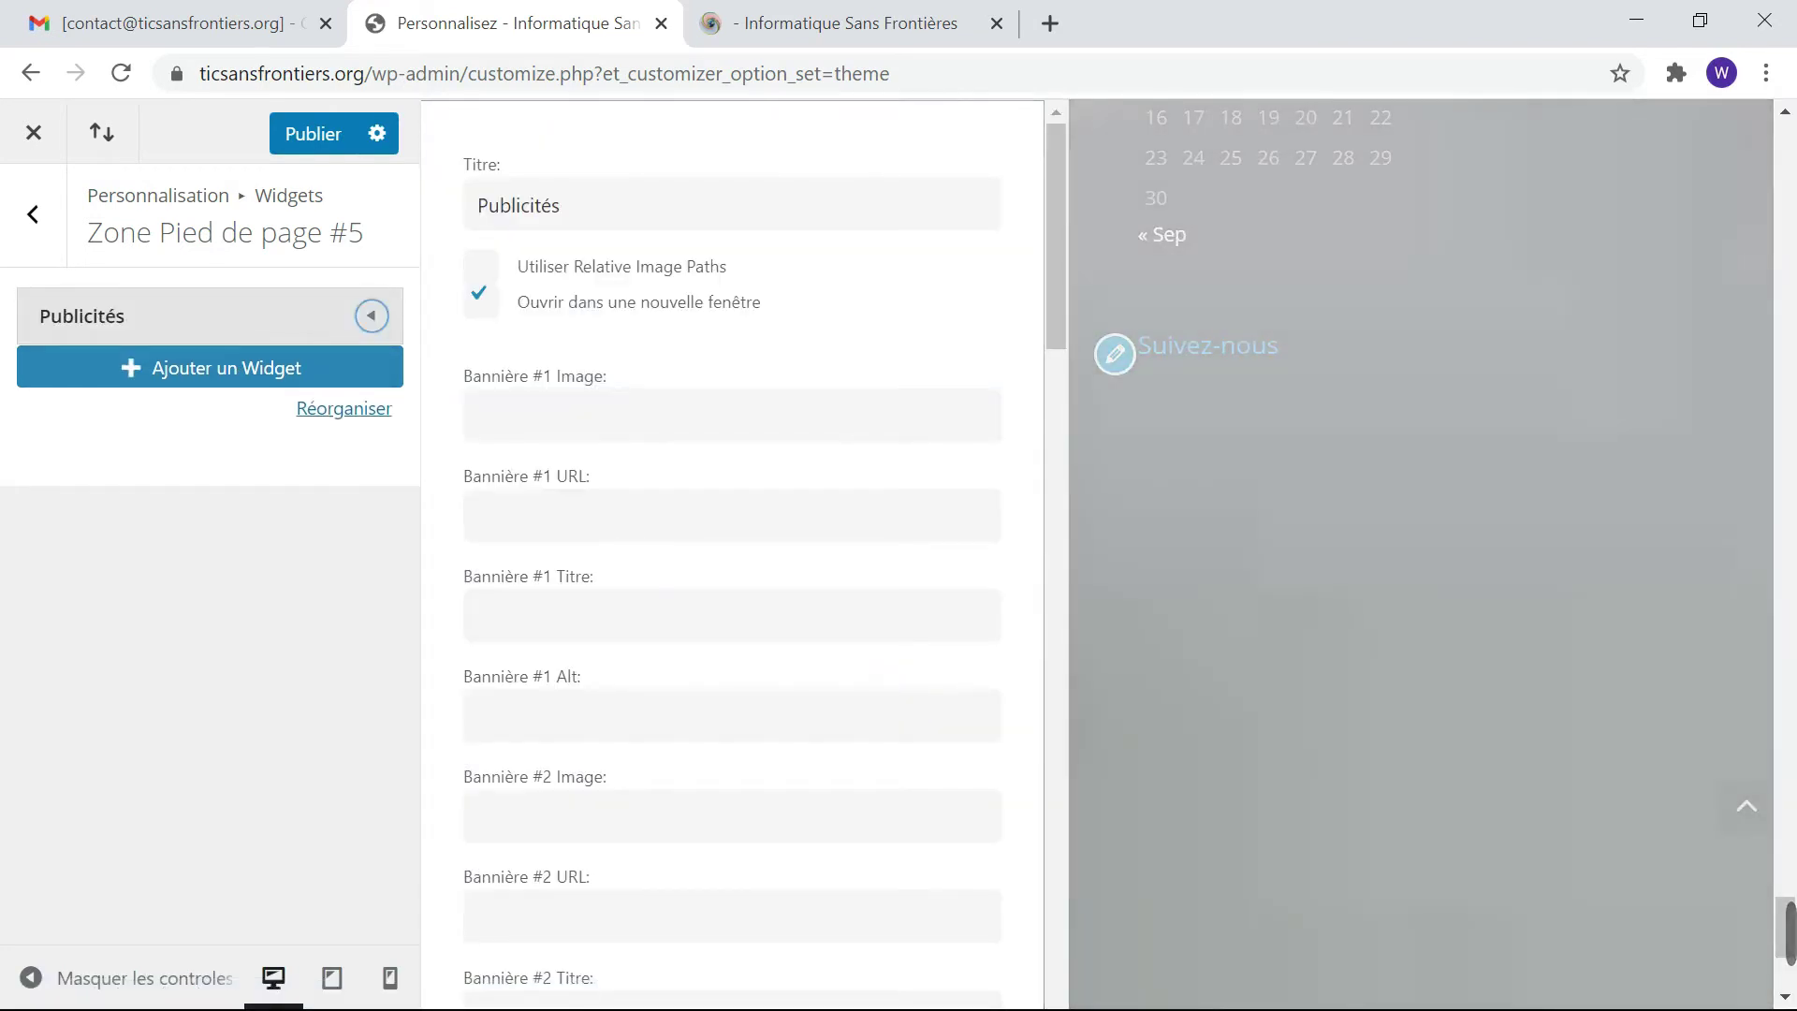
left_click(487, 415)
scroll(695, 616, "down", 15)
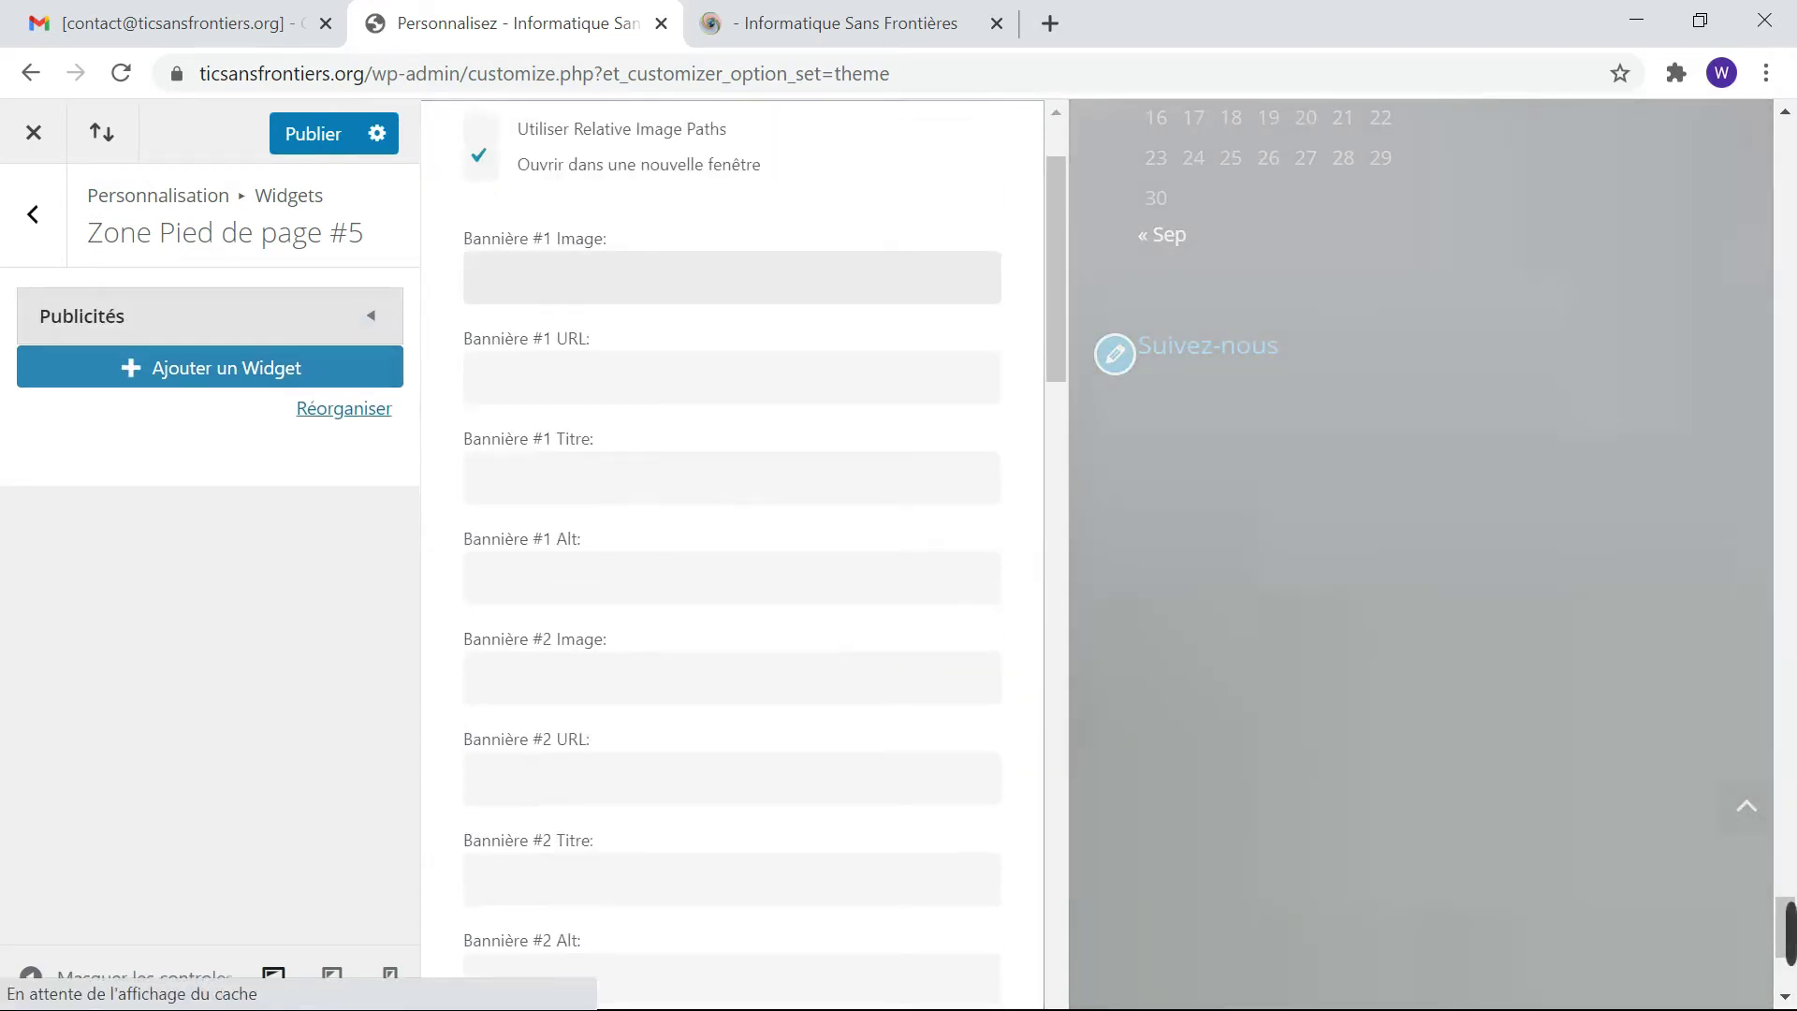
scroll(695, 616, "down", 10)
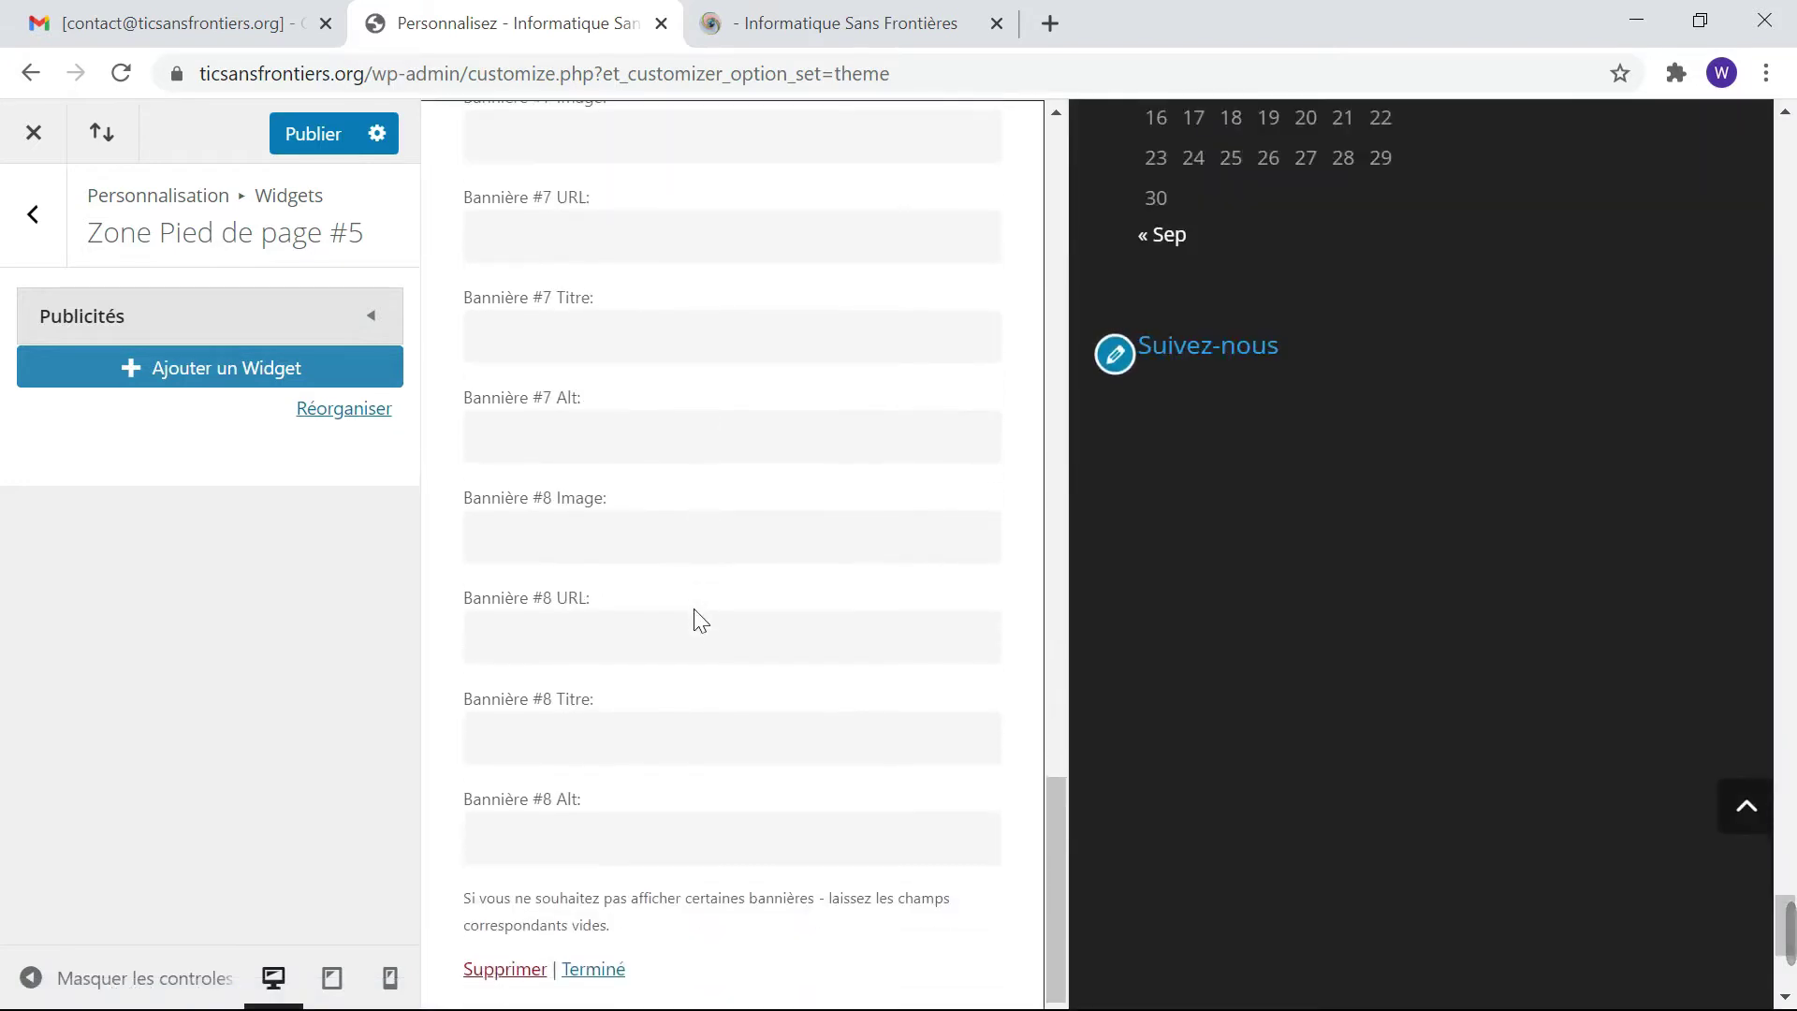
scroll(700, 620, "up", 20)
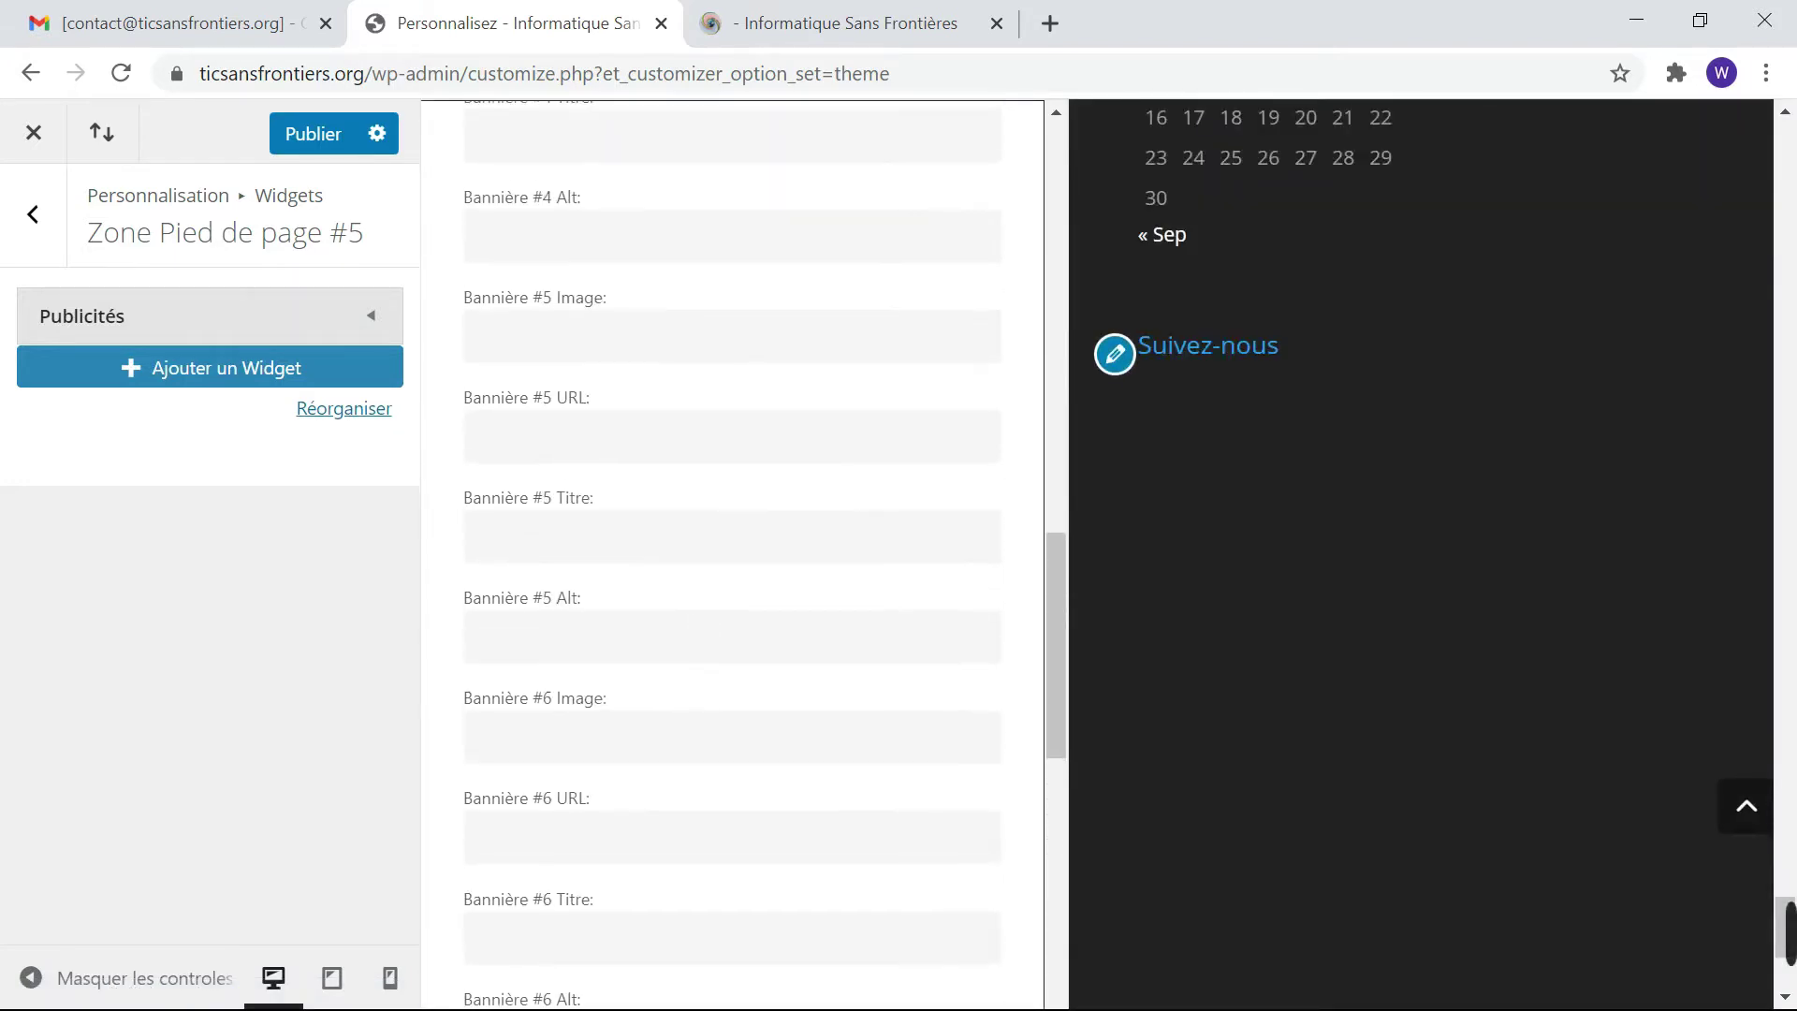
scroll(732, 552, "up", 2)
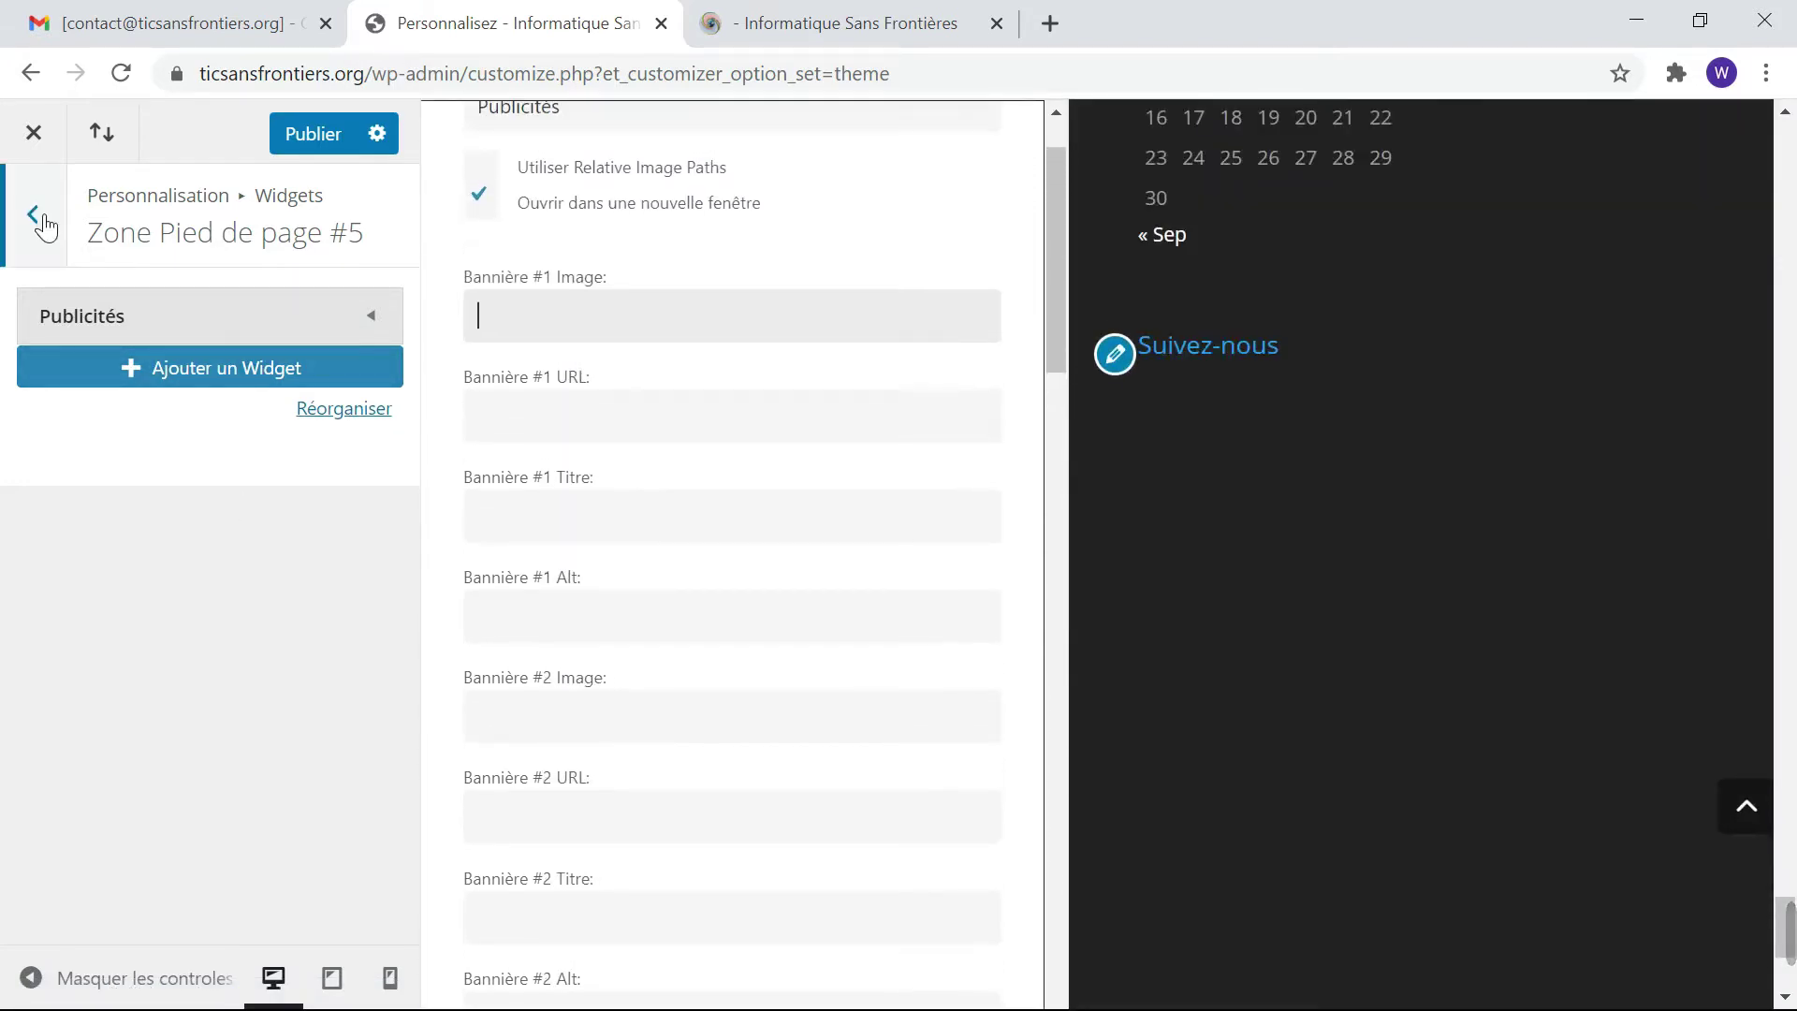
Remove the Publicités widget from Zone Pied de page #5.
left_click(44, 225)
left_click(150, 682)
left_click(506, 969)
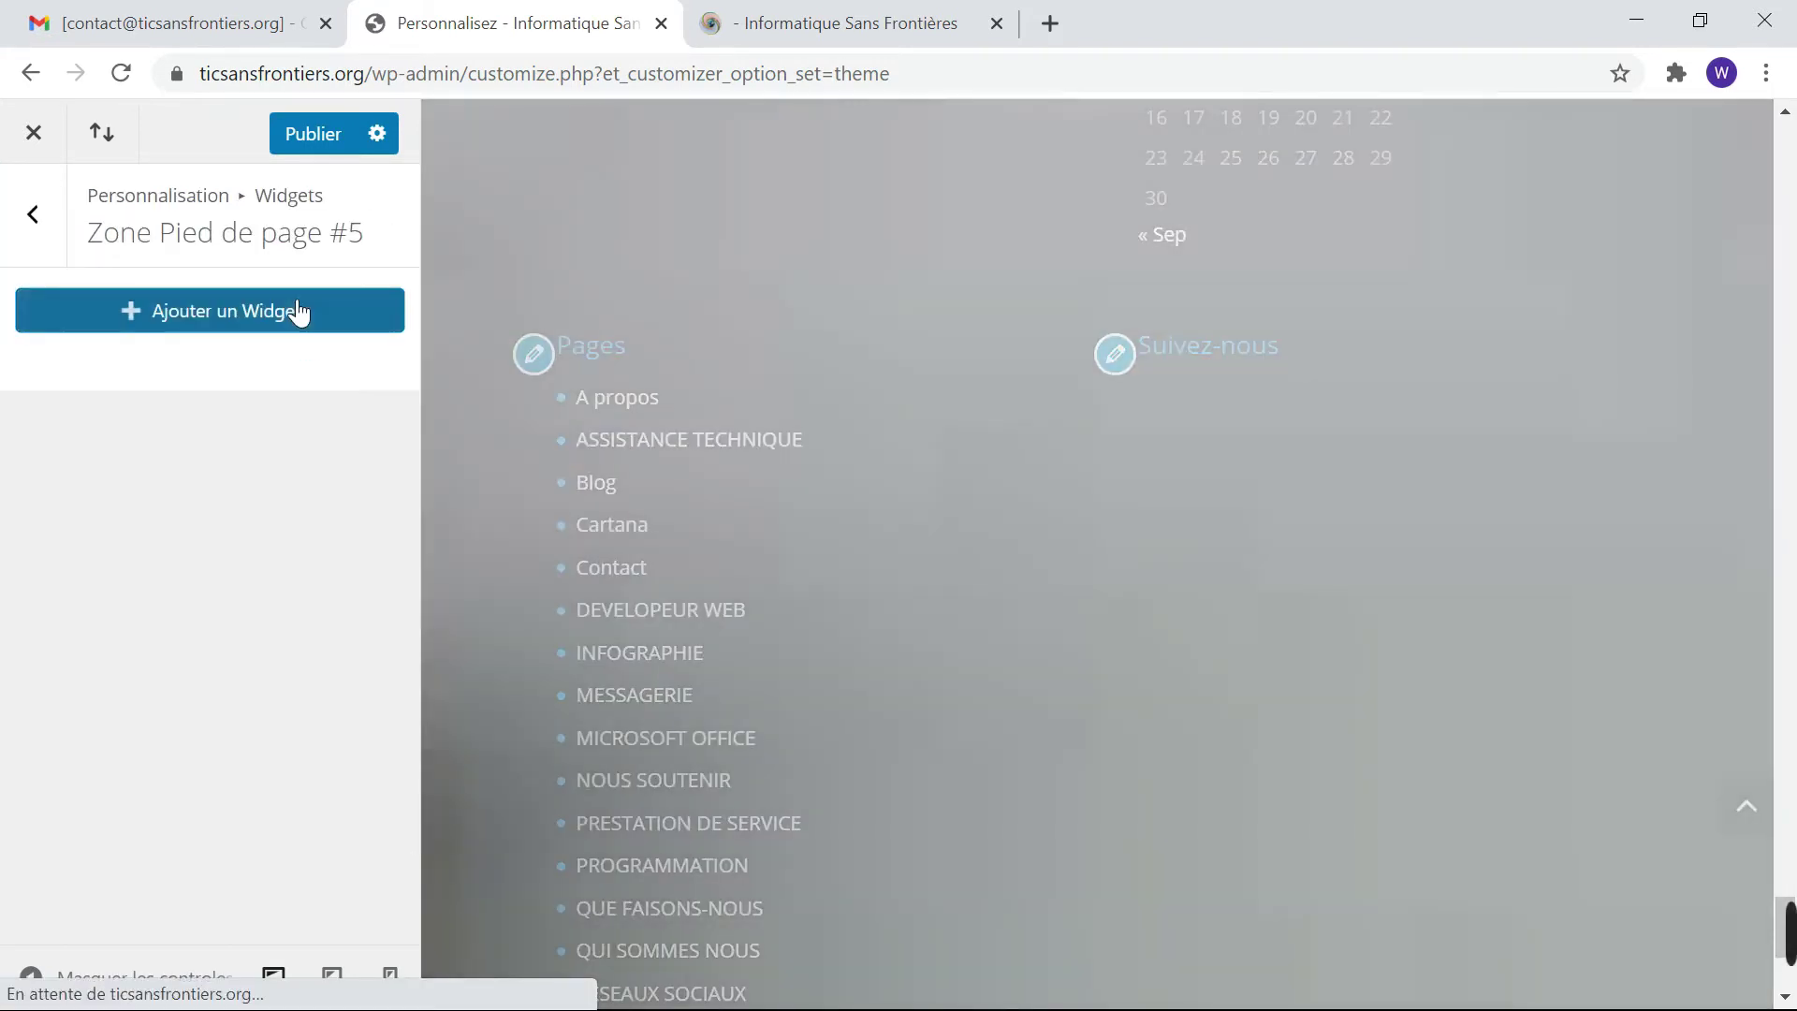
Add a Rechercher widget titled "Trouvez ici" to Zone Pied de page #5 and publish it.
left_click(300, 311)
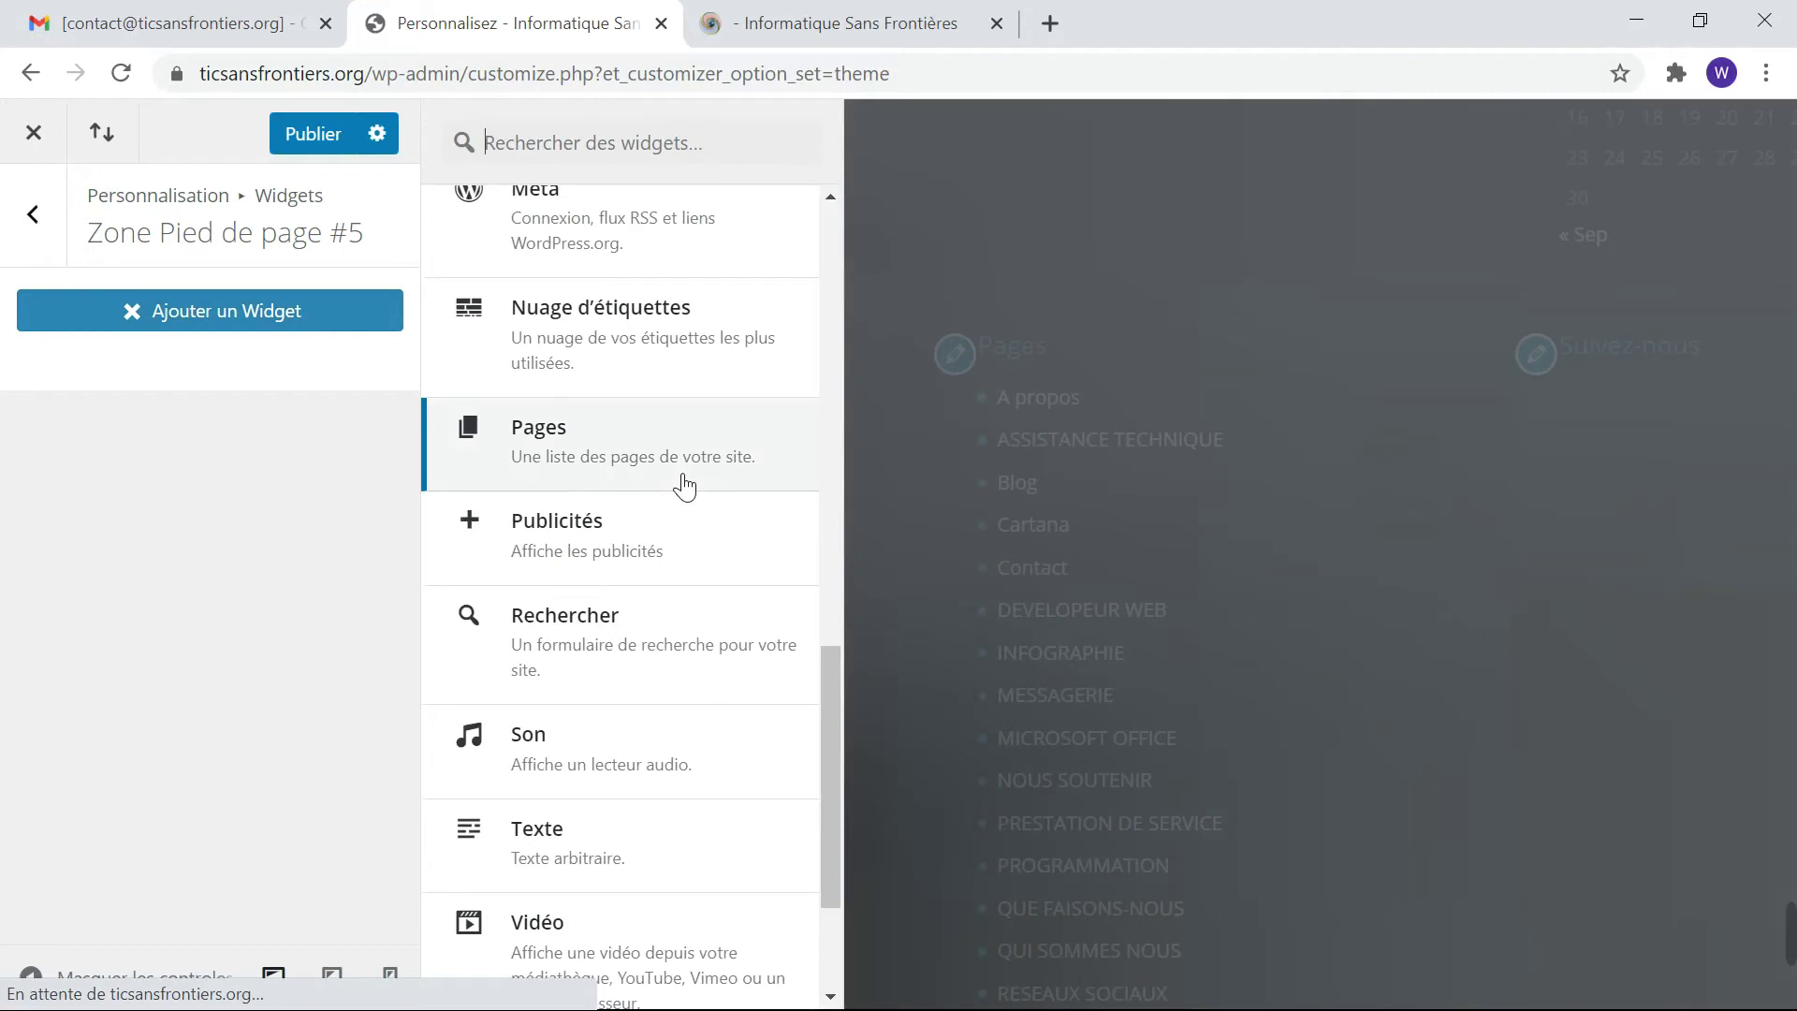
left_click(642, 622)
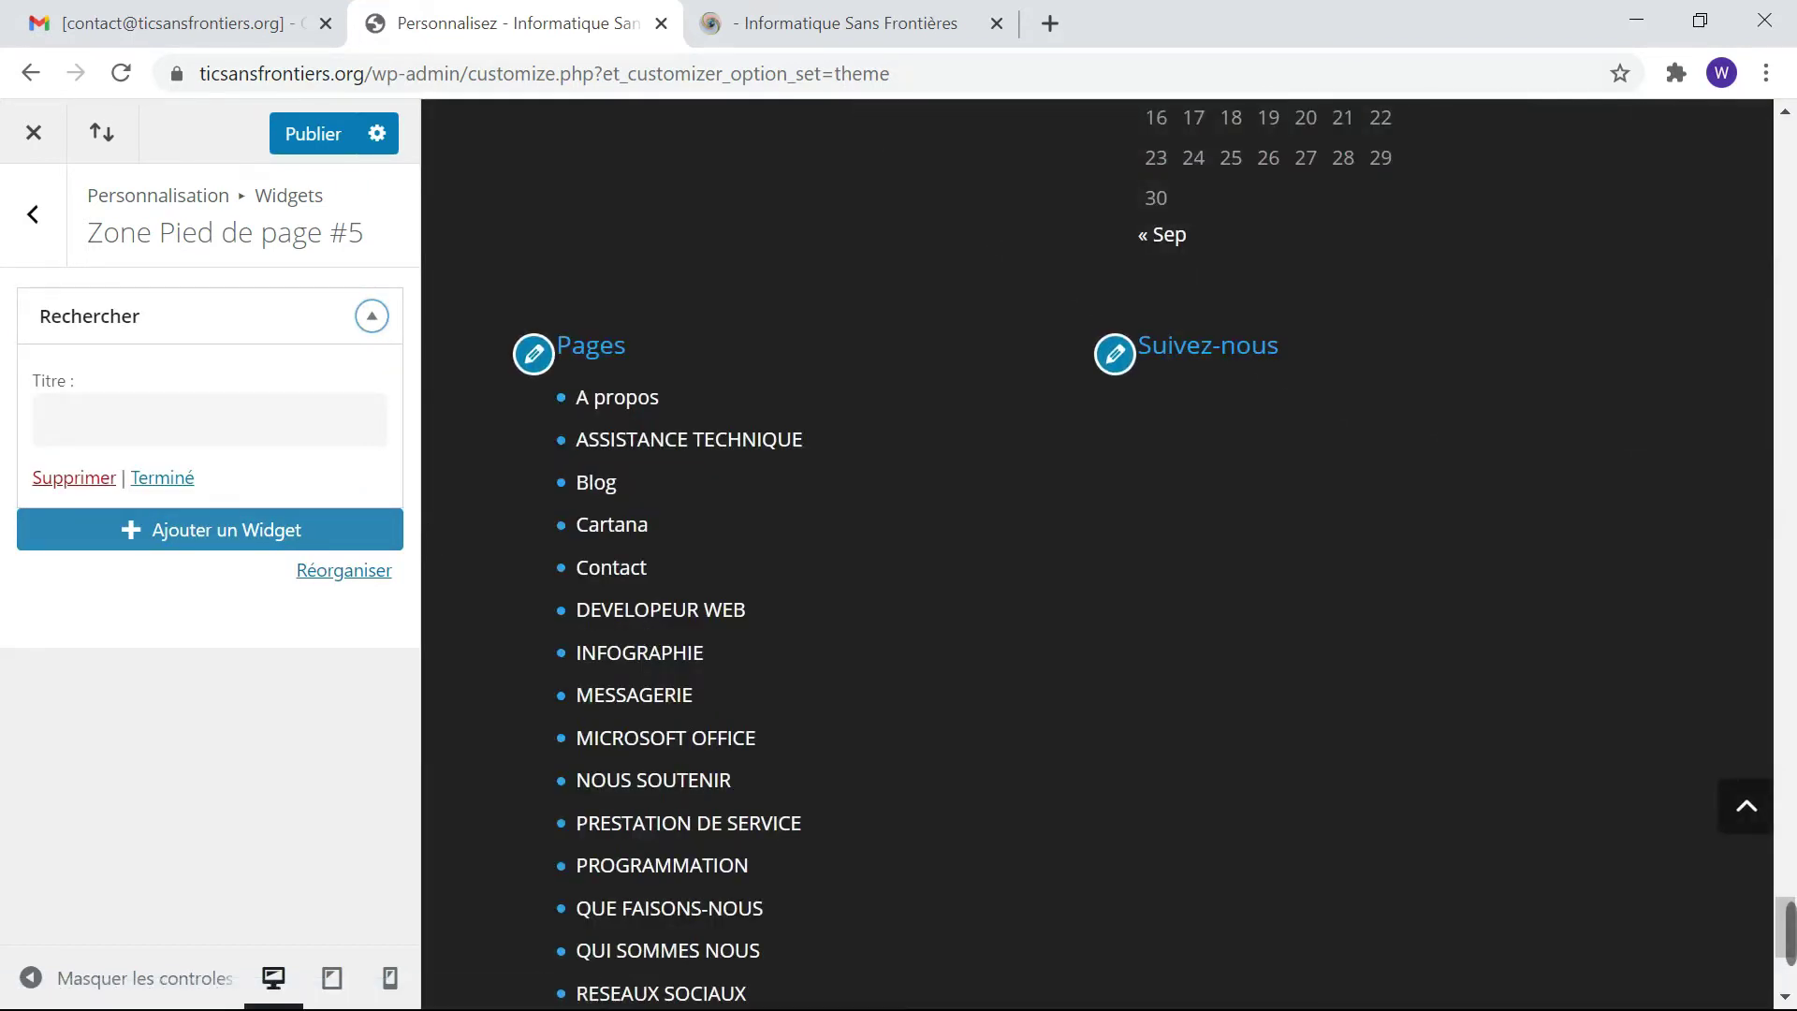
left_click(49, 419)
type("Trouvez ici")
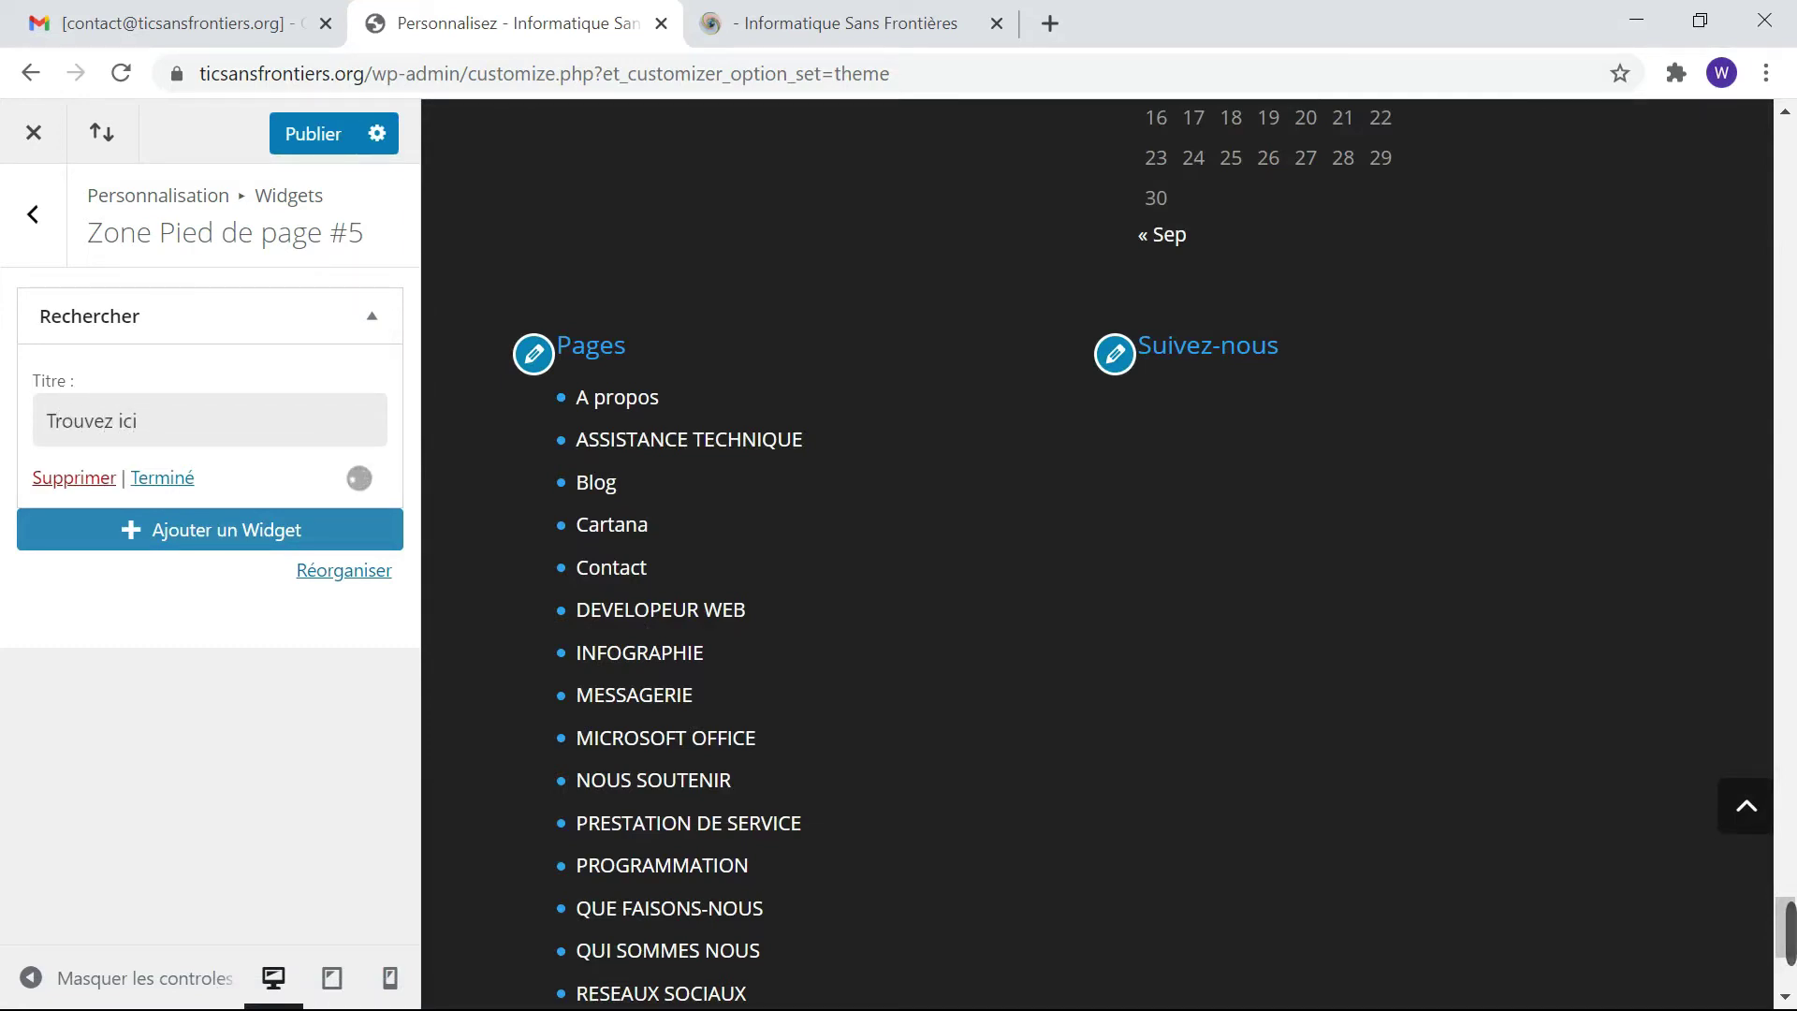
left_click(307, 132)
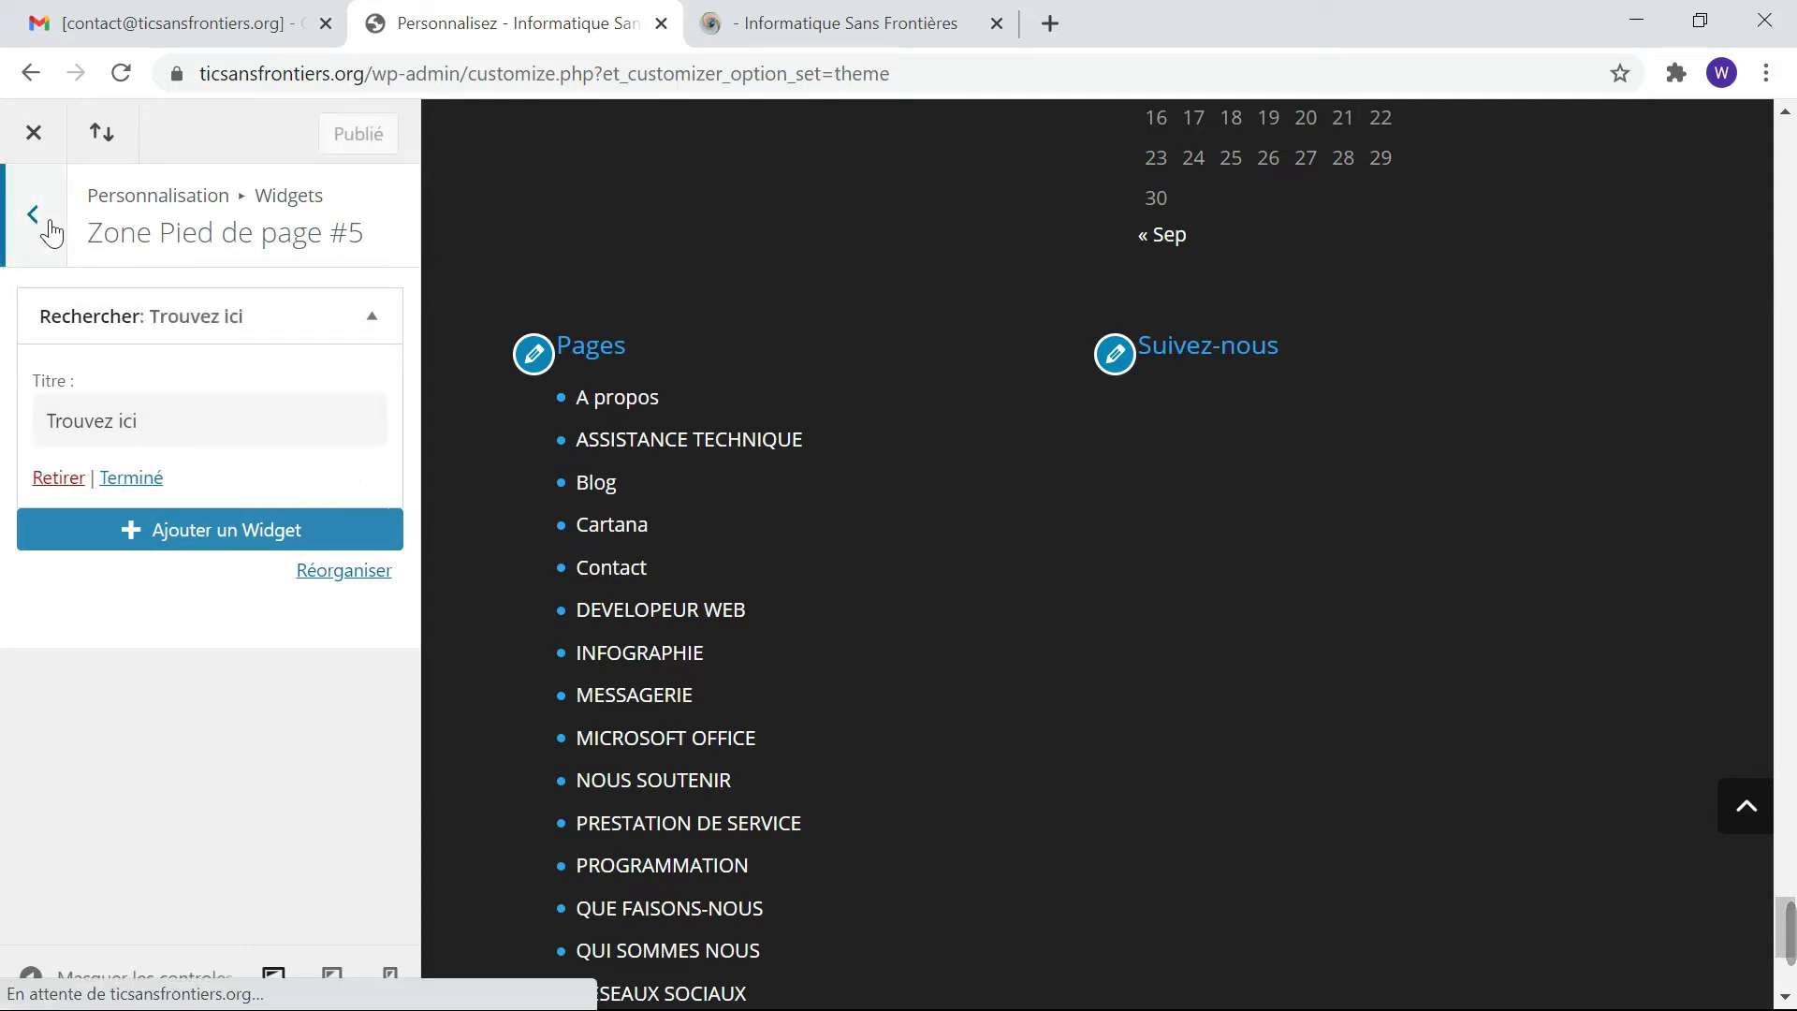
Add an untitled Image widget to Zone Pied de page #6, publish it and return to the widget areas.
left_click(52, 232)
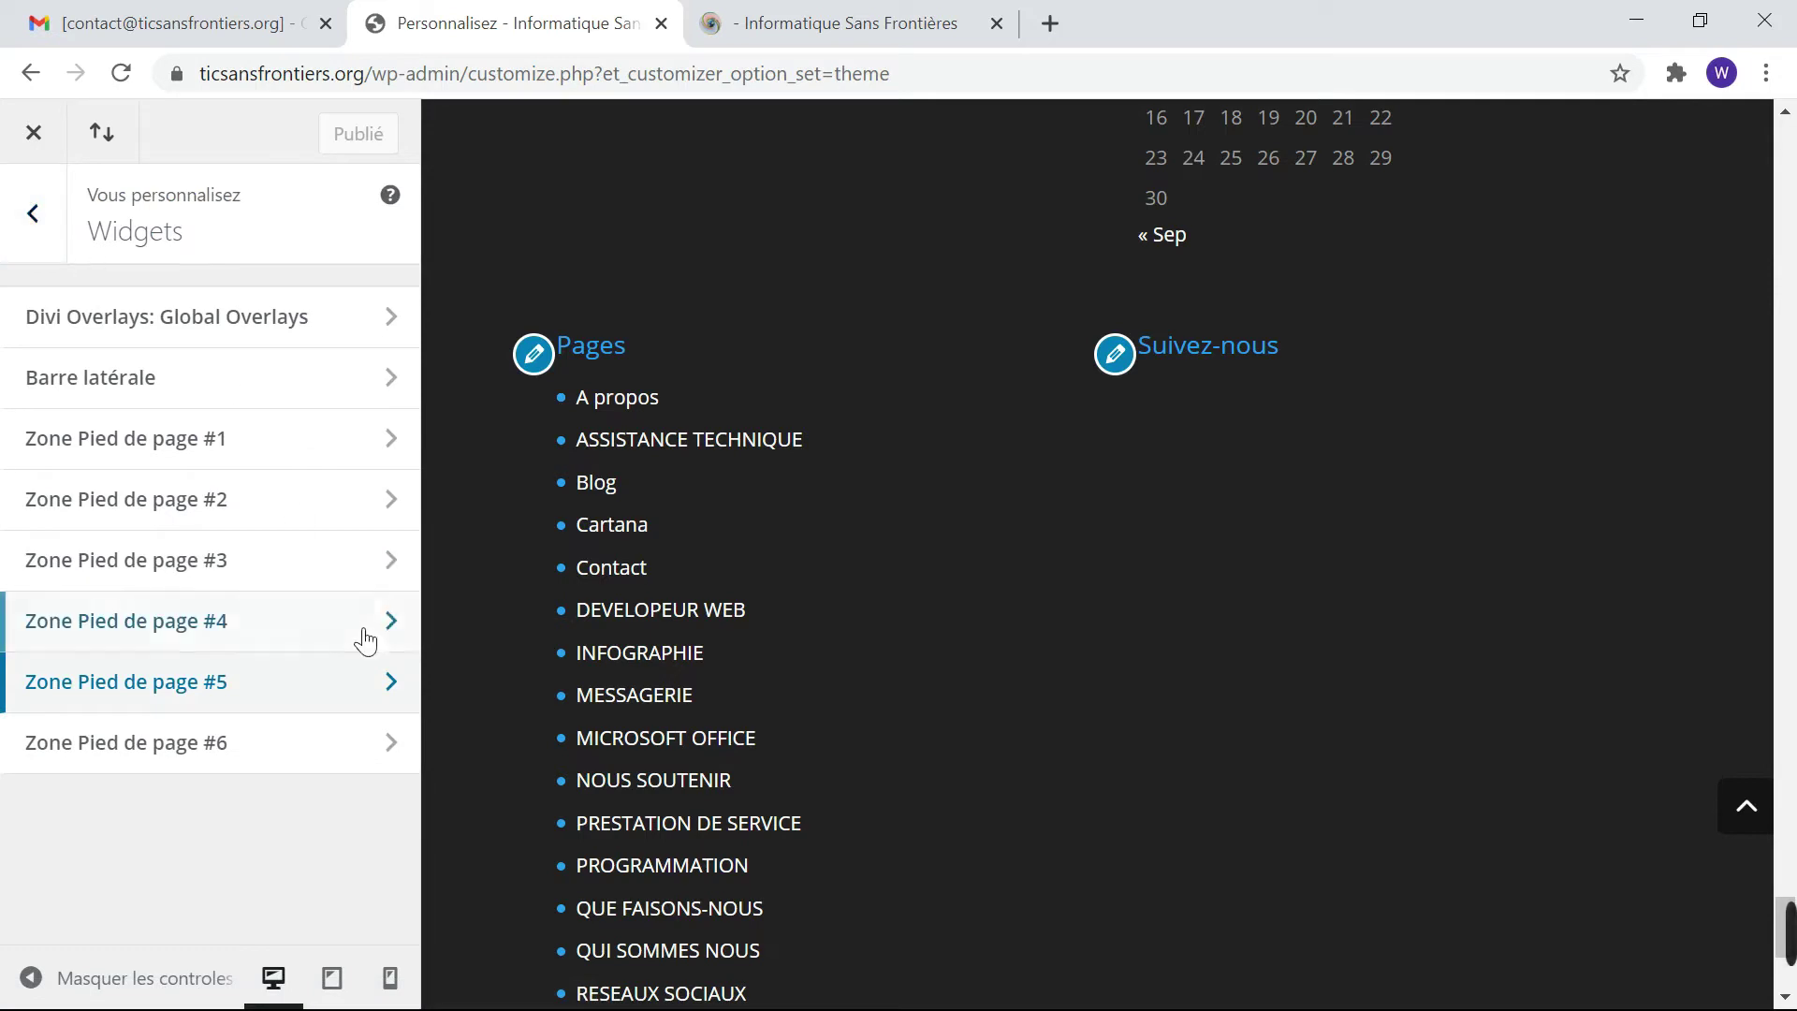
left_click(349, 762)
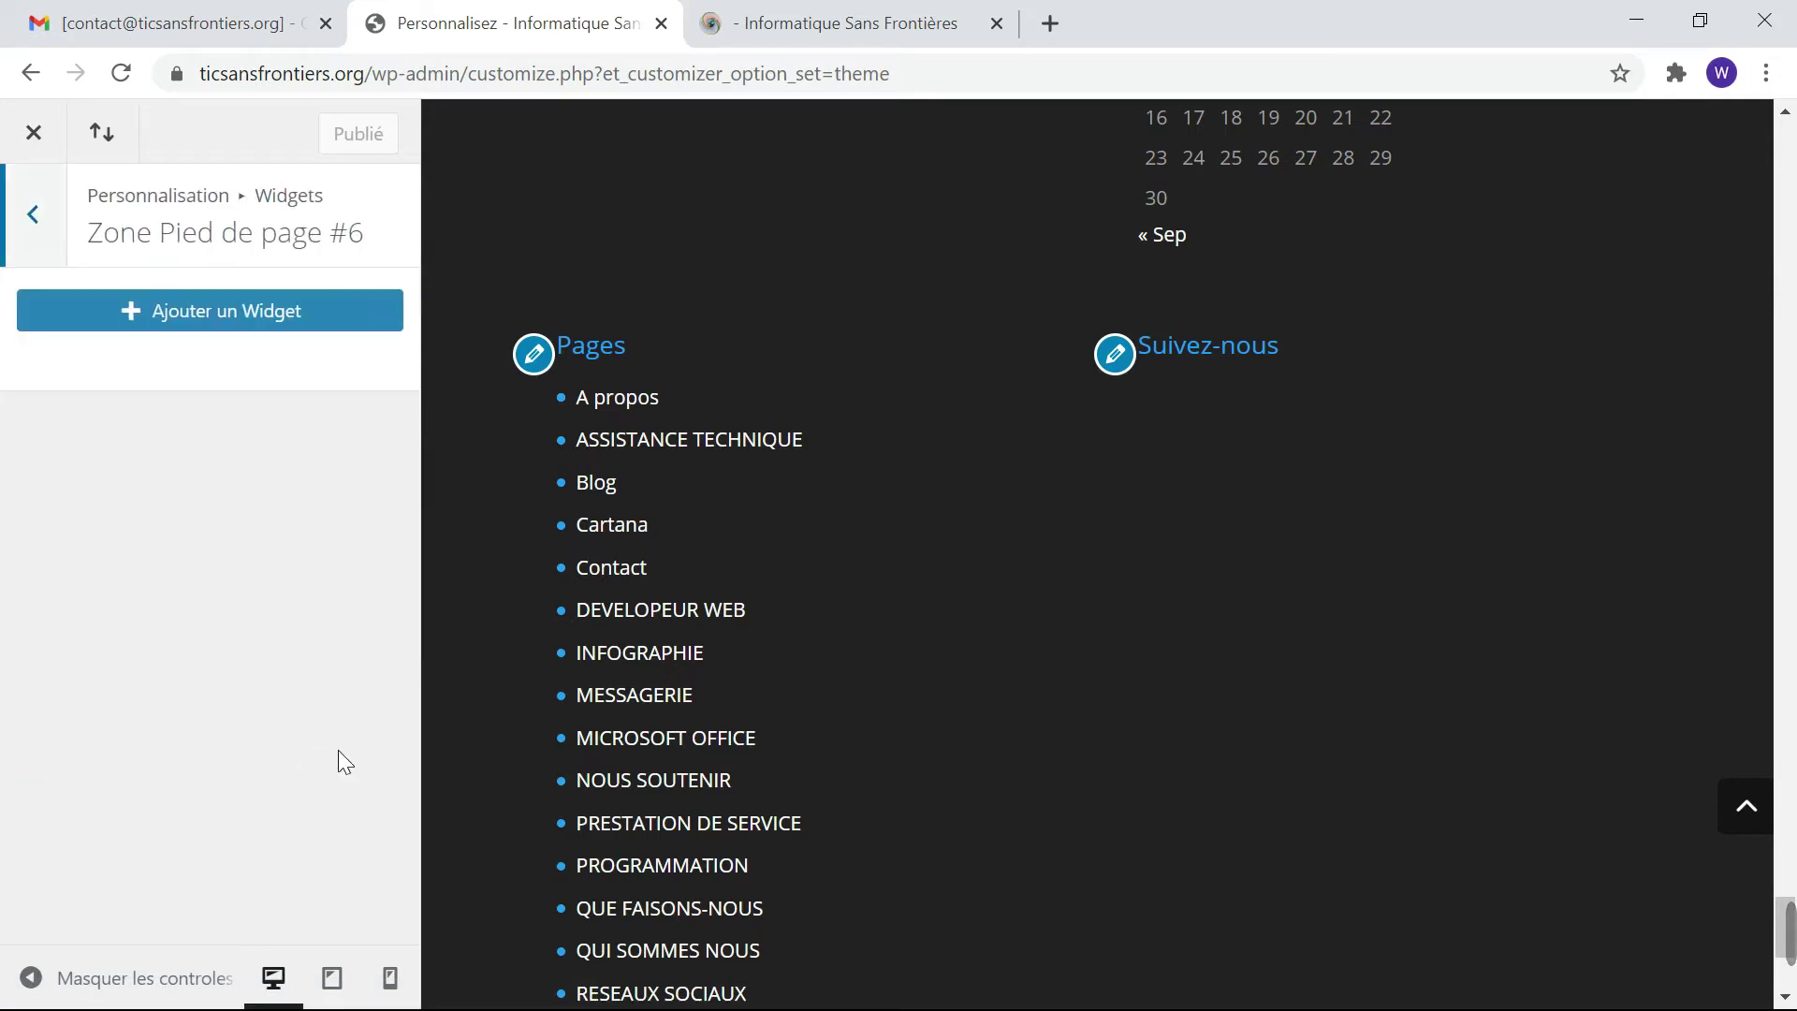
left_click(259, 307)
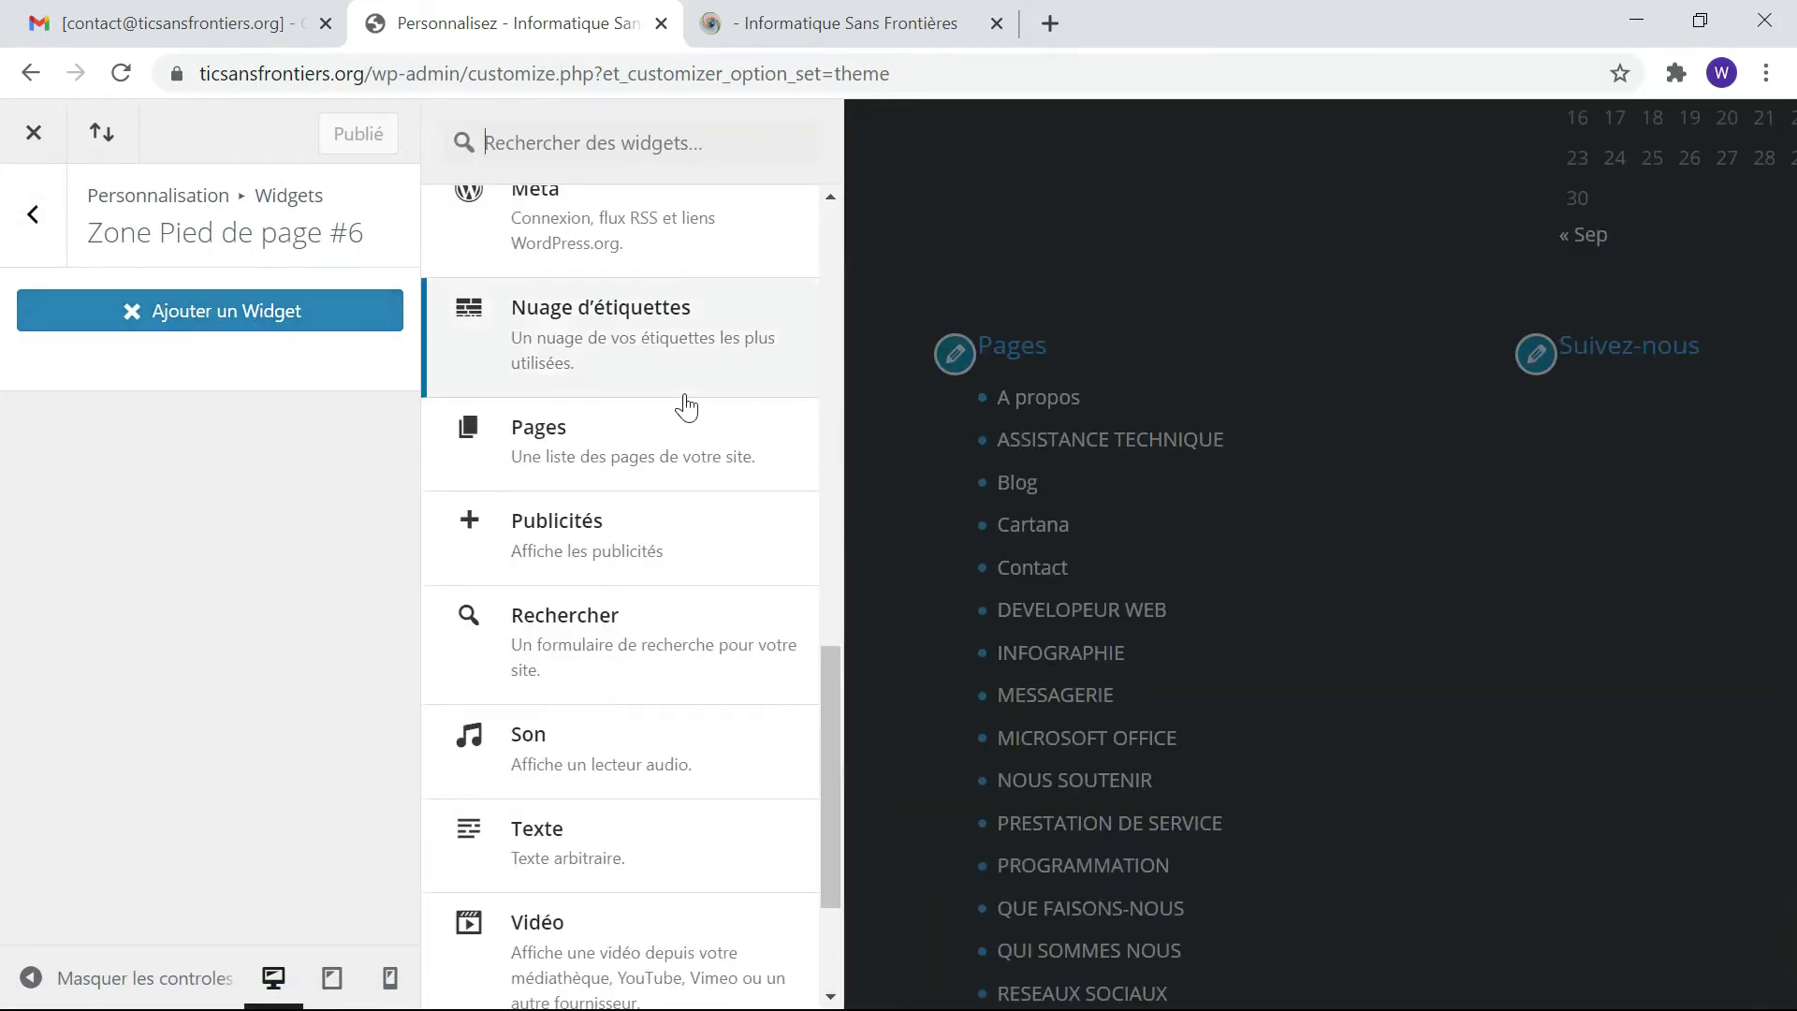
scroll(686, 407, "up", 5)
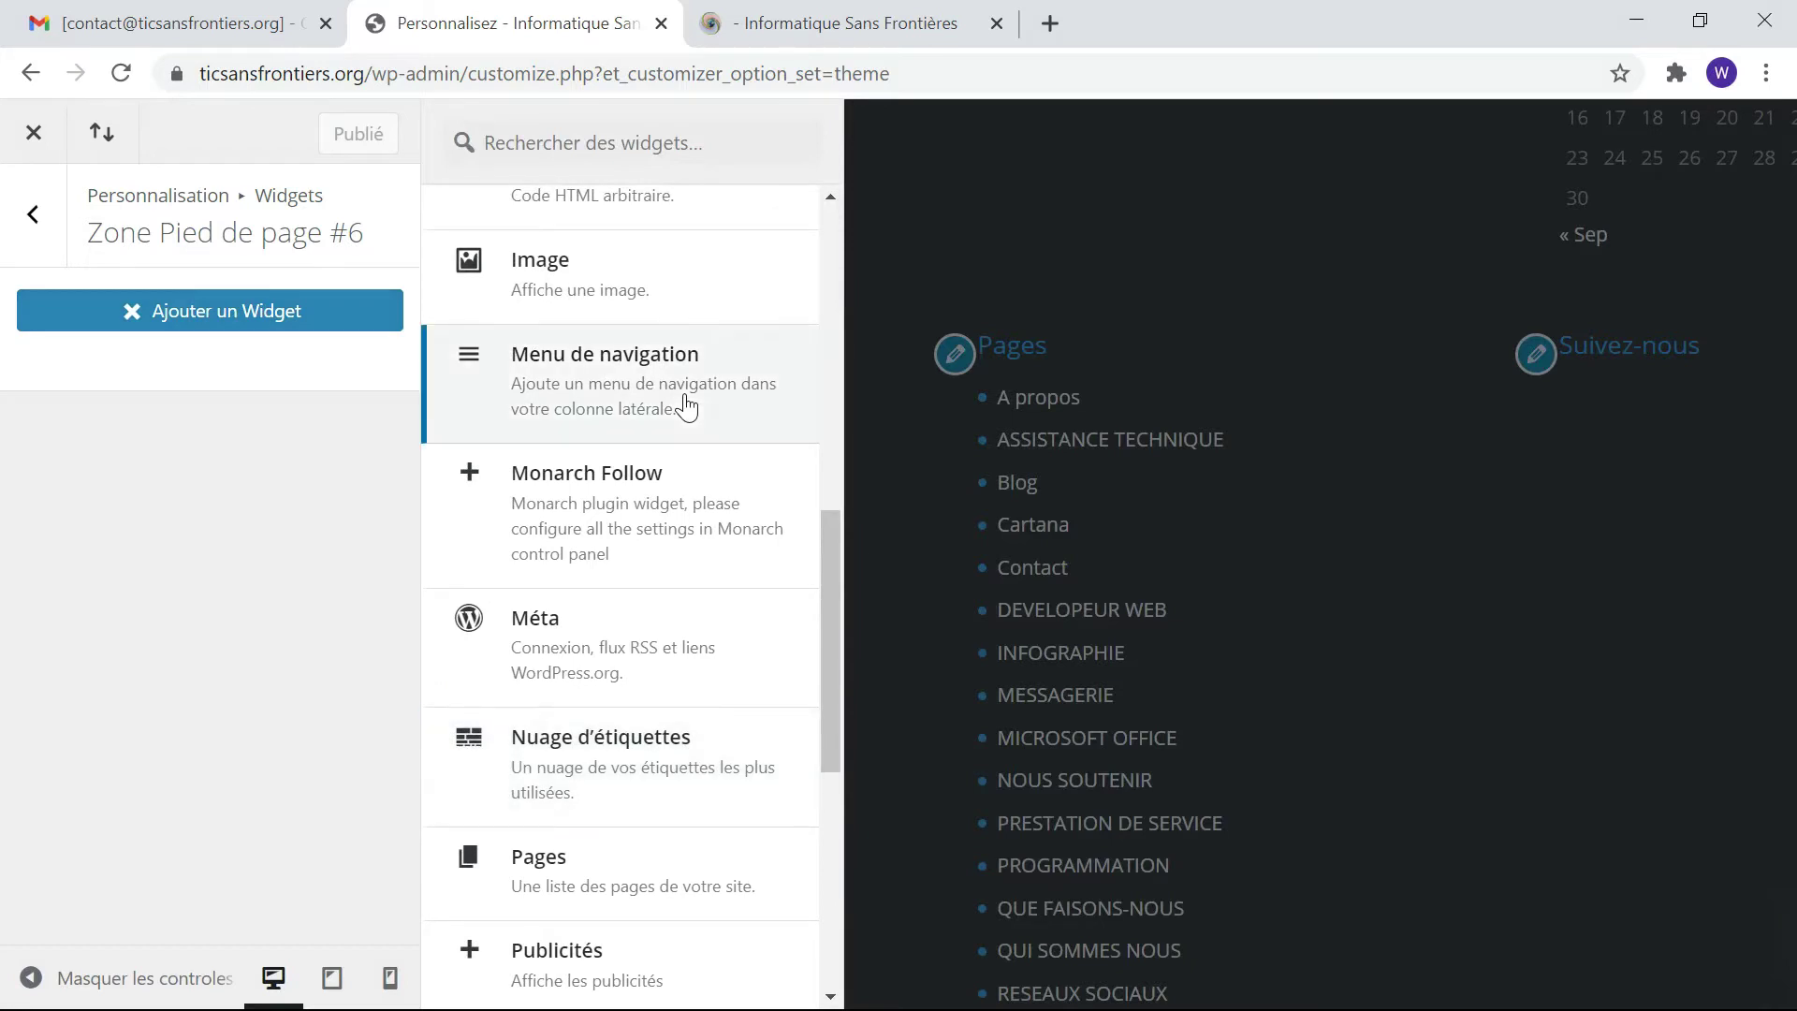
left_click(592, 264)
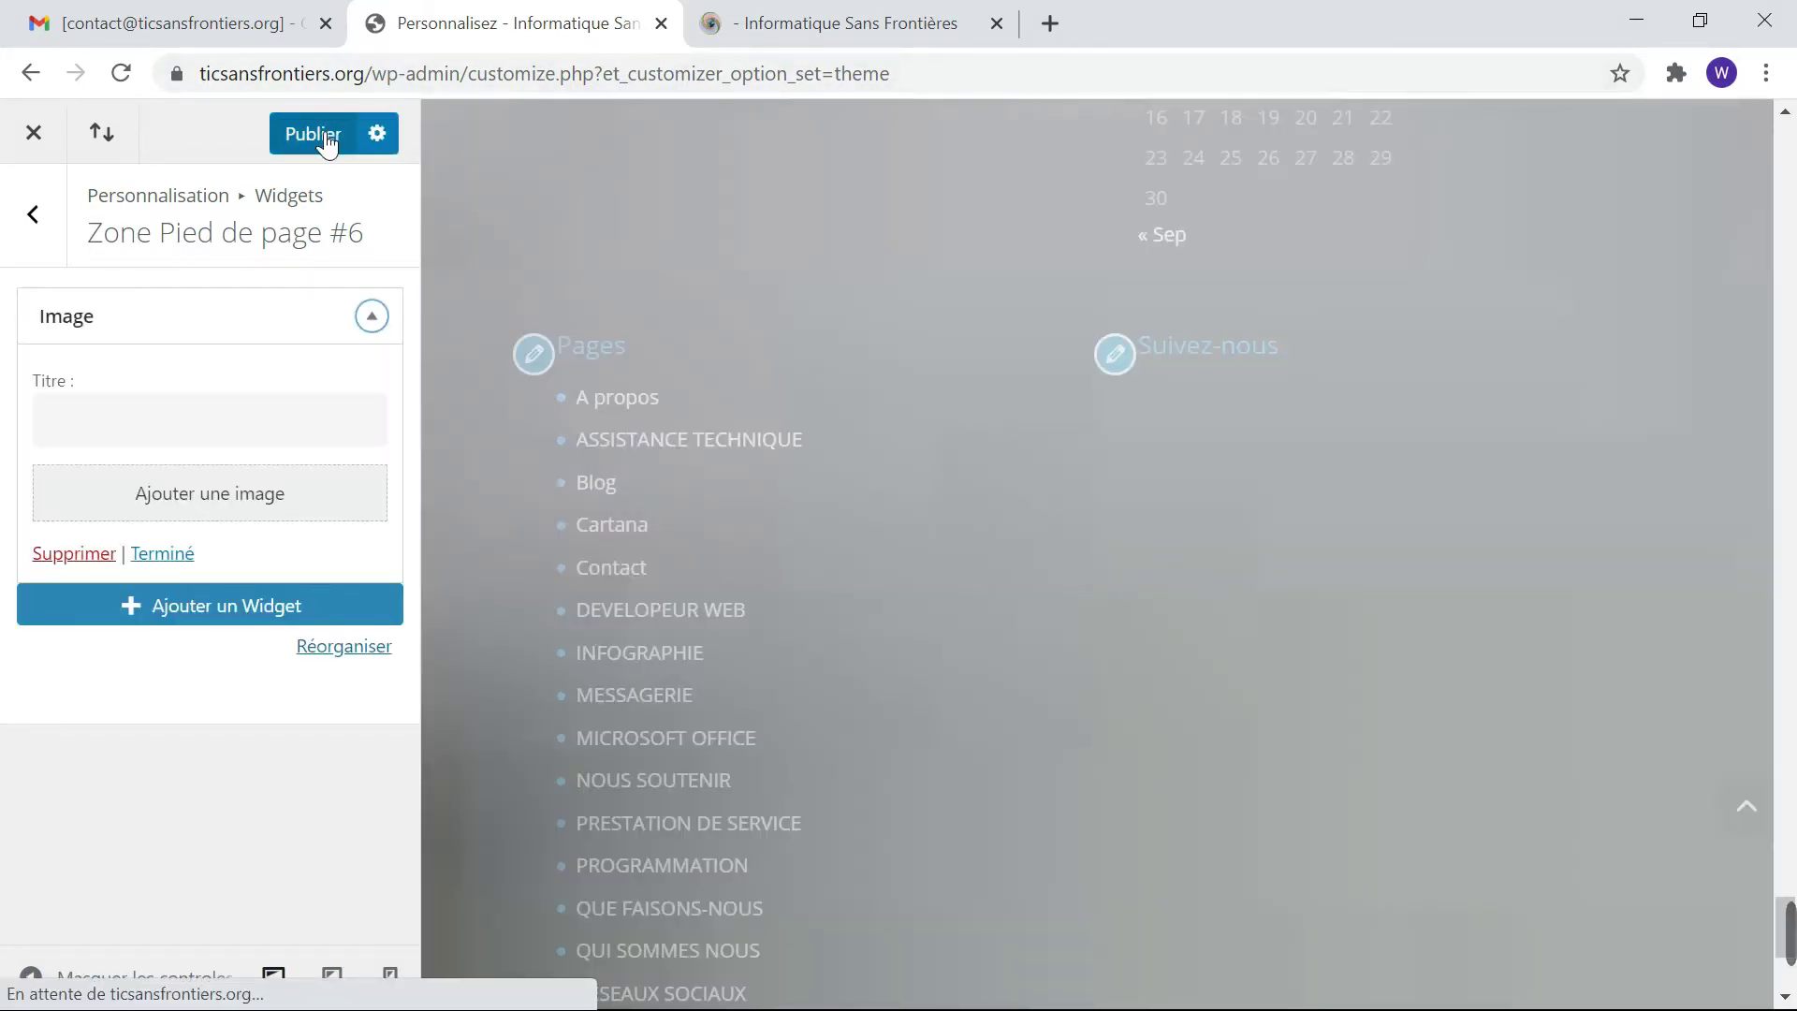
left_click(326, 140)
left_click(39, 219)
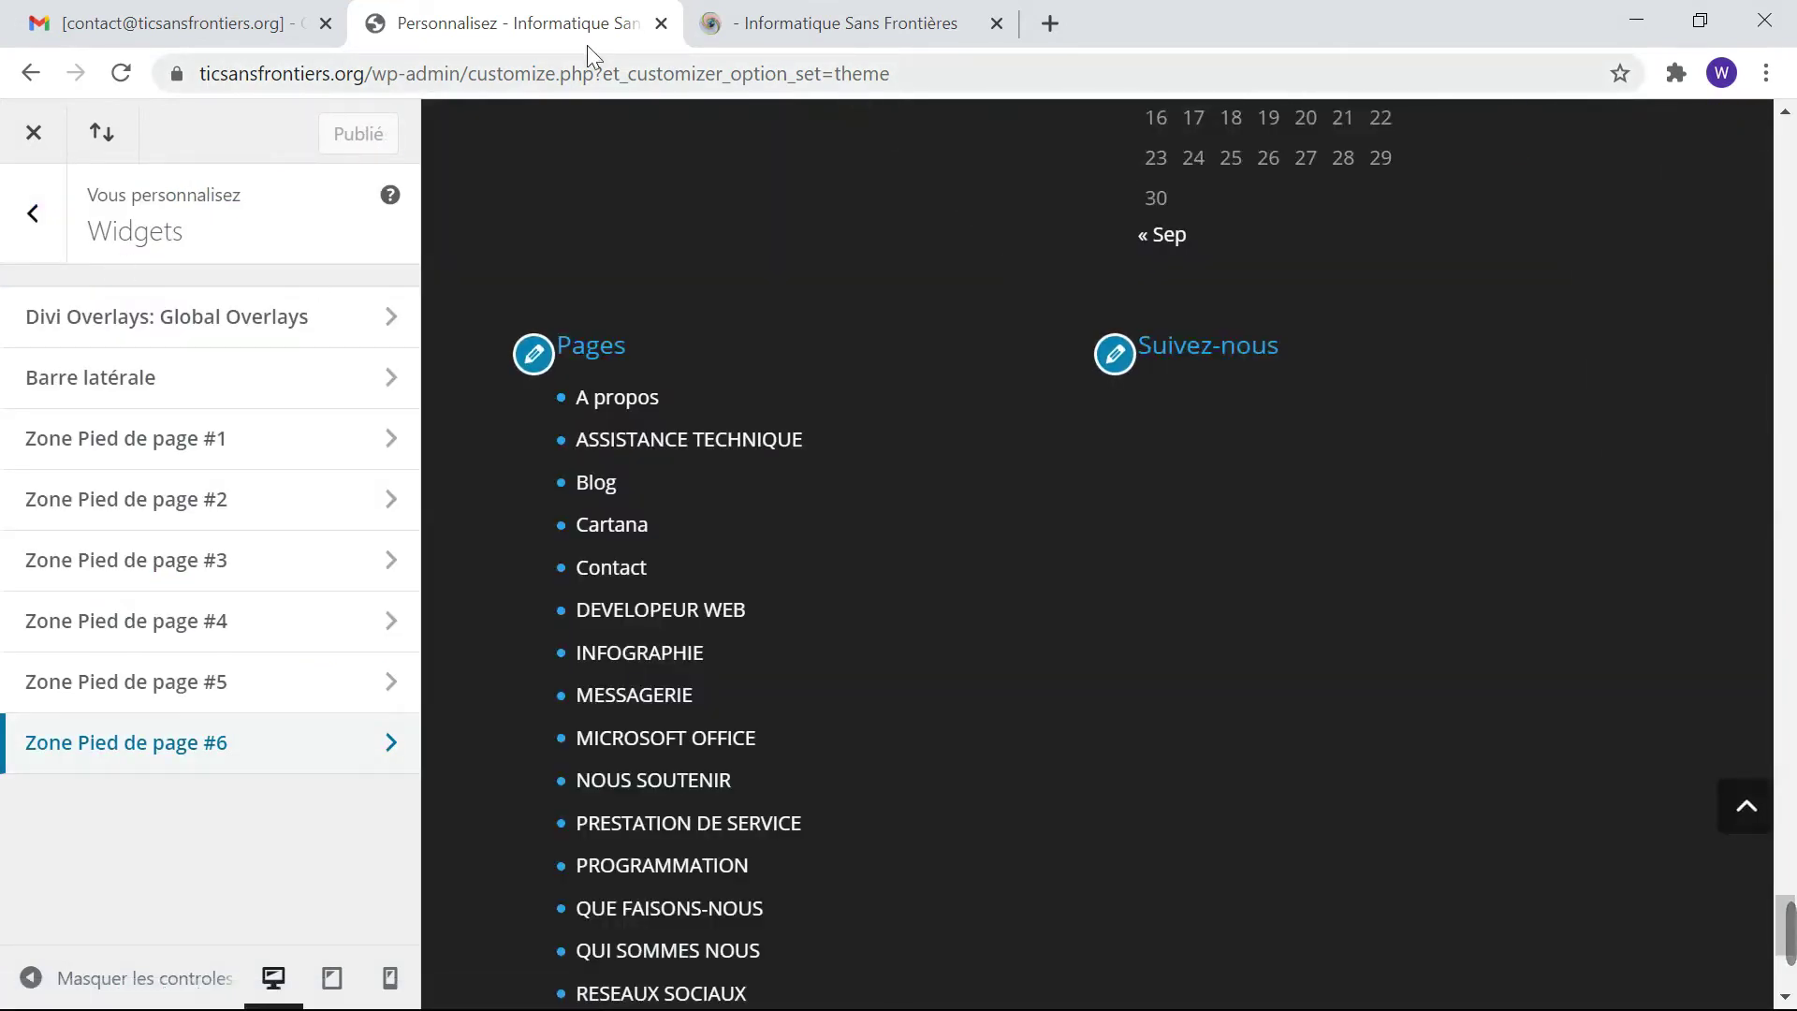
Reload the live site and check how the footer widget columns are displayed.
left_click(814, 22)
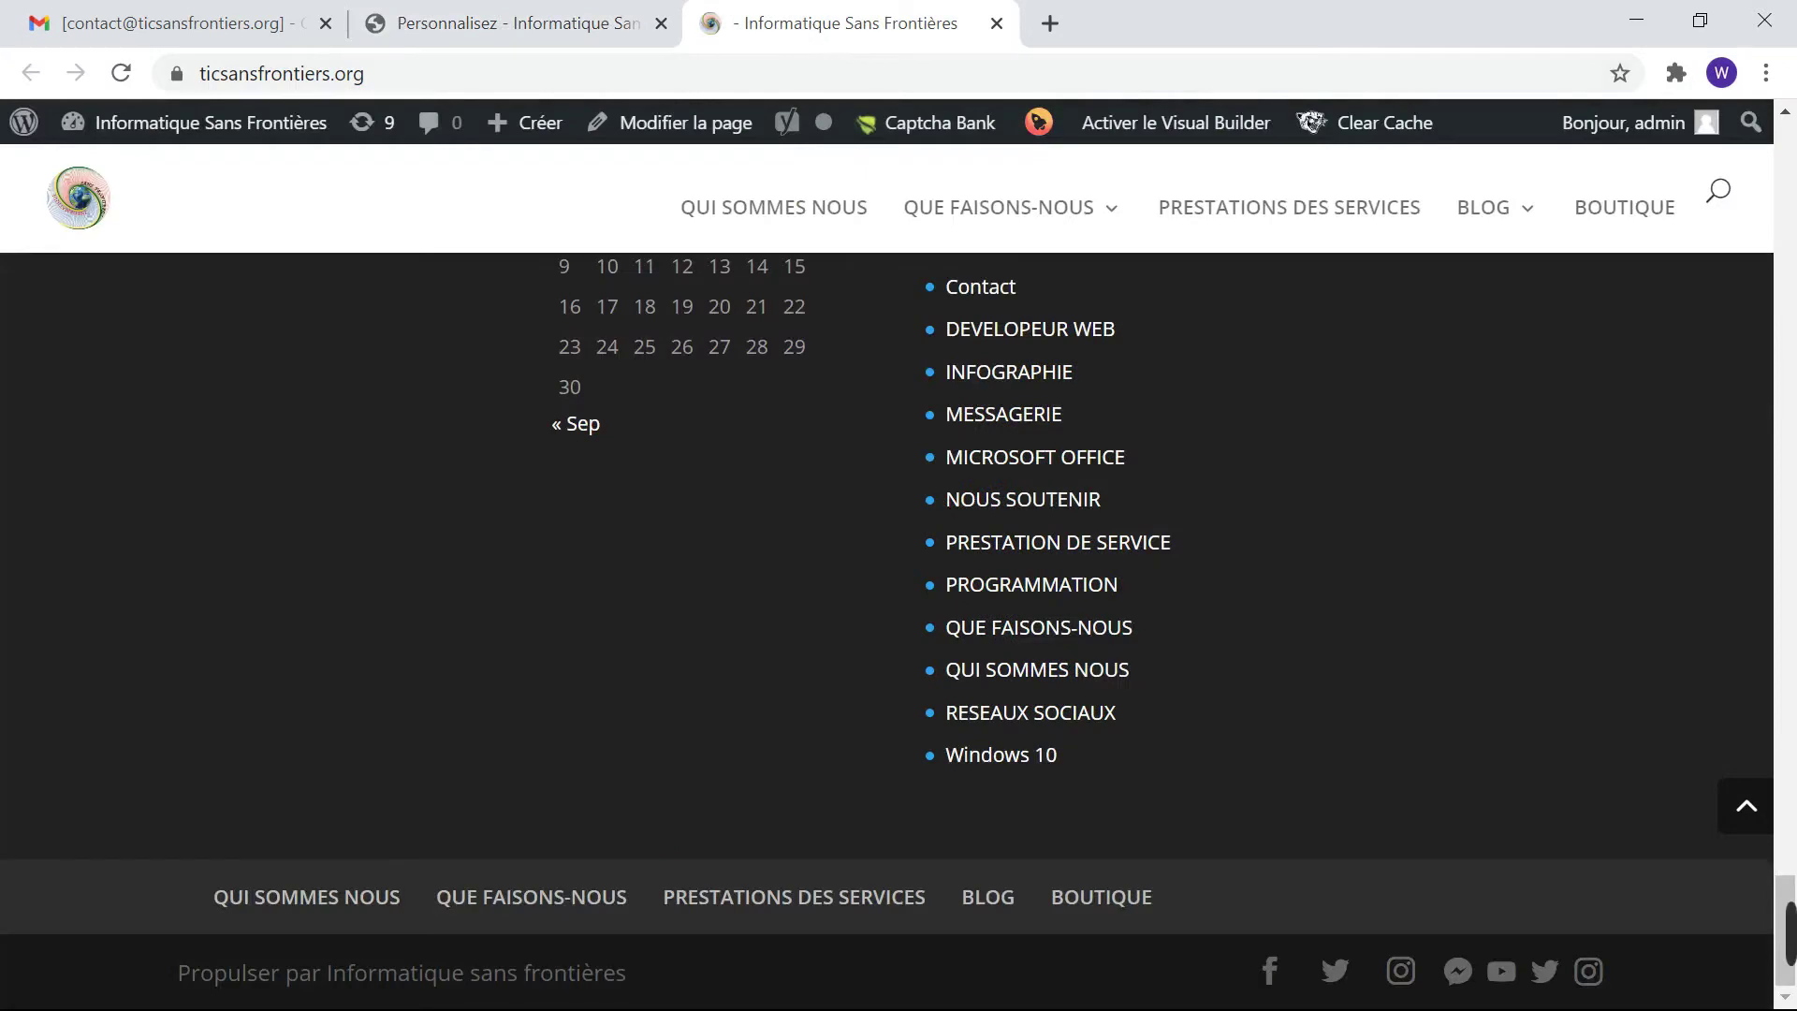
left_click(120, 74)
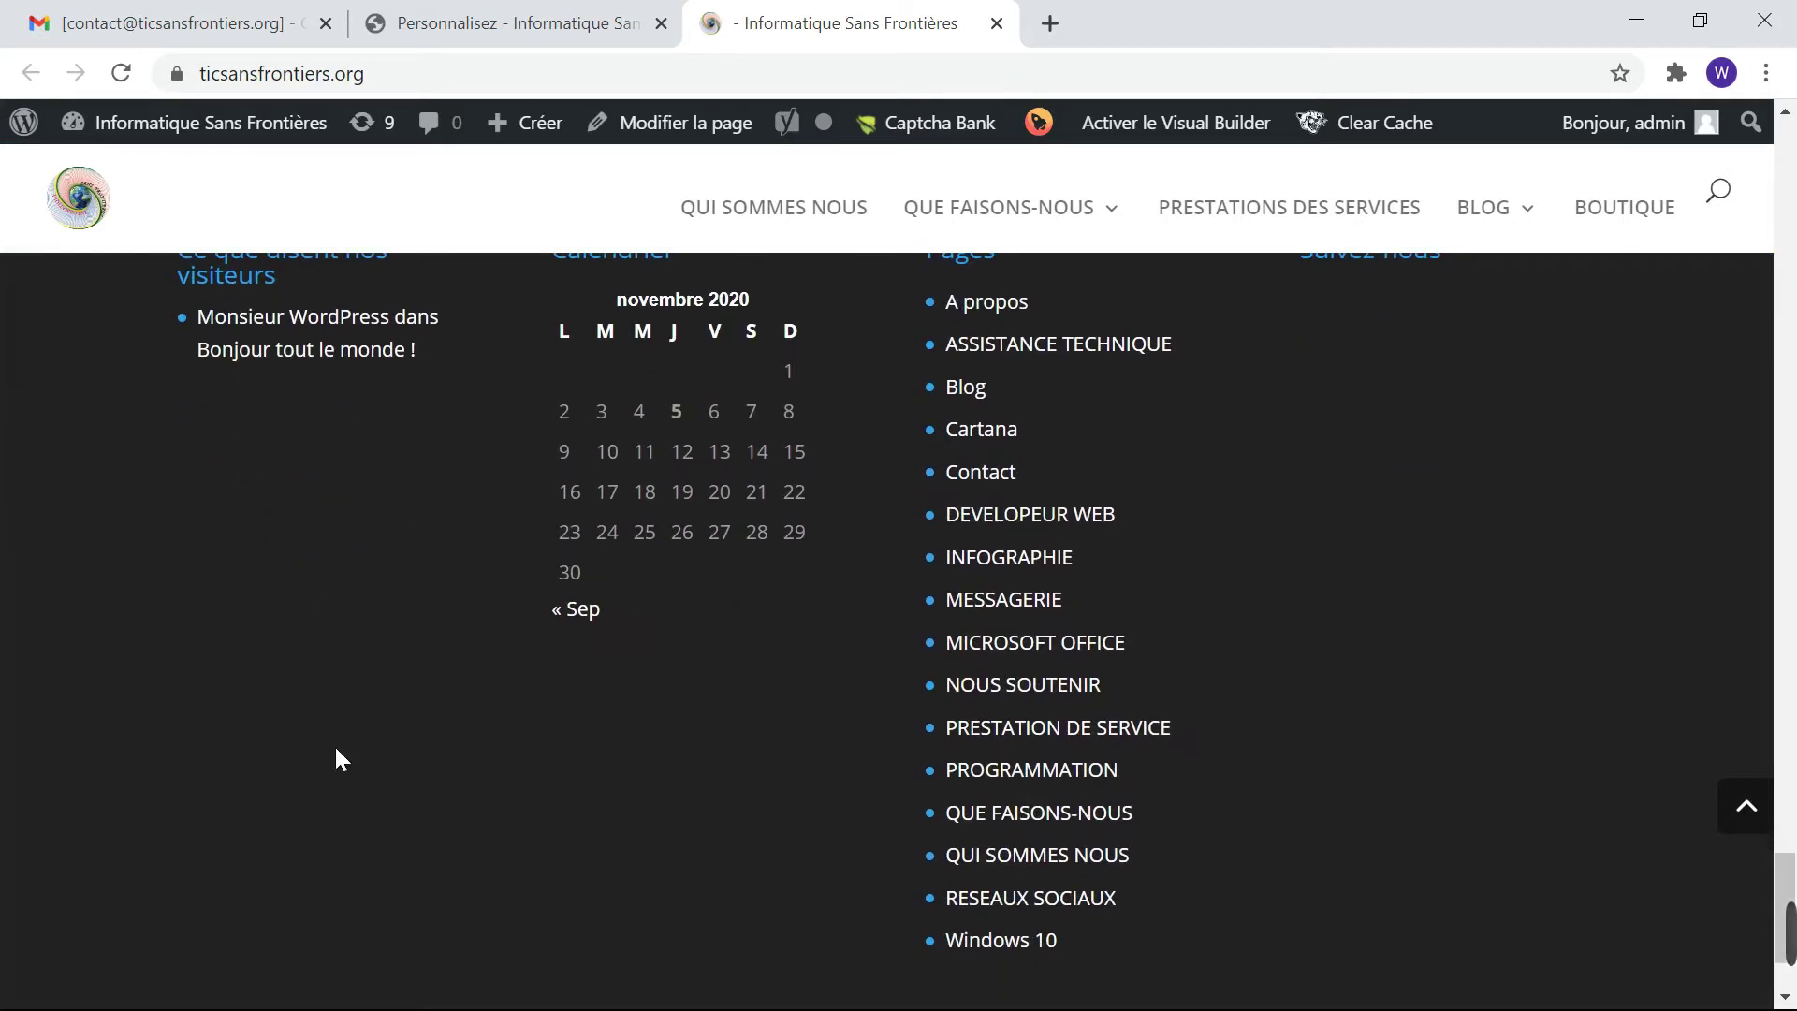
scroll(369, 570, "up", 2)
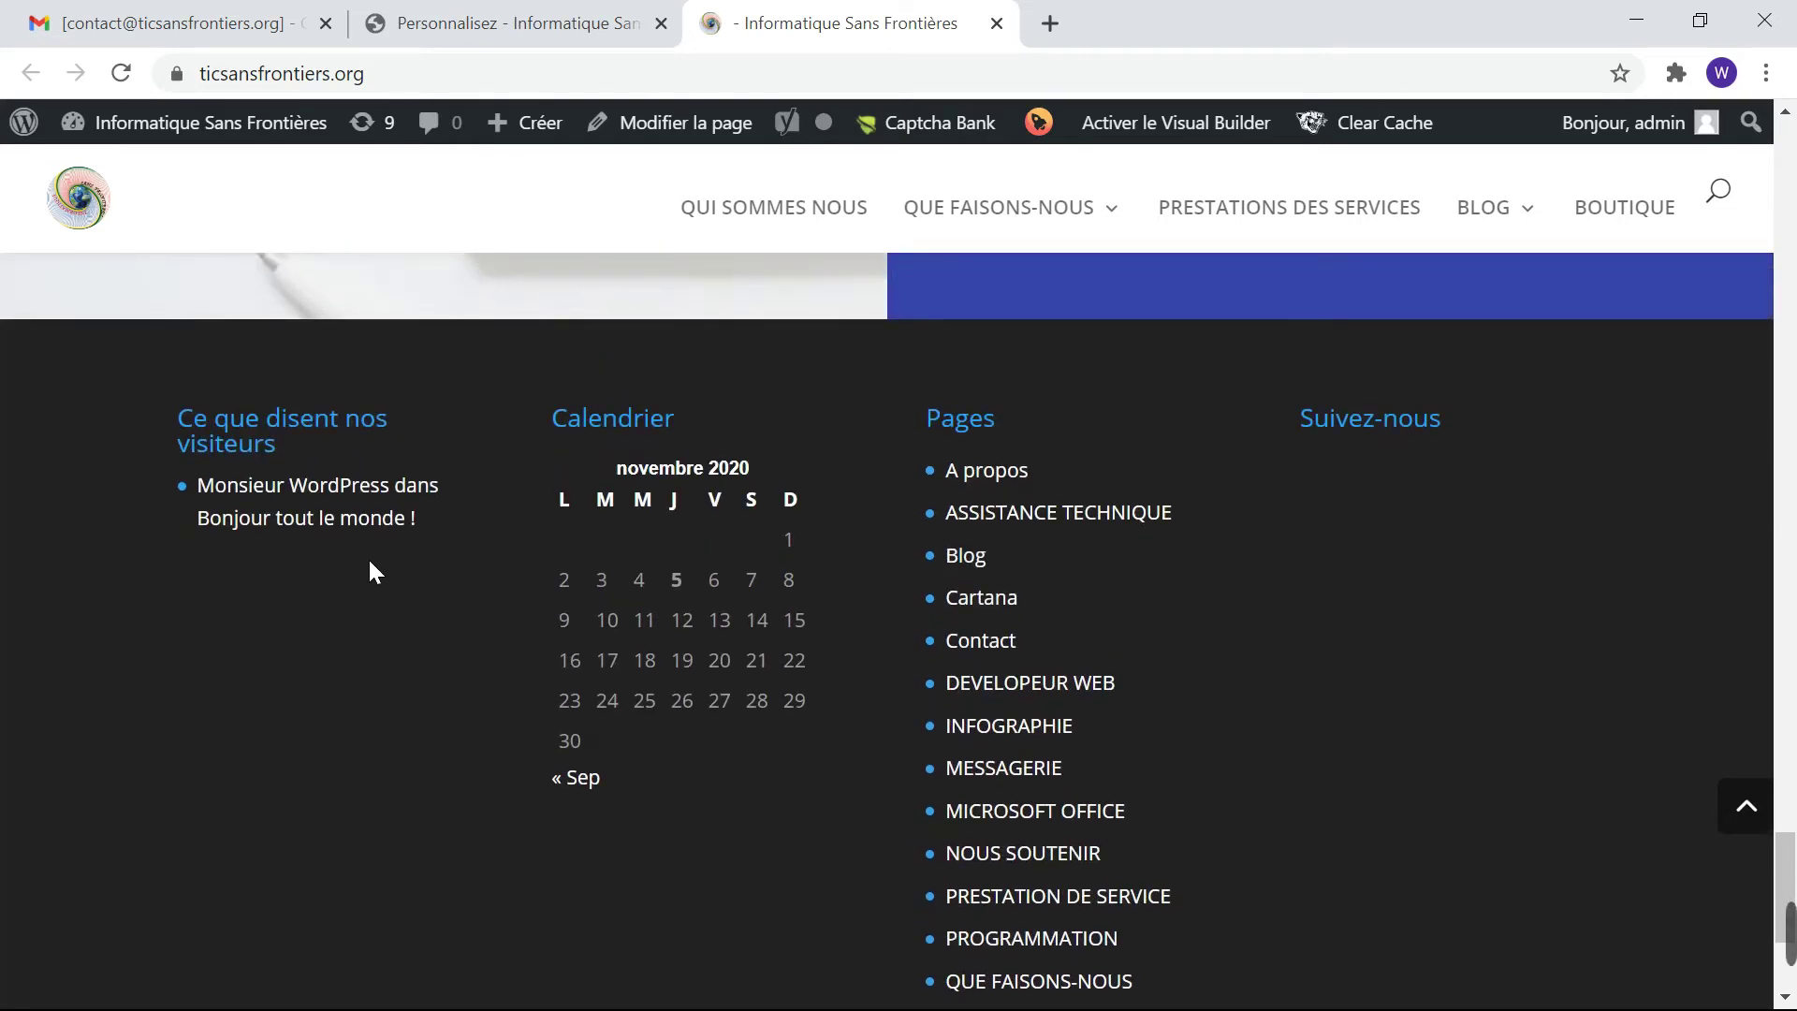
Back in the customizer, add a Texte widget titled "Invitation" to Zone Pied de page #1.
left_click(514, 22)
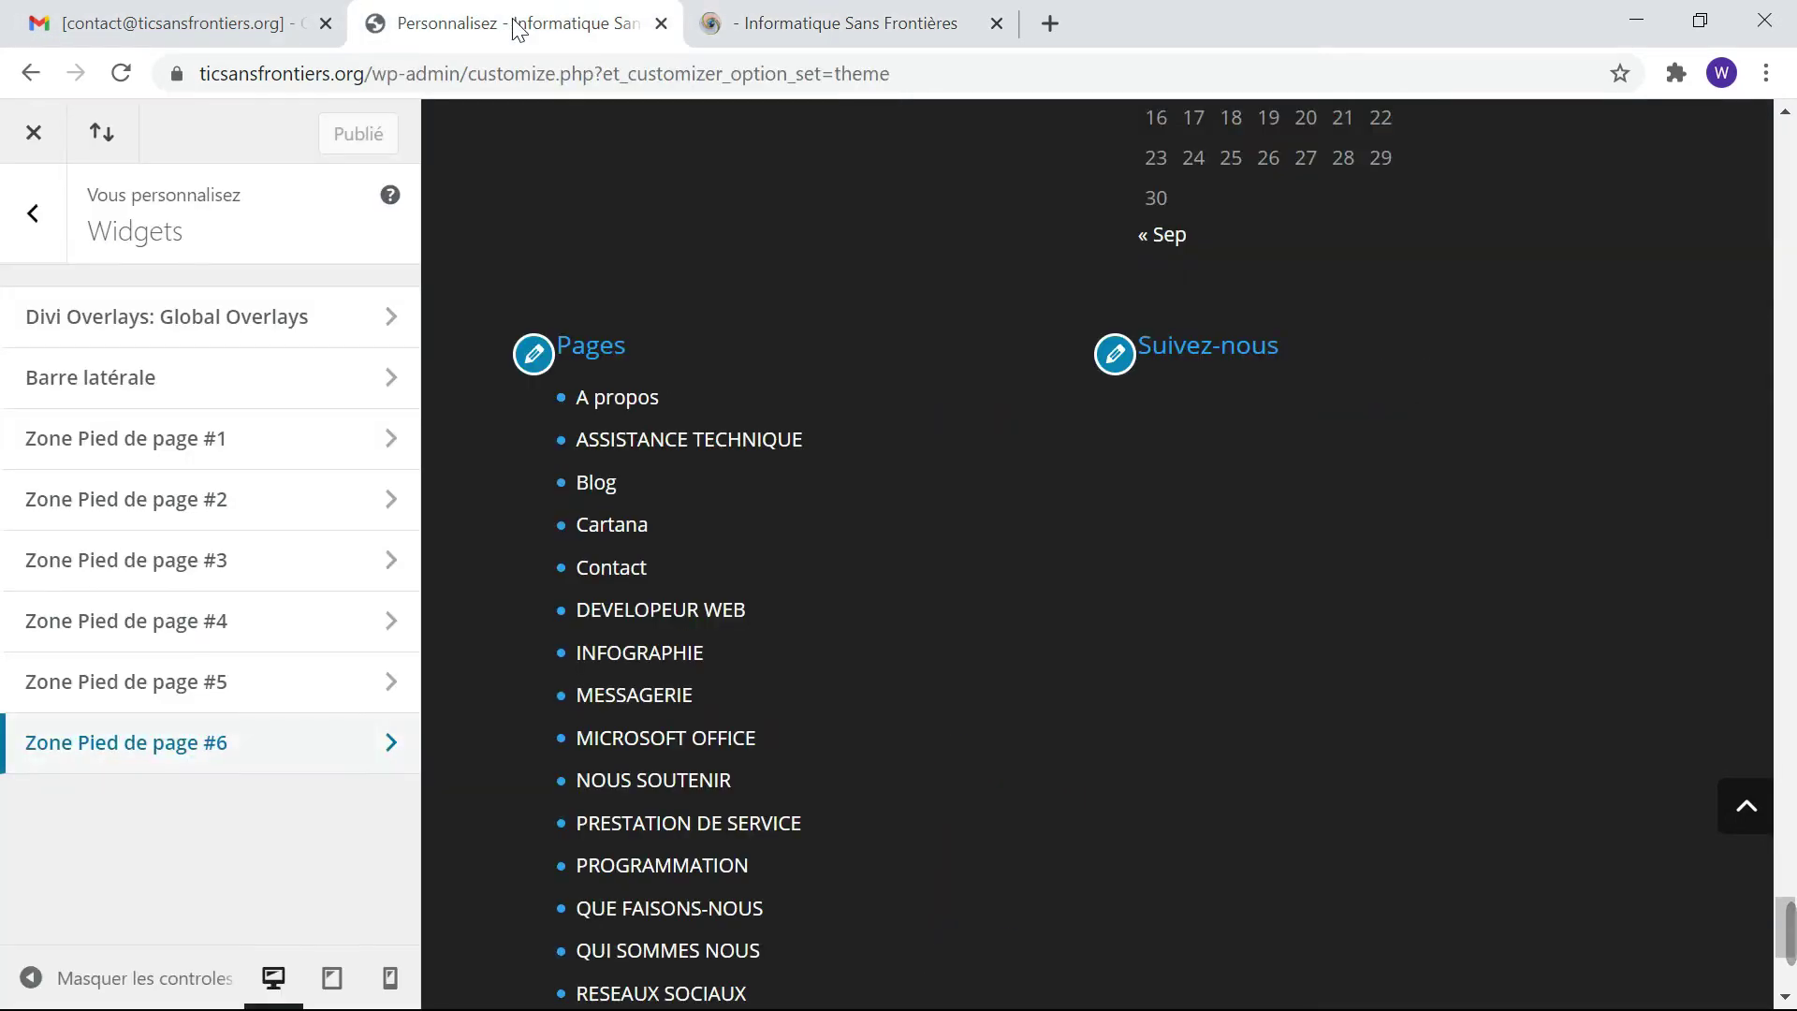
left_click(190, 440)
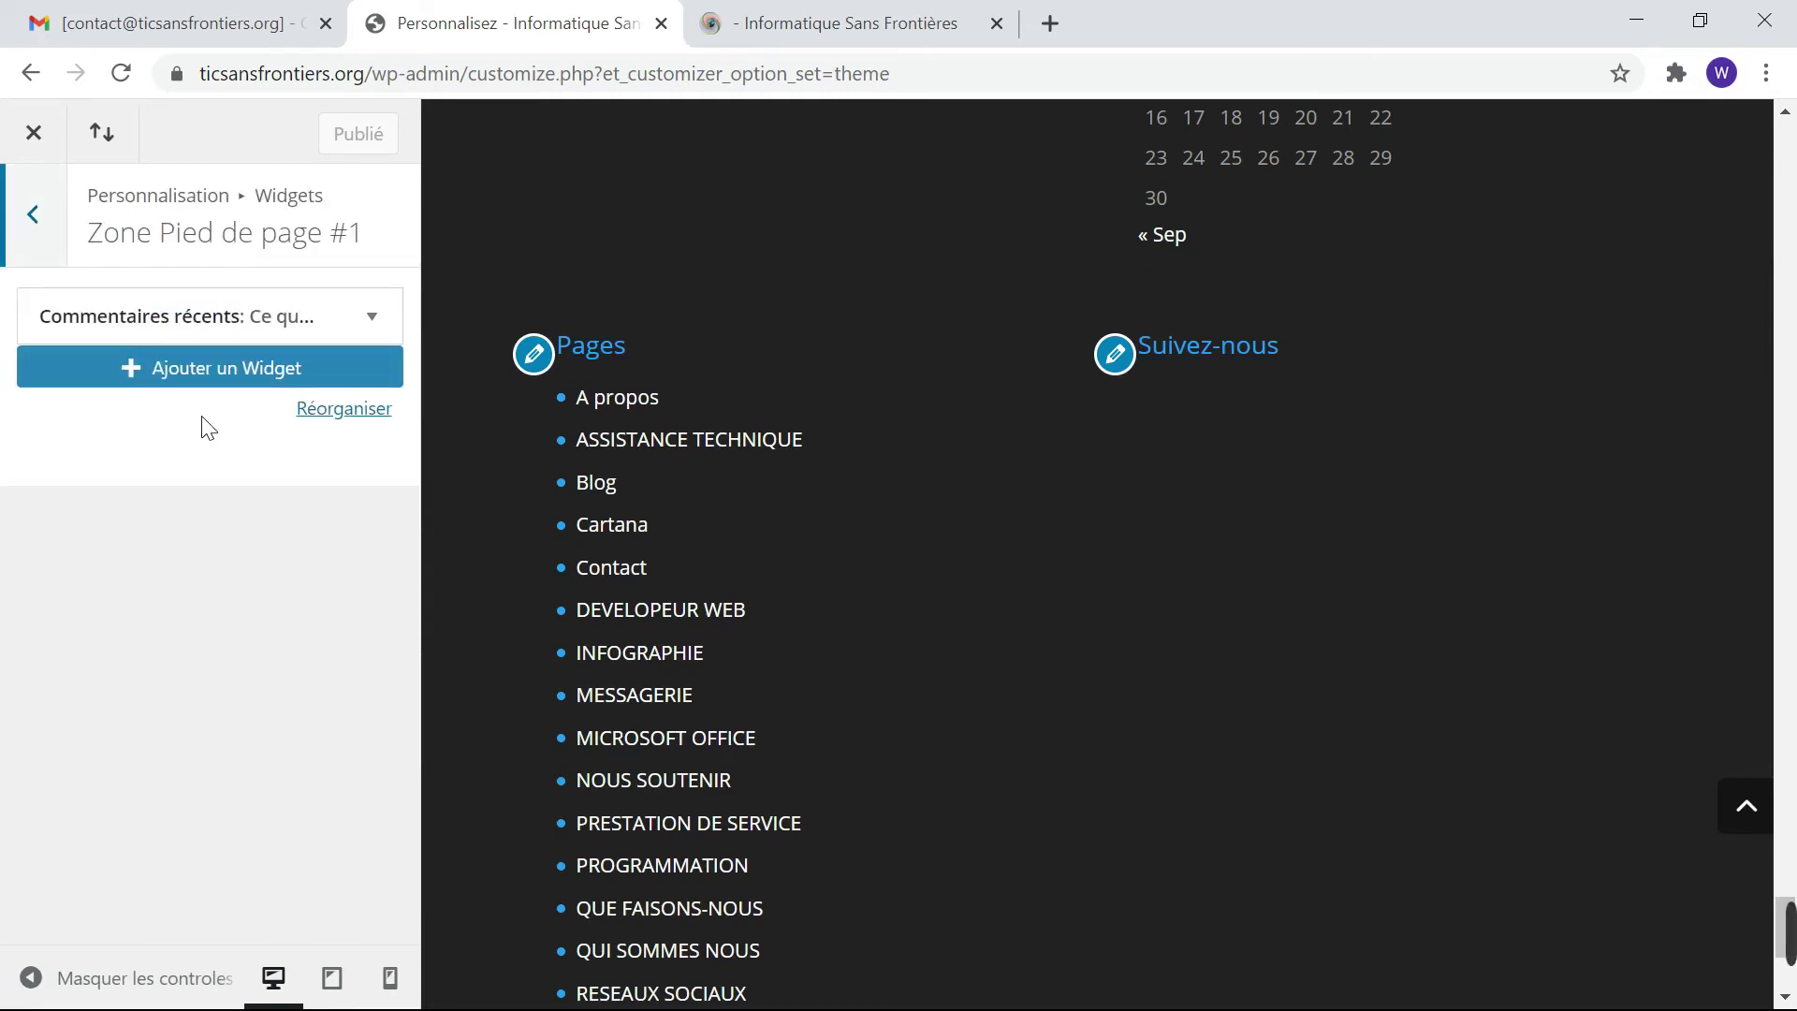
left_click(261, 372)
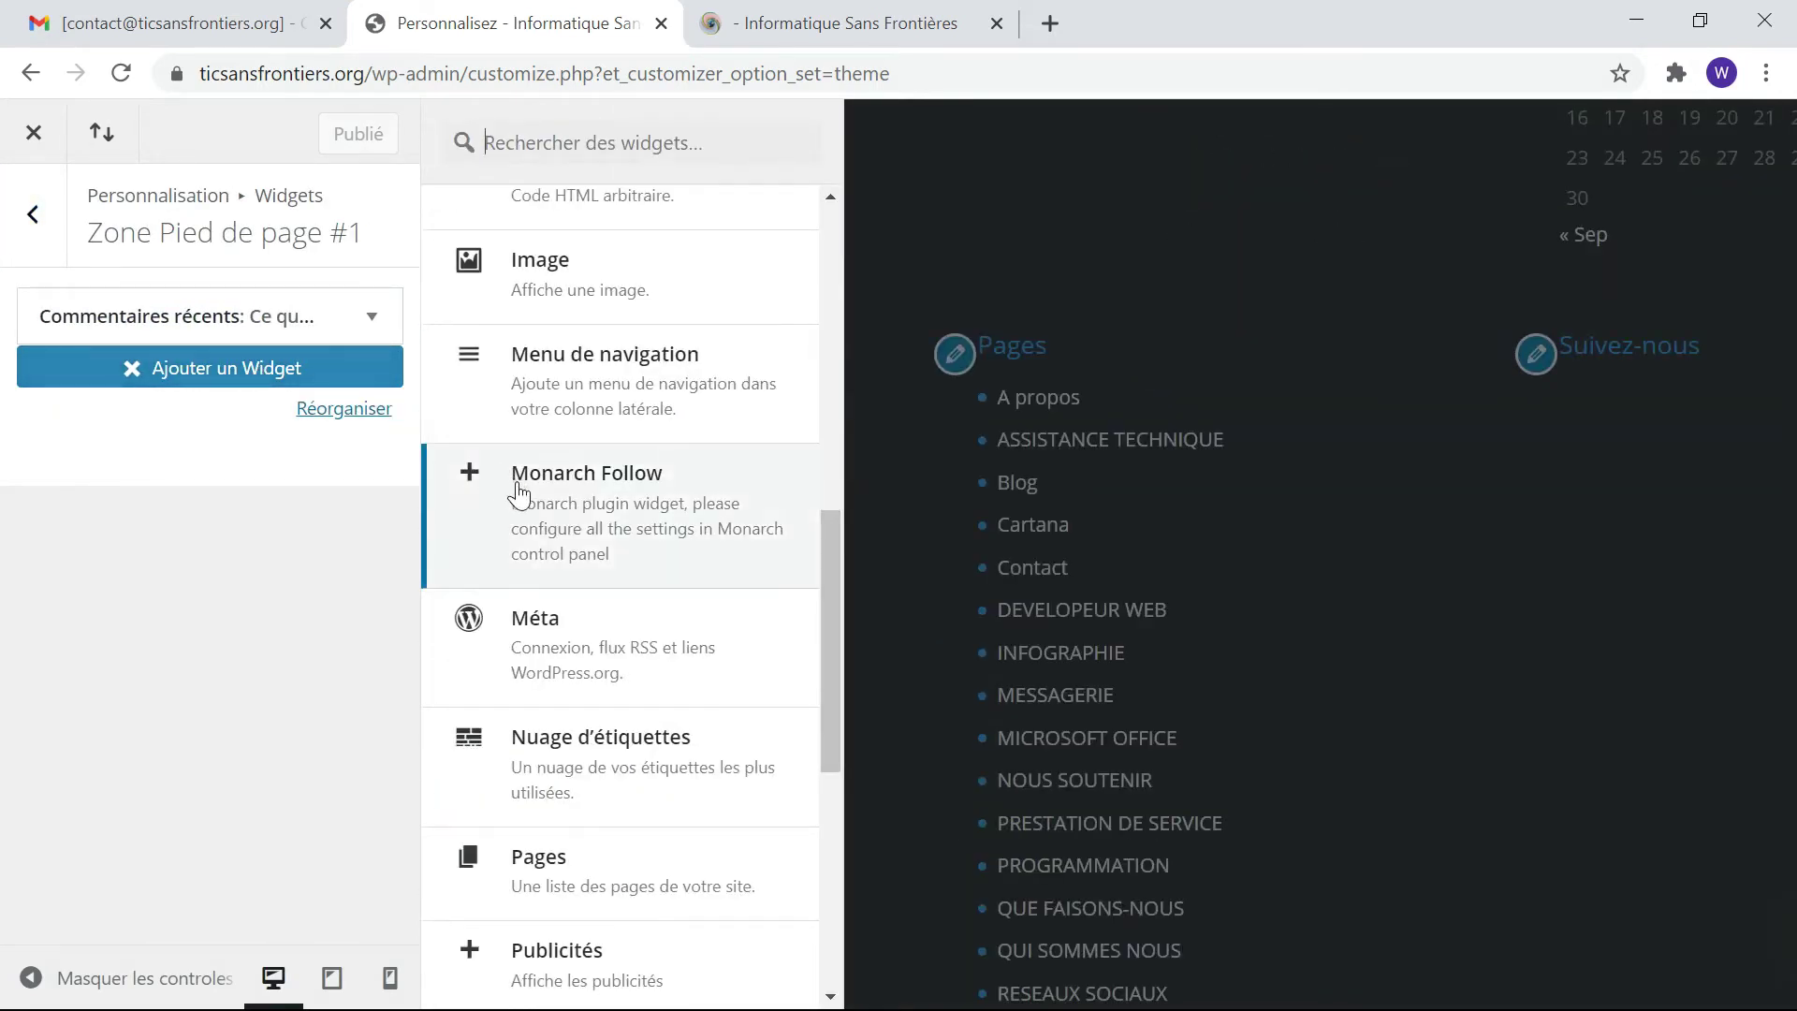
scroll(536, 541, "down", 2)
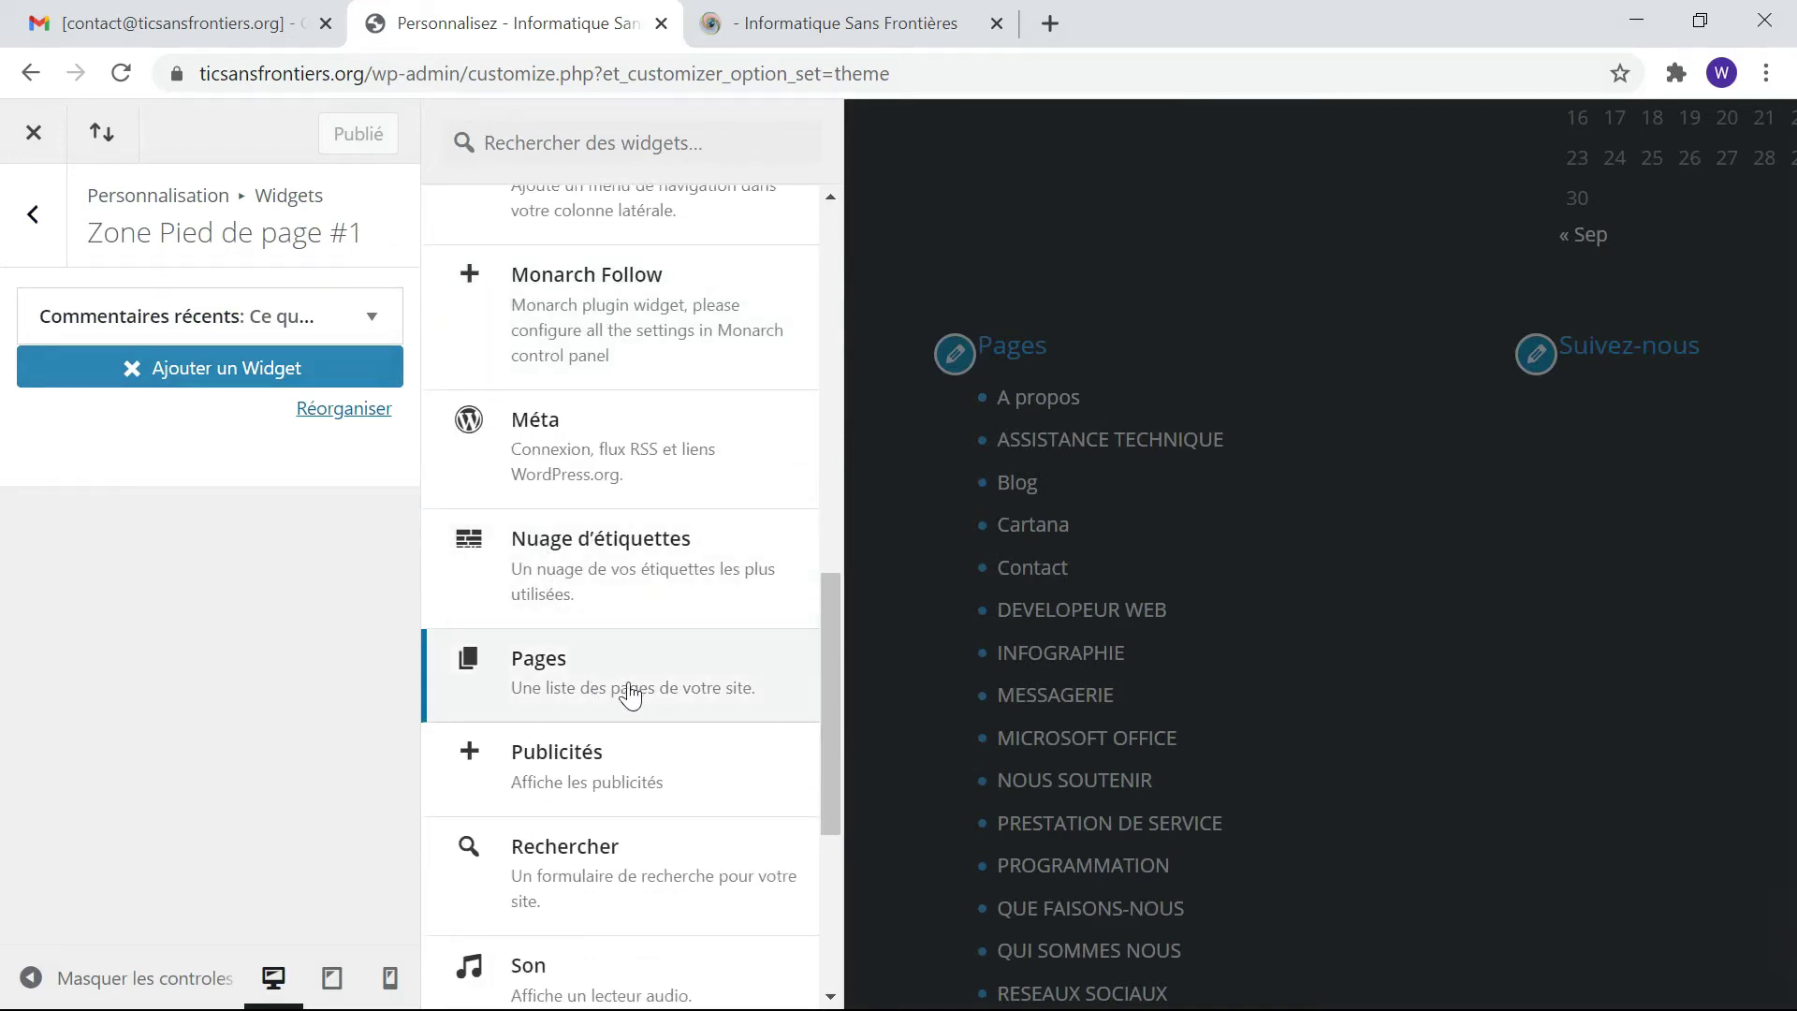
scroll(629, 692, "down", 1)
scroll(636, 692, "down", 2)
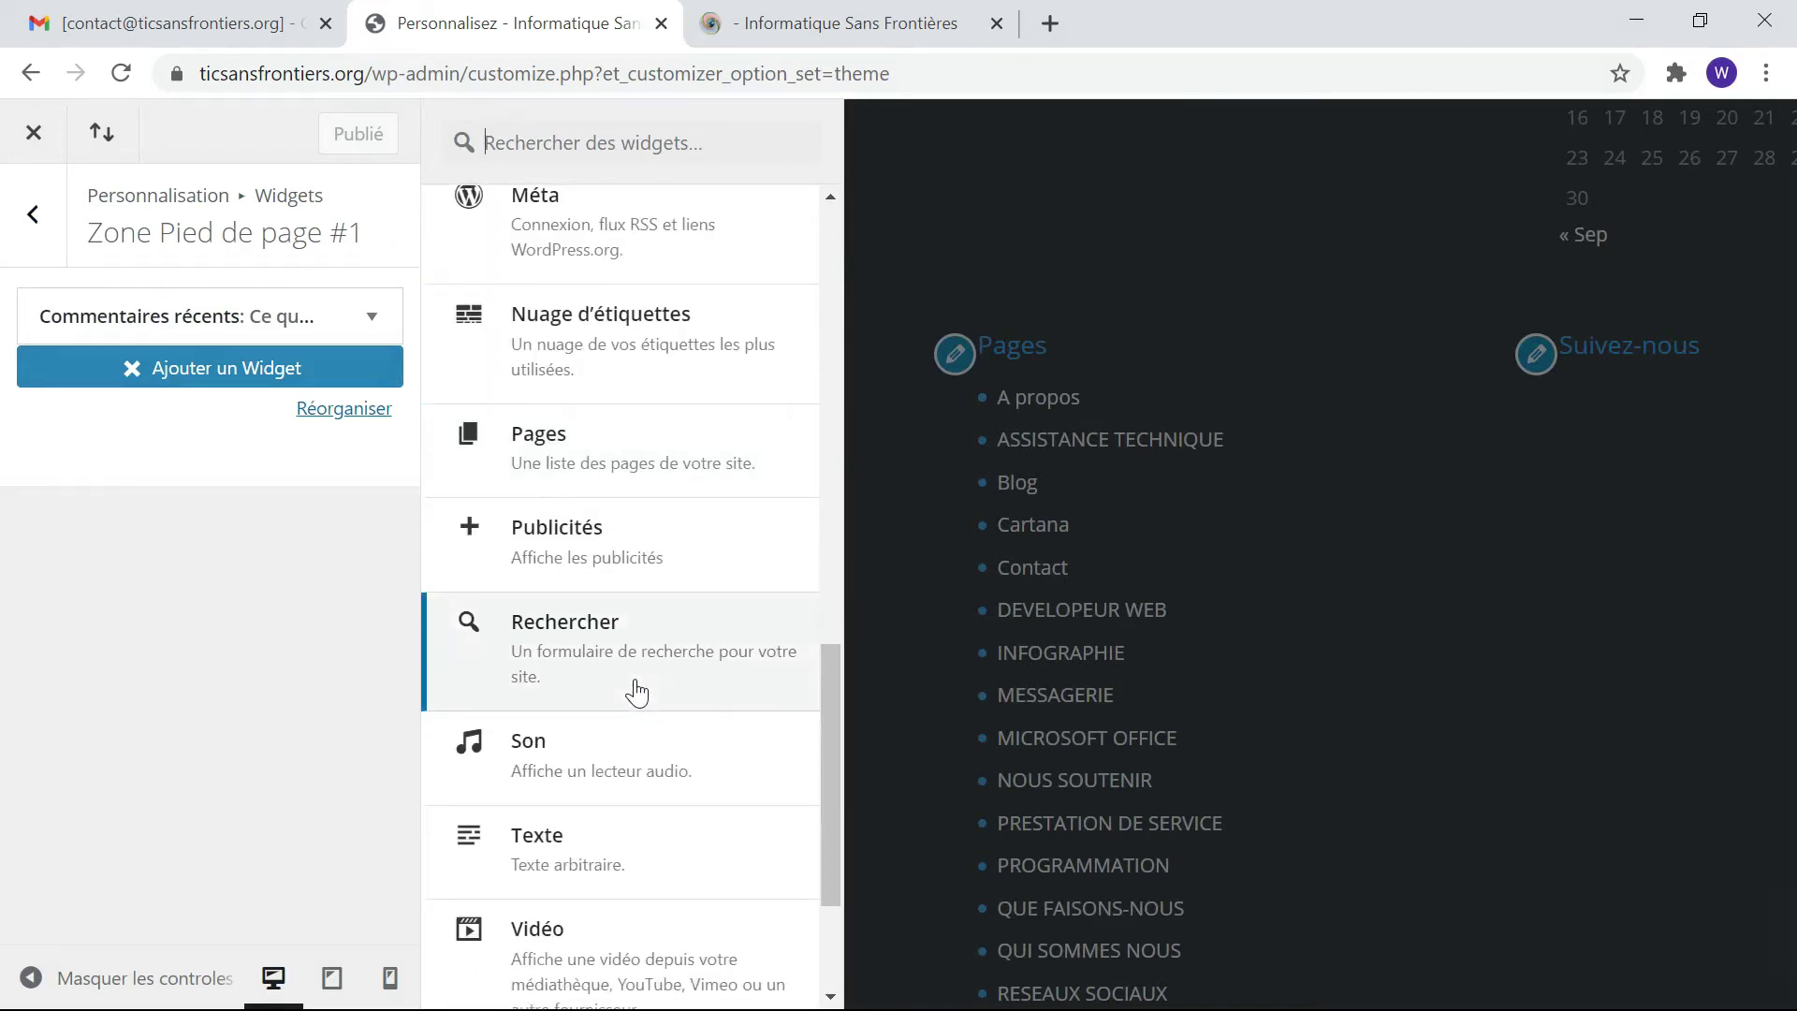
scroll(636, 693, "down", 2)
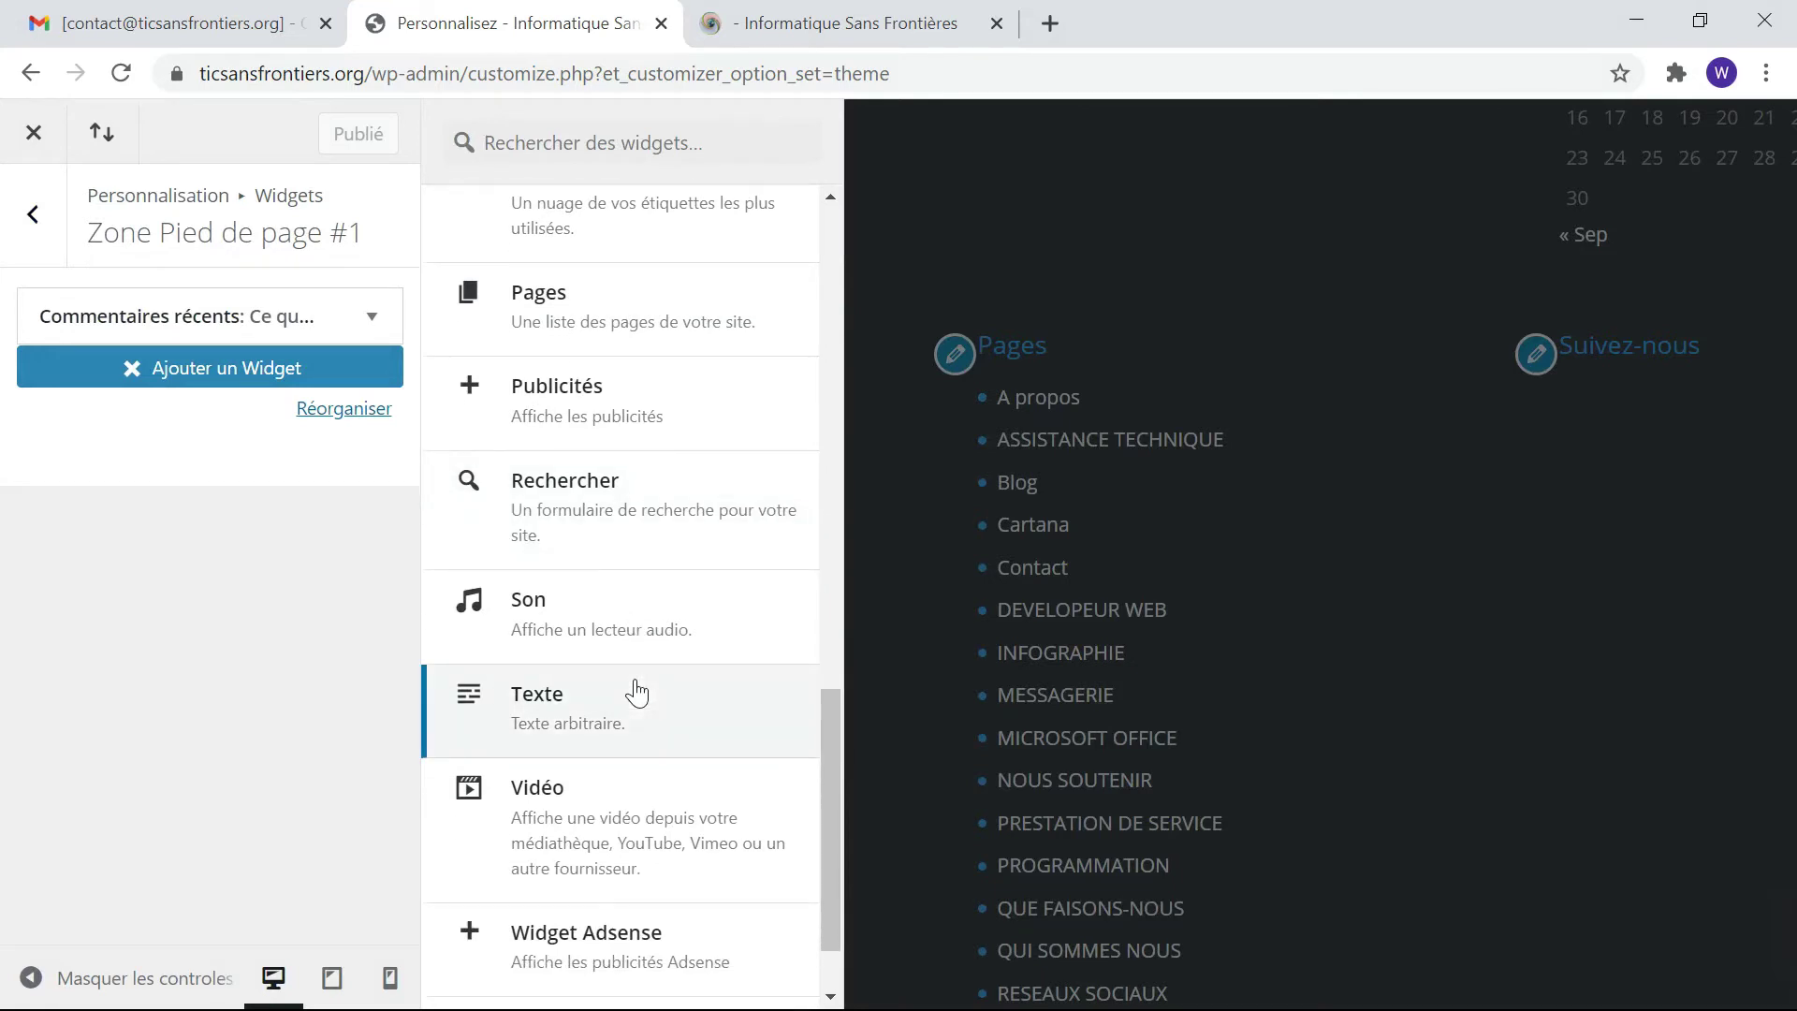
left_click(637, 692)
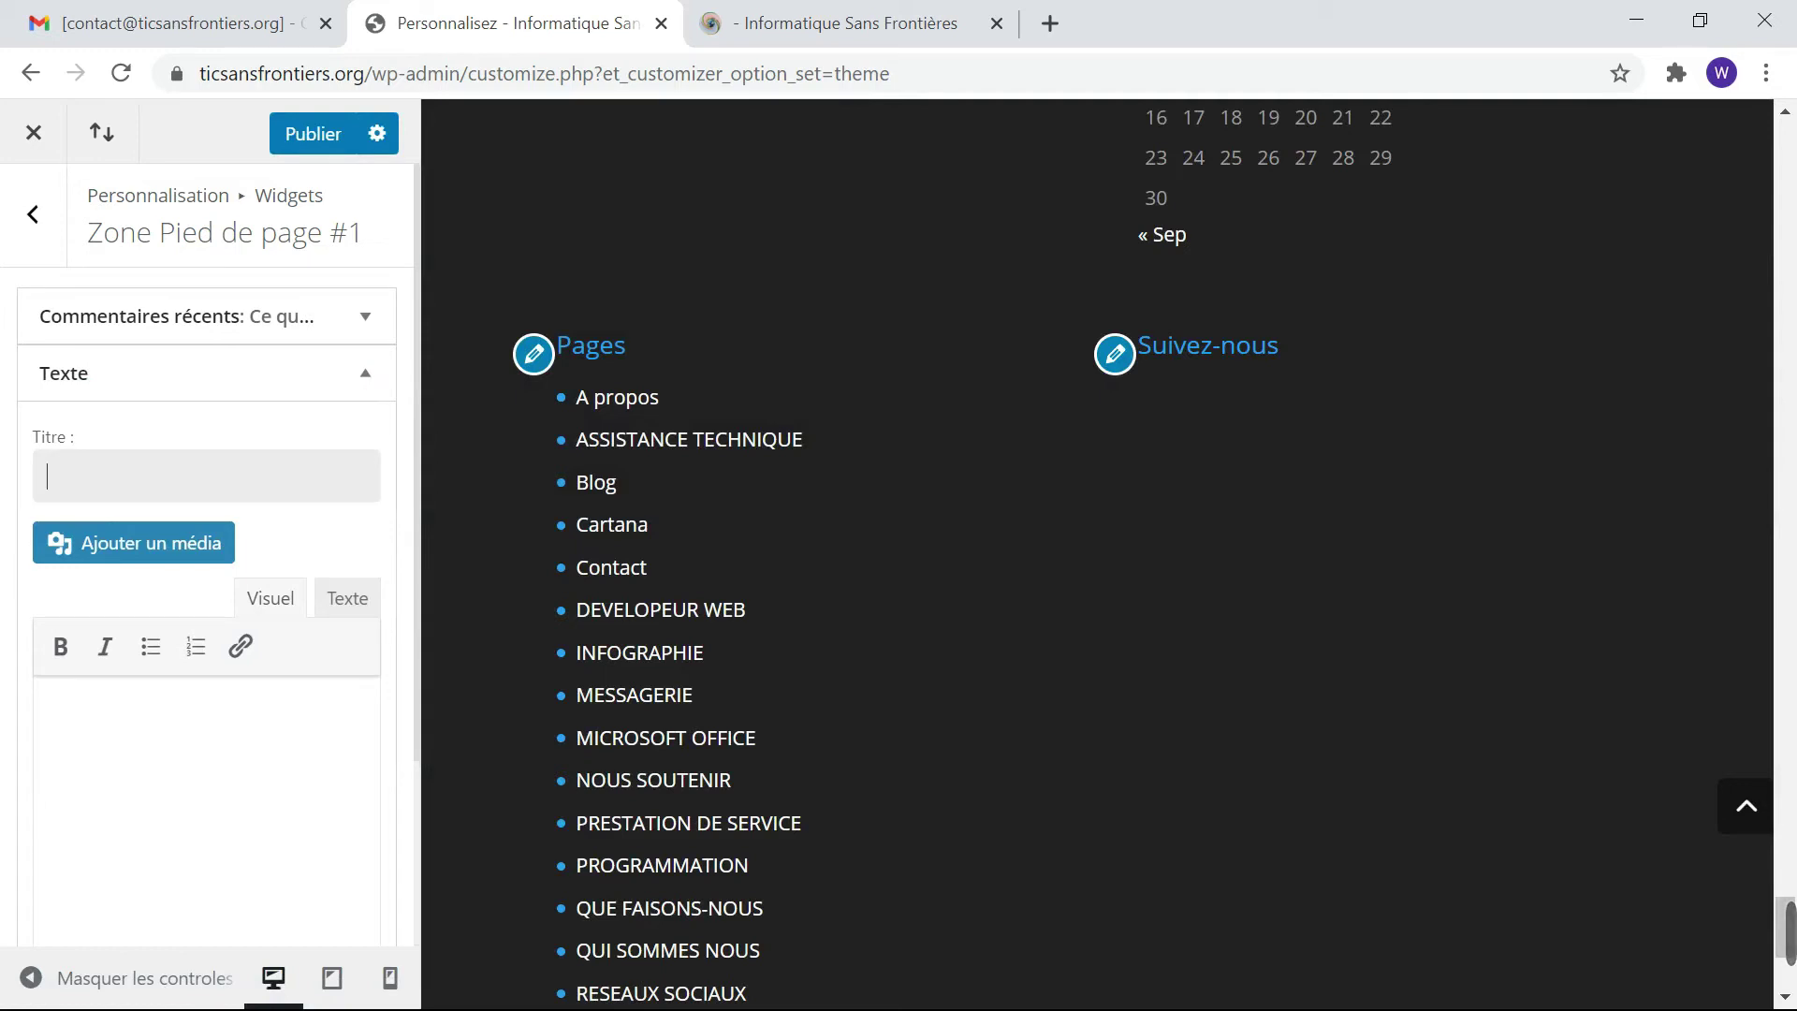
key("BackSpace")
type("Invitation")
Enter "Abonnez vous à notre chaîne youtube" as the Invitation widget's content, finish editing it and publish the changes.
left_click(48, 714)
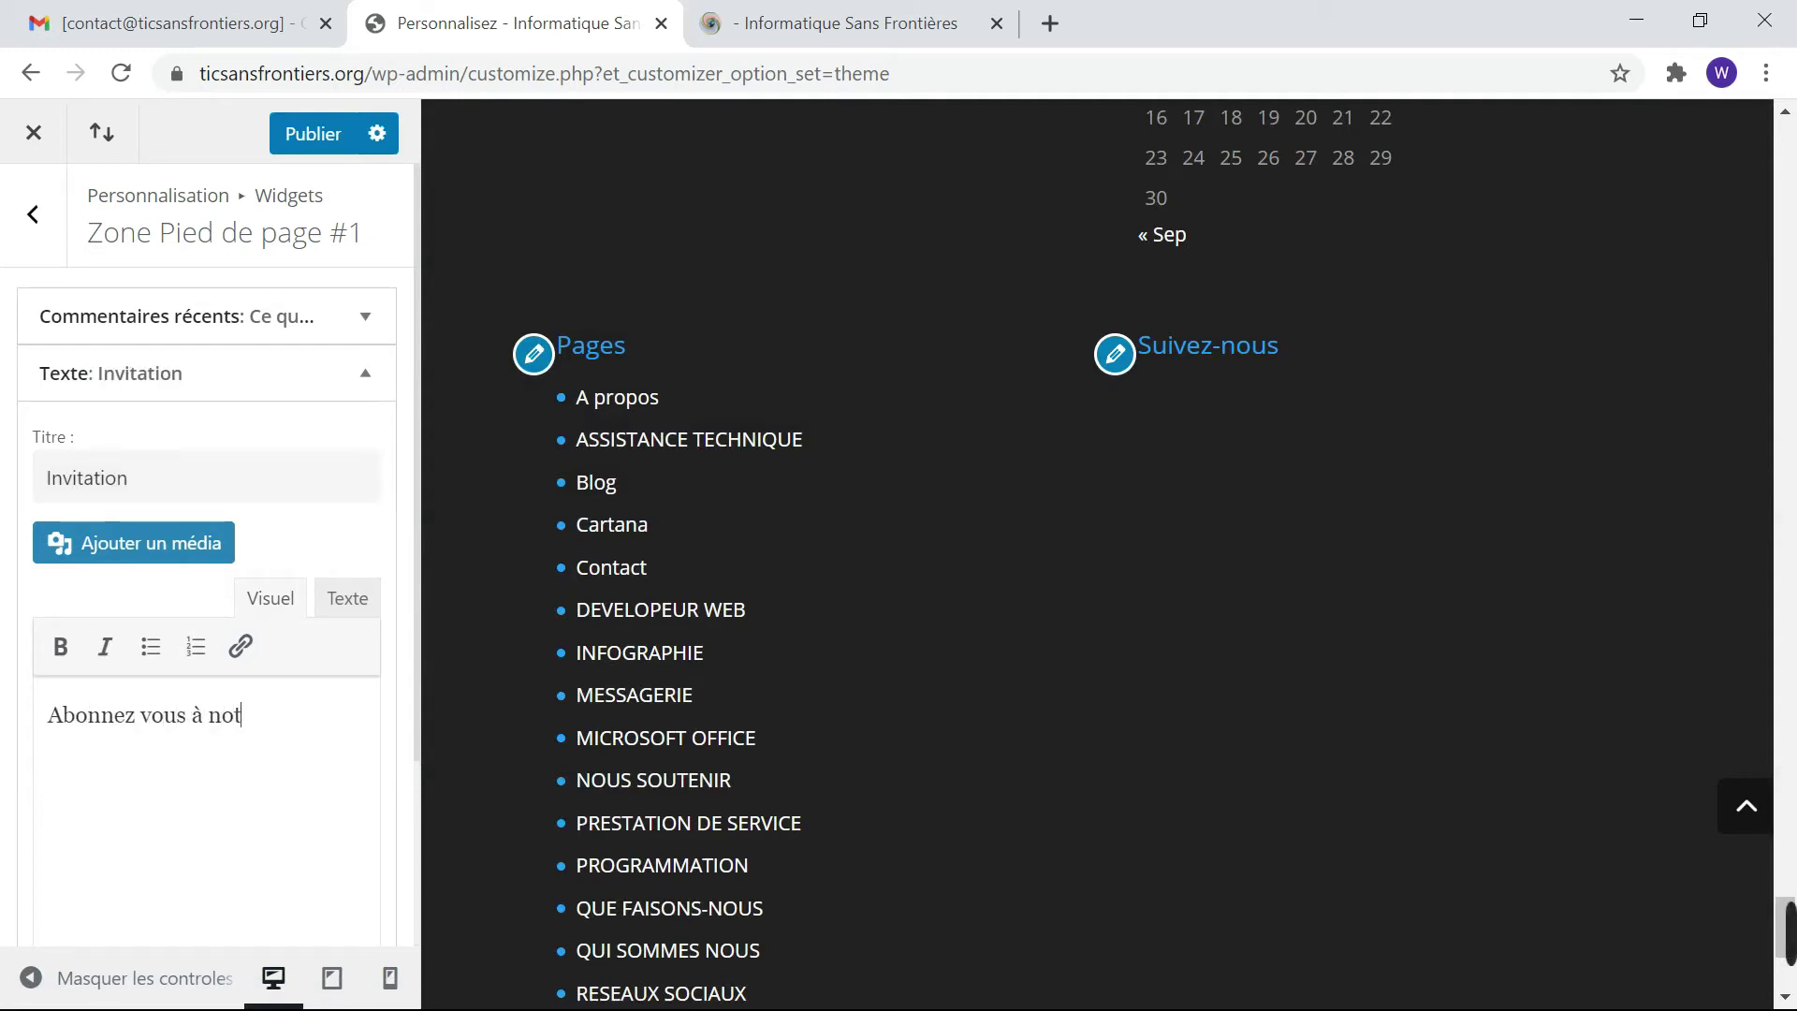
type("Abonnez vous à notre ch")
type("a")
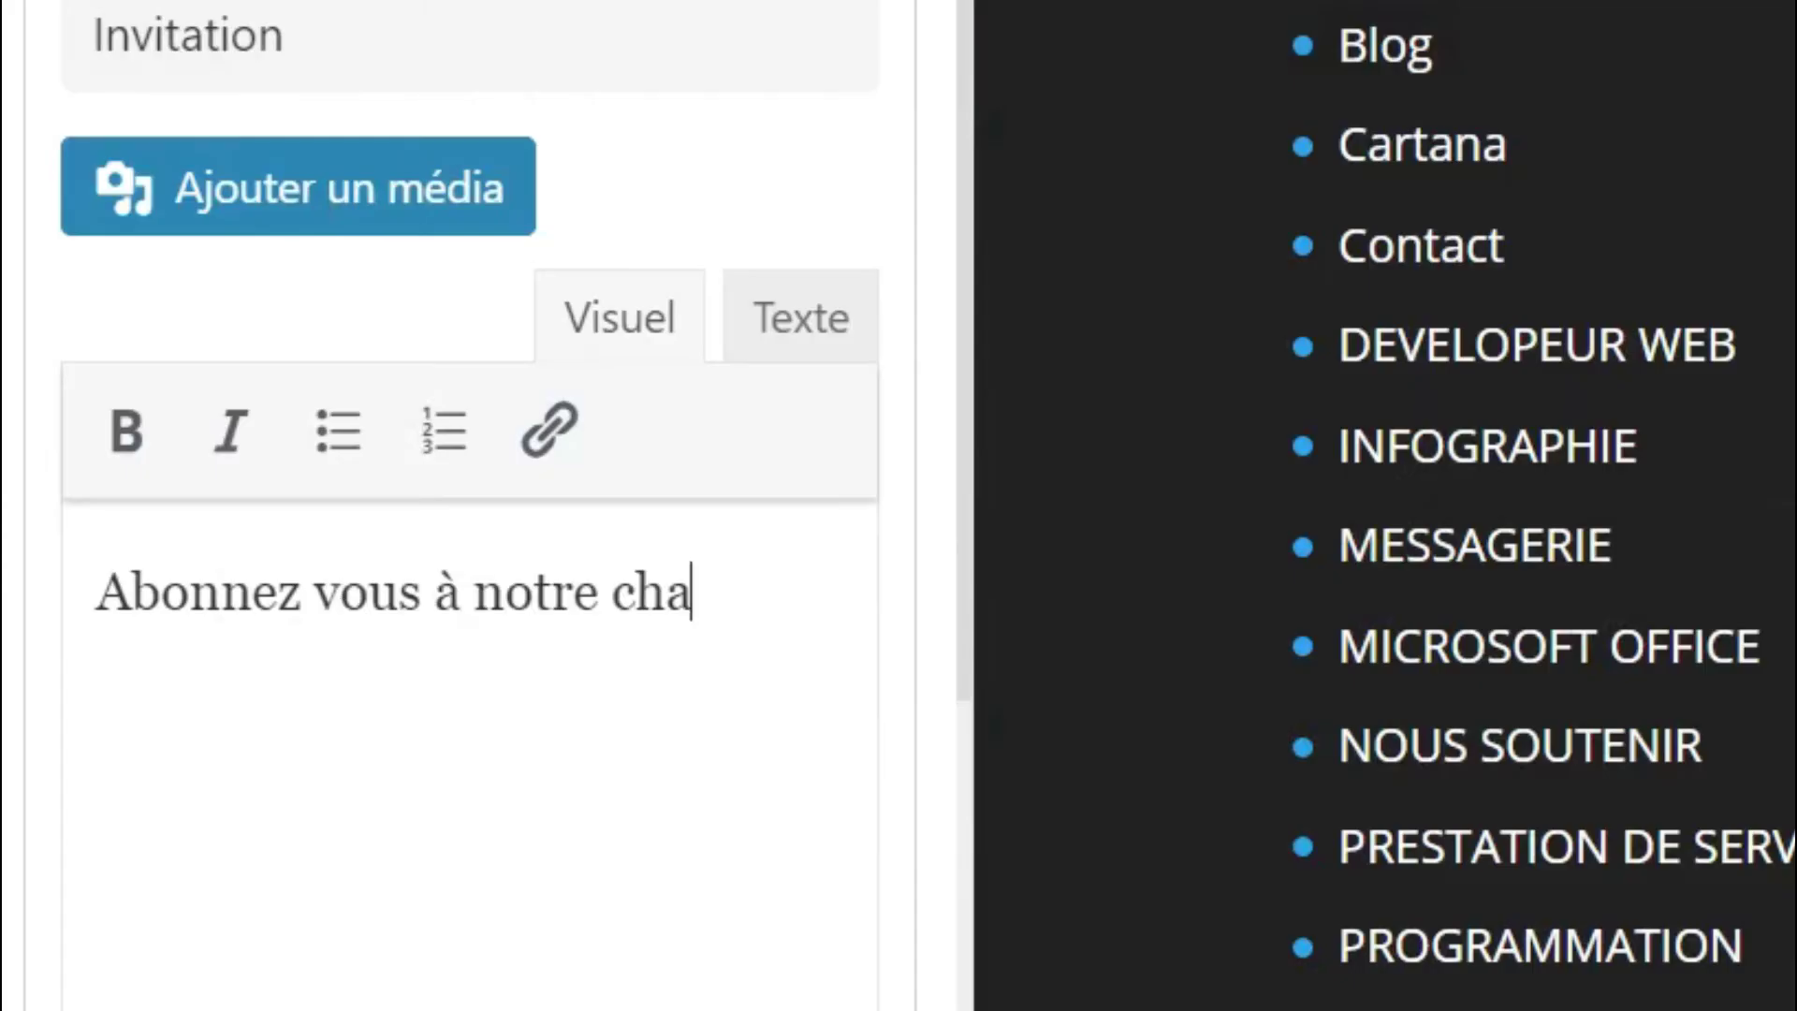
type("îne yo")
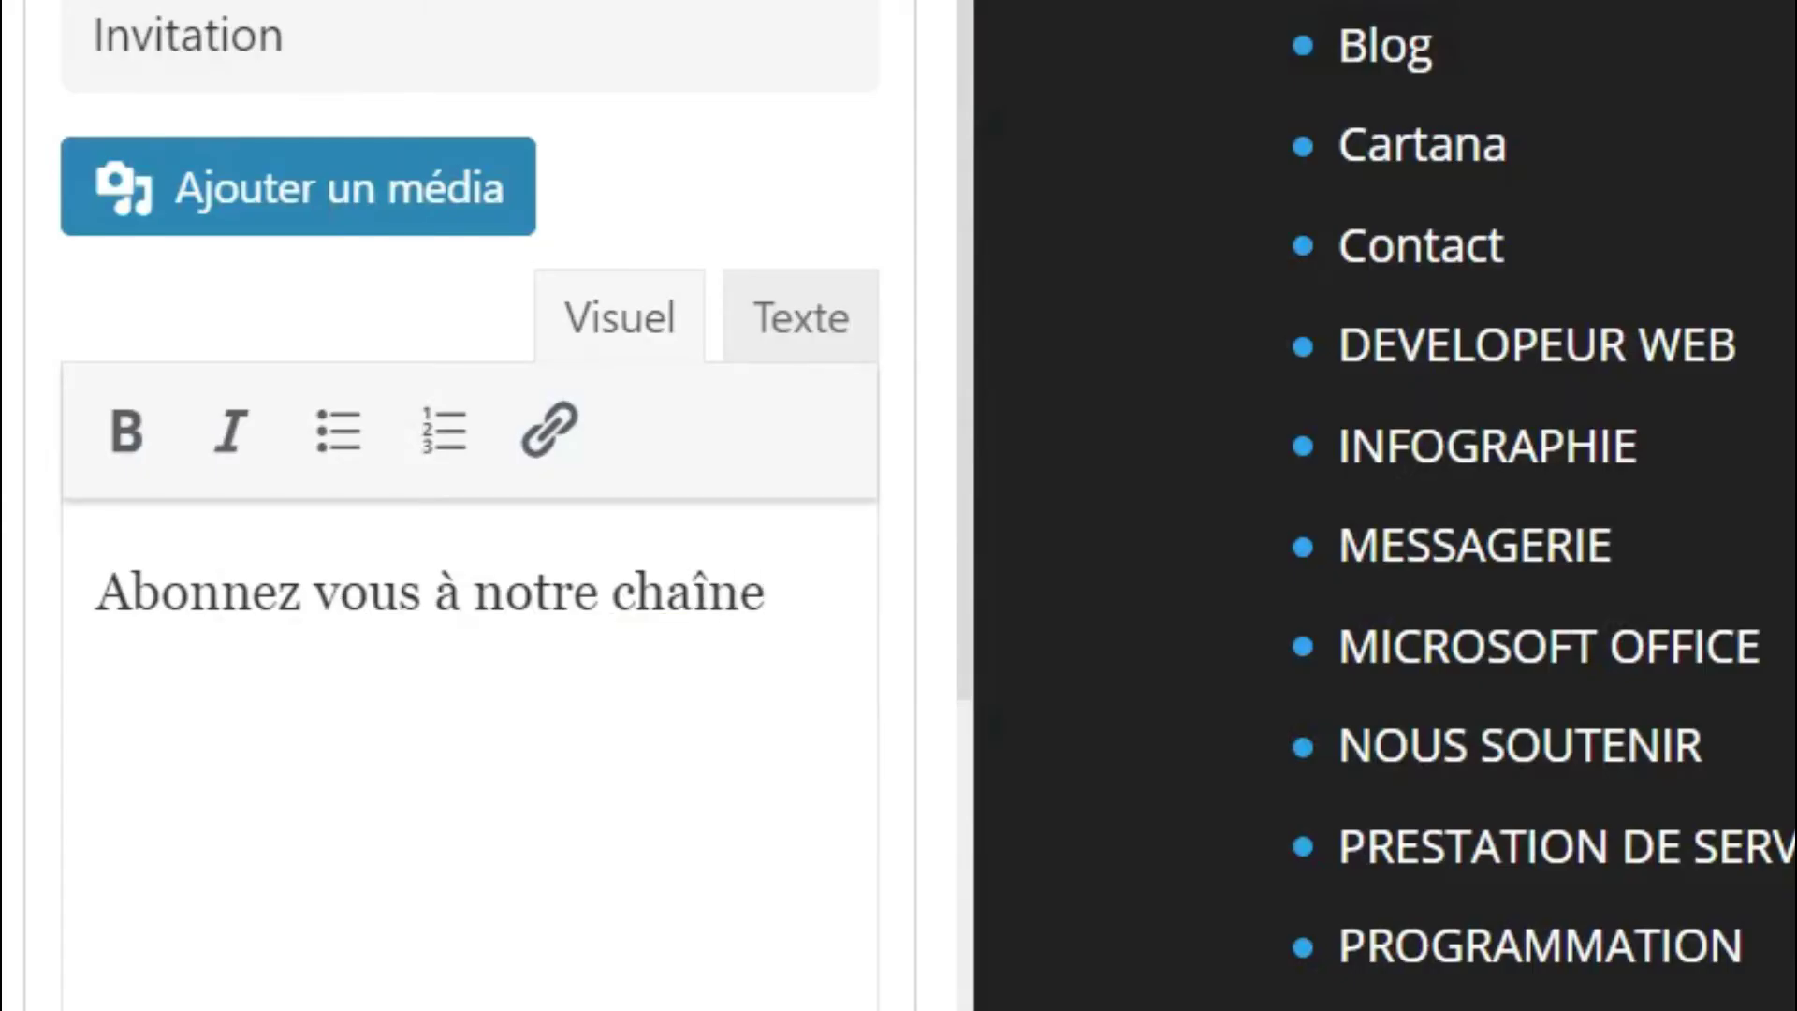
type("utube")
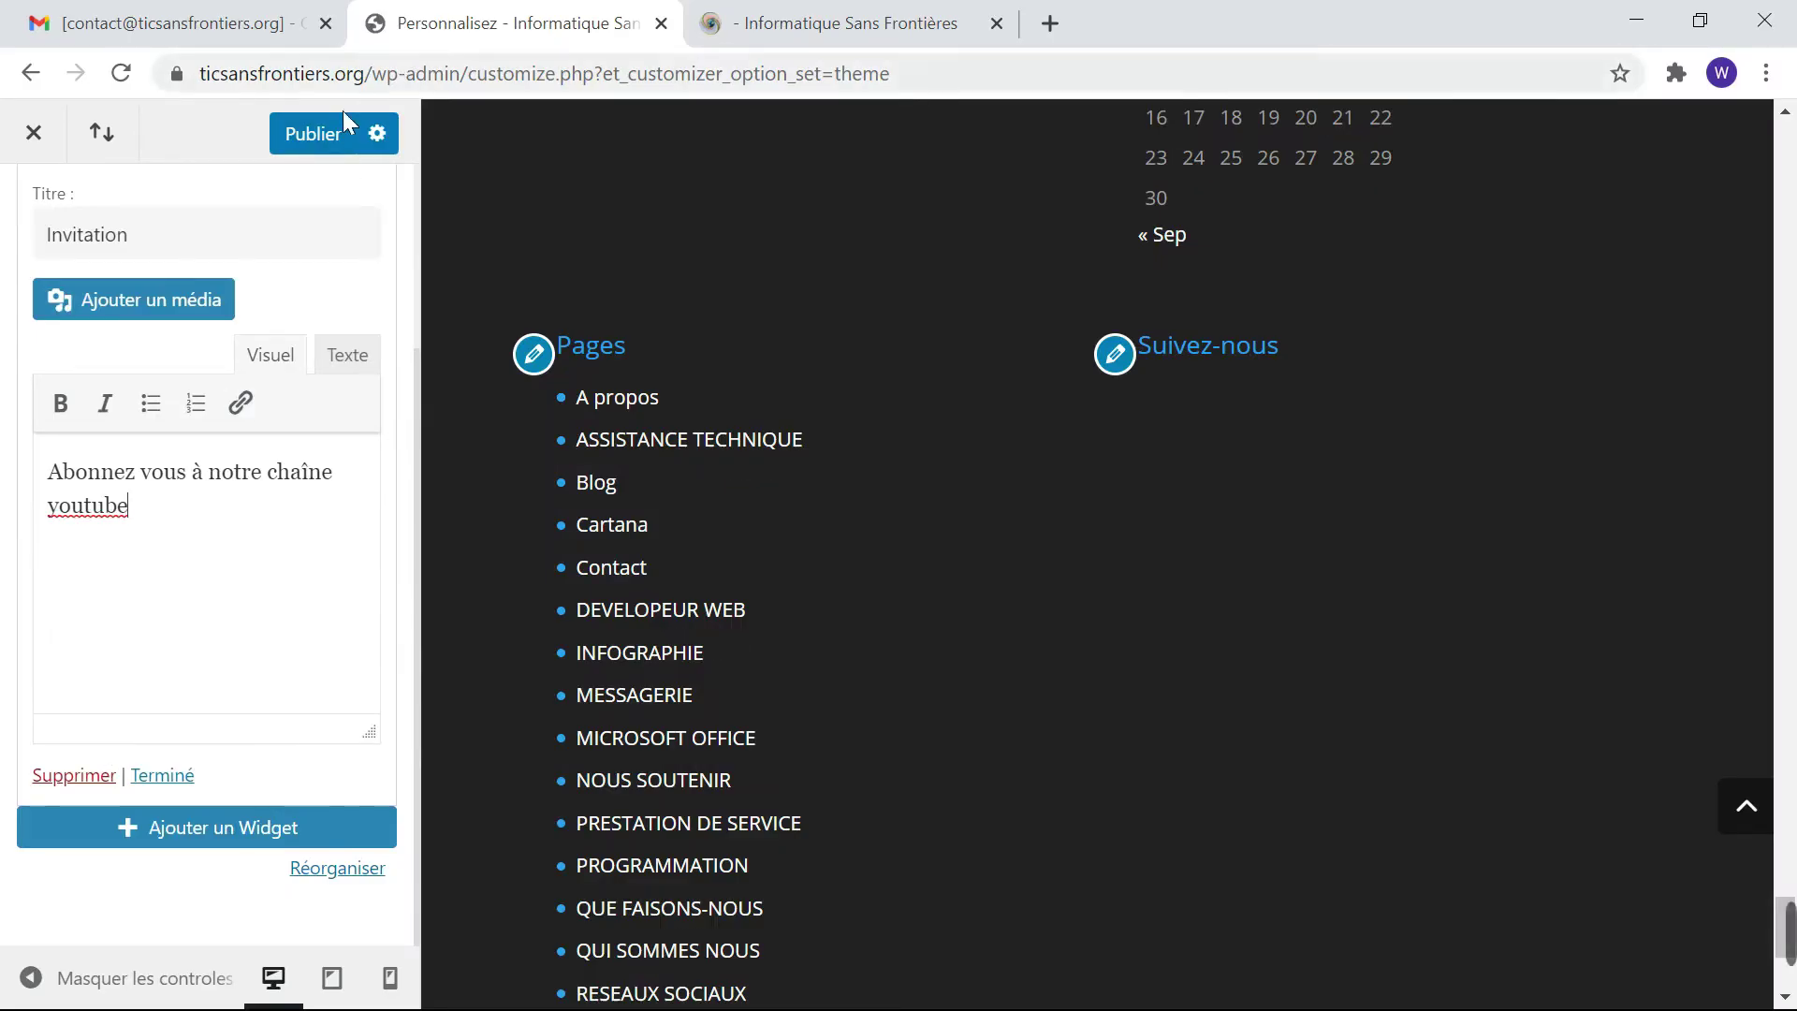
left_click(162, 775)
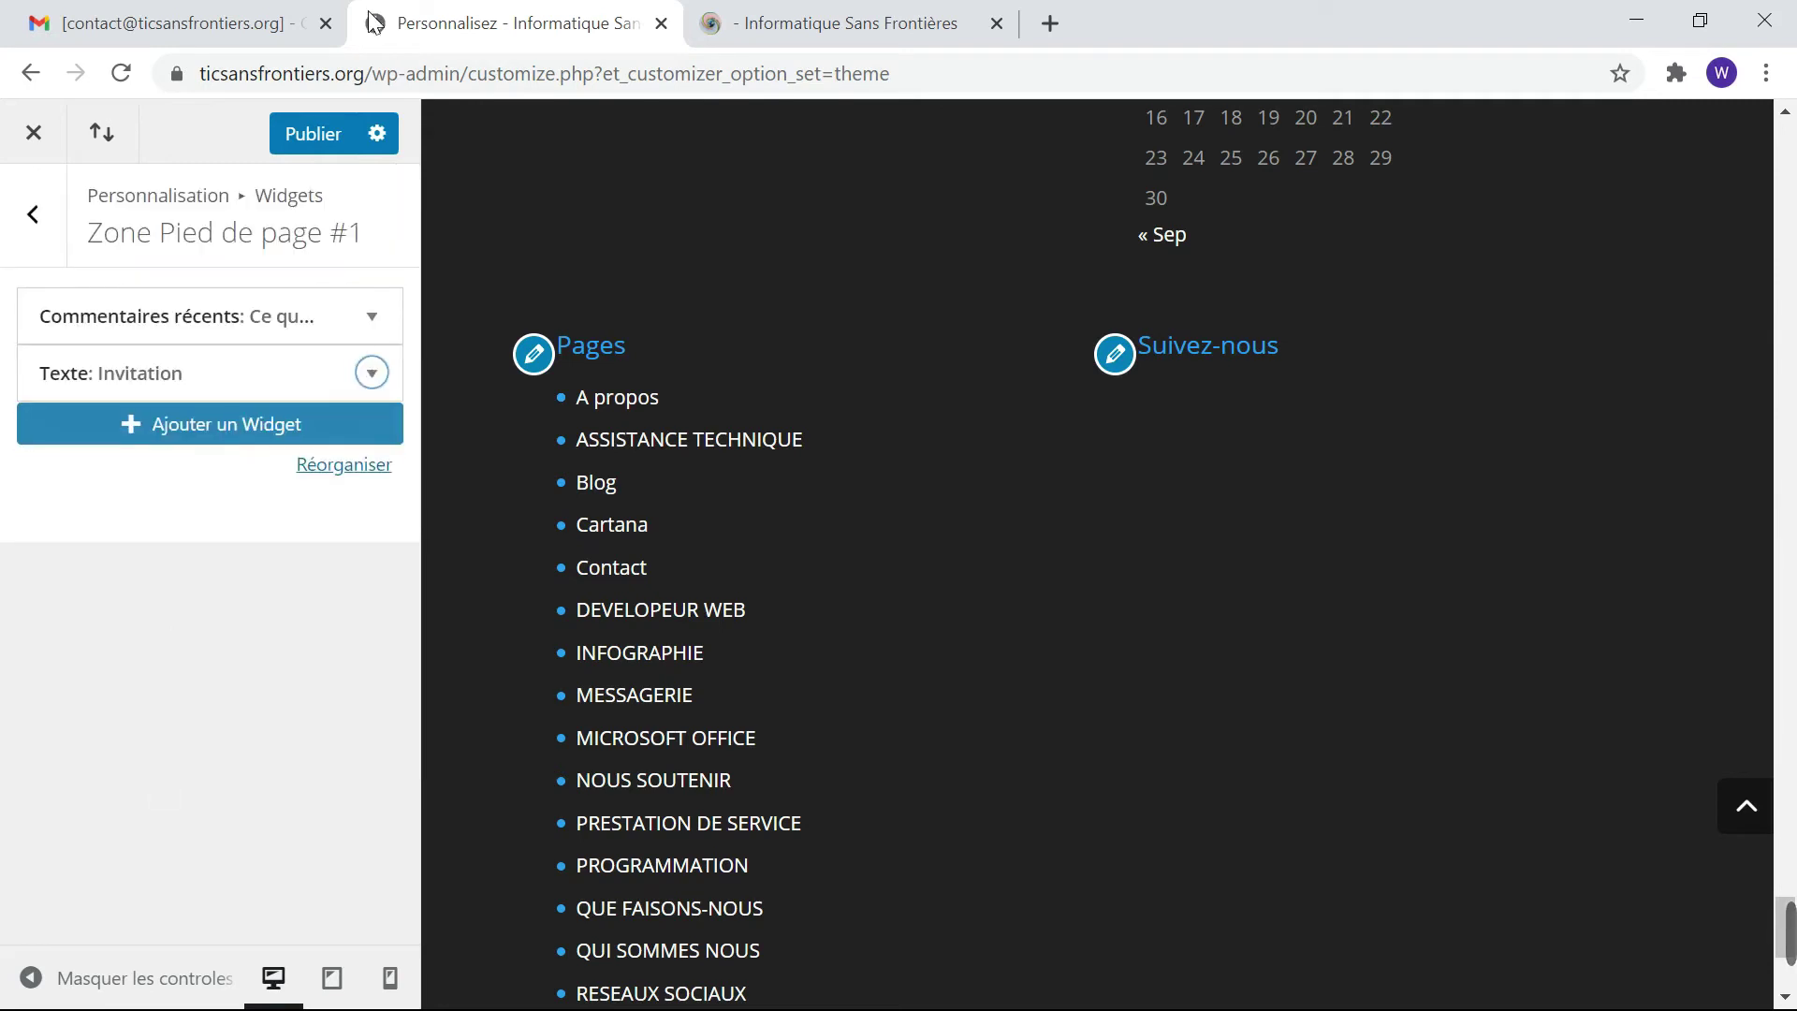
left_click(309, 132)
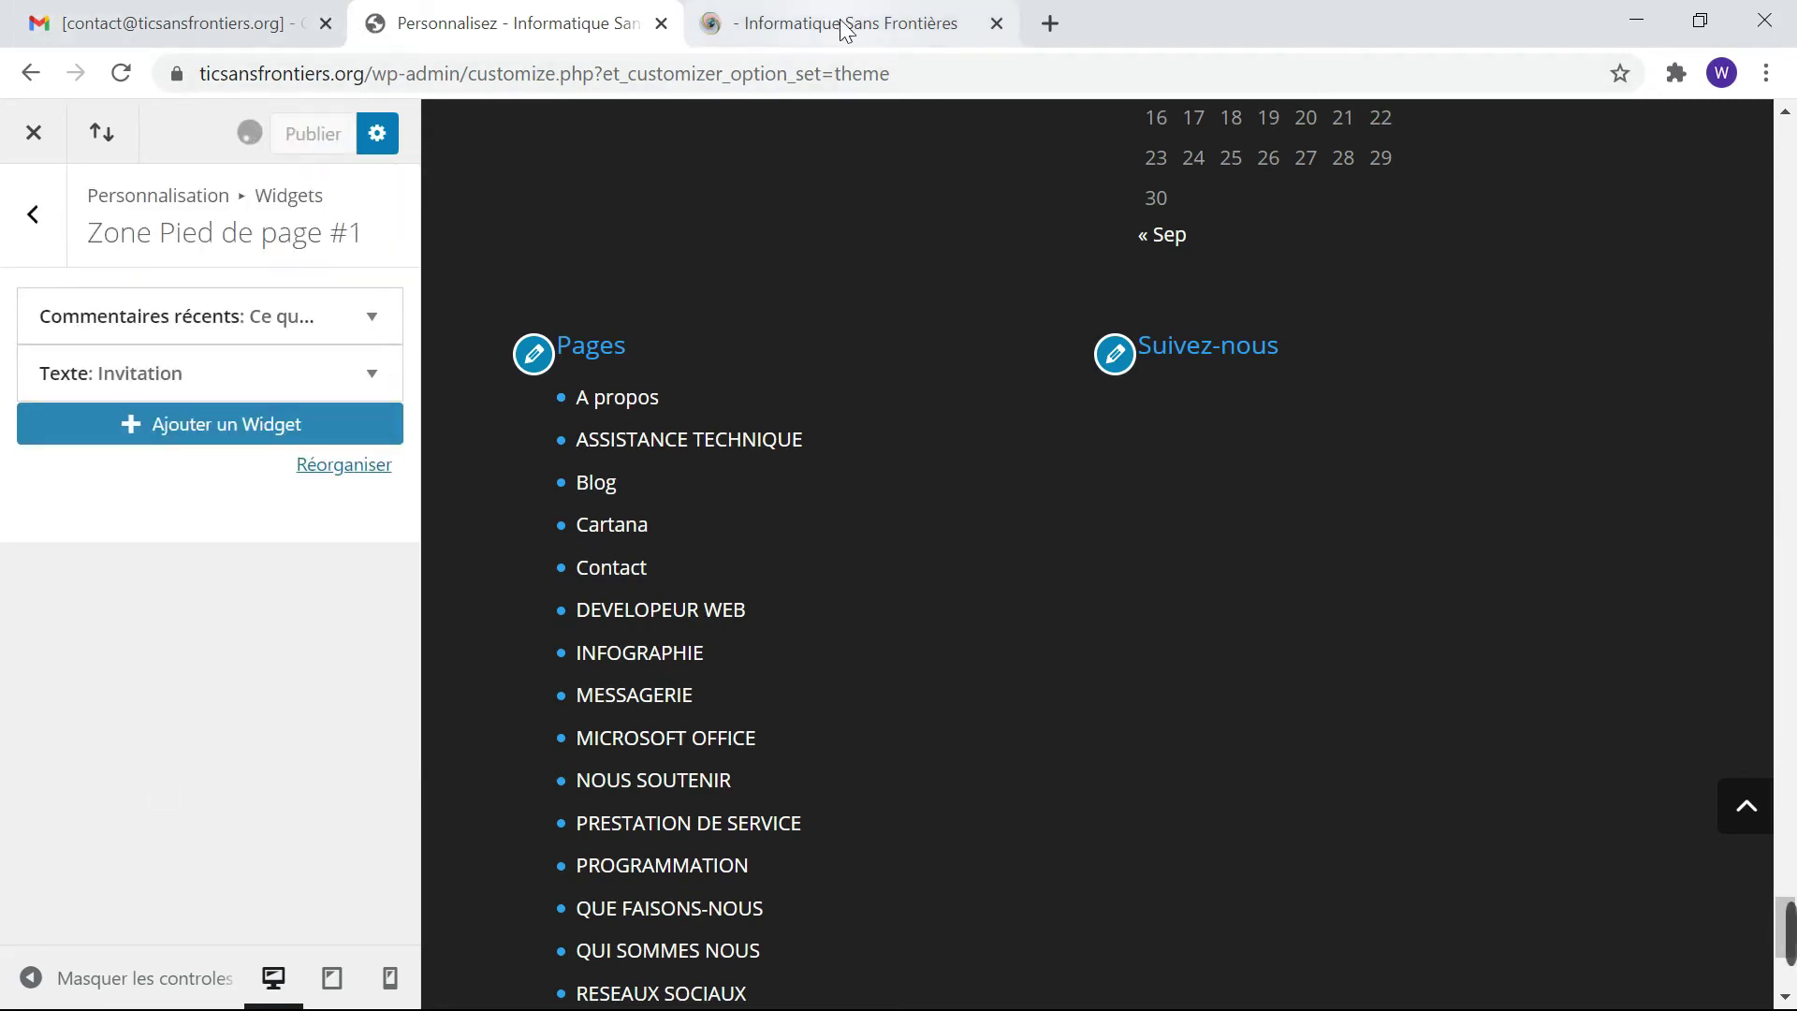
Reload the live site and check the Invitation text alongside the other footer columns.
left_click(844, 26)
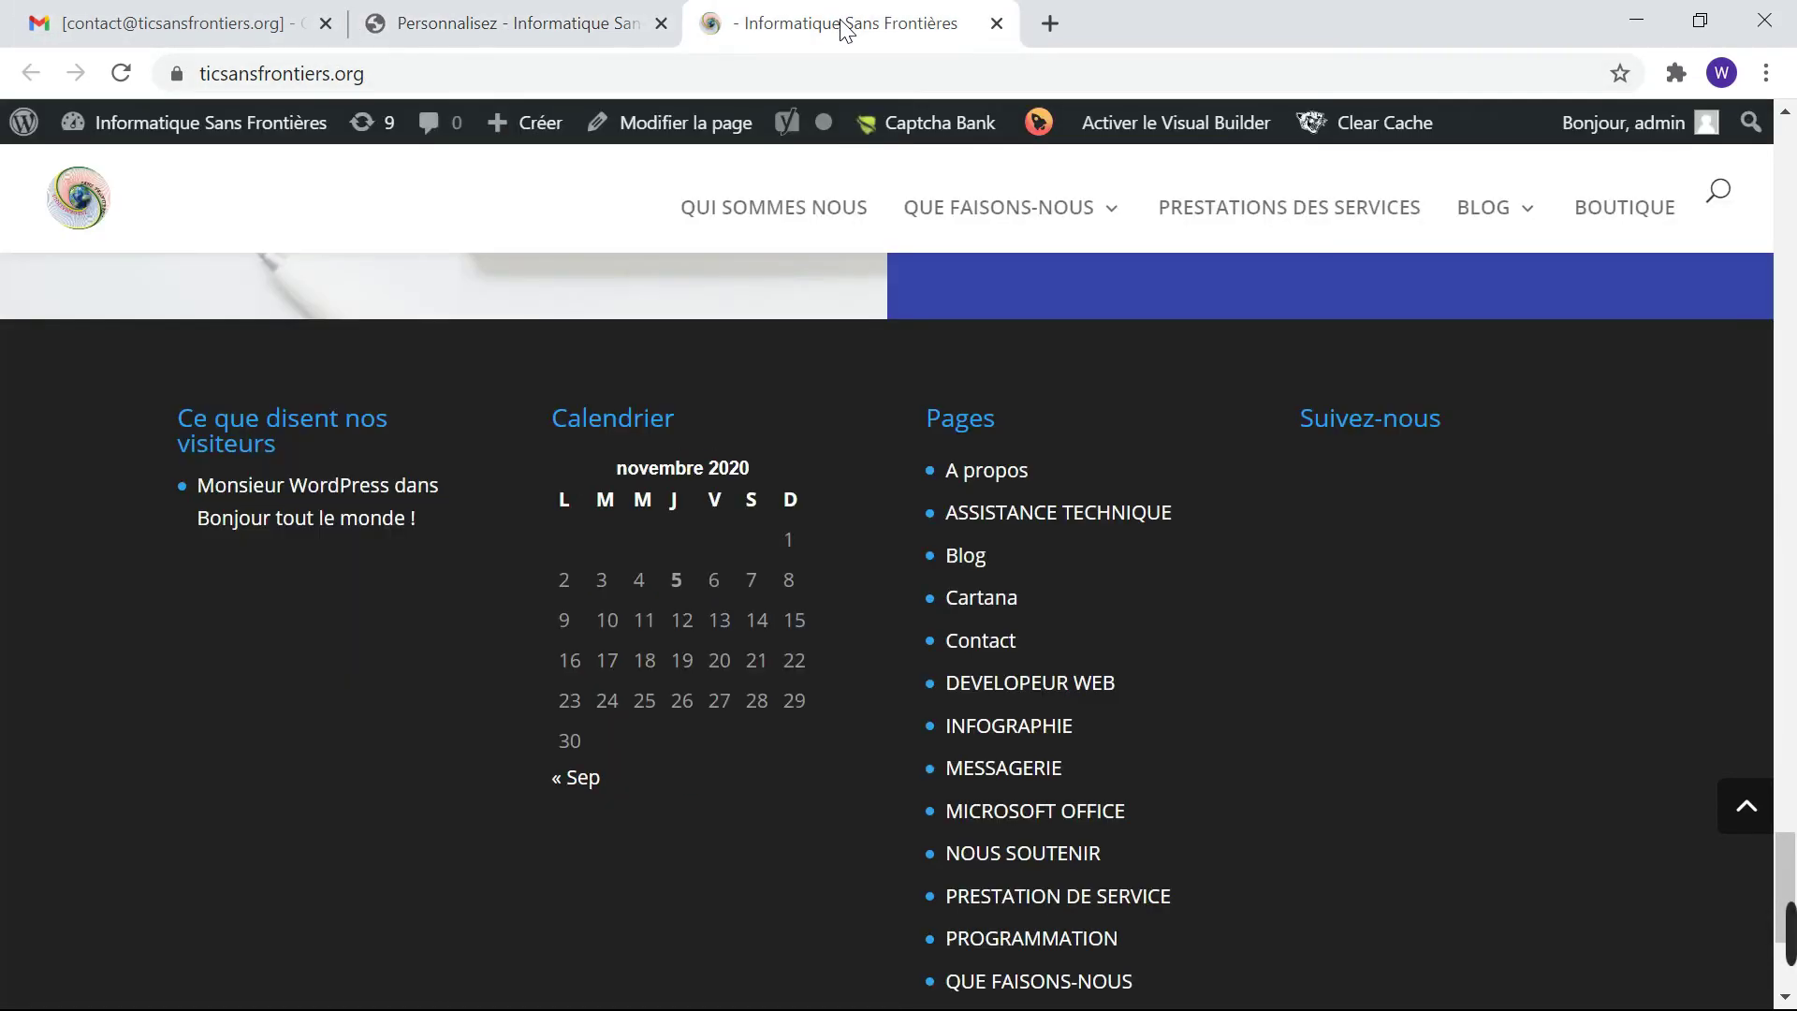
left_click(119, 77)
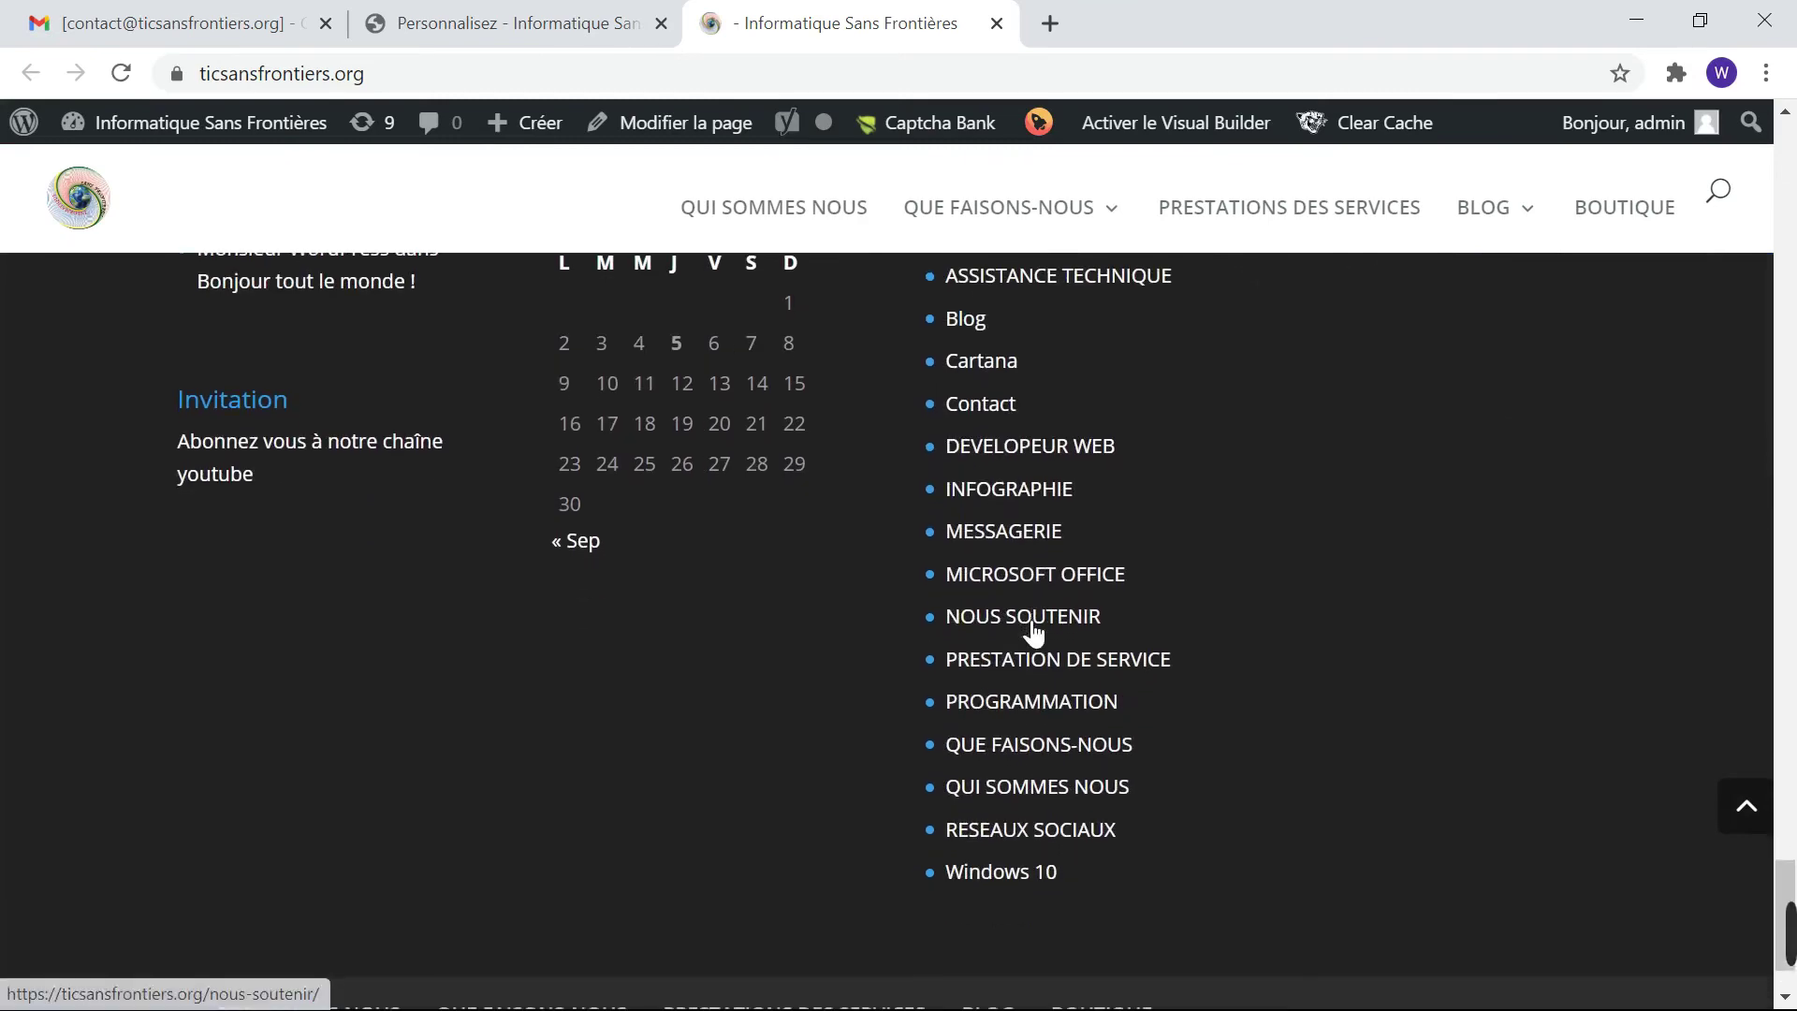
scroll(1020, 615, "down", 2)
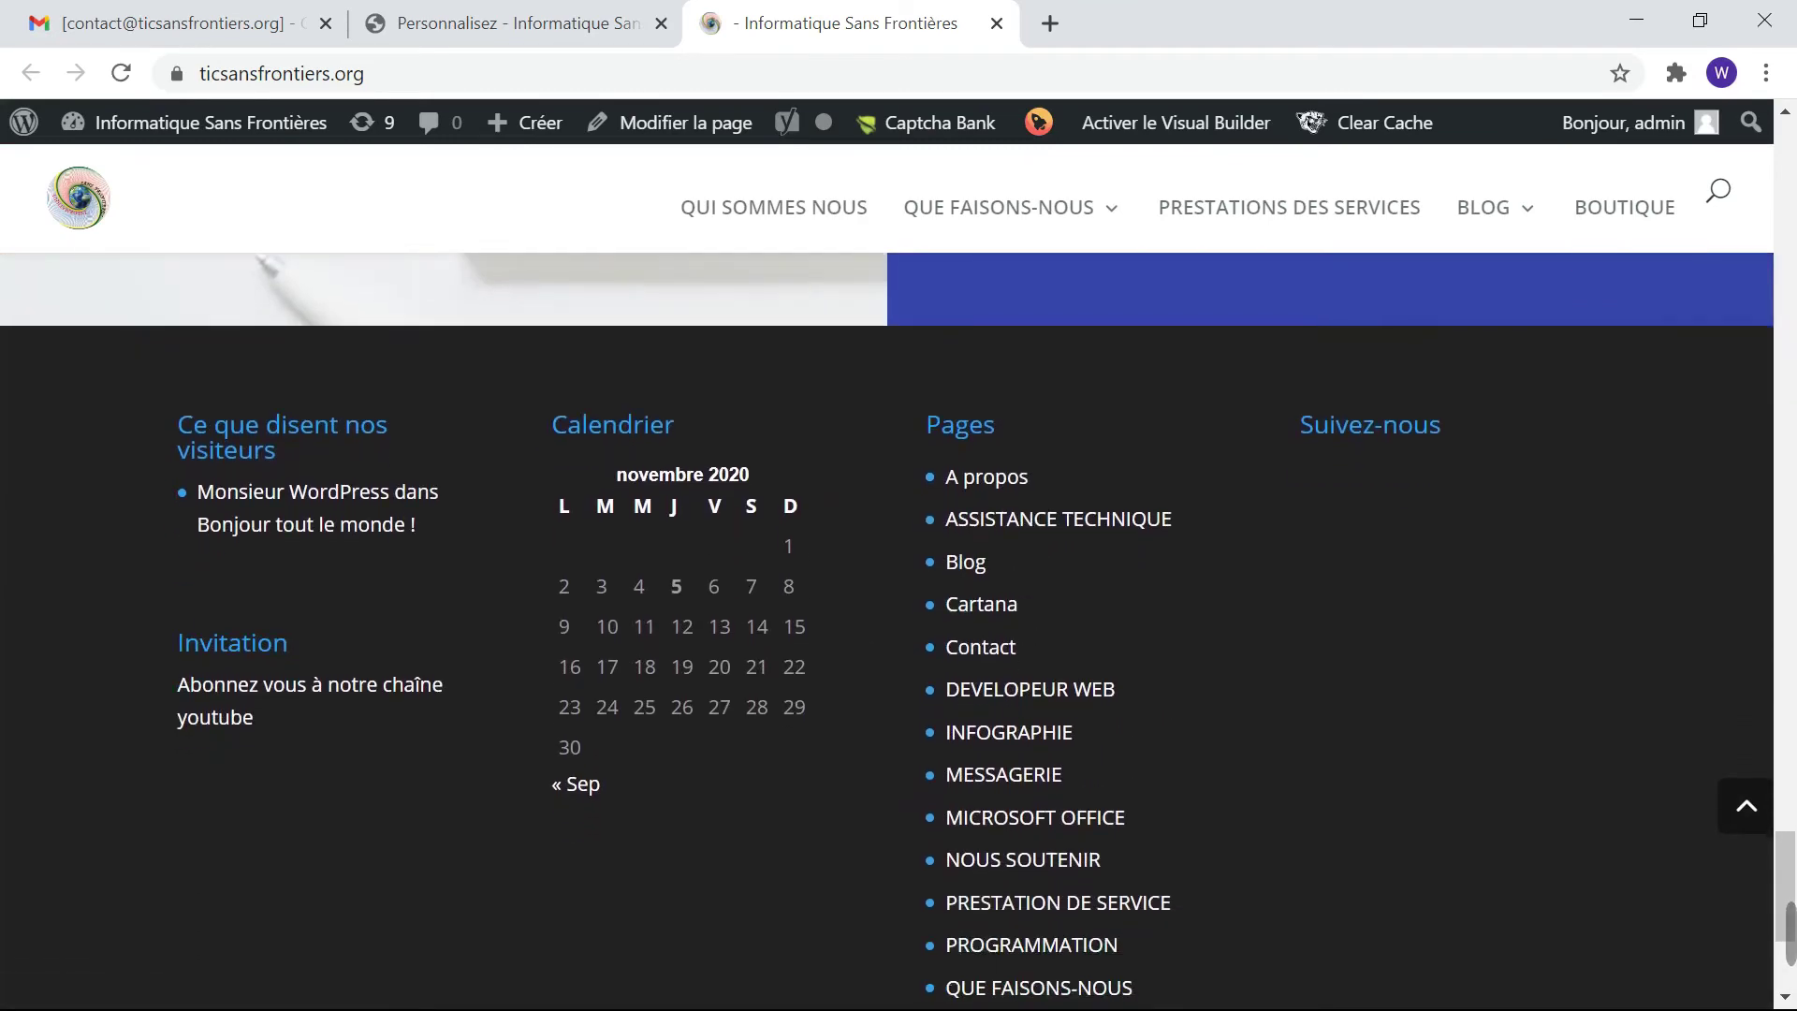
scroll(1131, 738, "down", 5)
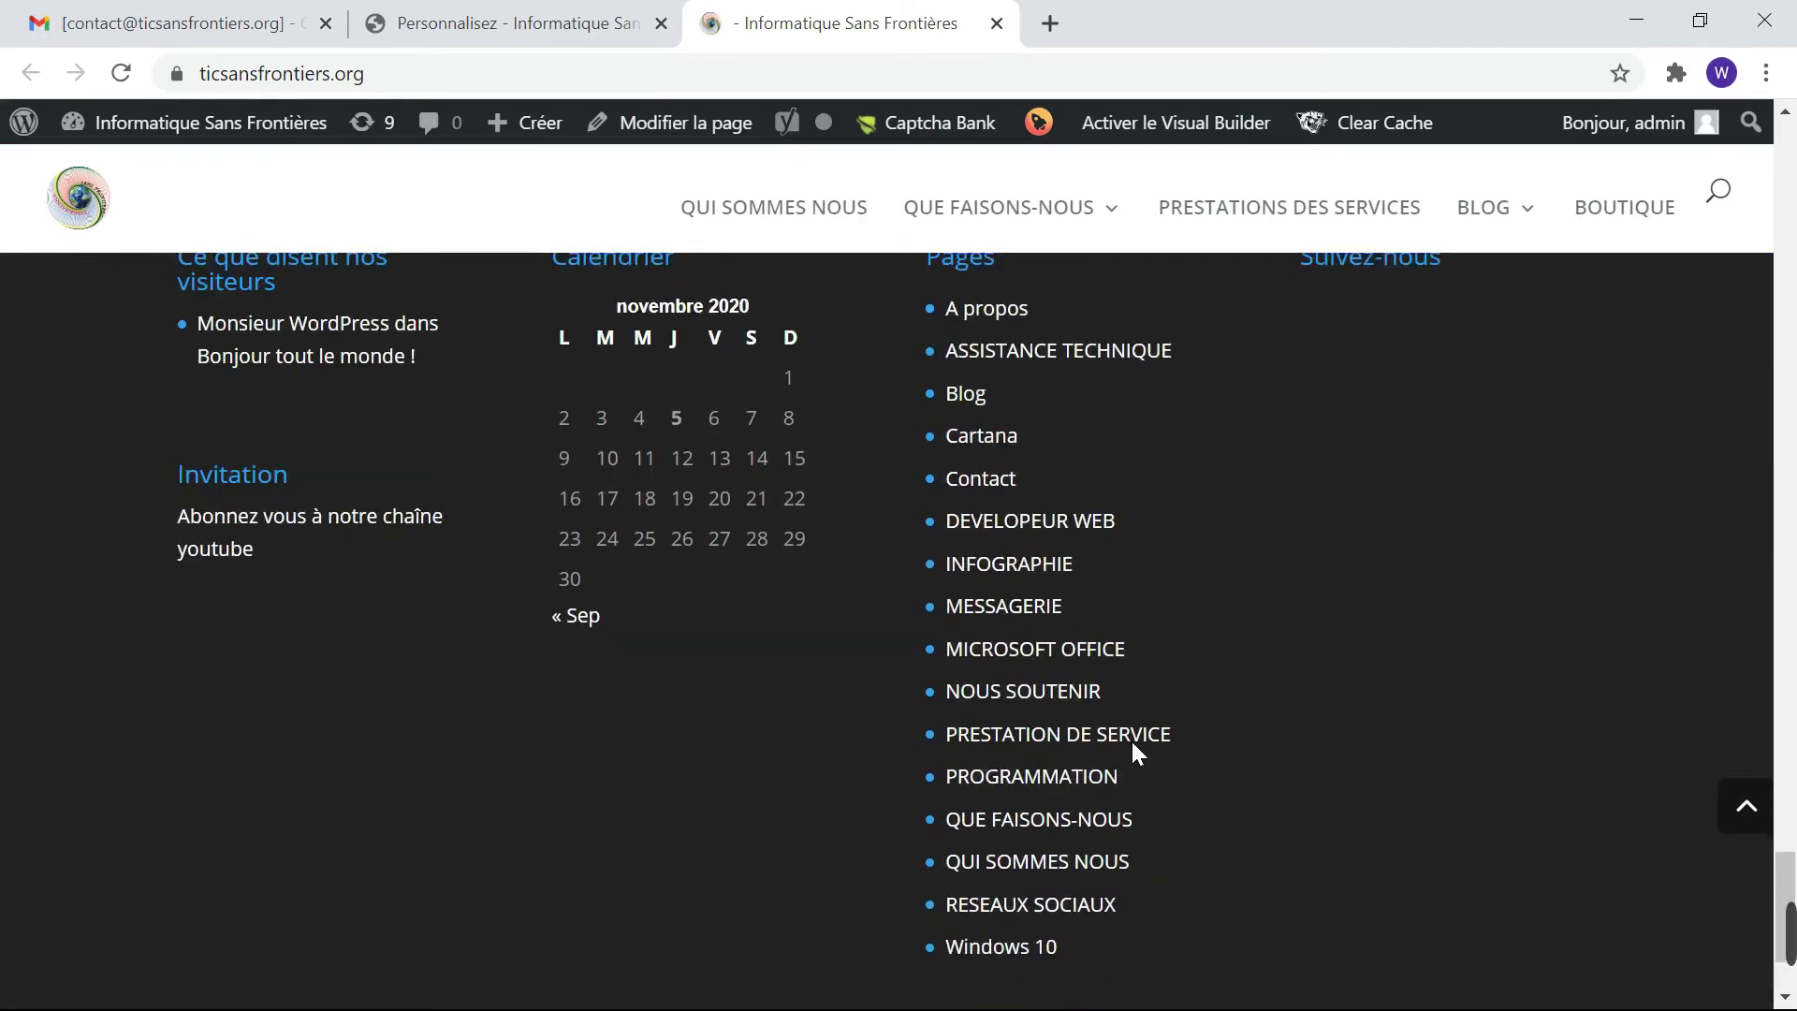
scroll(1131, 738, "up", 3)
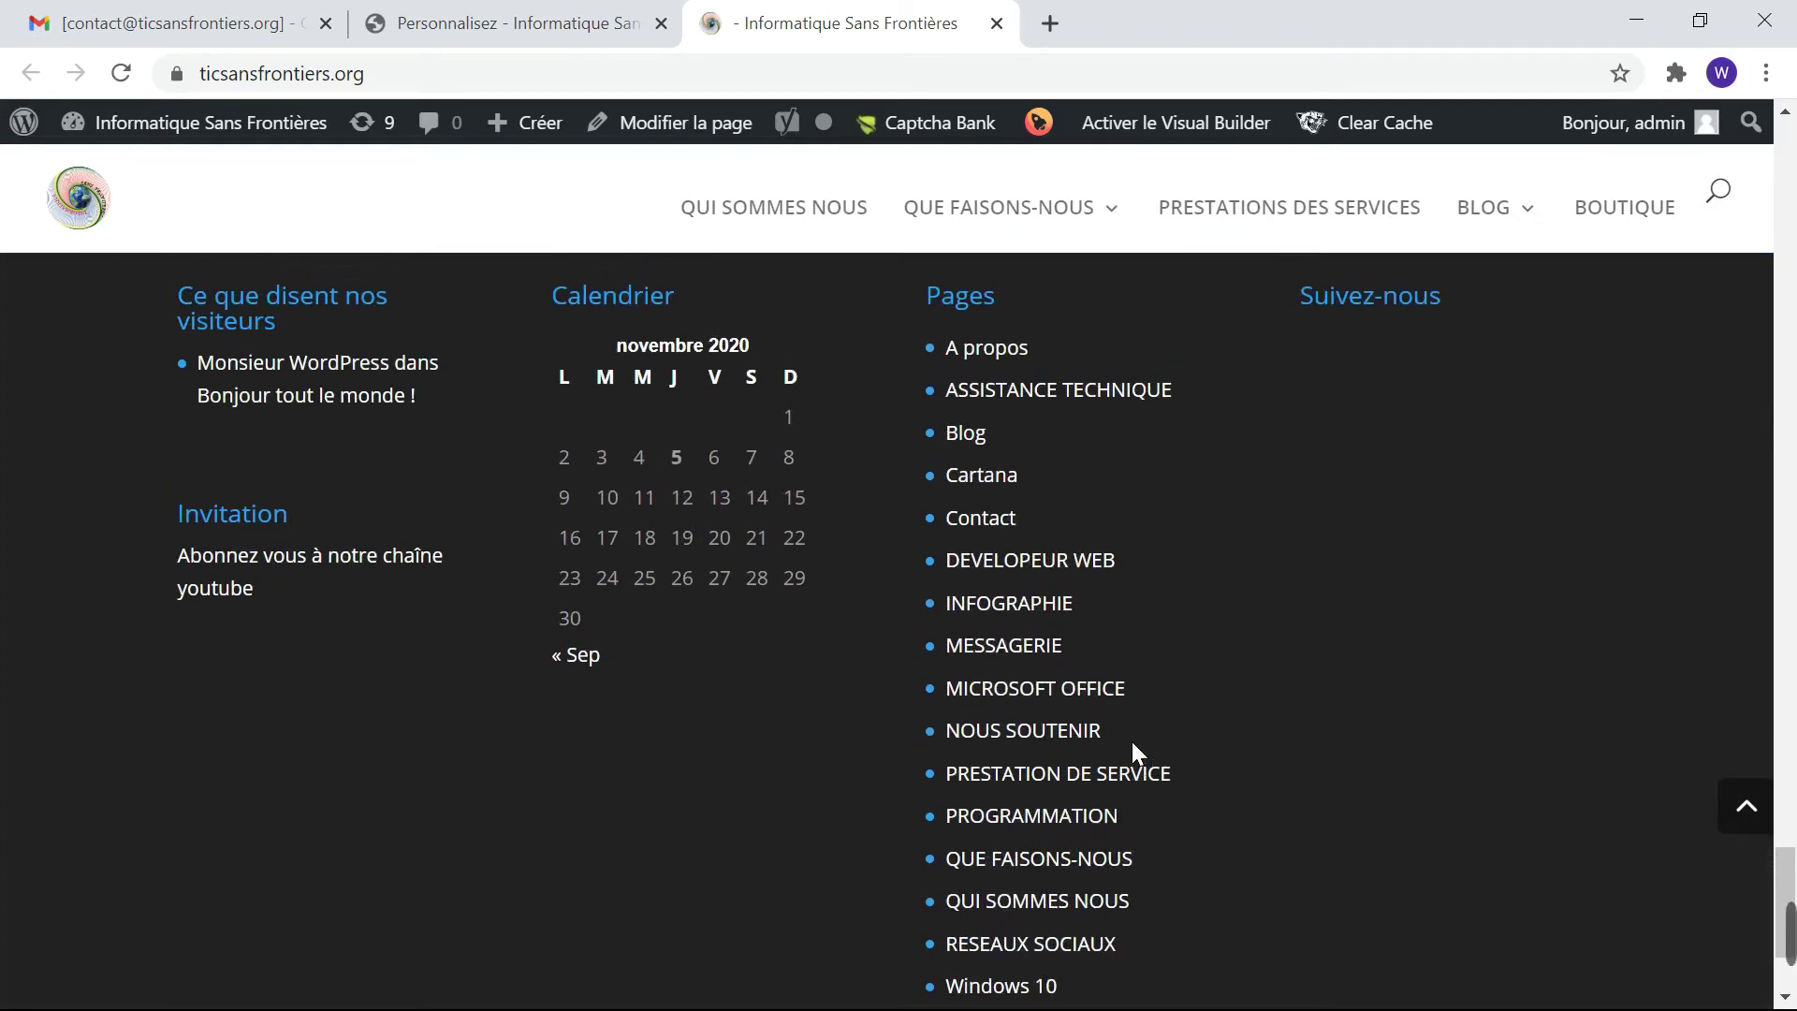
Return to the customizer, add a Widget Adsense to Zone Pied de page #6 and look at its code field.
key("ctrl+shift+Tab")
left_click(55, 251)
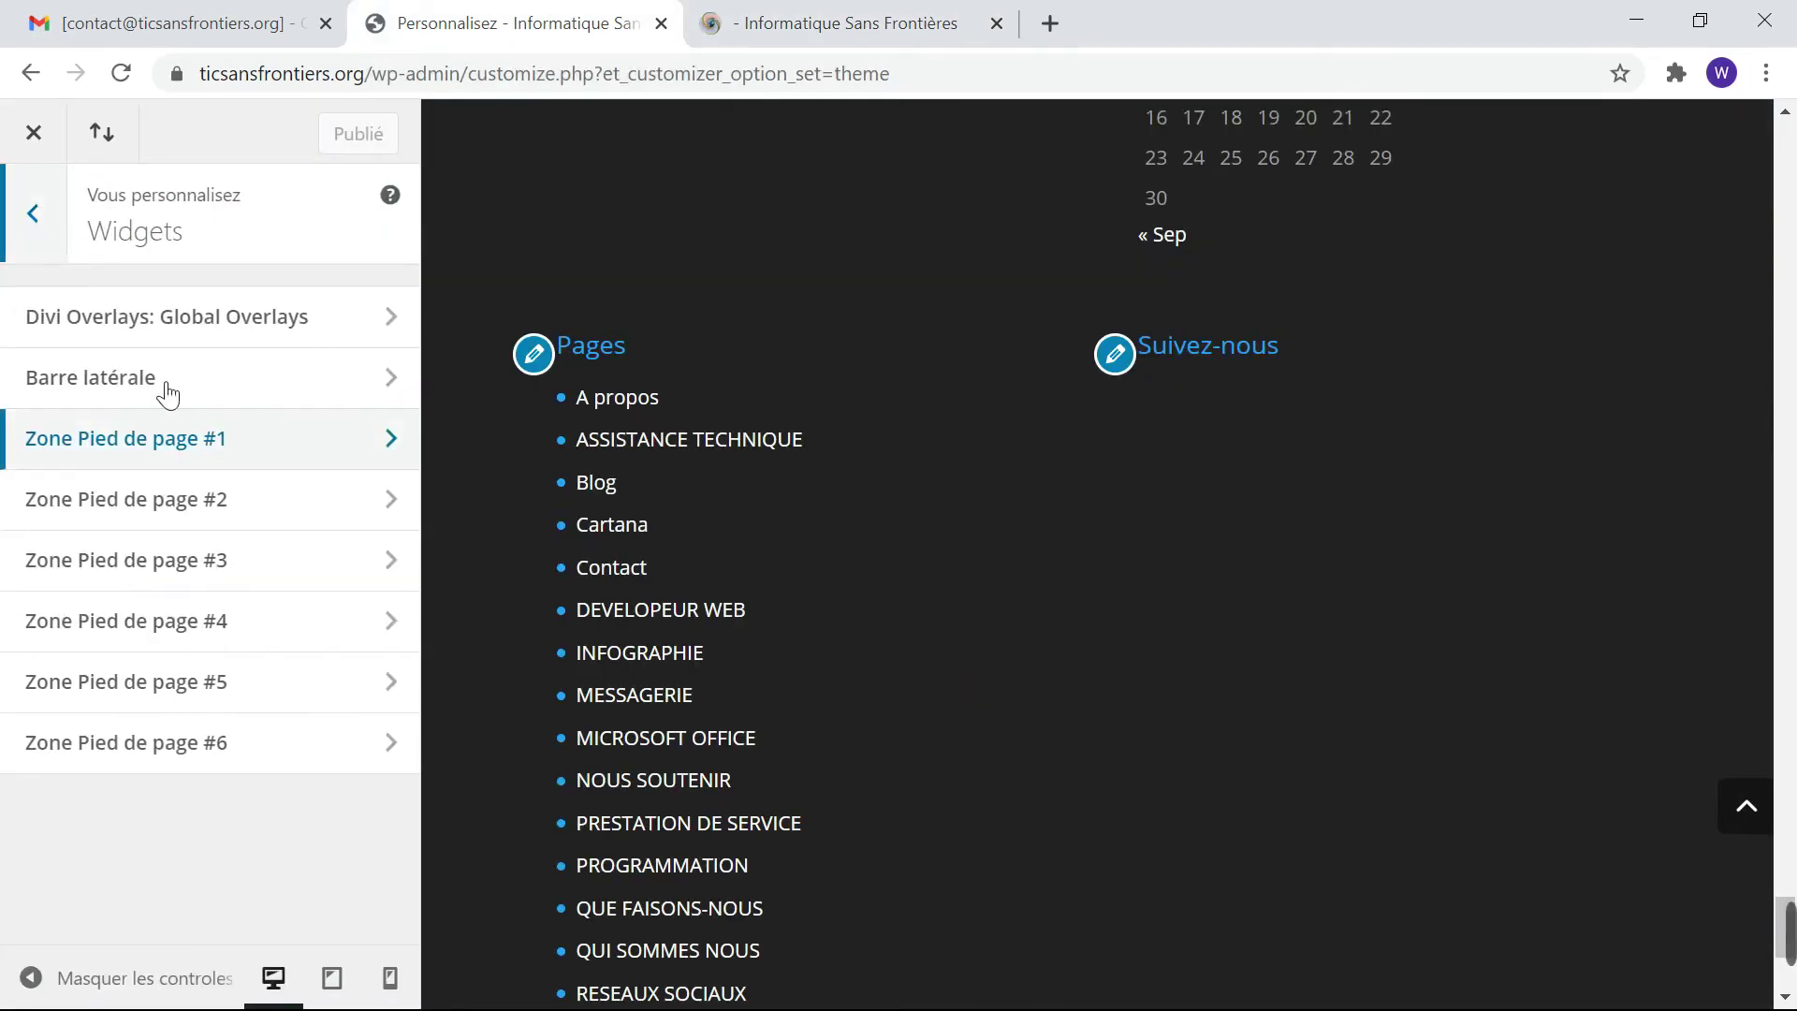
left_click(387, 750)
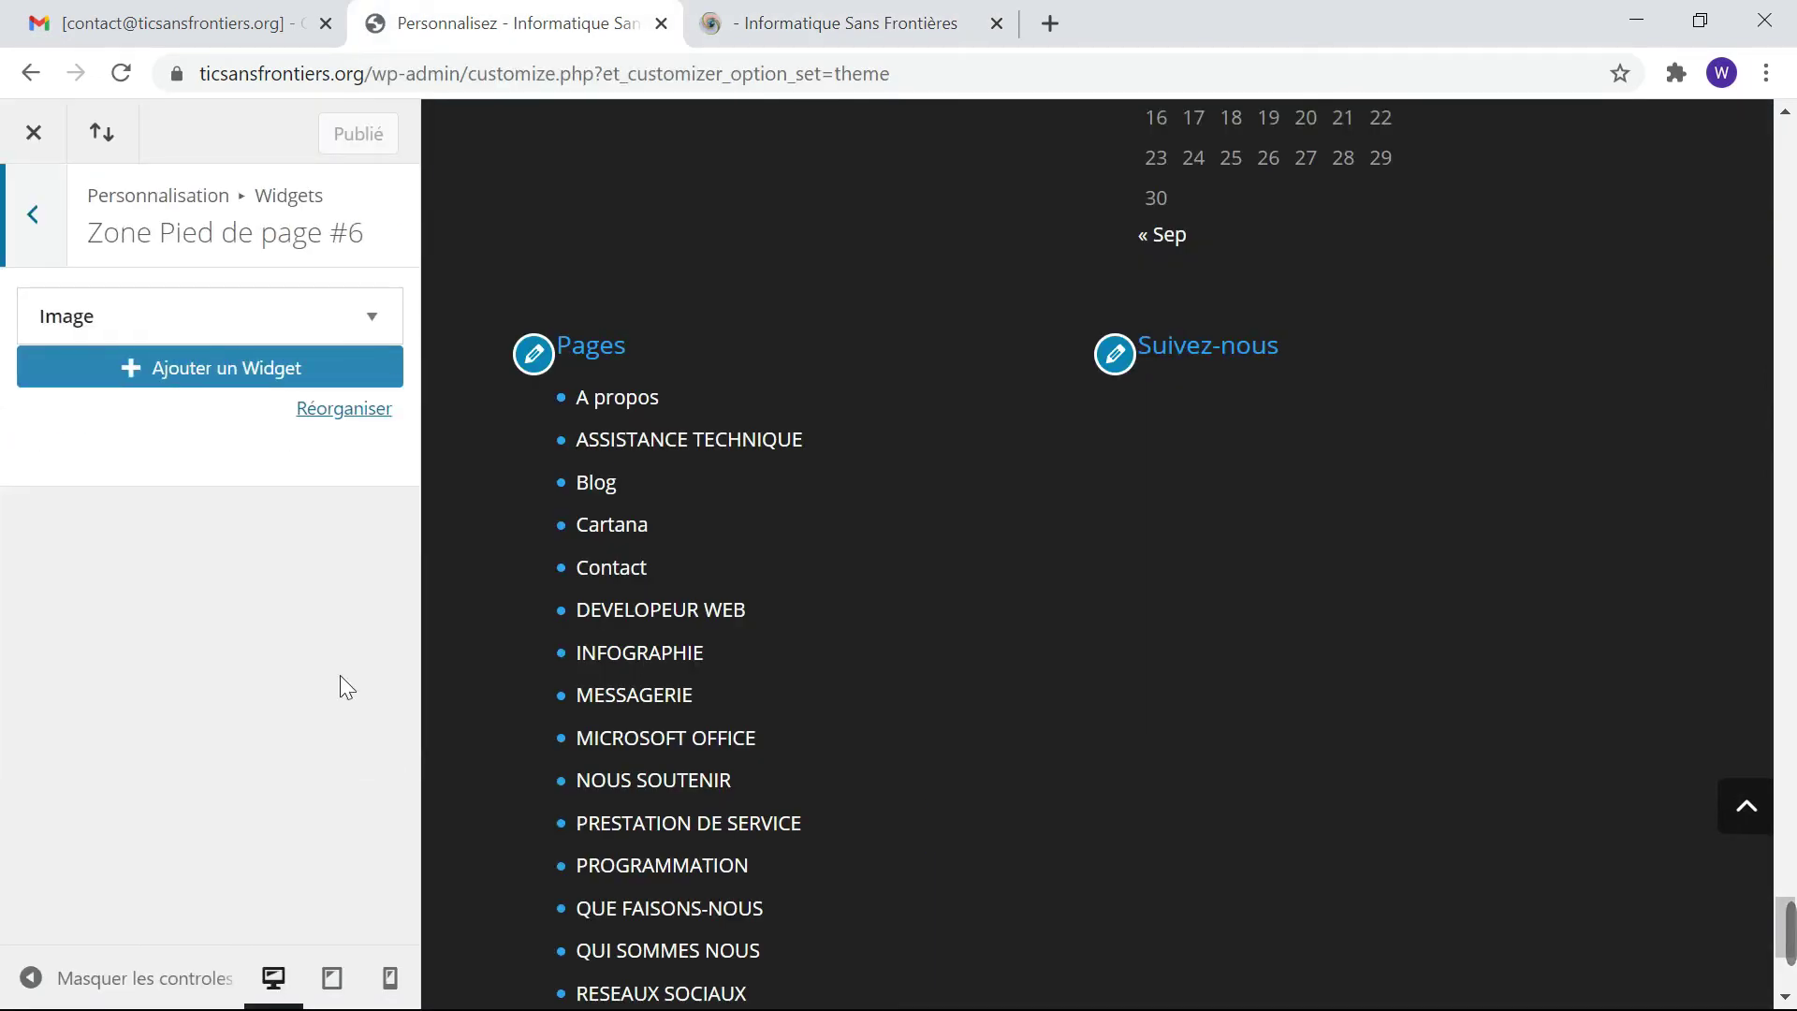
left_click(257, 381)
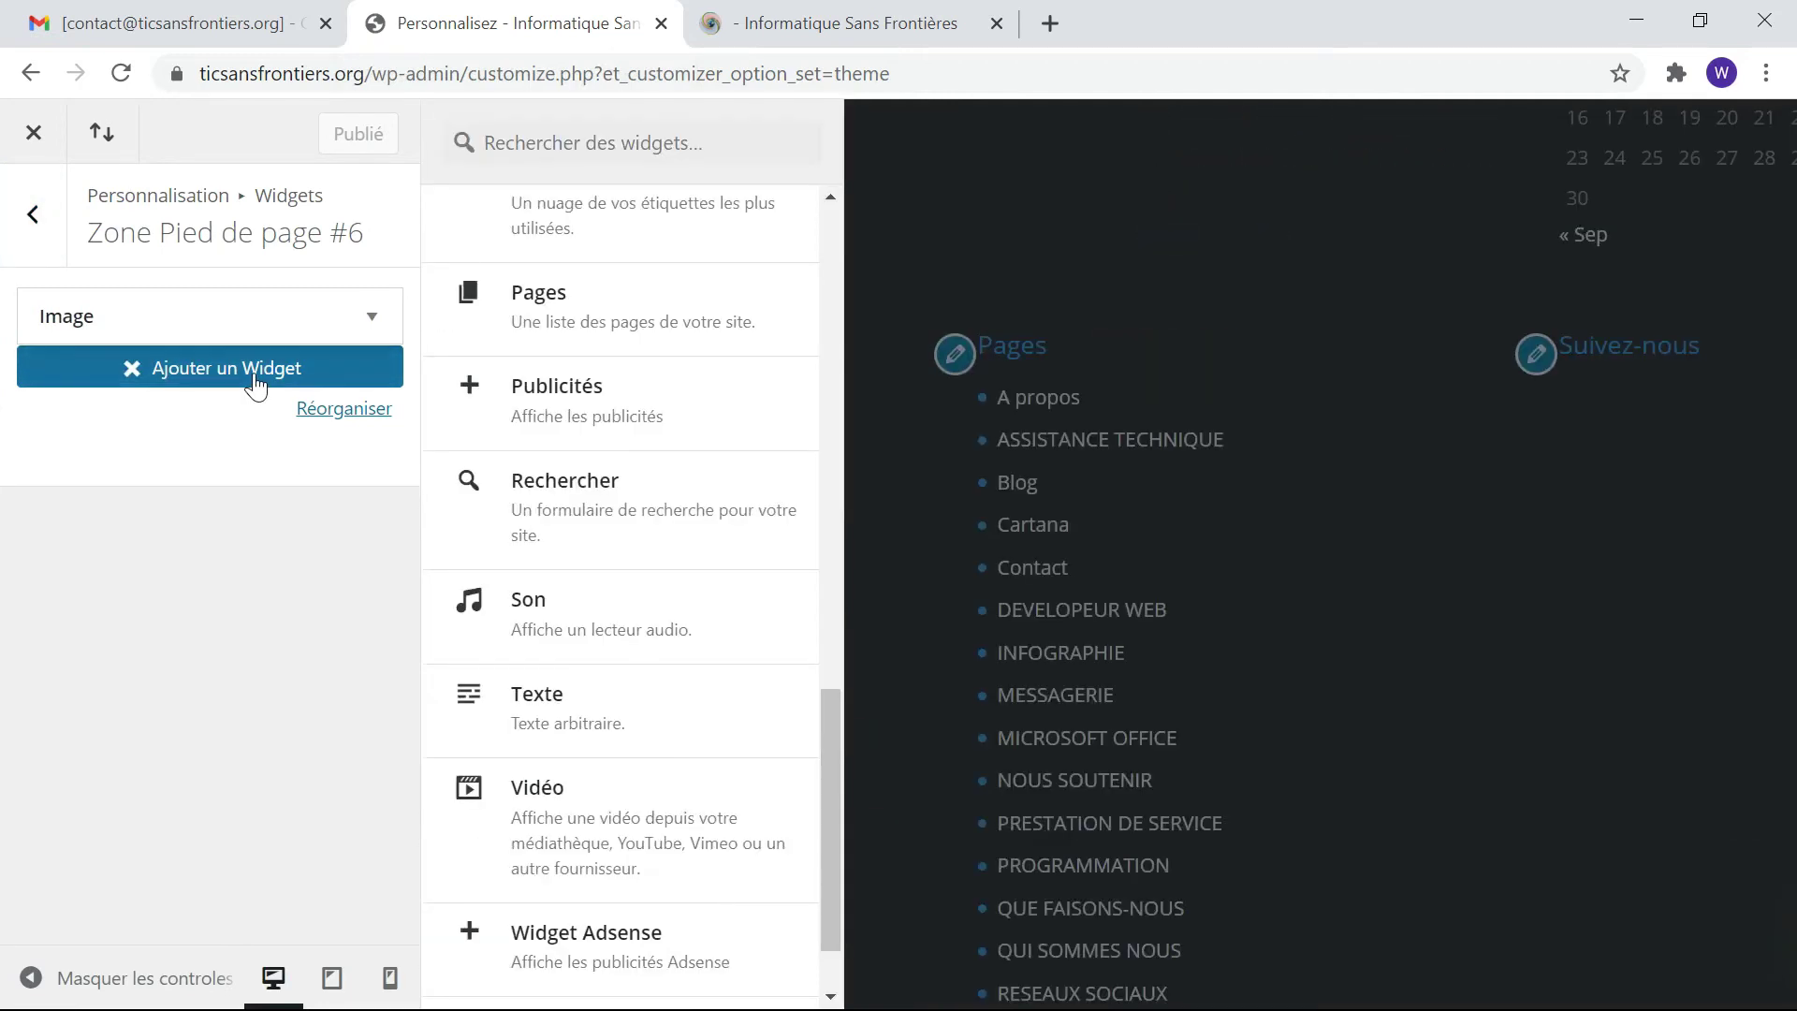
scroll(597, 655, "down", 1)
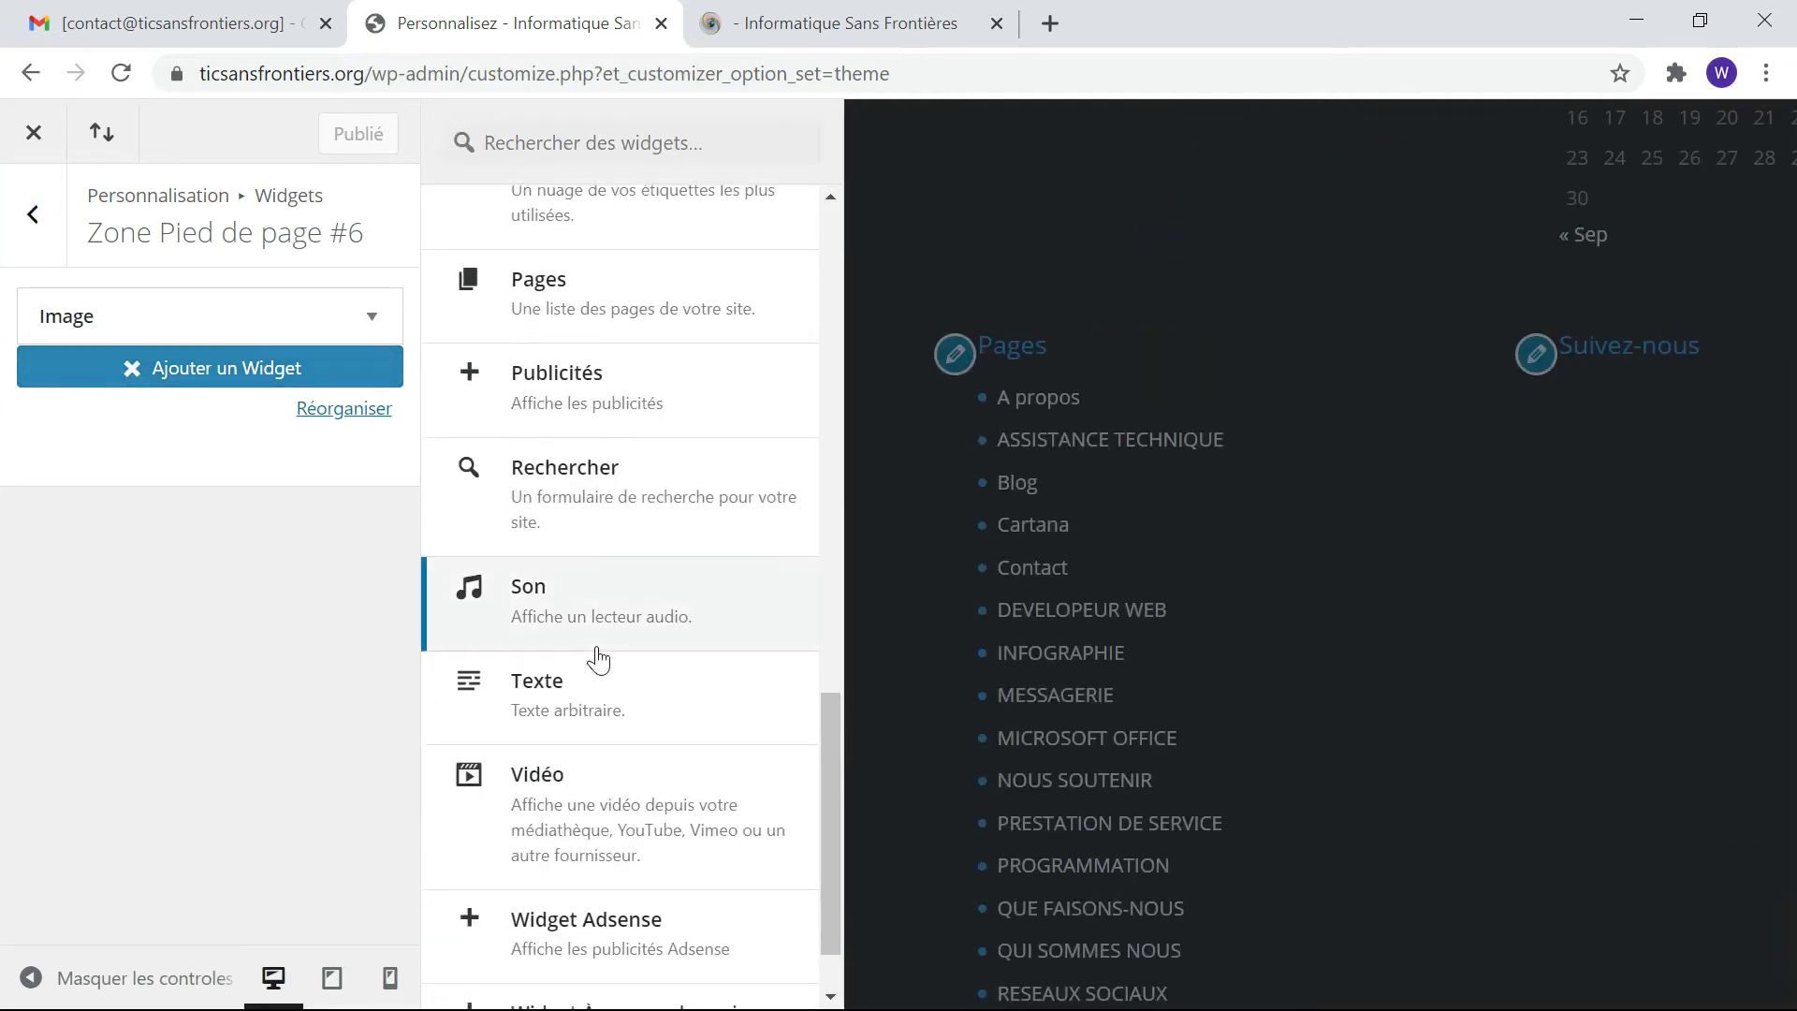
left_click(568, 861)
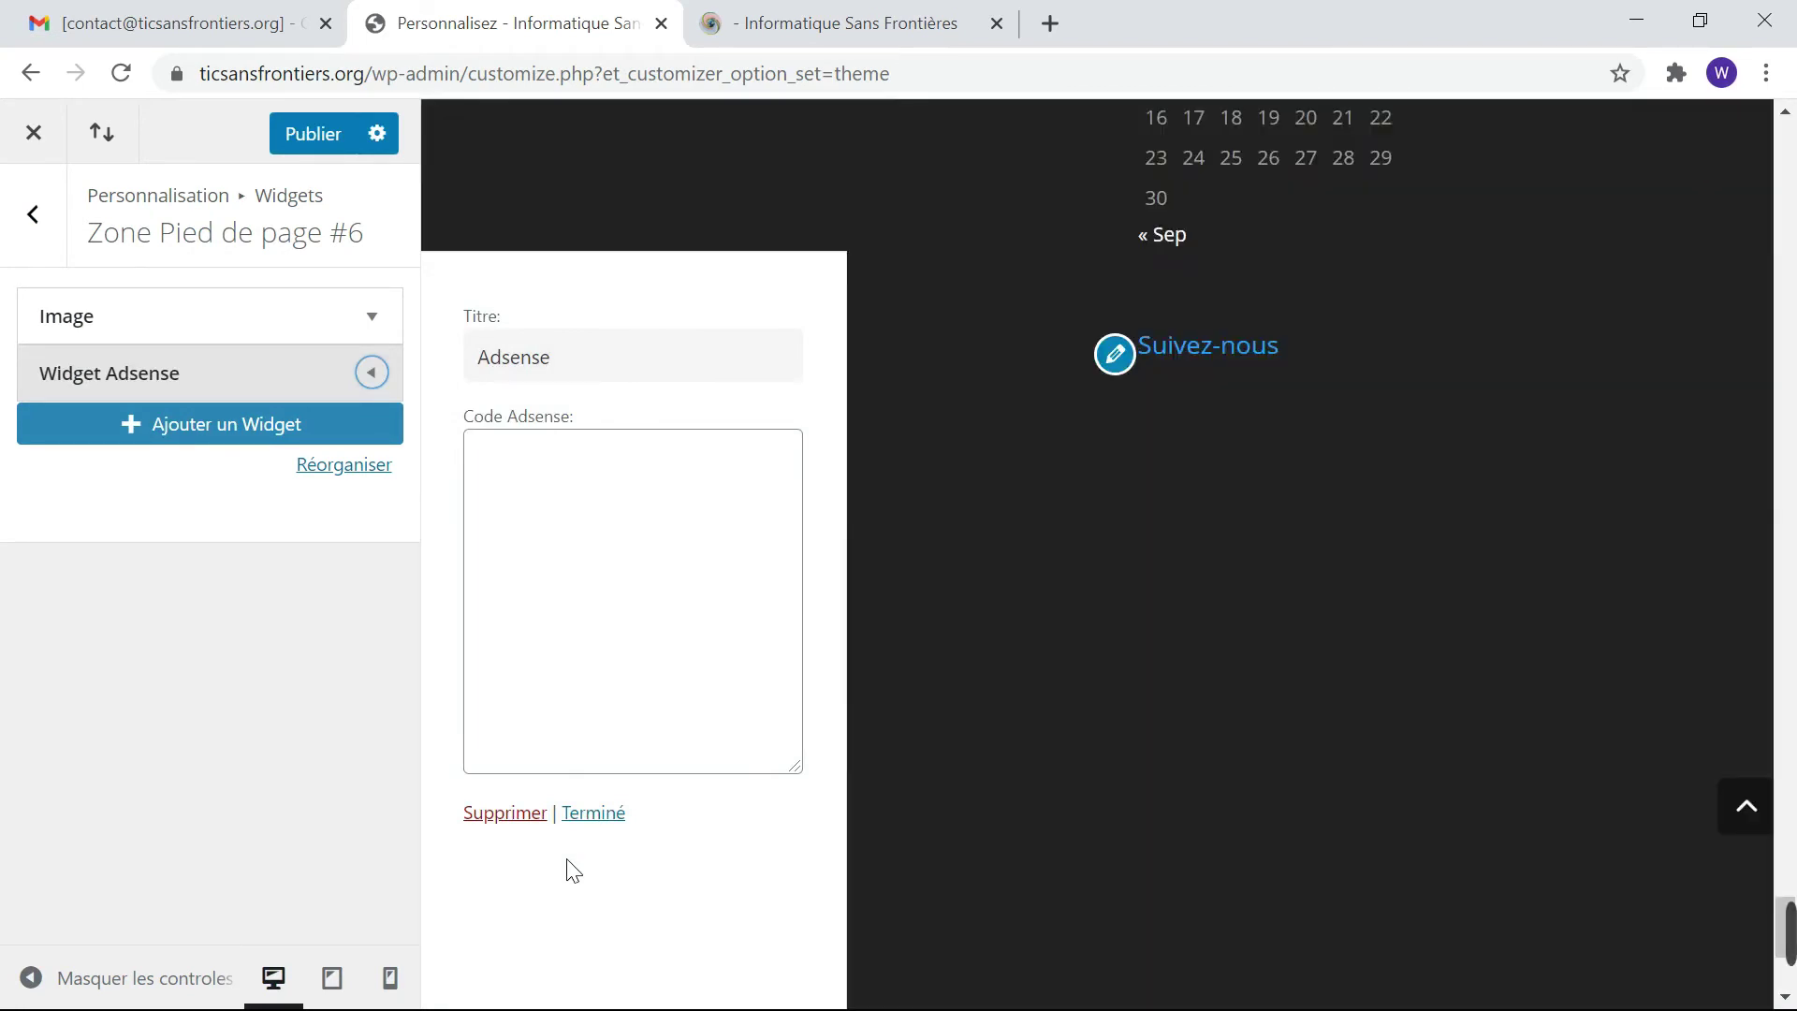
left_click(474, 449)
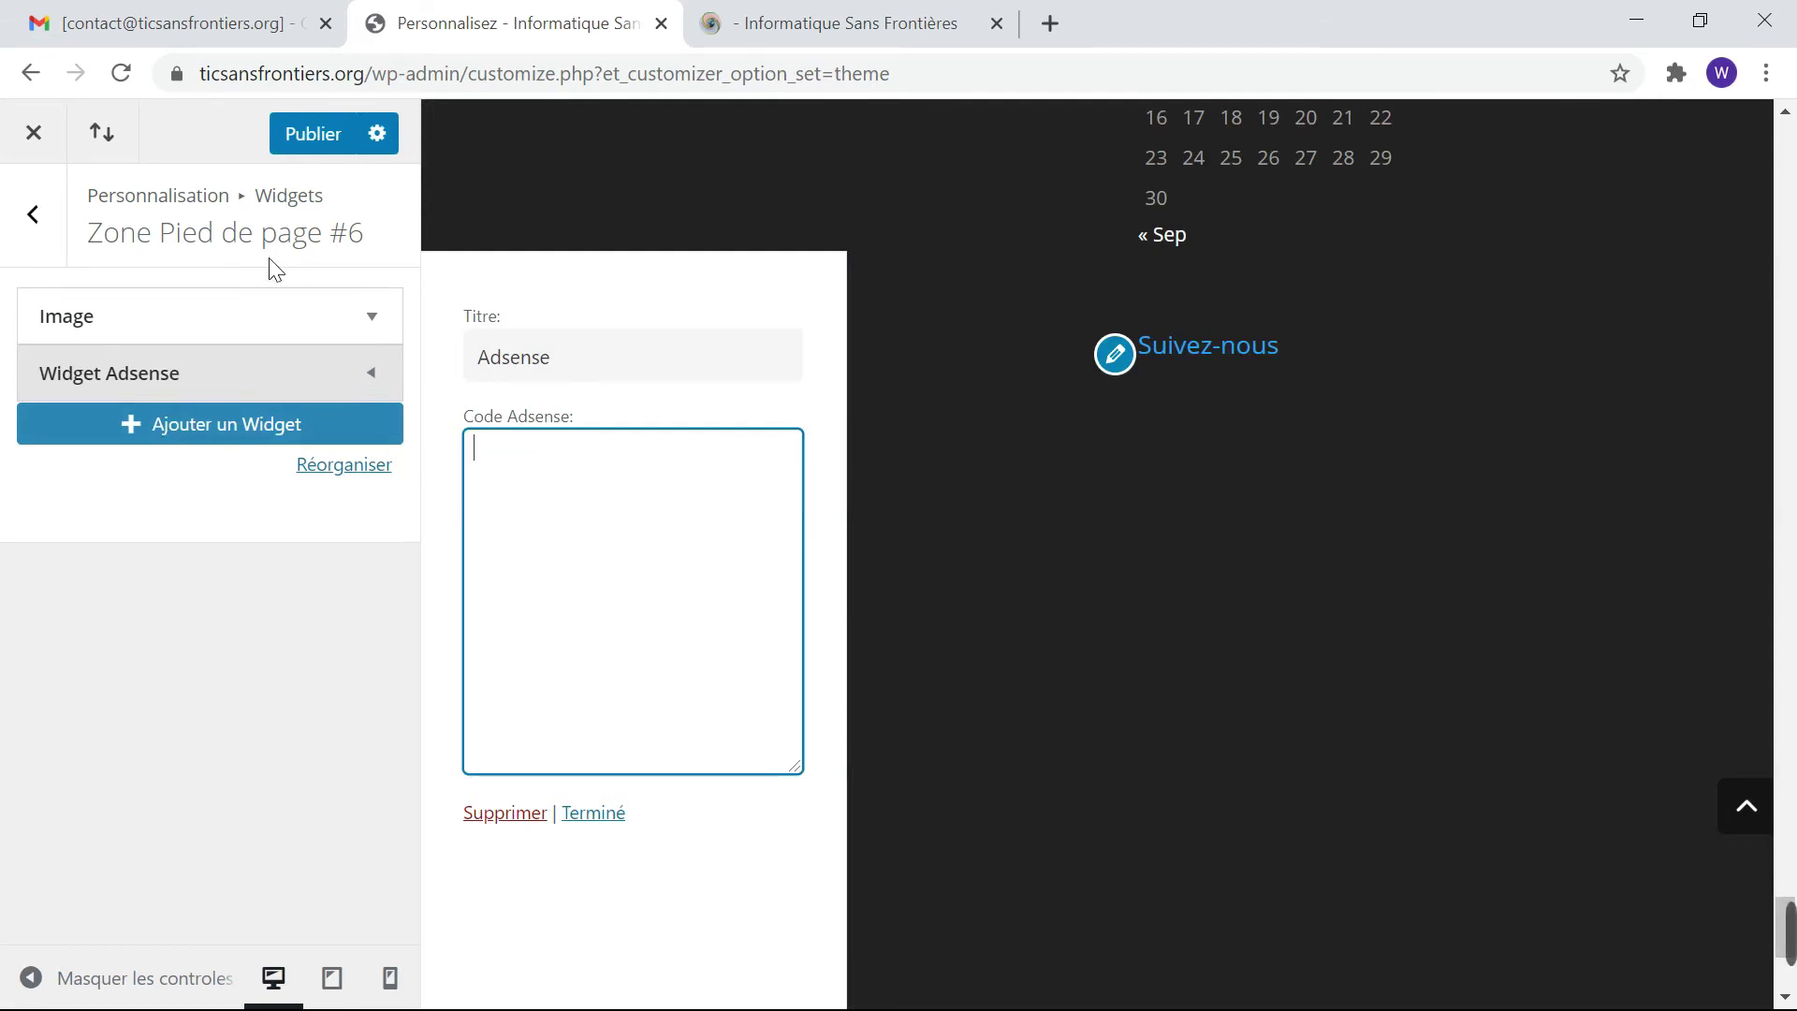
Remove the Widget Adsense from Zone Pied de page #6.
left_click(59, 236)
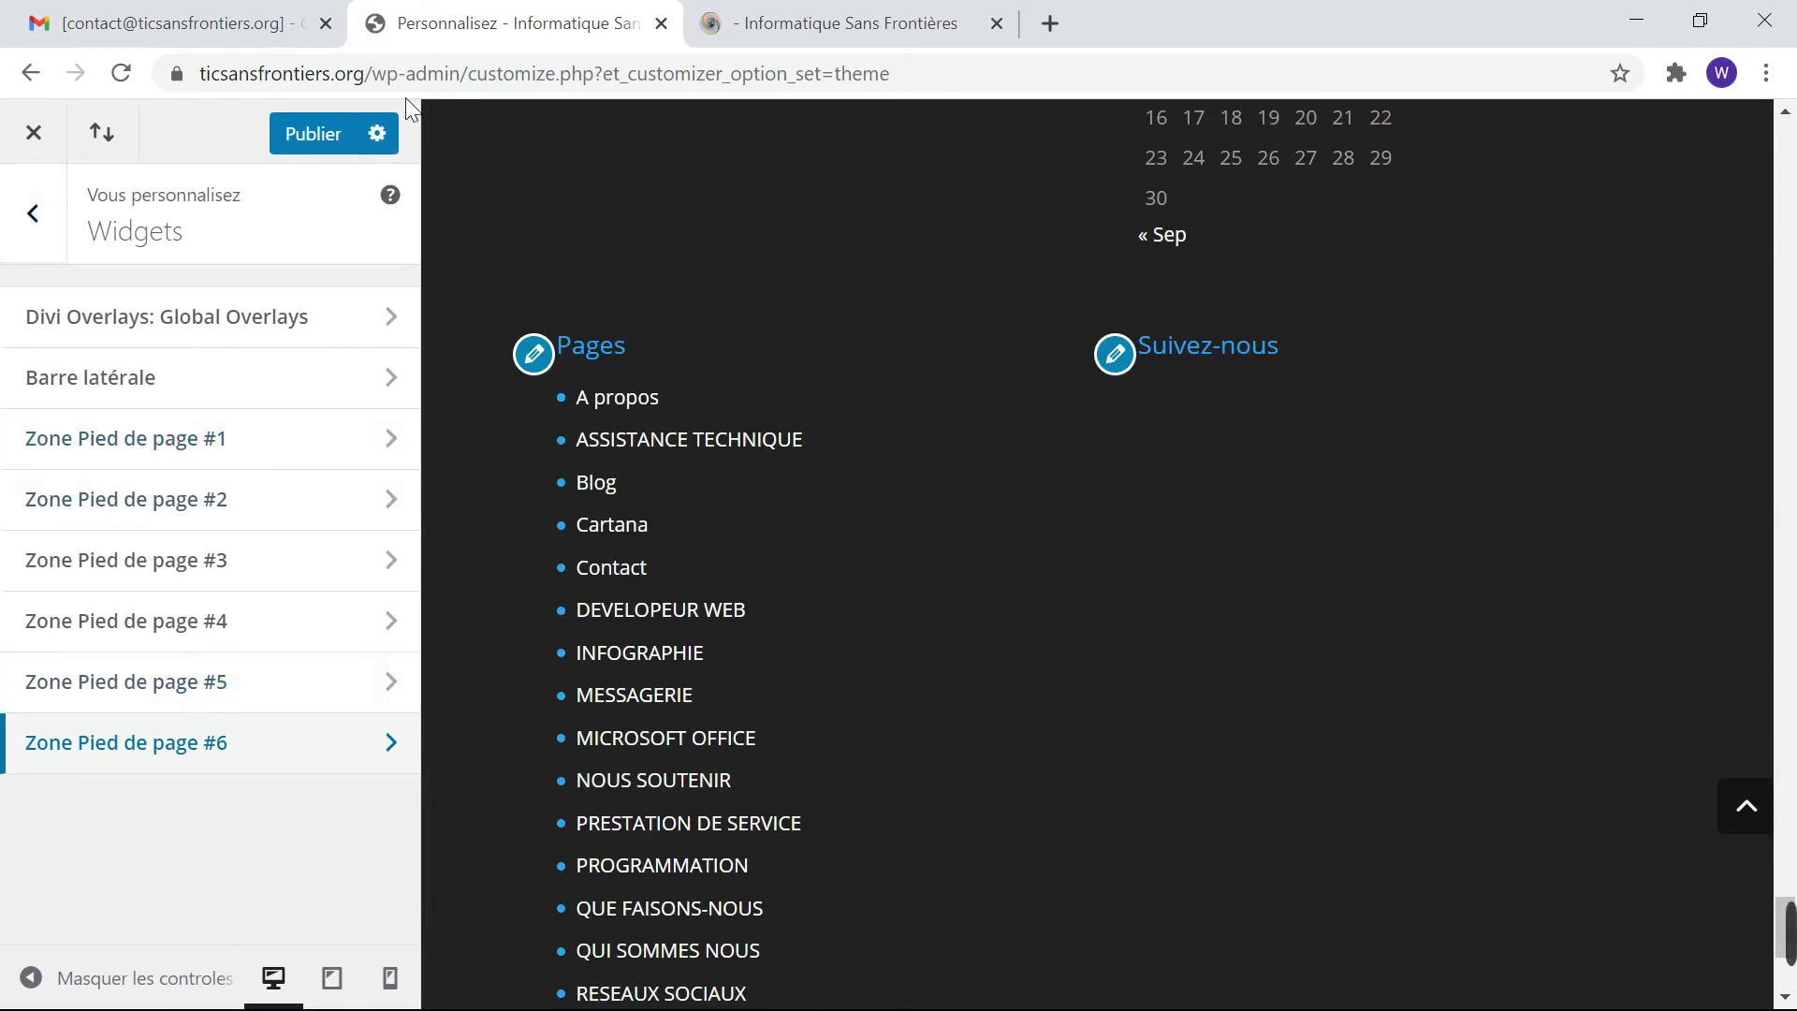
left_click(309, 743)
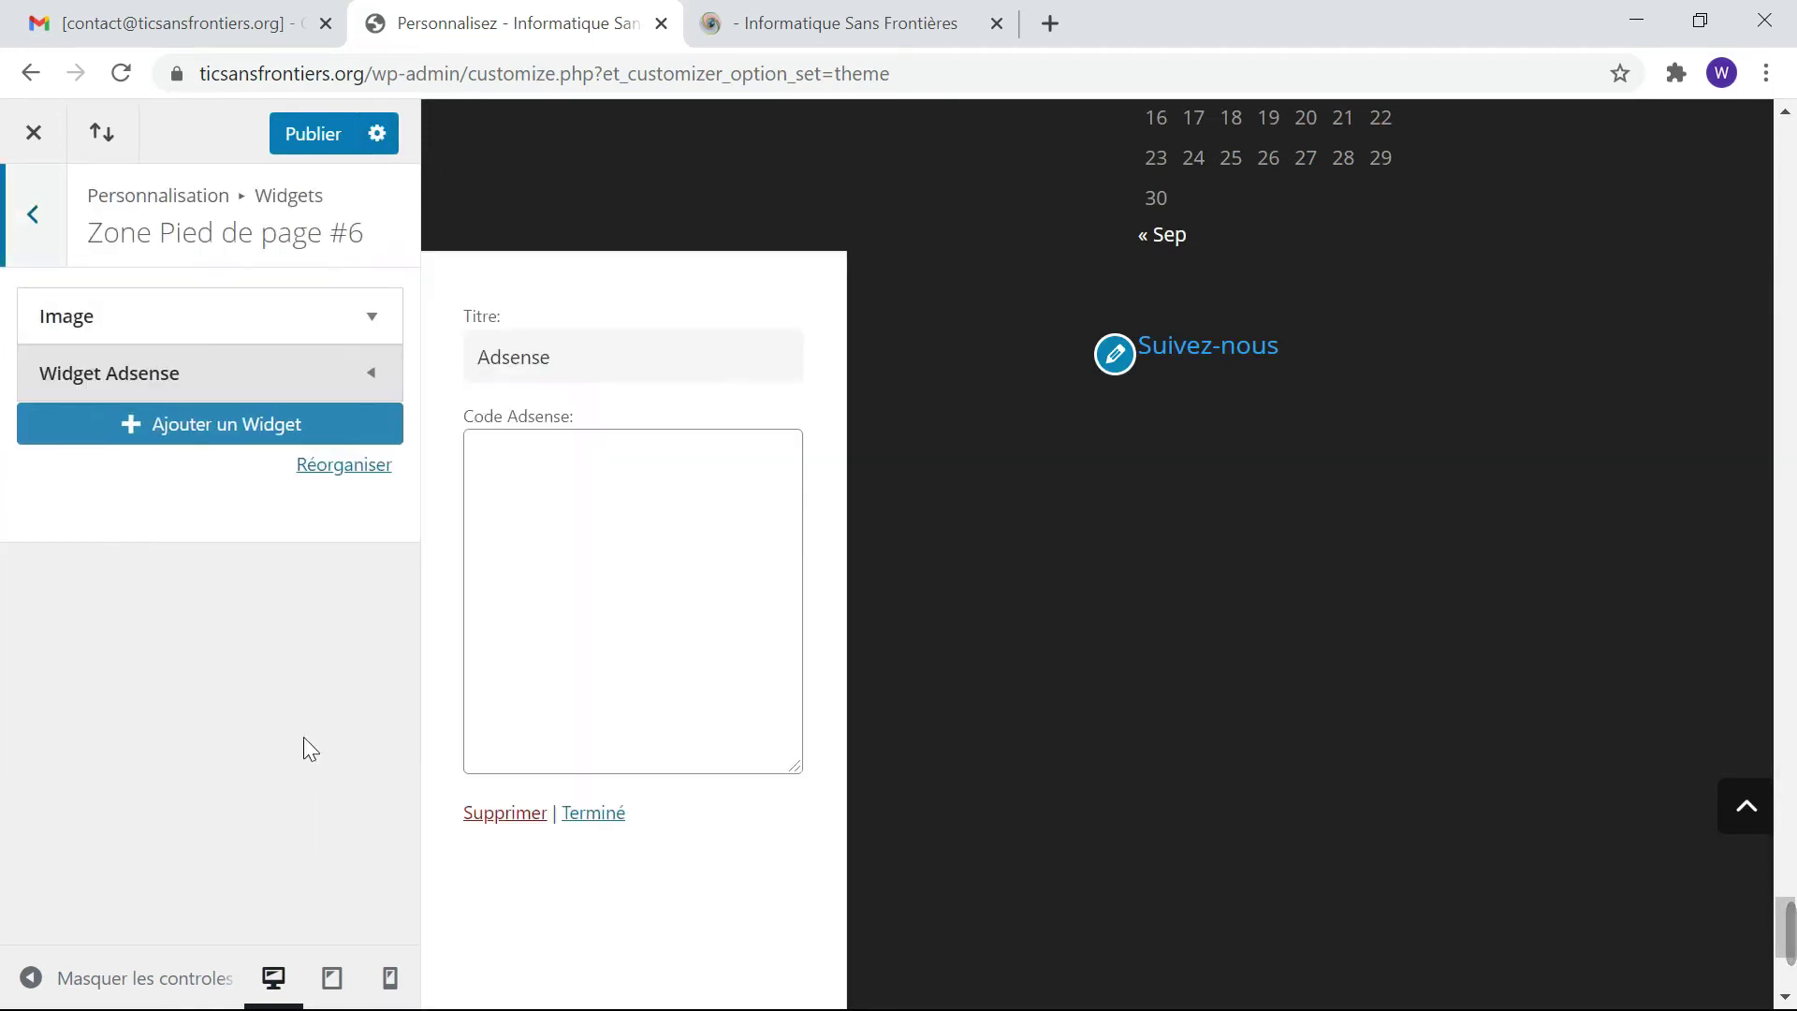
left_click(529, 813)
Add a Widget À propos de moi to Zone Pied de page #6, review its fields and remove it.
left_click(365, 367)
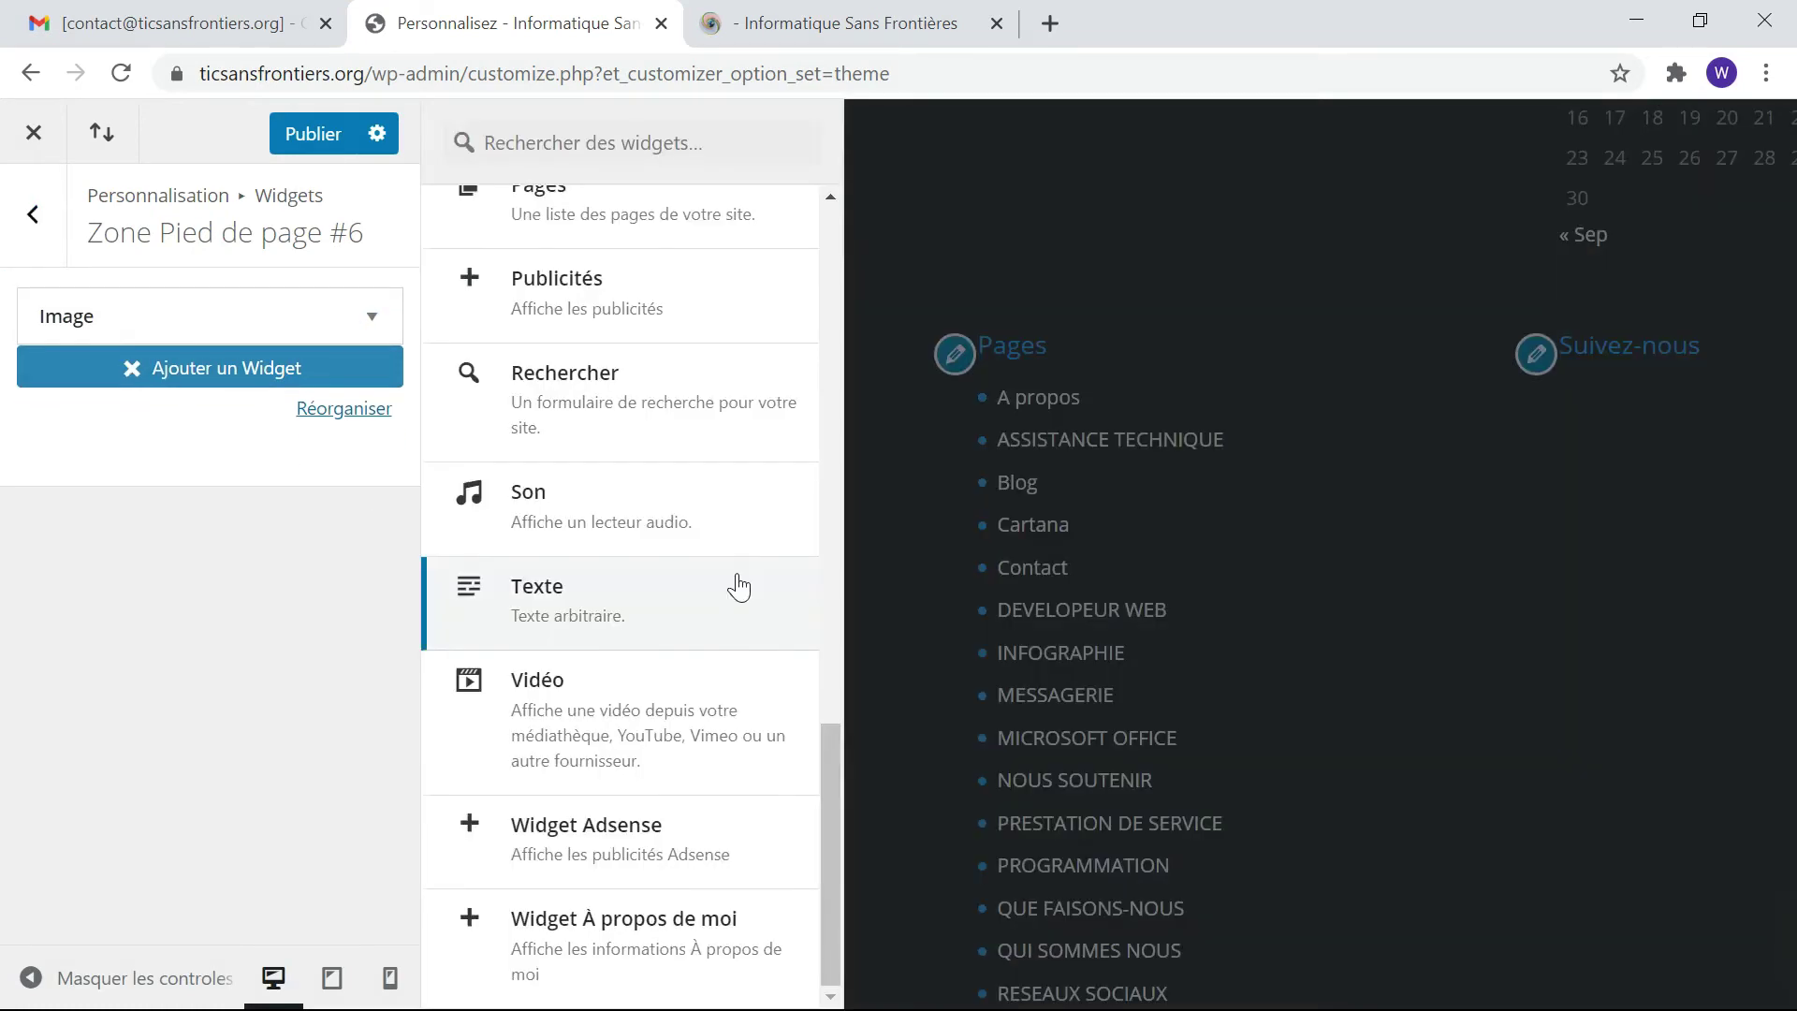
left_click(616, 926)
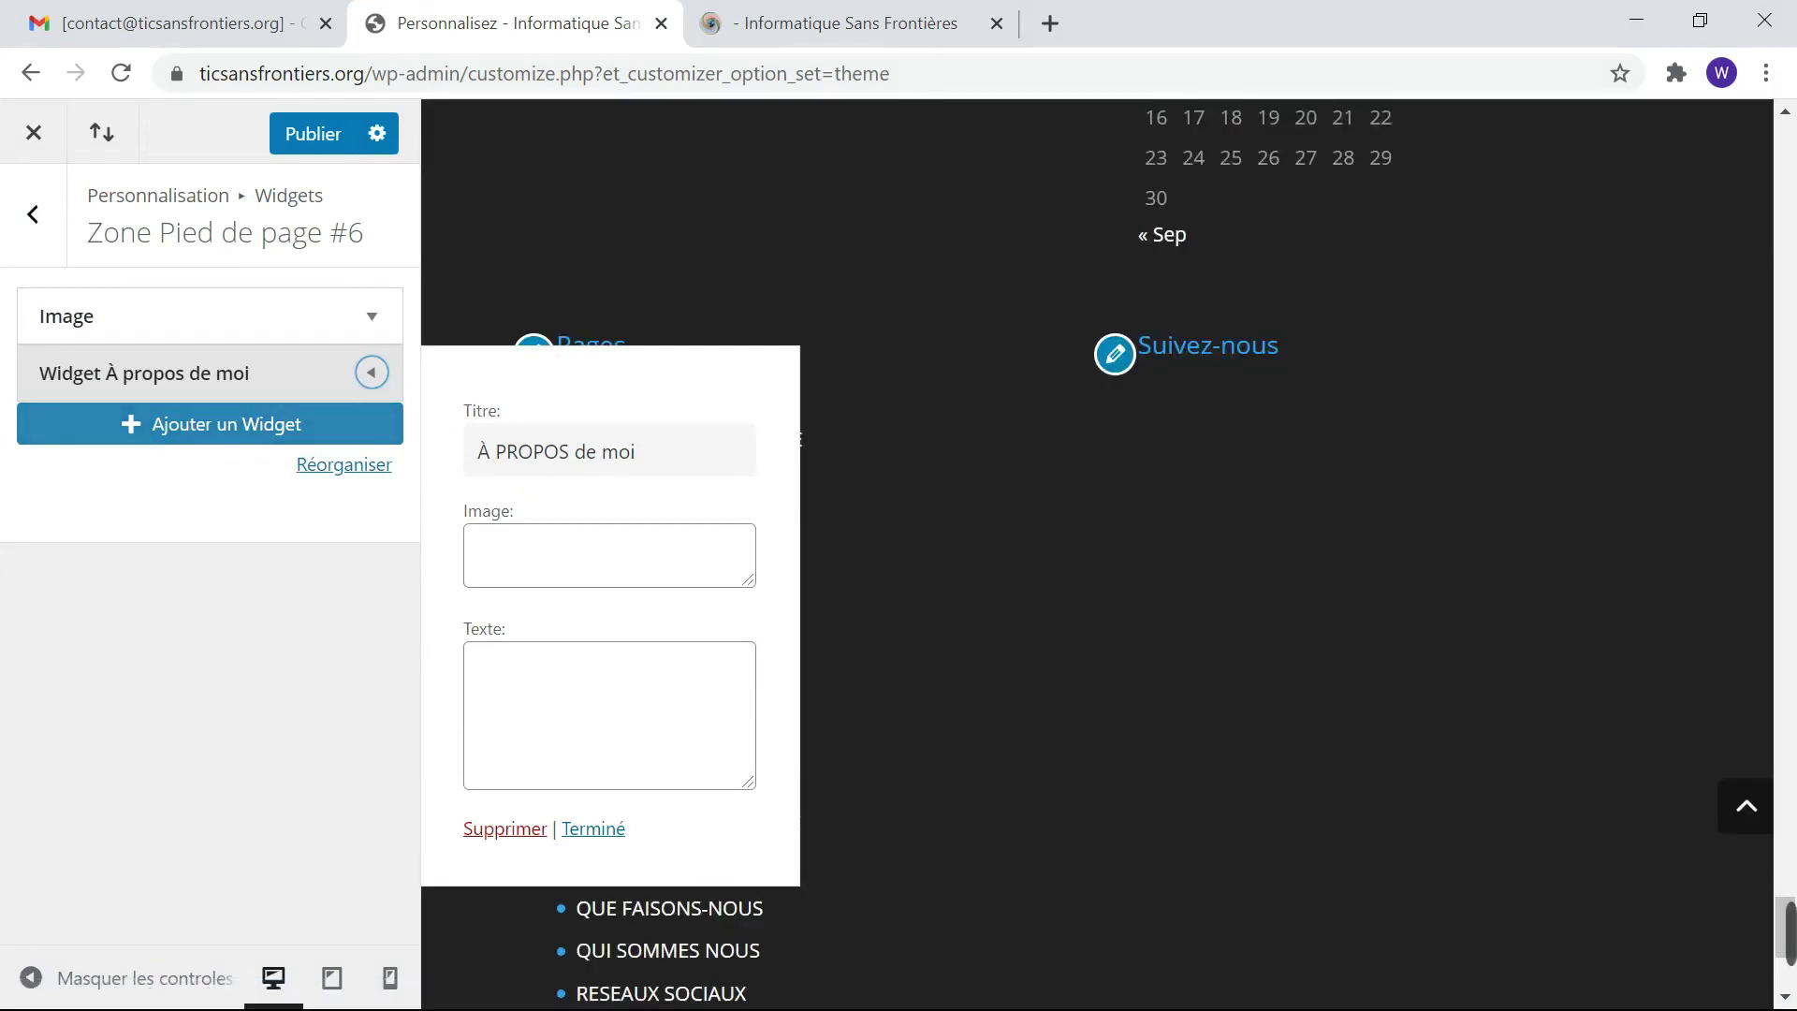
left_click(531, 832)
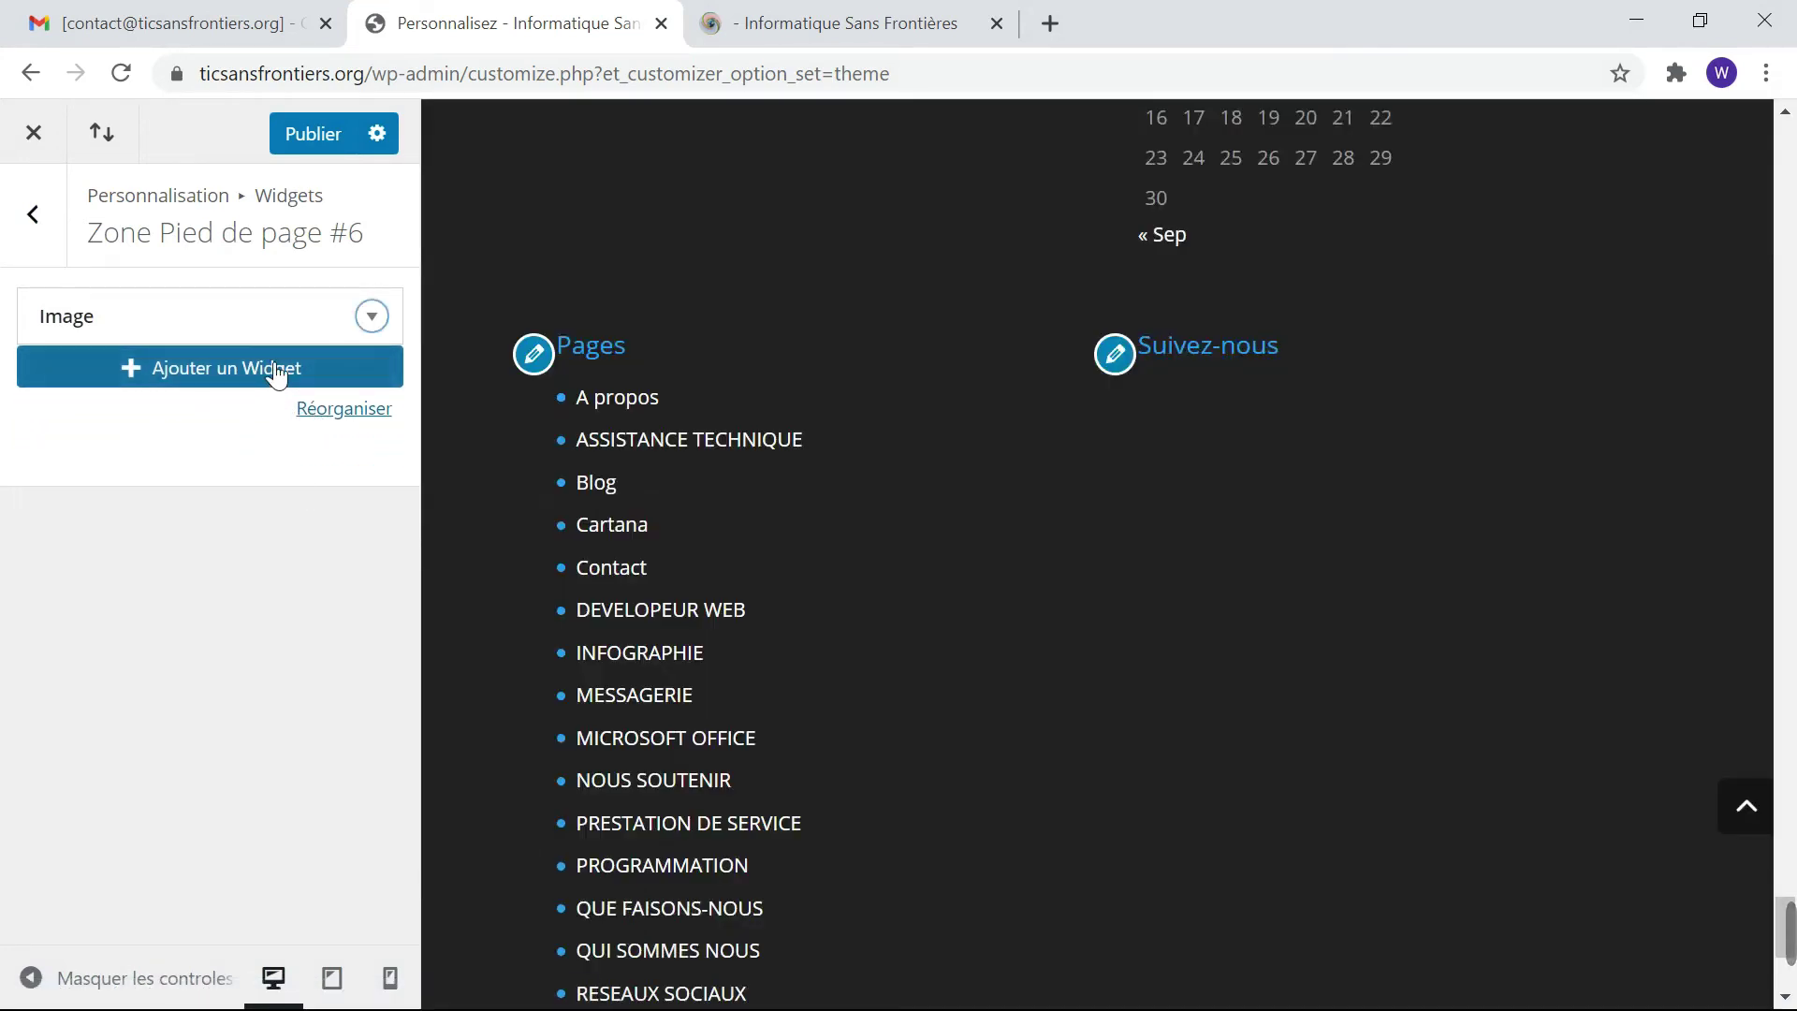
Add an HTML personnalisé widget to Zone Pied de page #6.
left_click(278, 370)
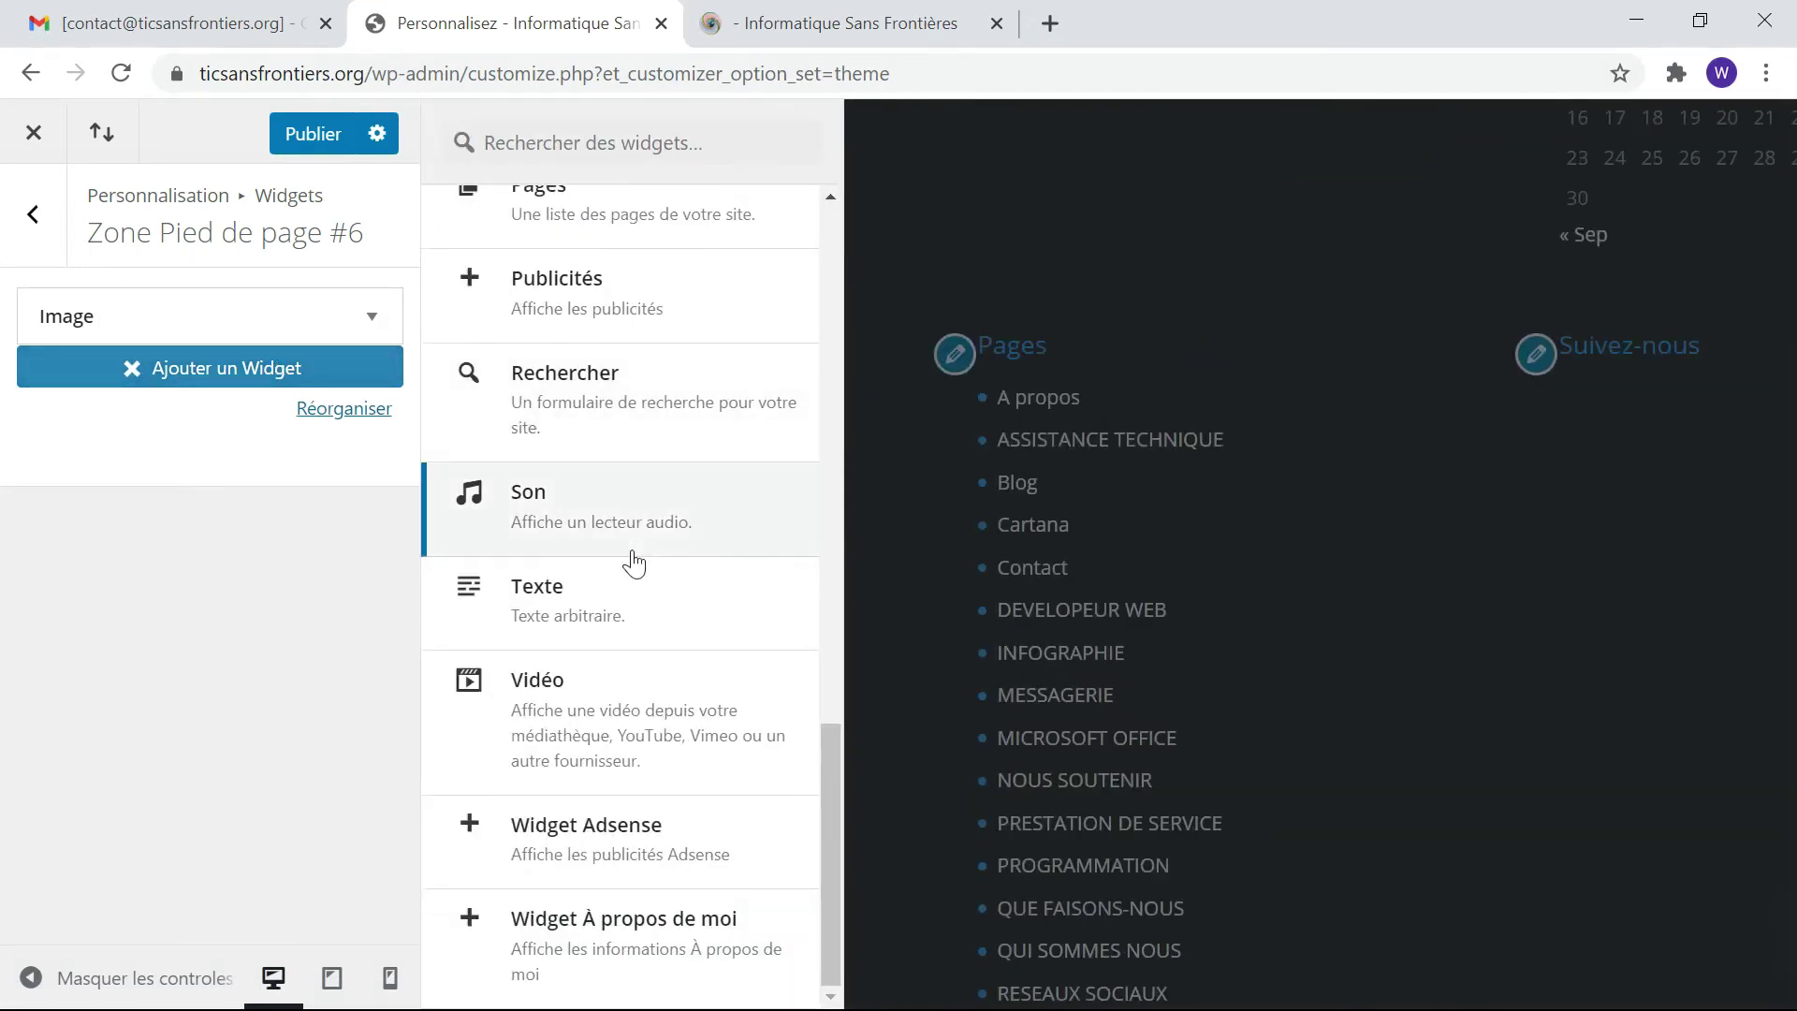
scroll(634, 561, "up", 3)
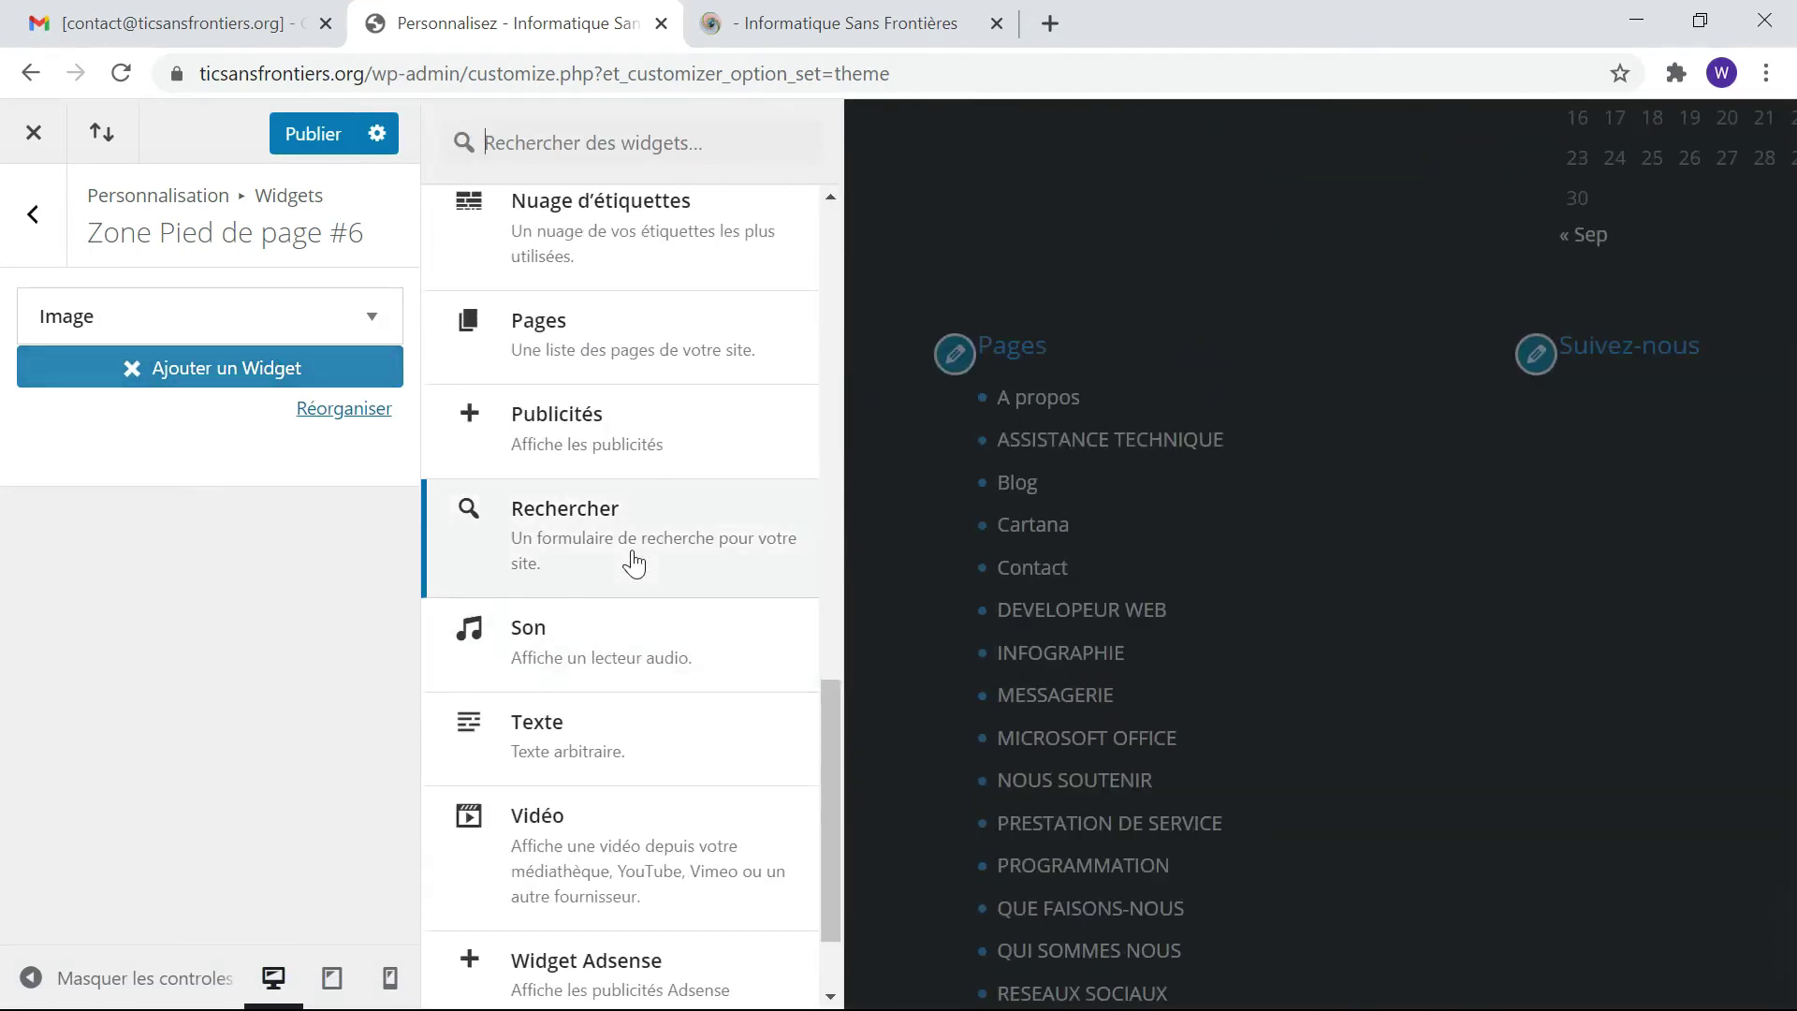
scroll(633, 561, "up", 8)
left_click(585, 543)
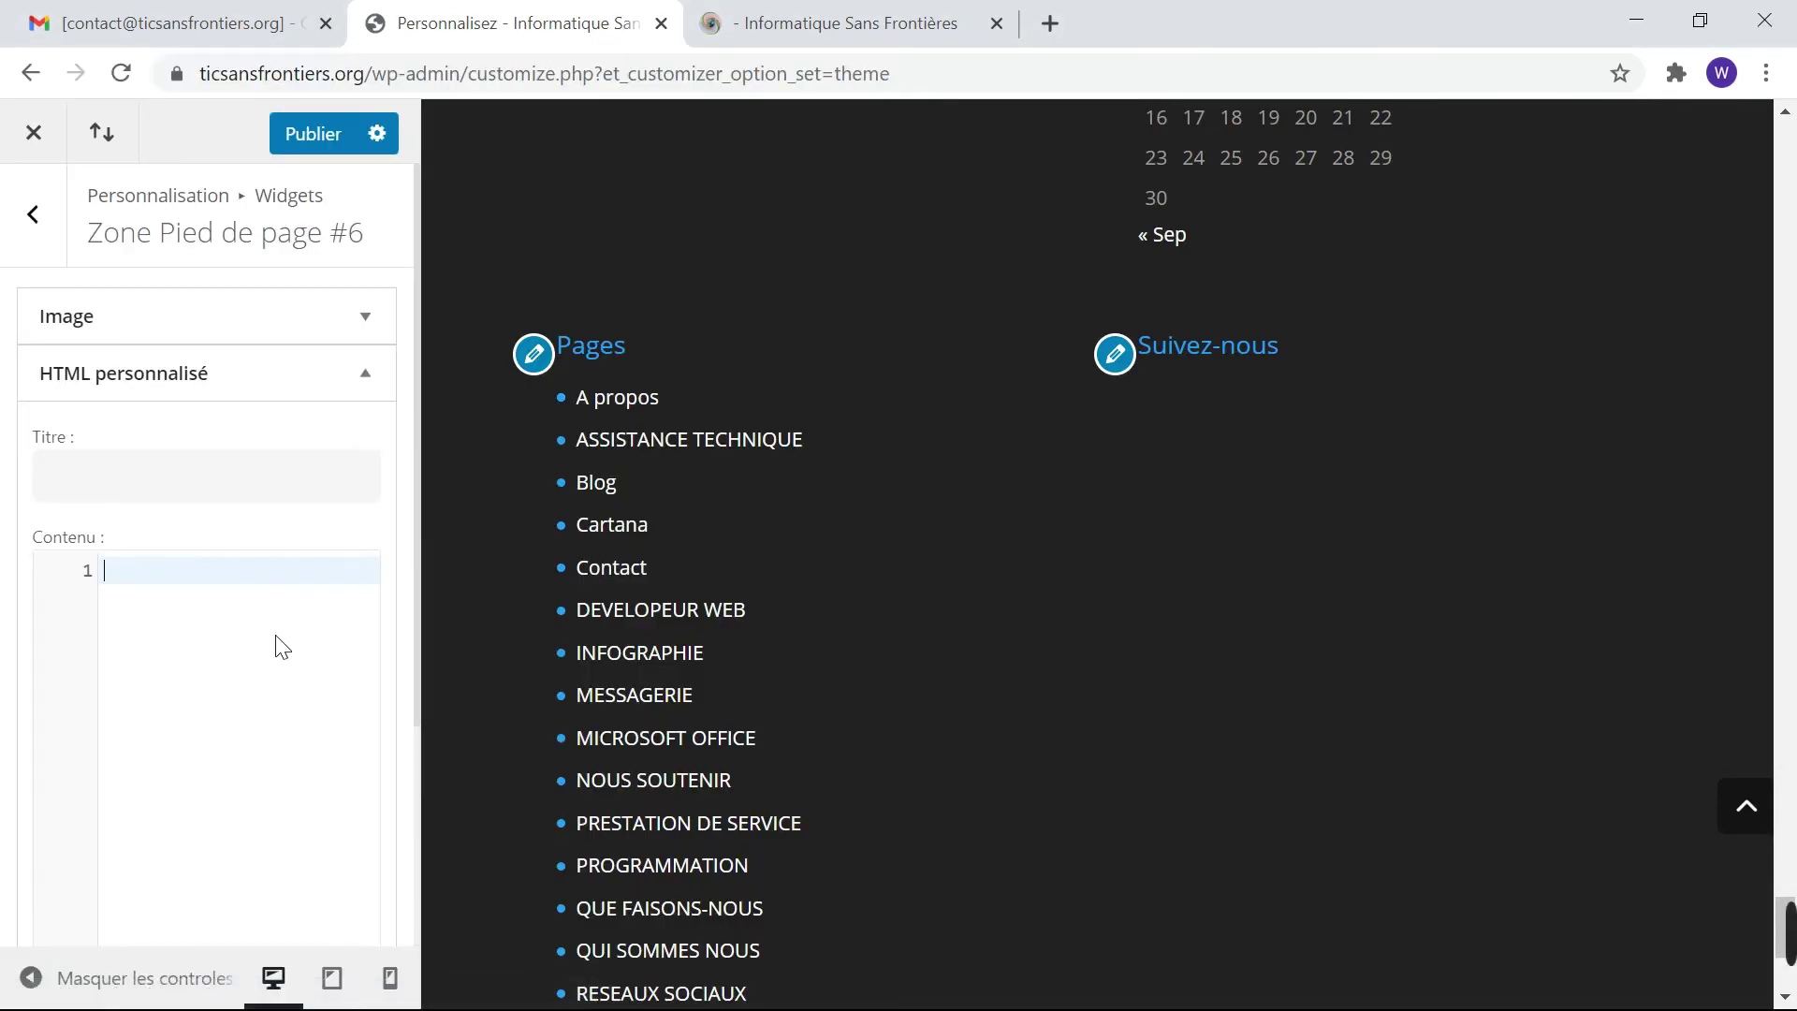
Paste the Spreadshirt shop embed code into the HTML personnalisé widget of Zone Pied de page #6 and collapse the widget.
scroll(246, 697, "down", 2)
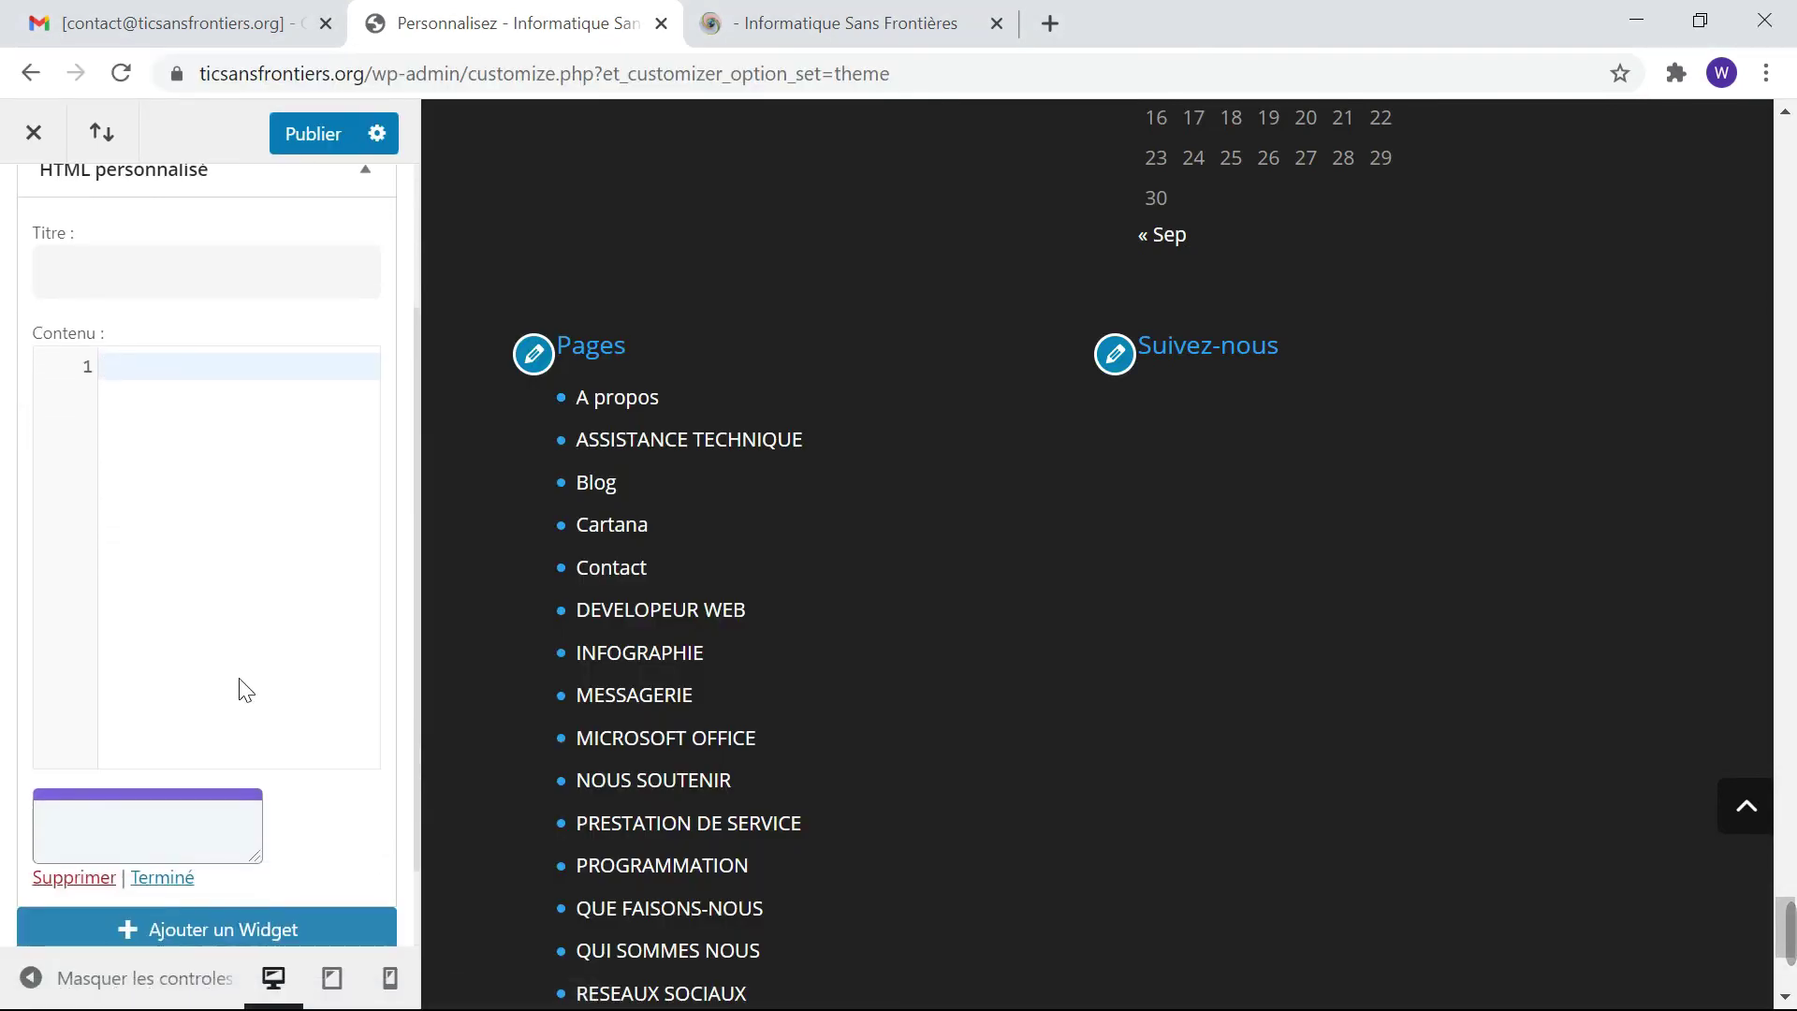
scroll(246, 691, "up", 1)
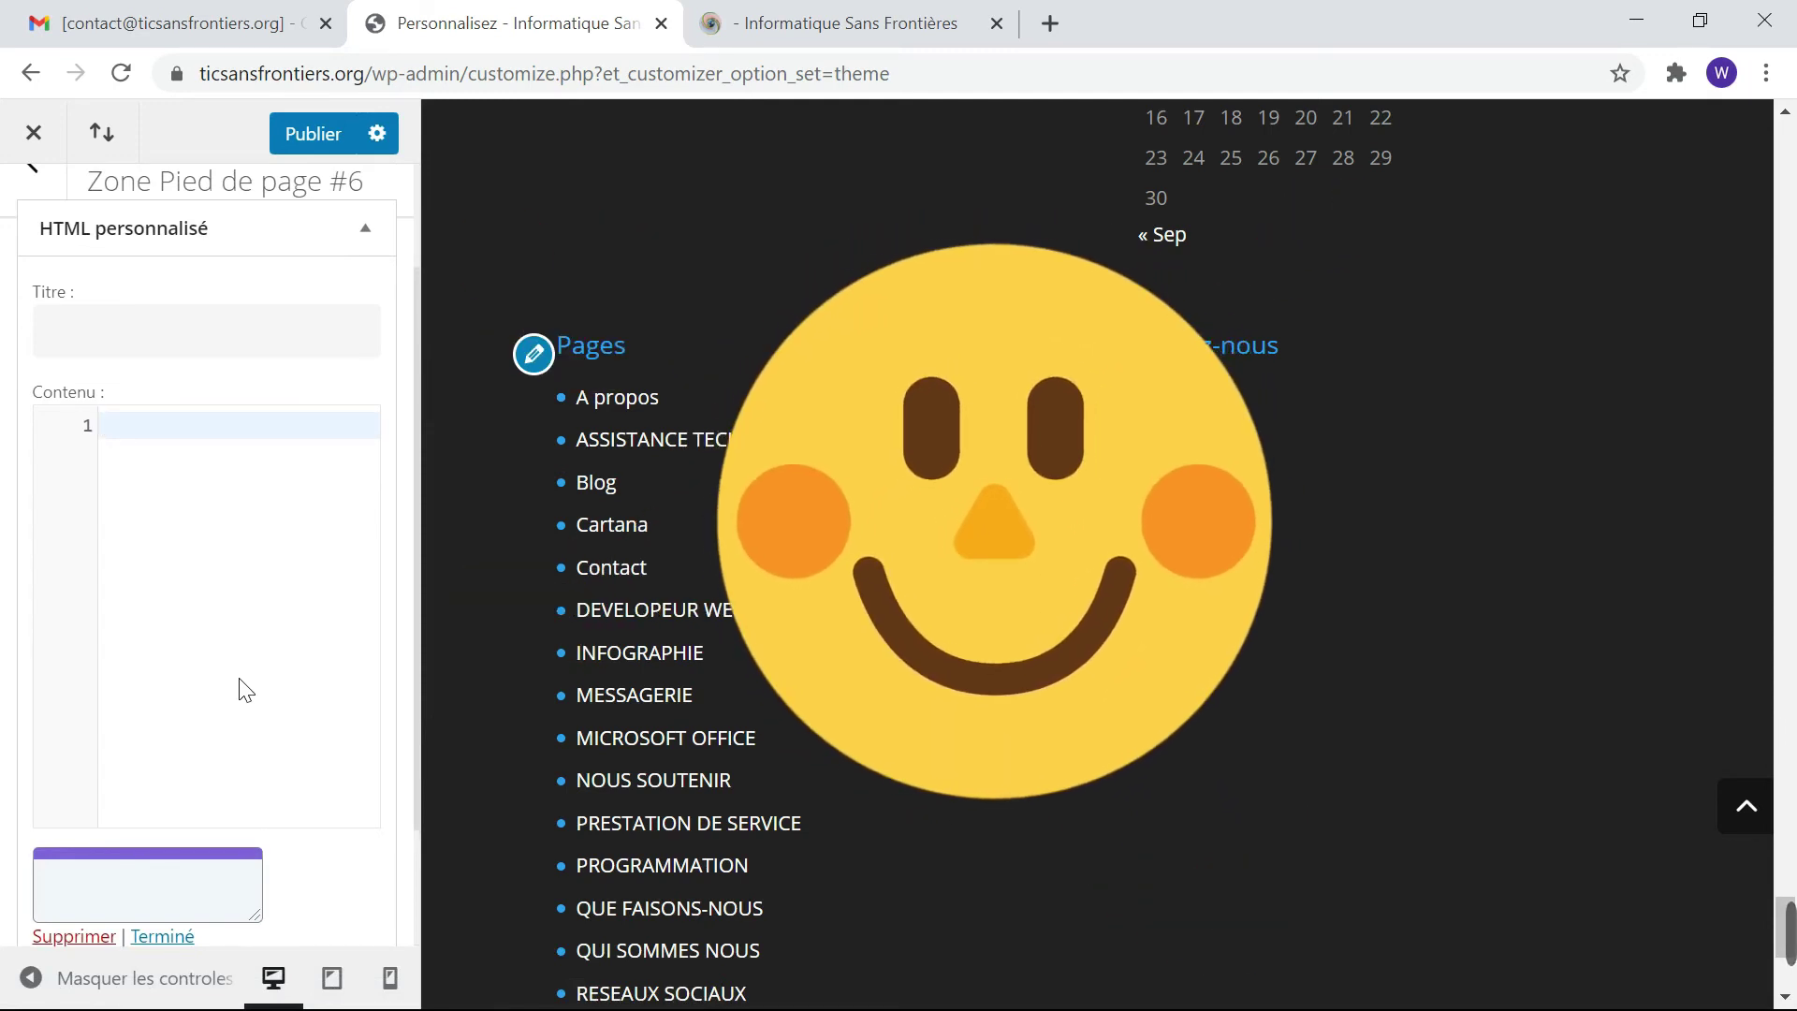
key("ctrl+v")
scroll(239, 678, "down", 3)
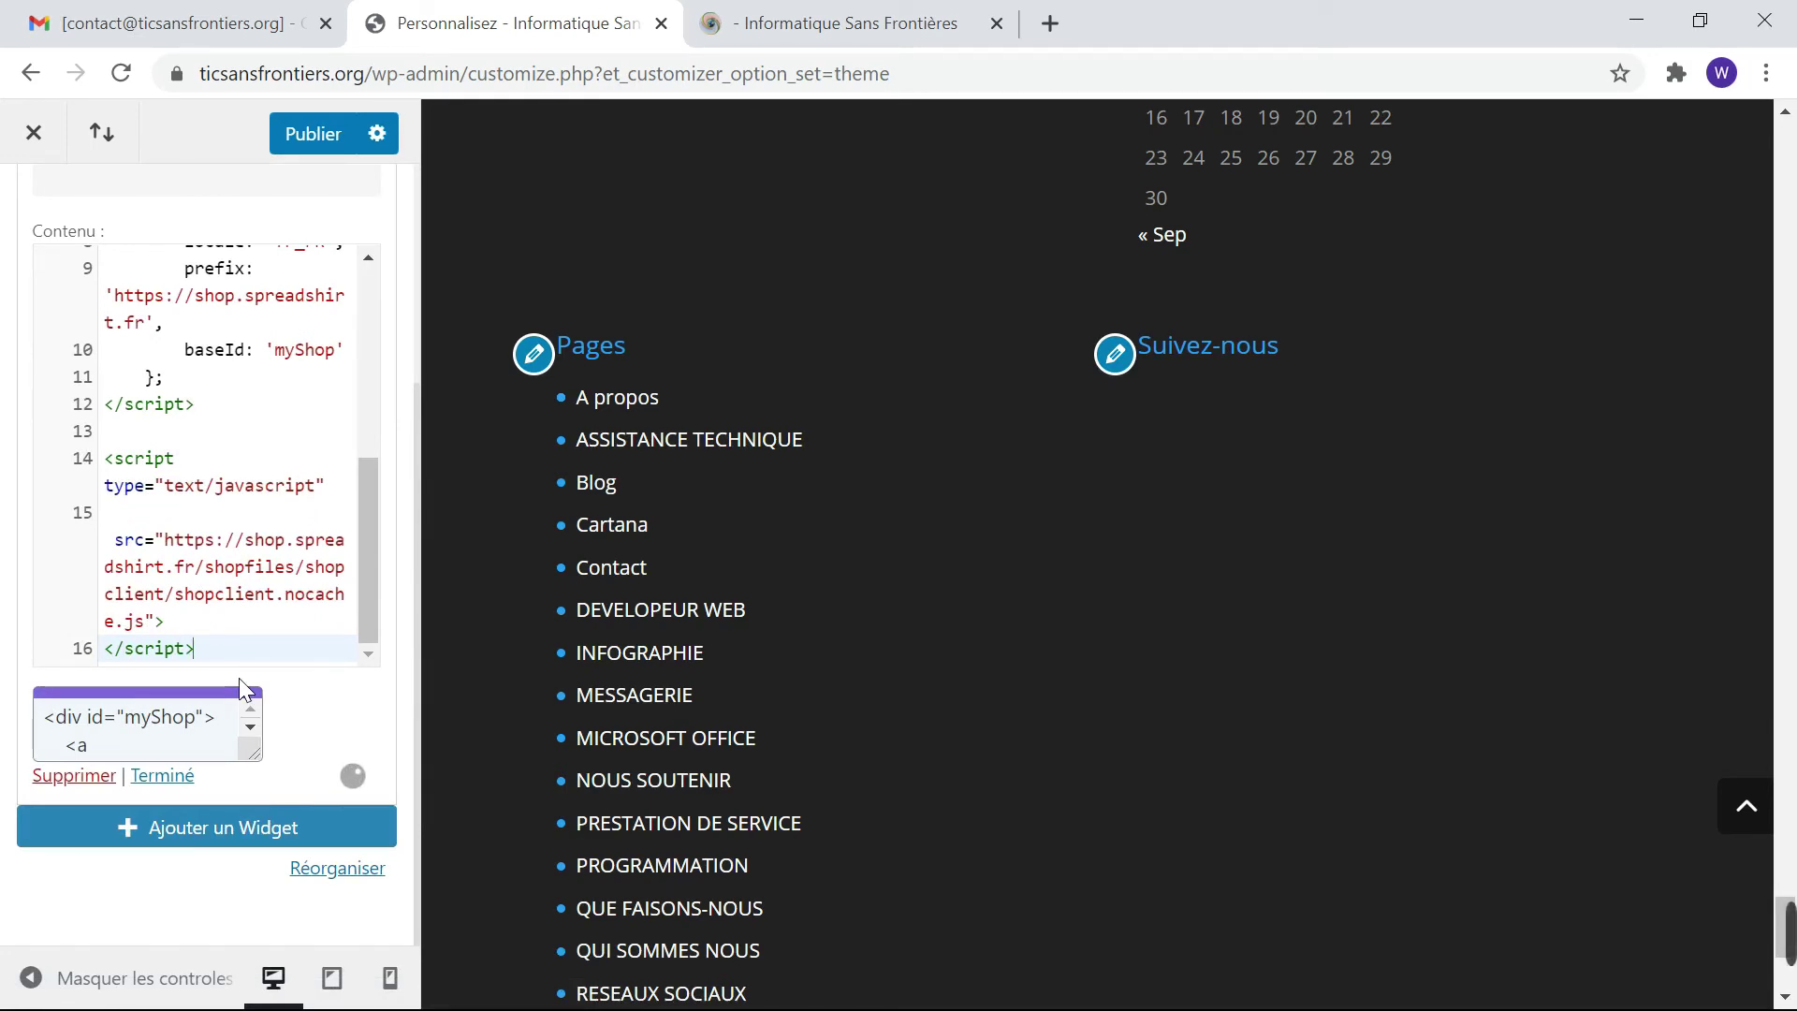
left_click(163, 776)
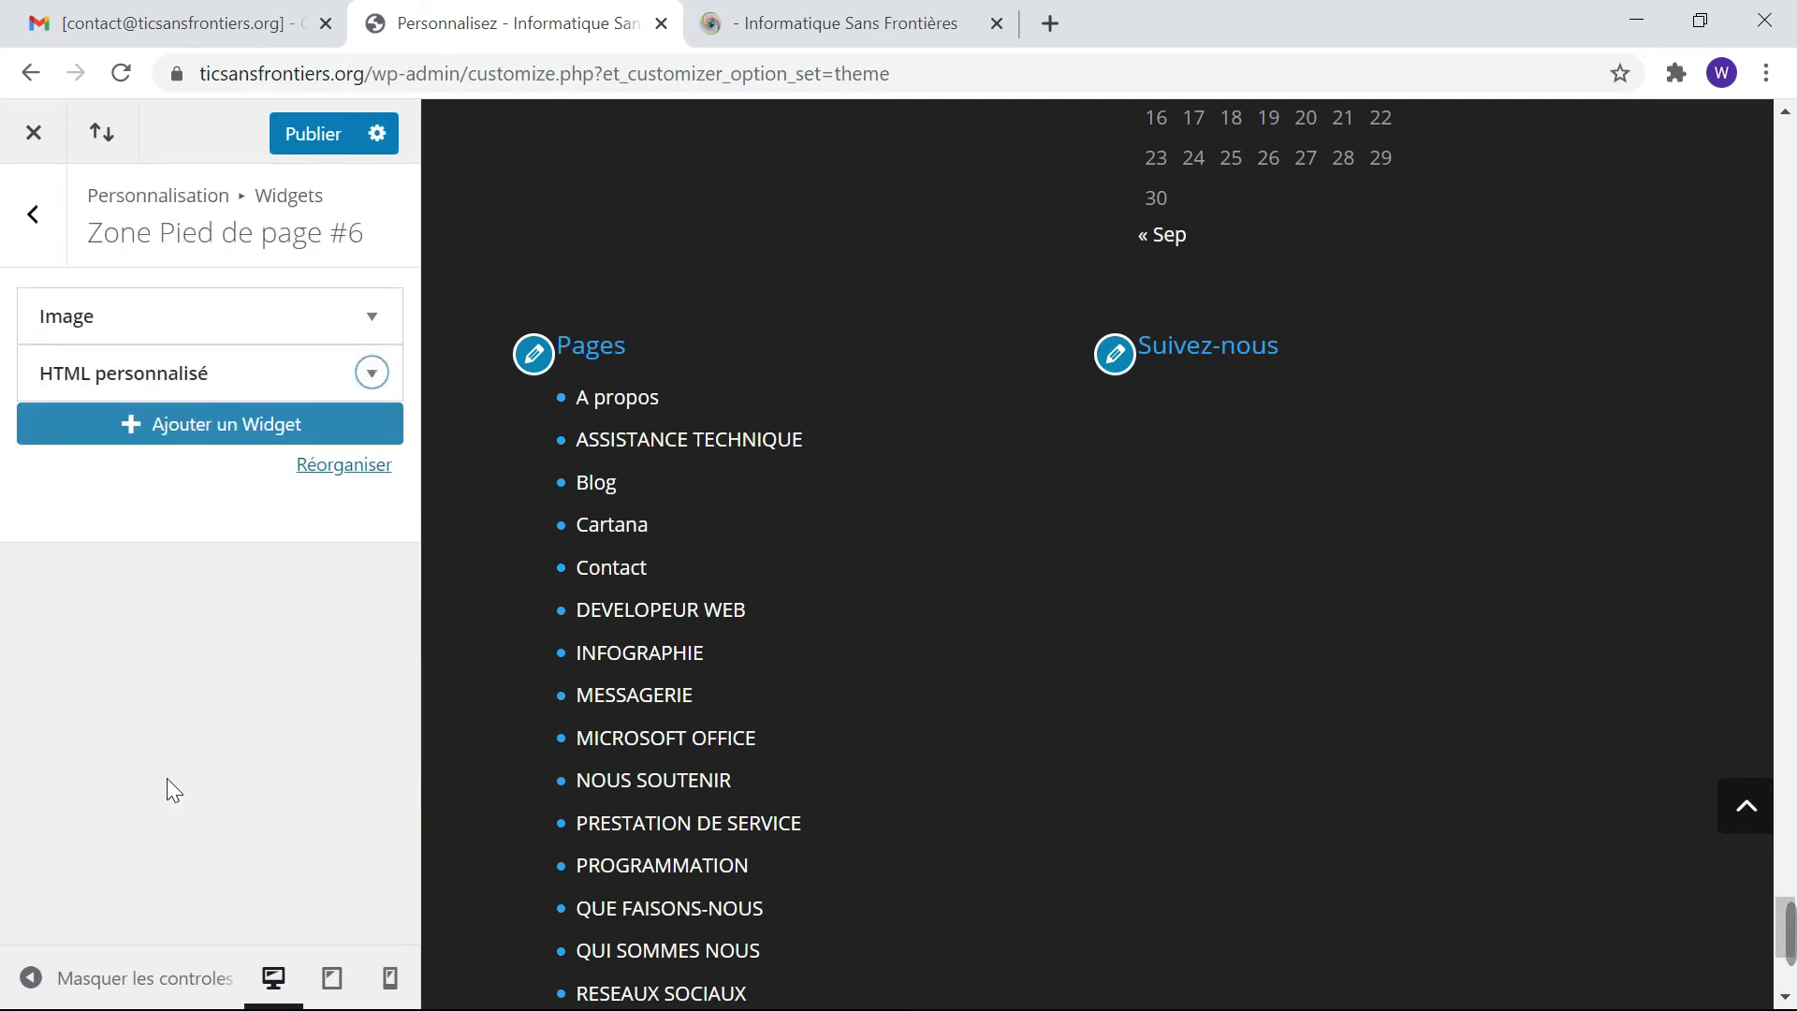
Publish the Zone Pied de page #6 changes, repeating the publication after a glance at the live site.
left_click(316, 128)
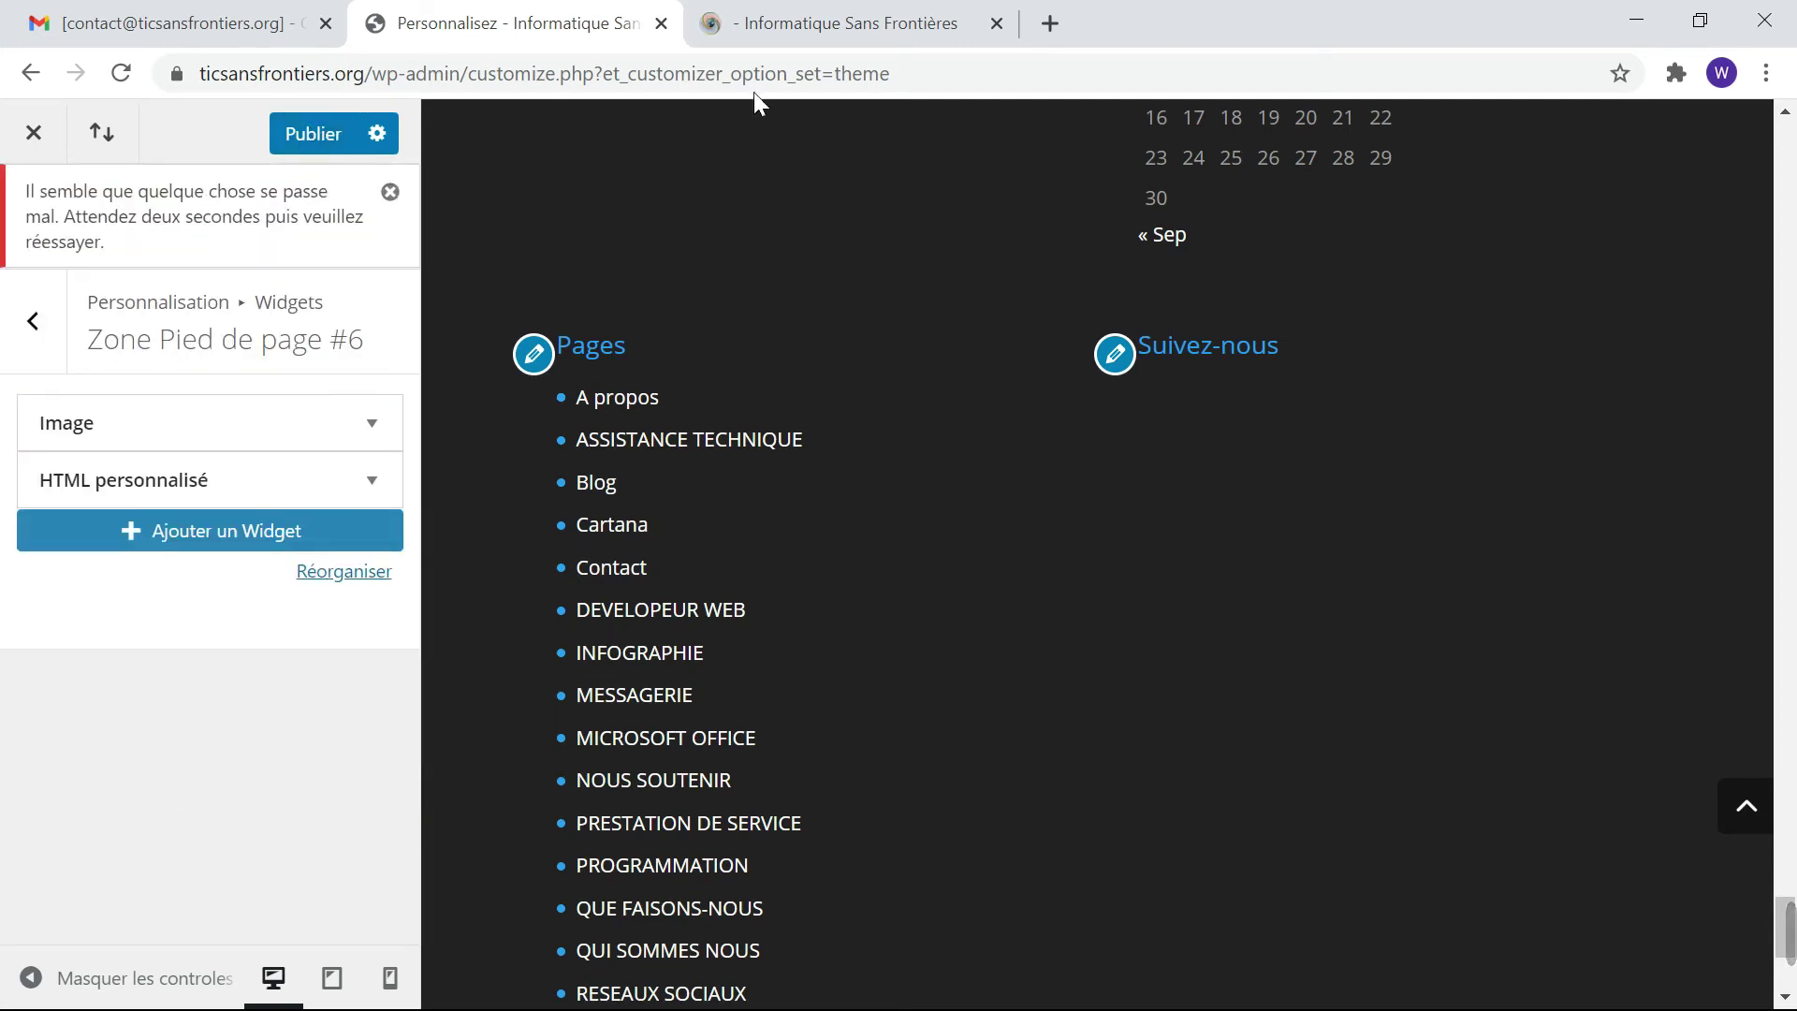
scroll(975, 307, "up", 3)
scroll(973, 301, "up", 4)
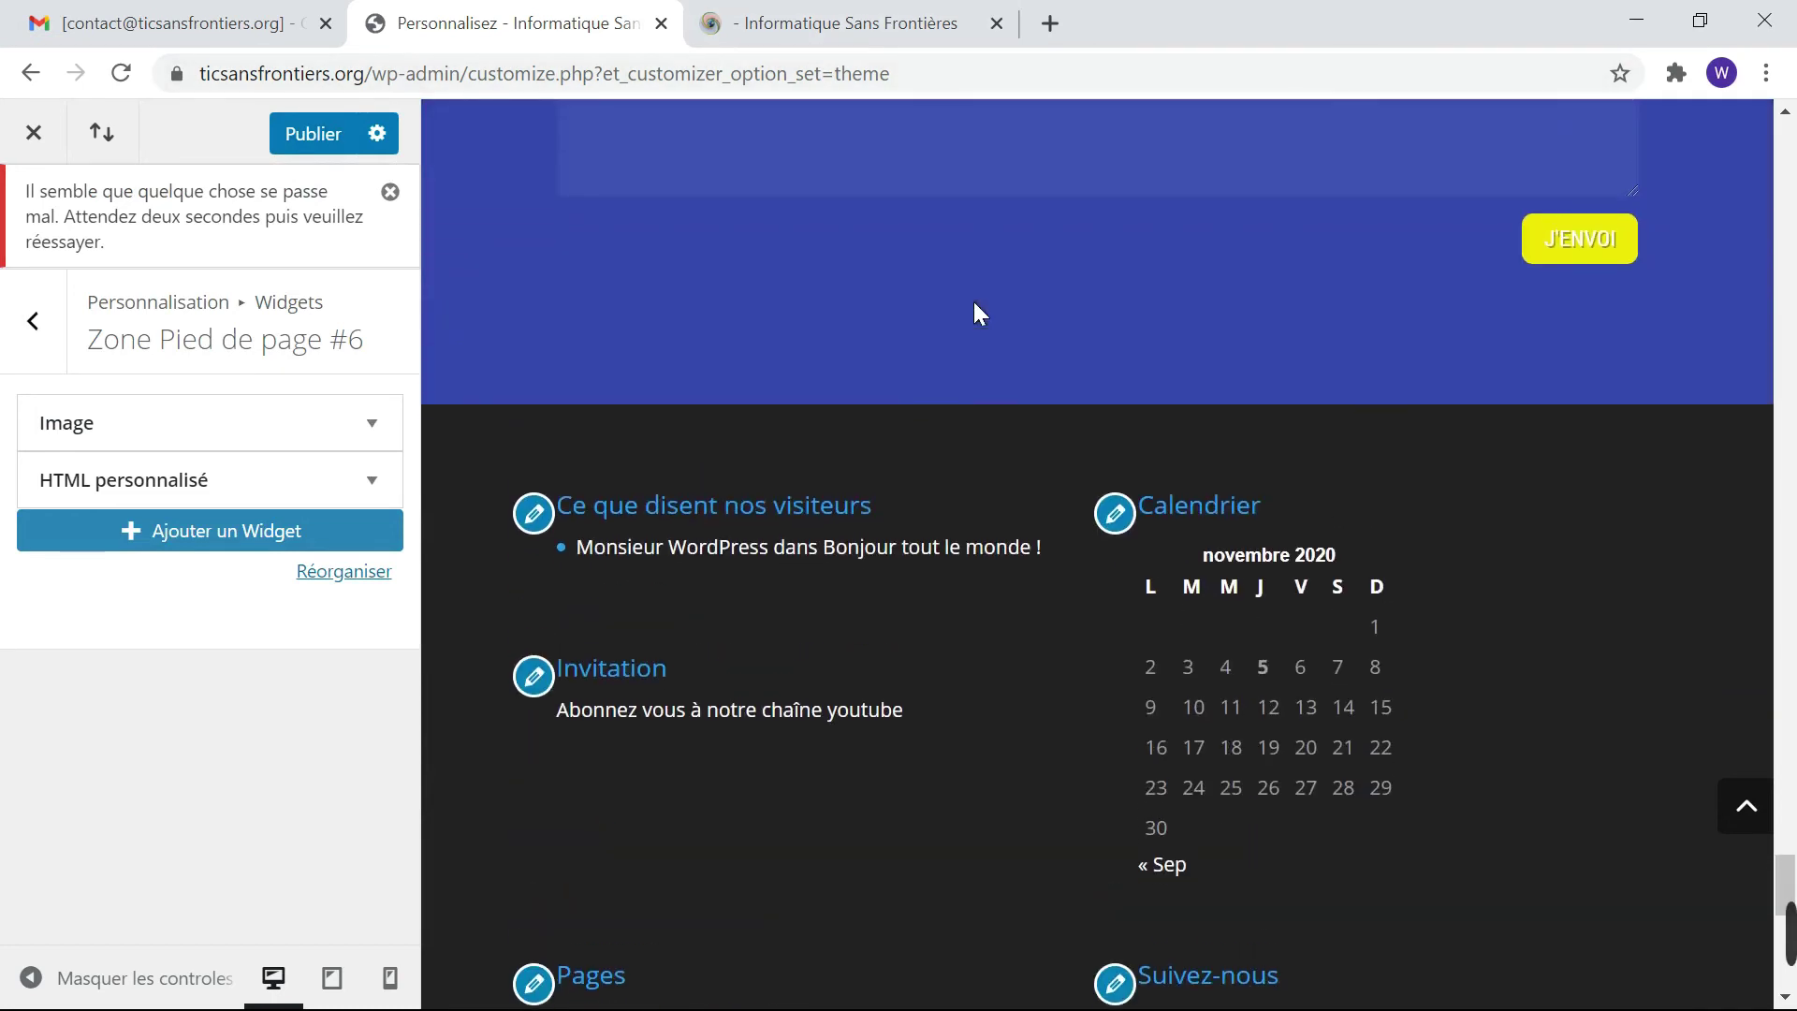
left_click(794, 26)
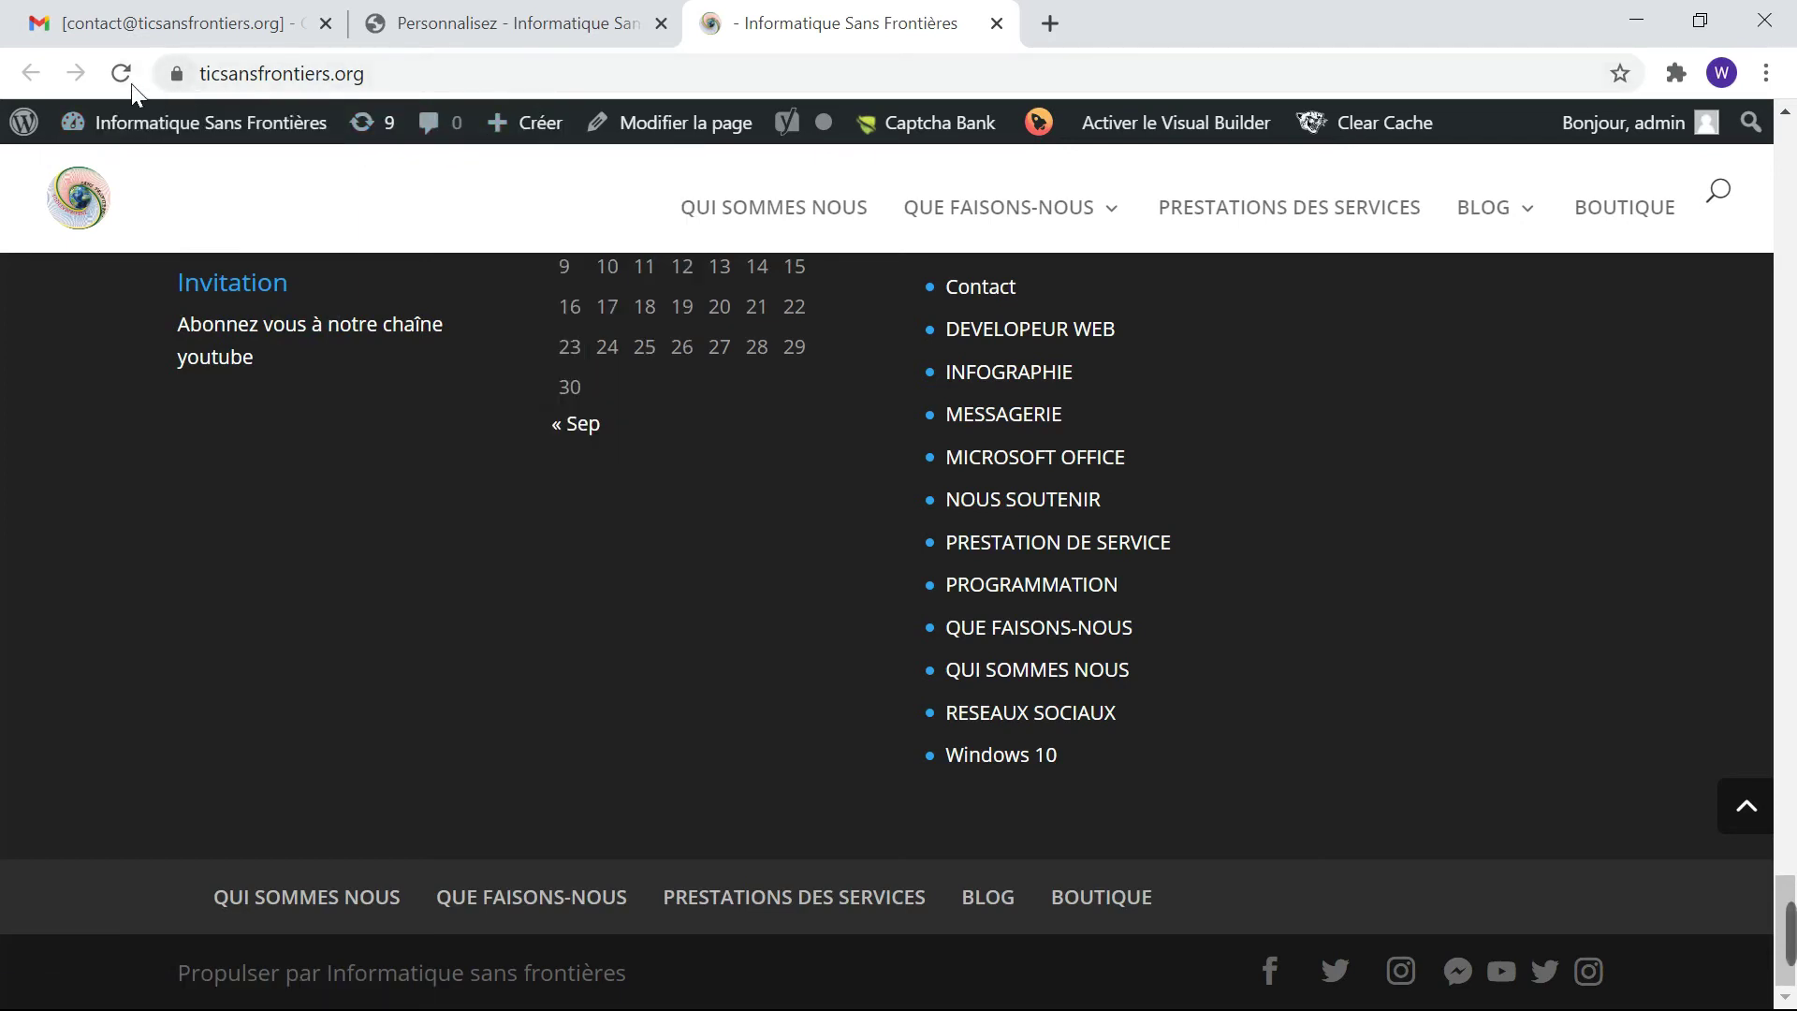
key("ctrl+shift+Tab")
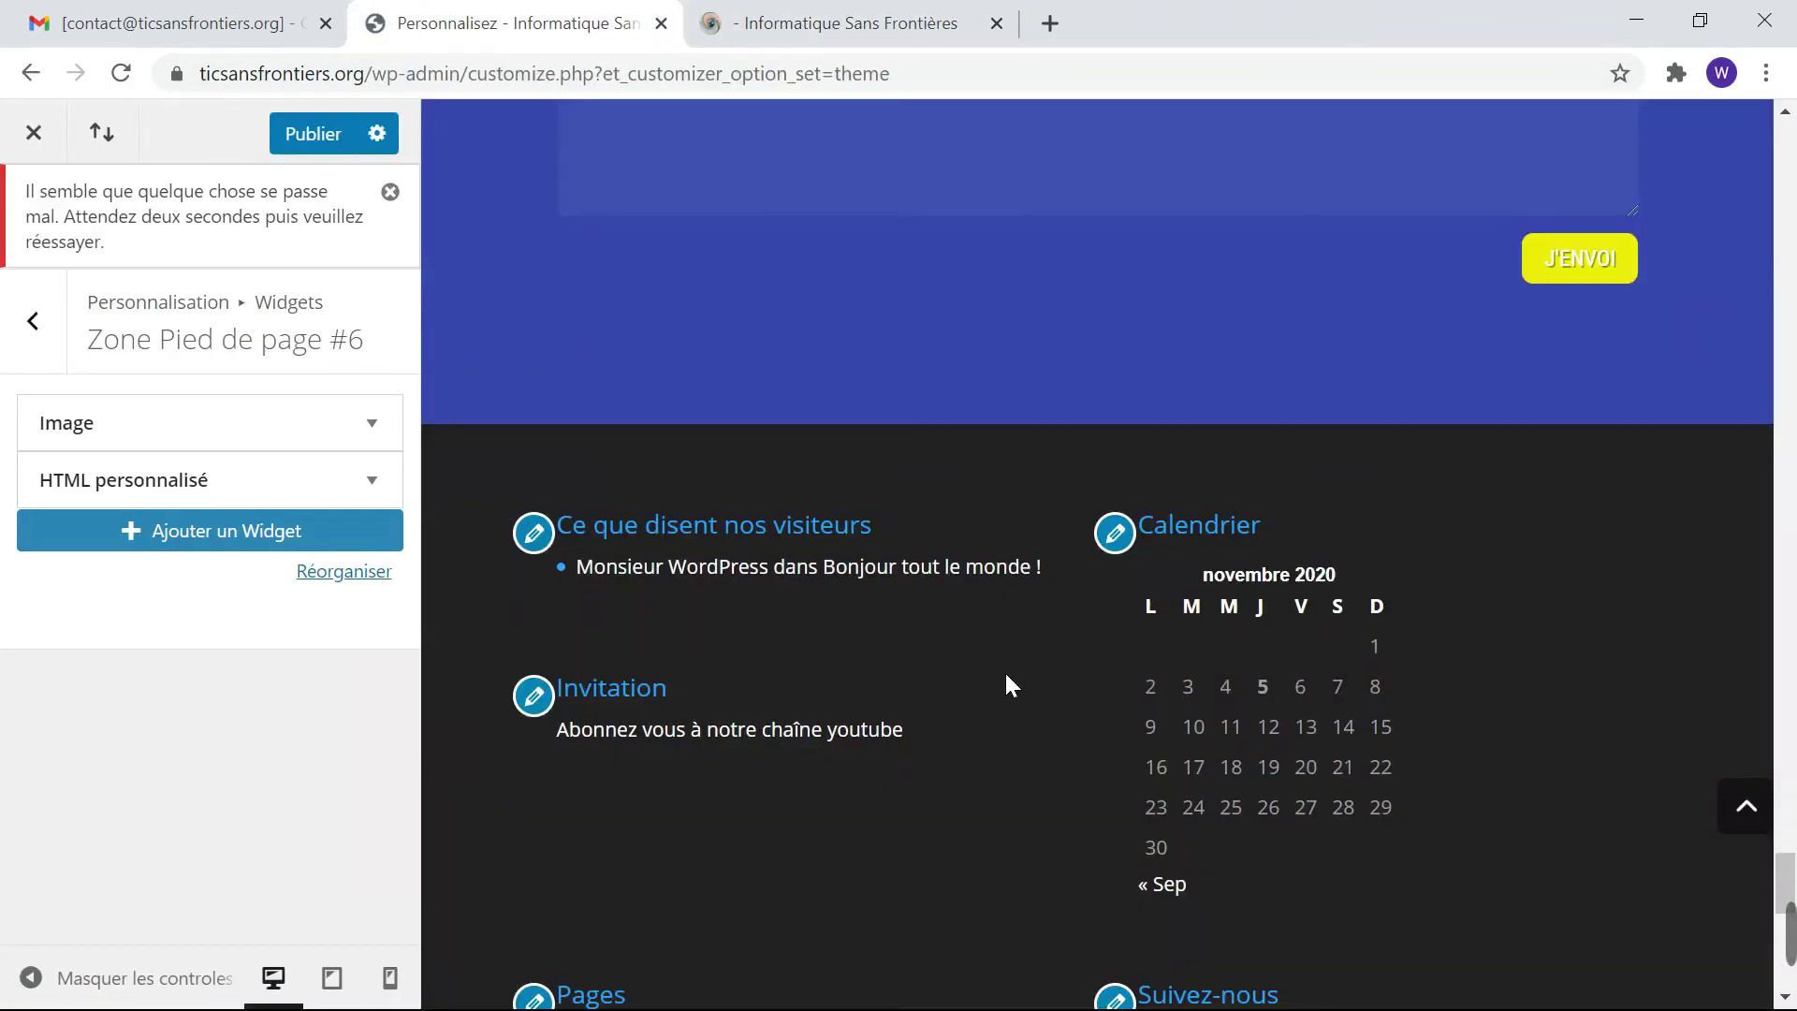
left_click(313, 133)
scroll(1125, 670, "up", 8)
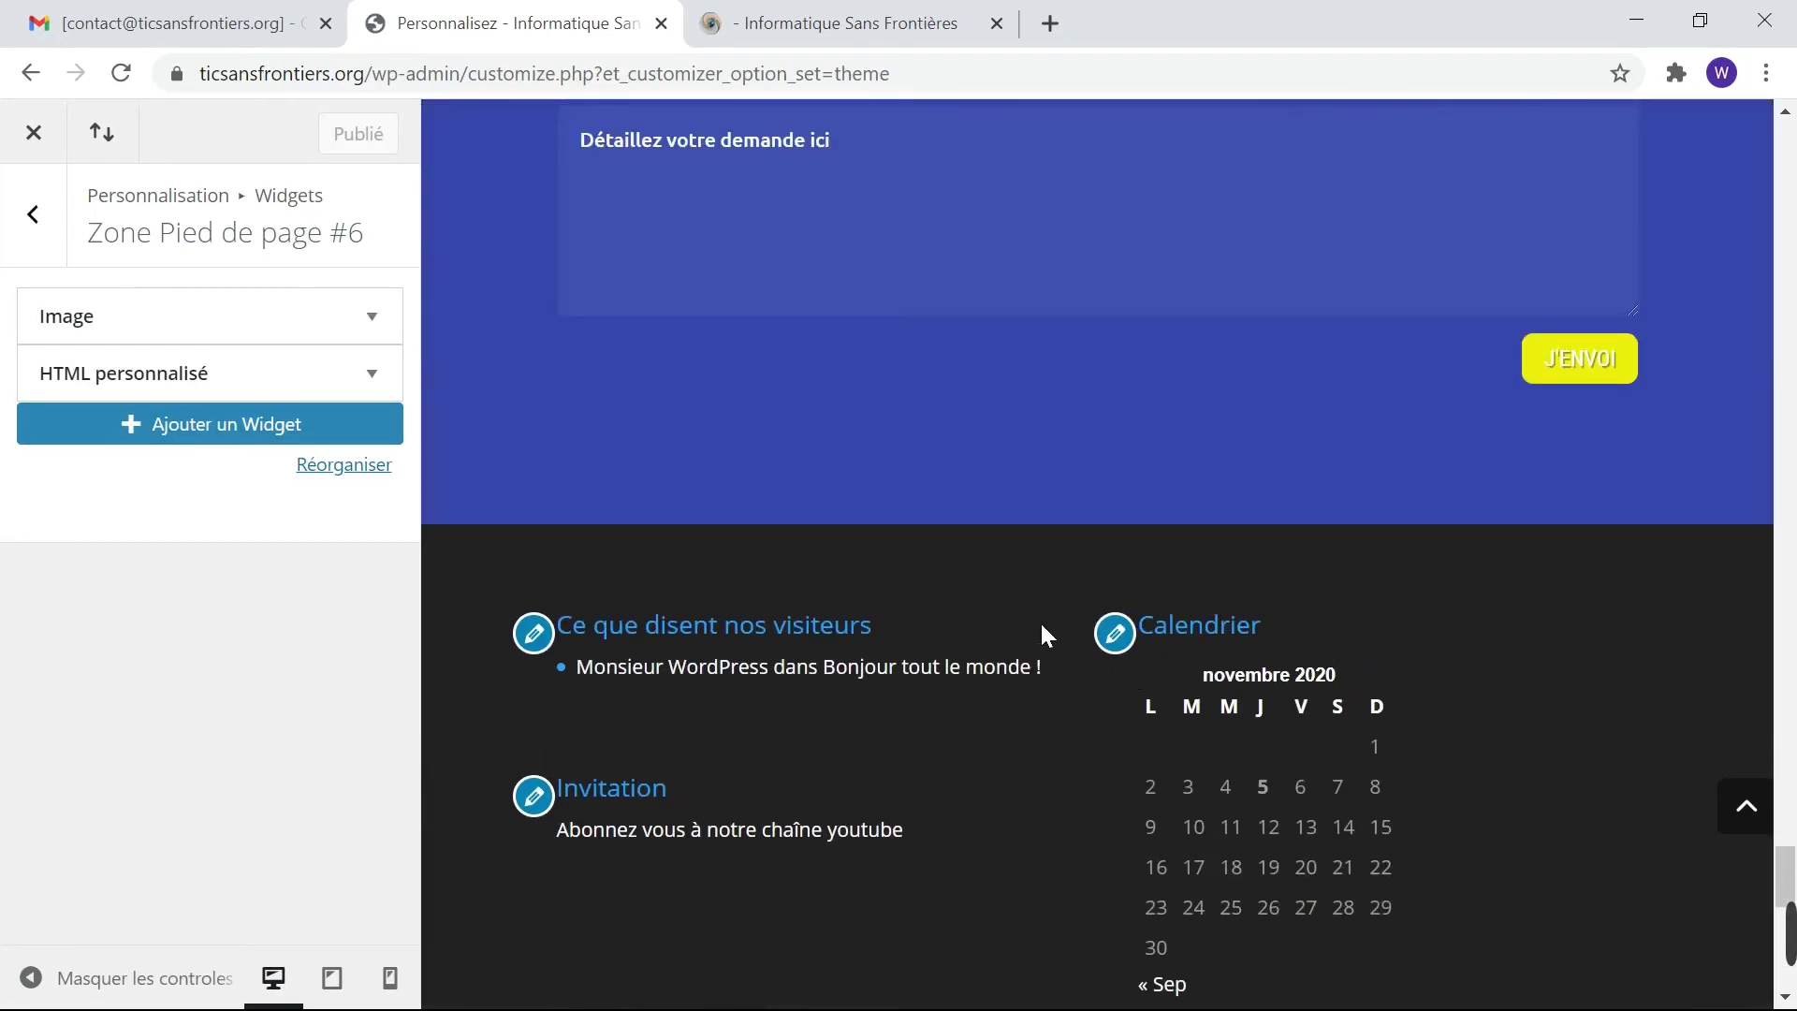
Reload the live site and check its footer columns for the shop widget.
left_click(851, 25)
left_click(118, 73)
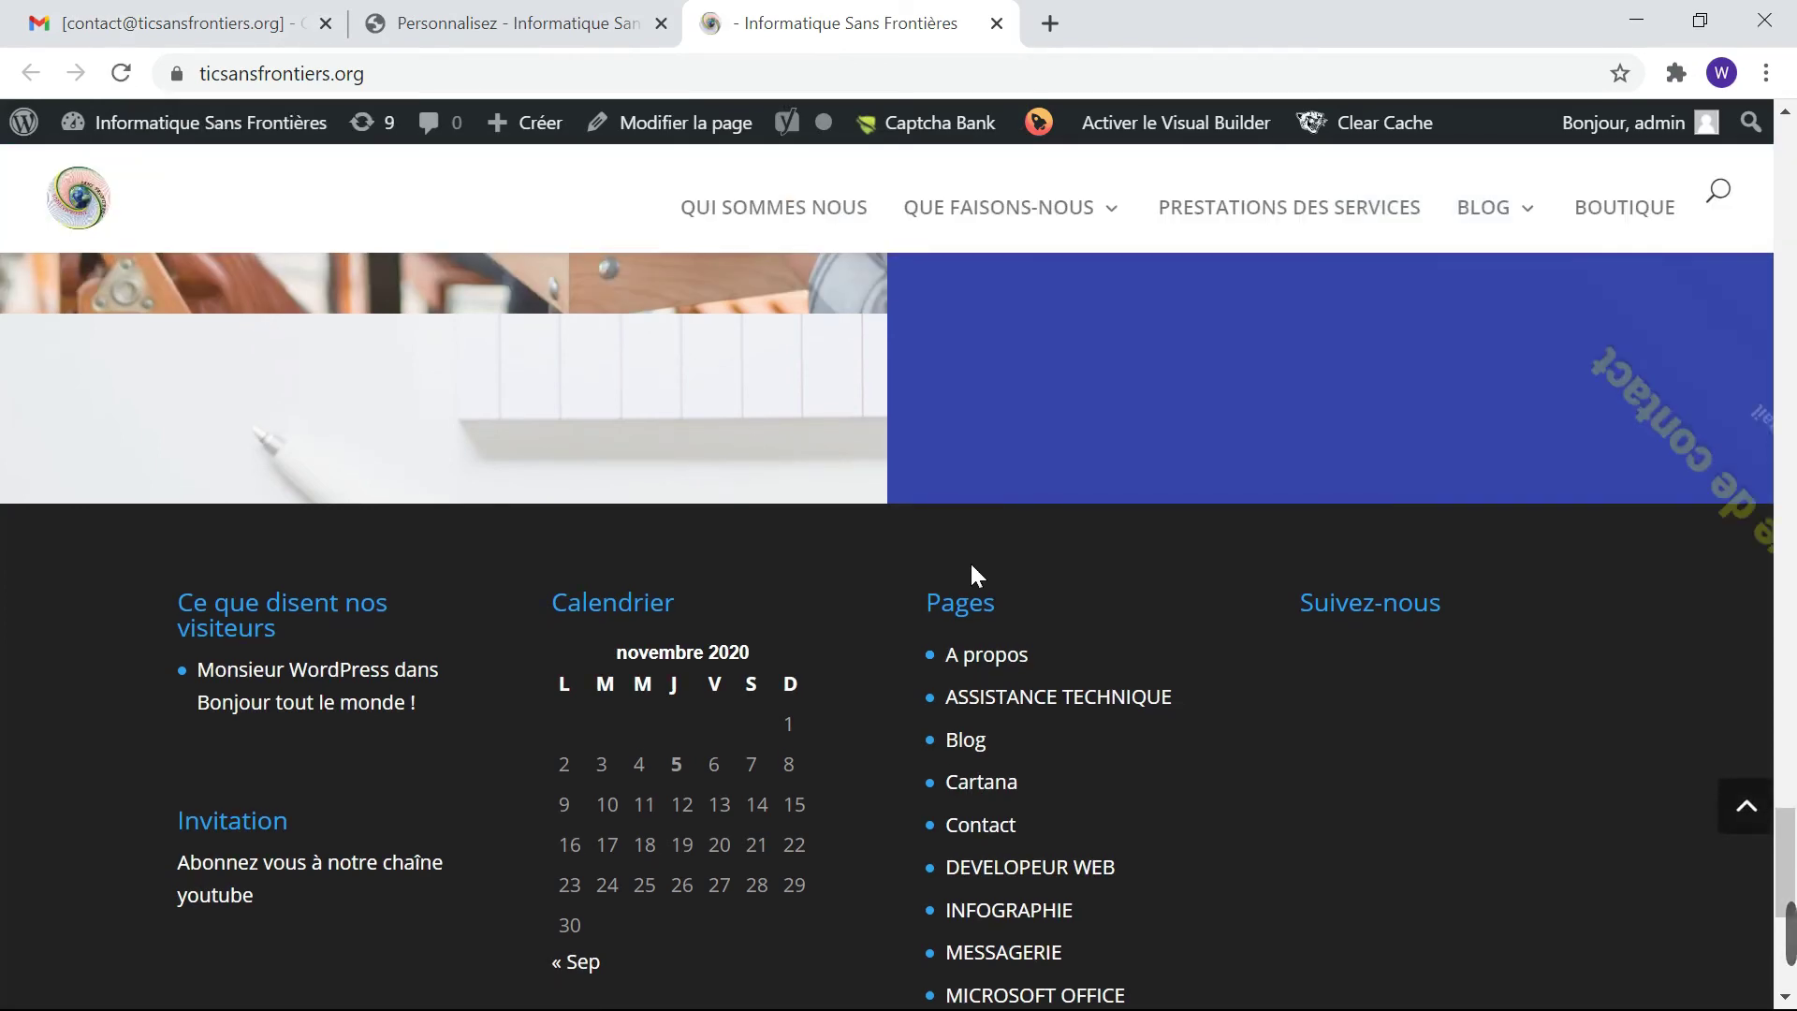
scroll(969, 561, "down", 5)
scroll(969, 563, "up", 5)
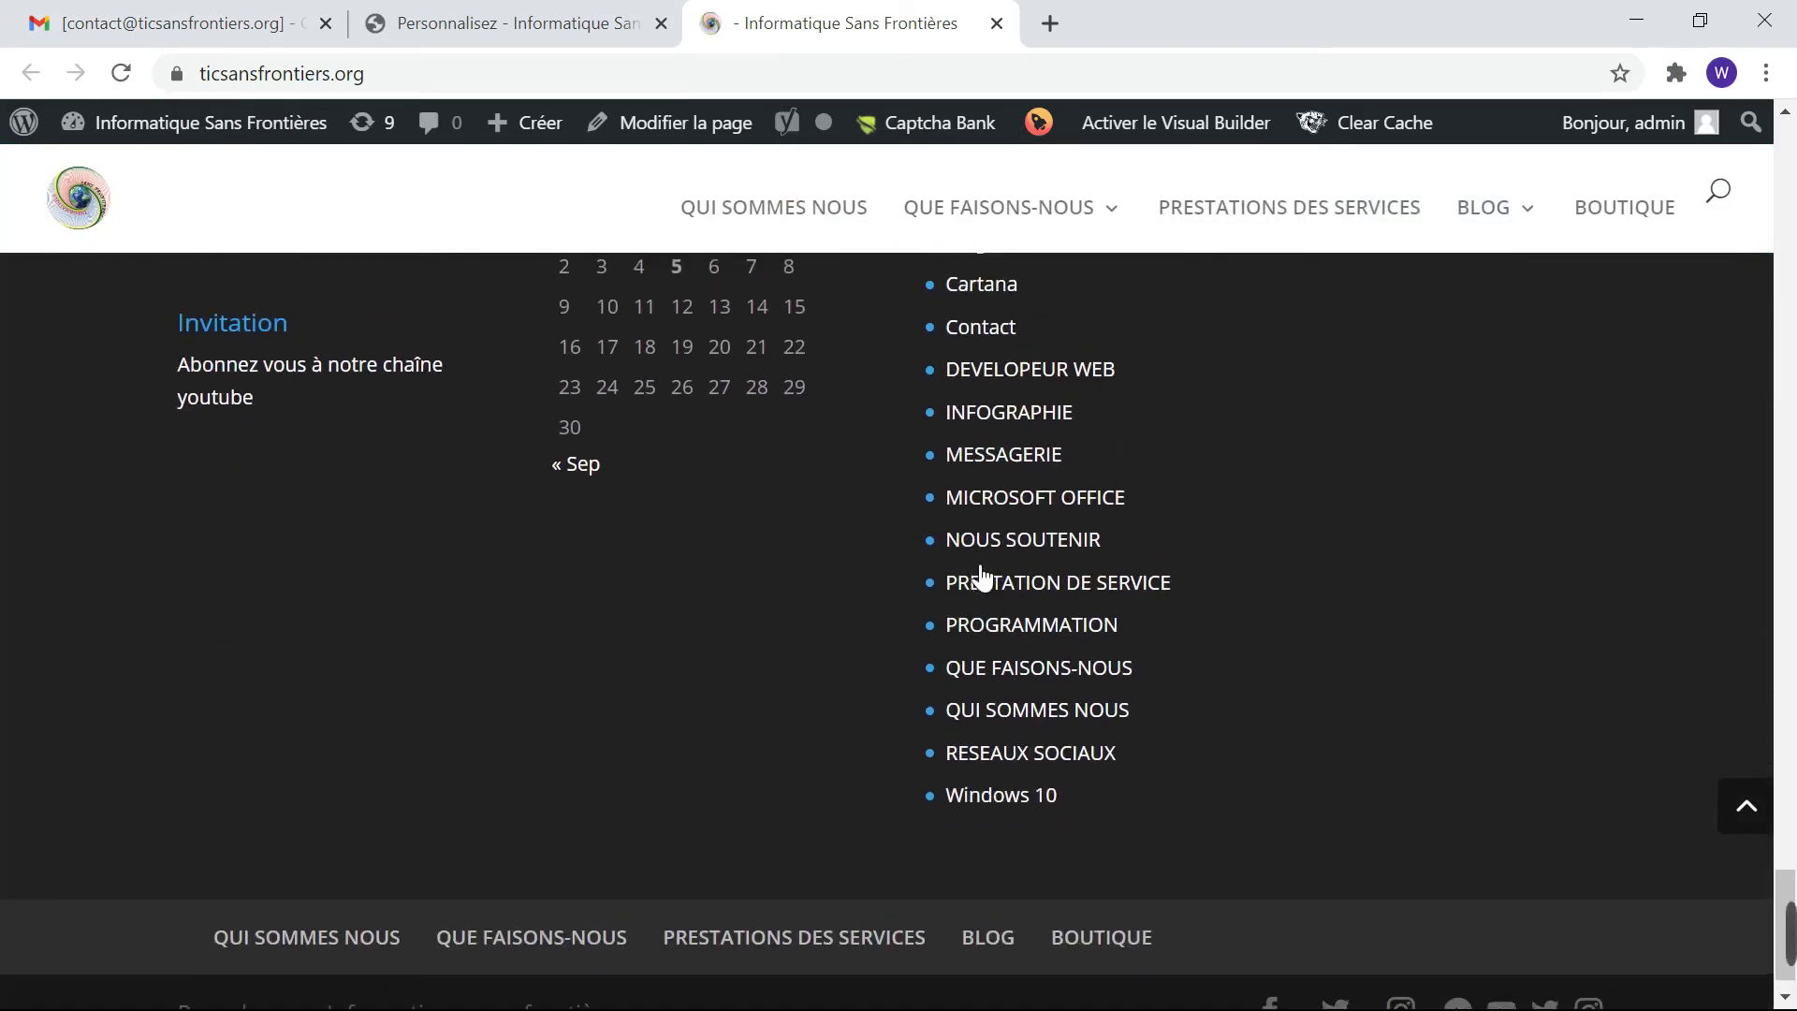
scroll(969, 563, "down", 5)
scroll(969, 563, "up", 6)
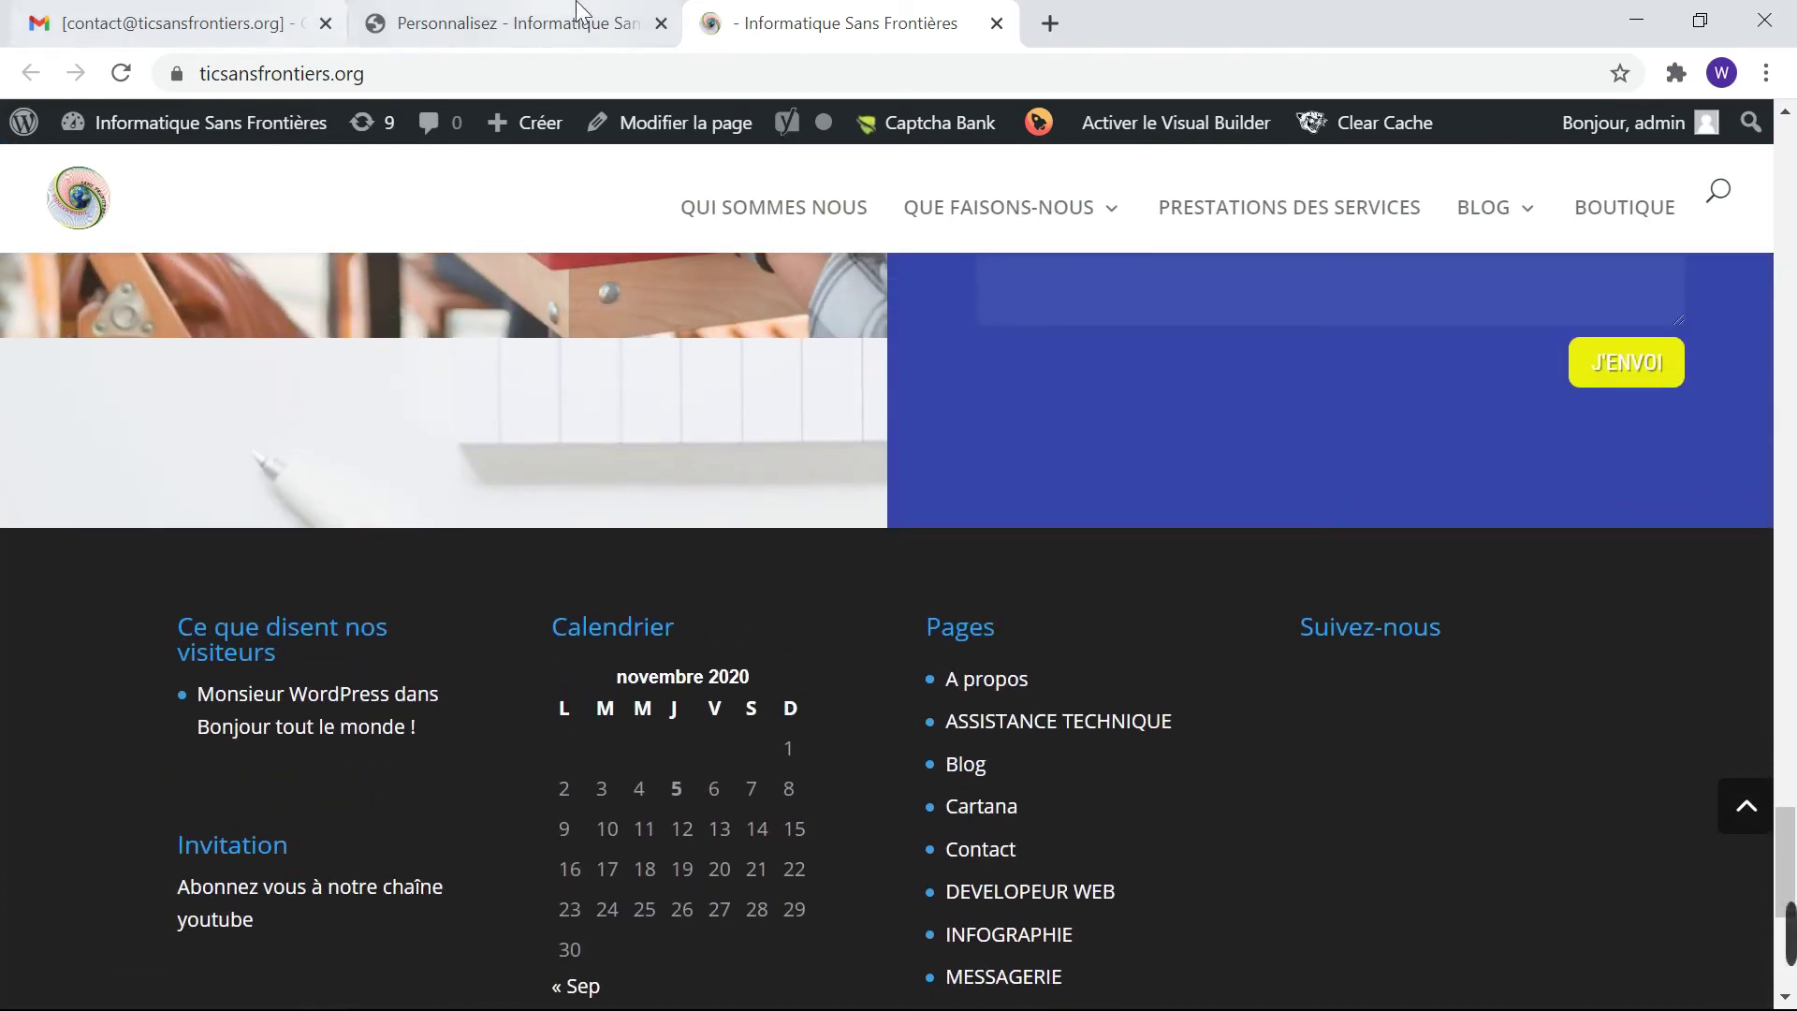
Return to the customizer and remove the Commentaires récents widget from Zone Pied de page #1.
left_click(582, 36)
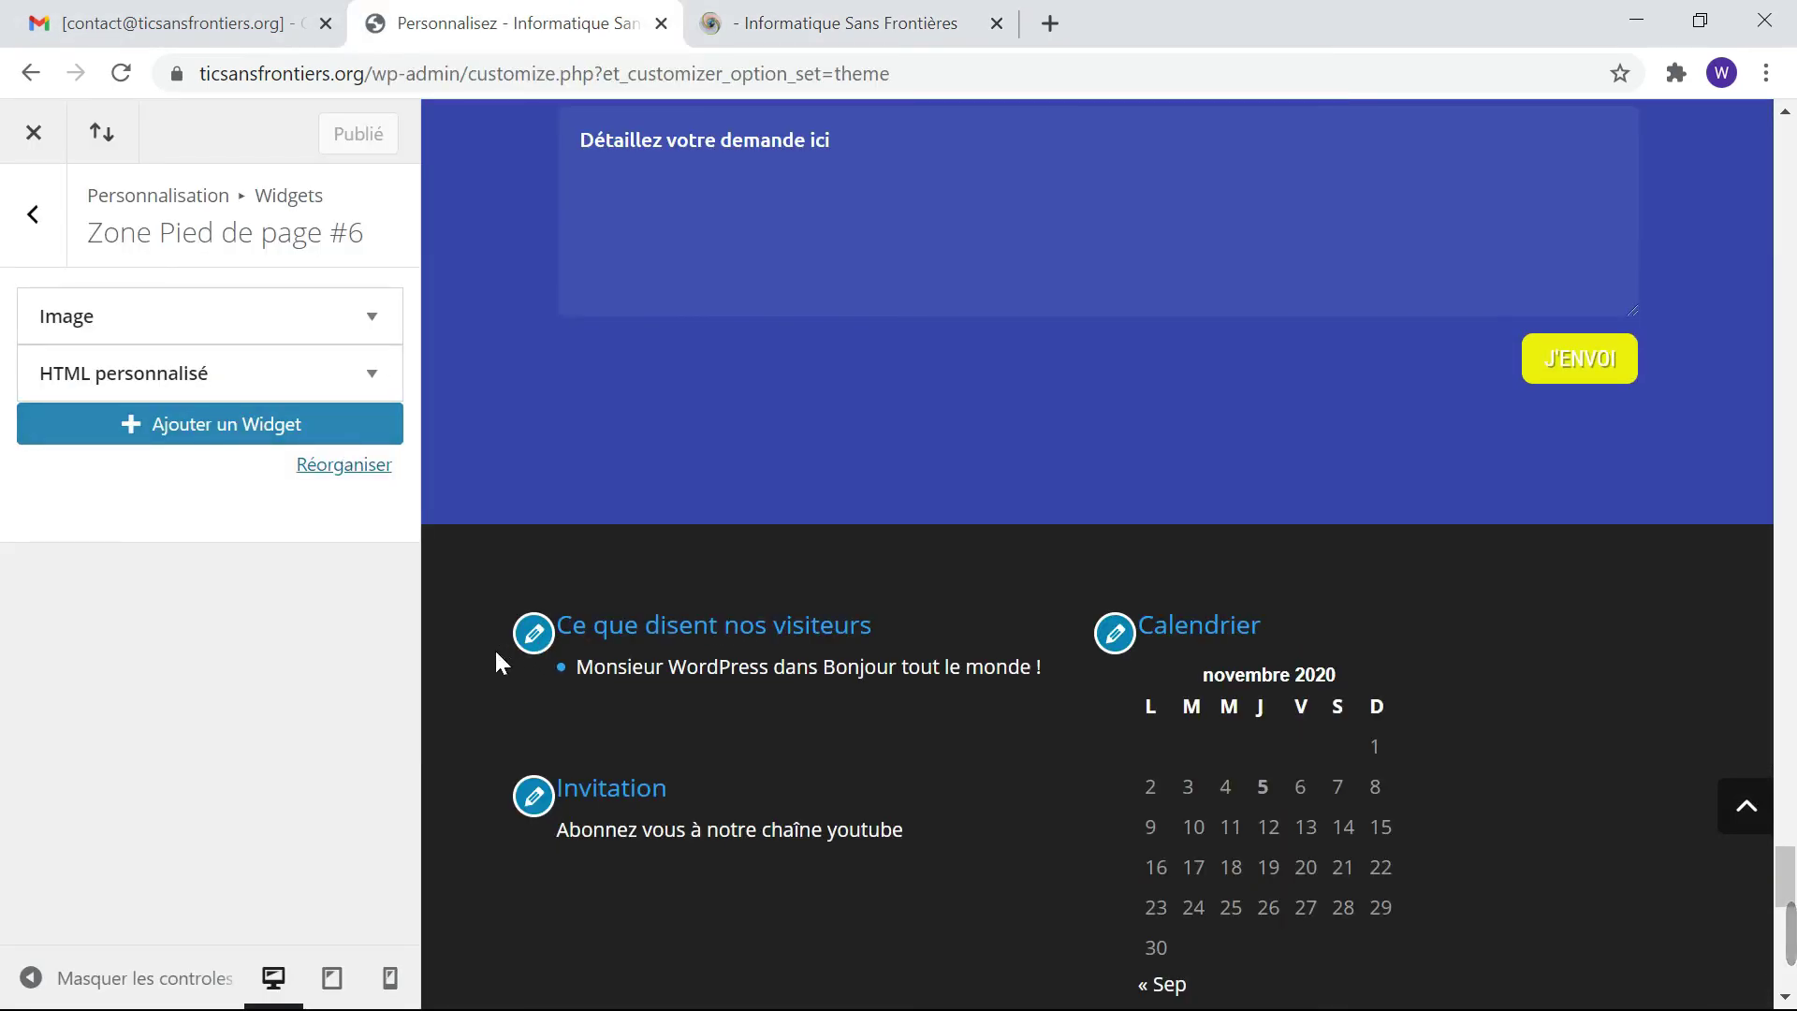
left_click(34, 215)
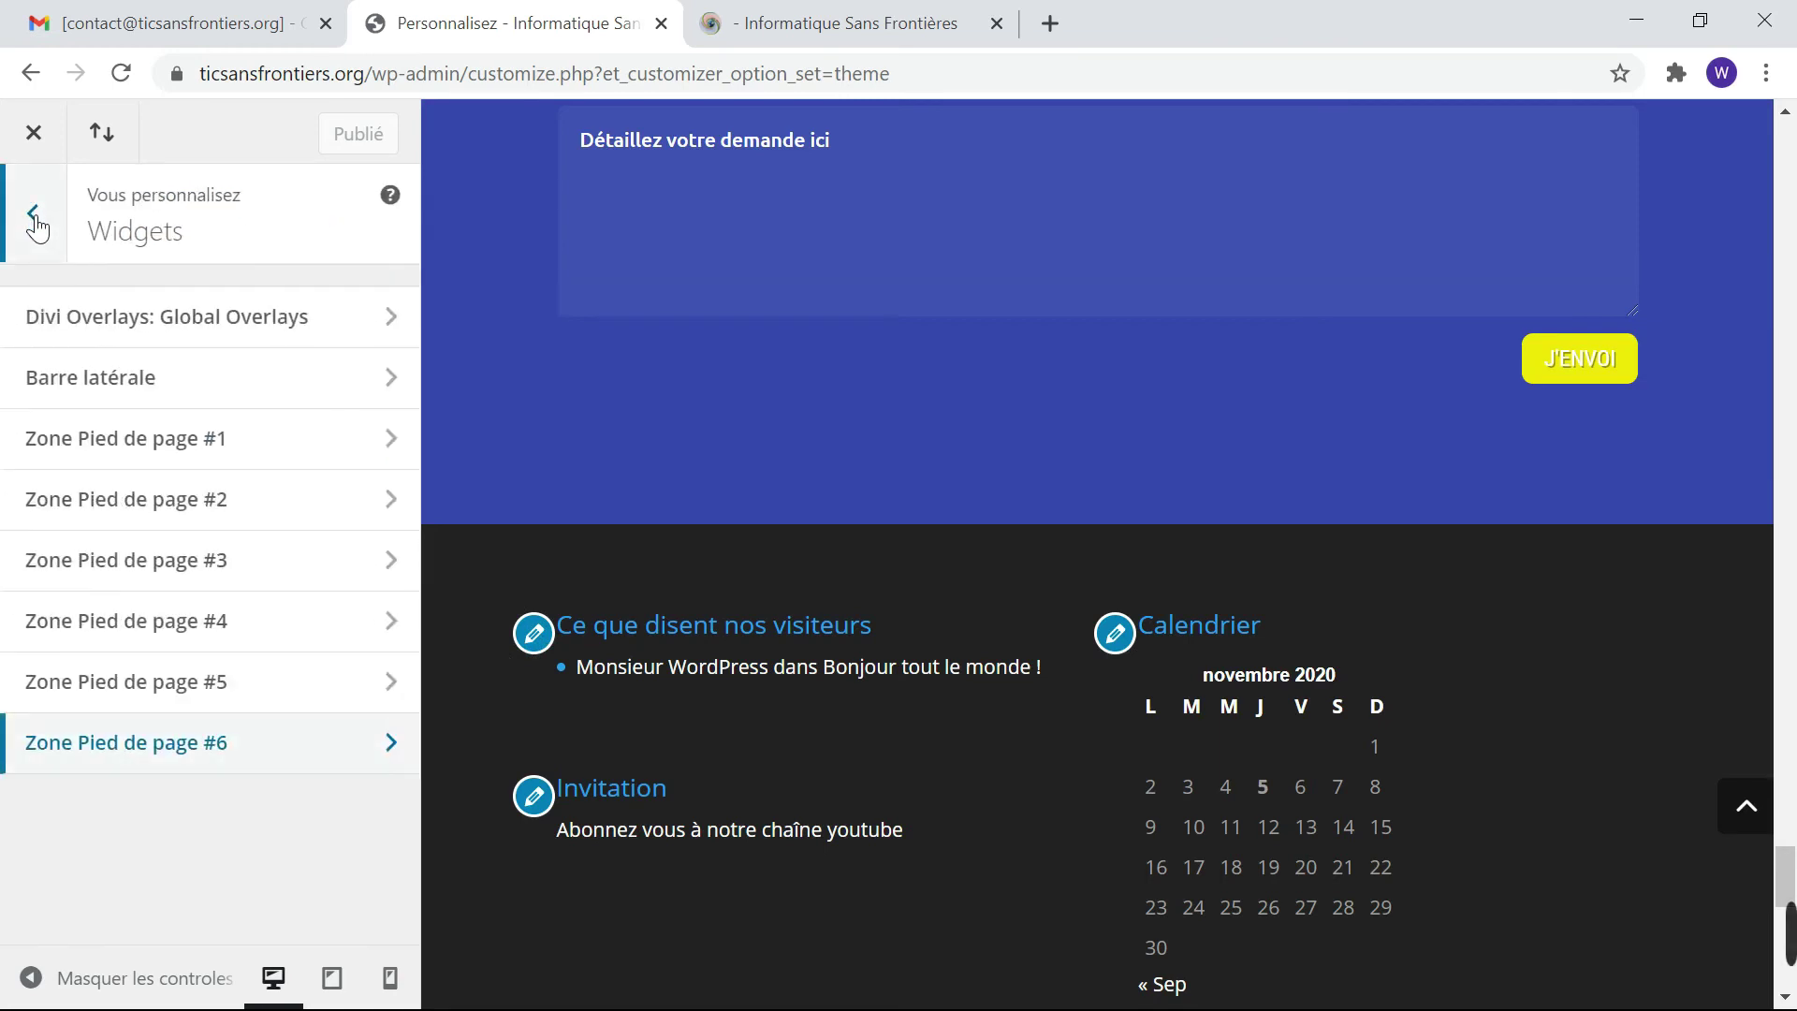
left_click(191, 449)
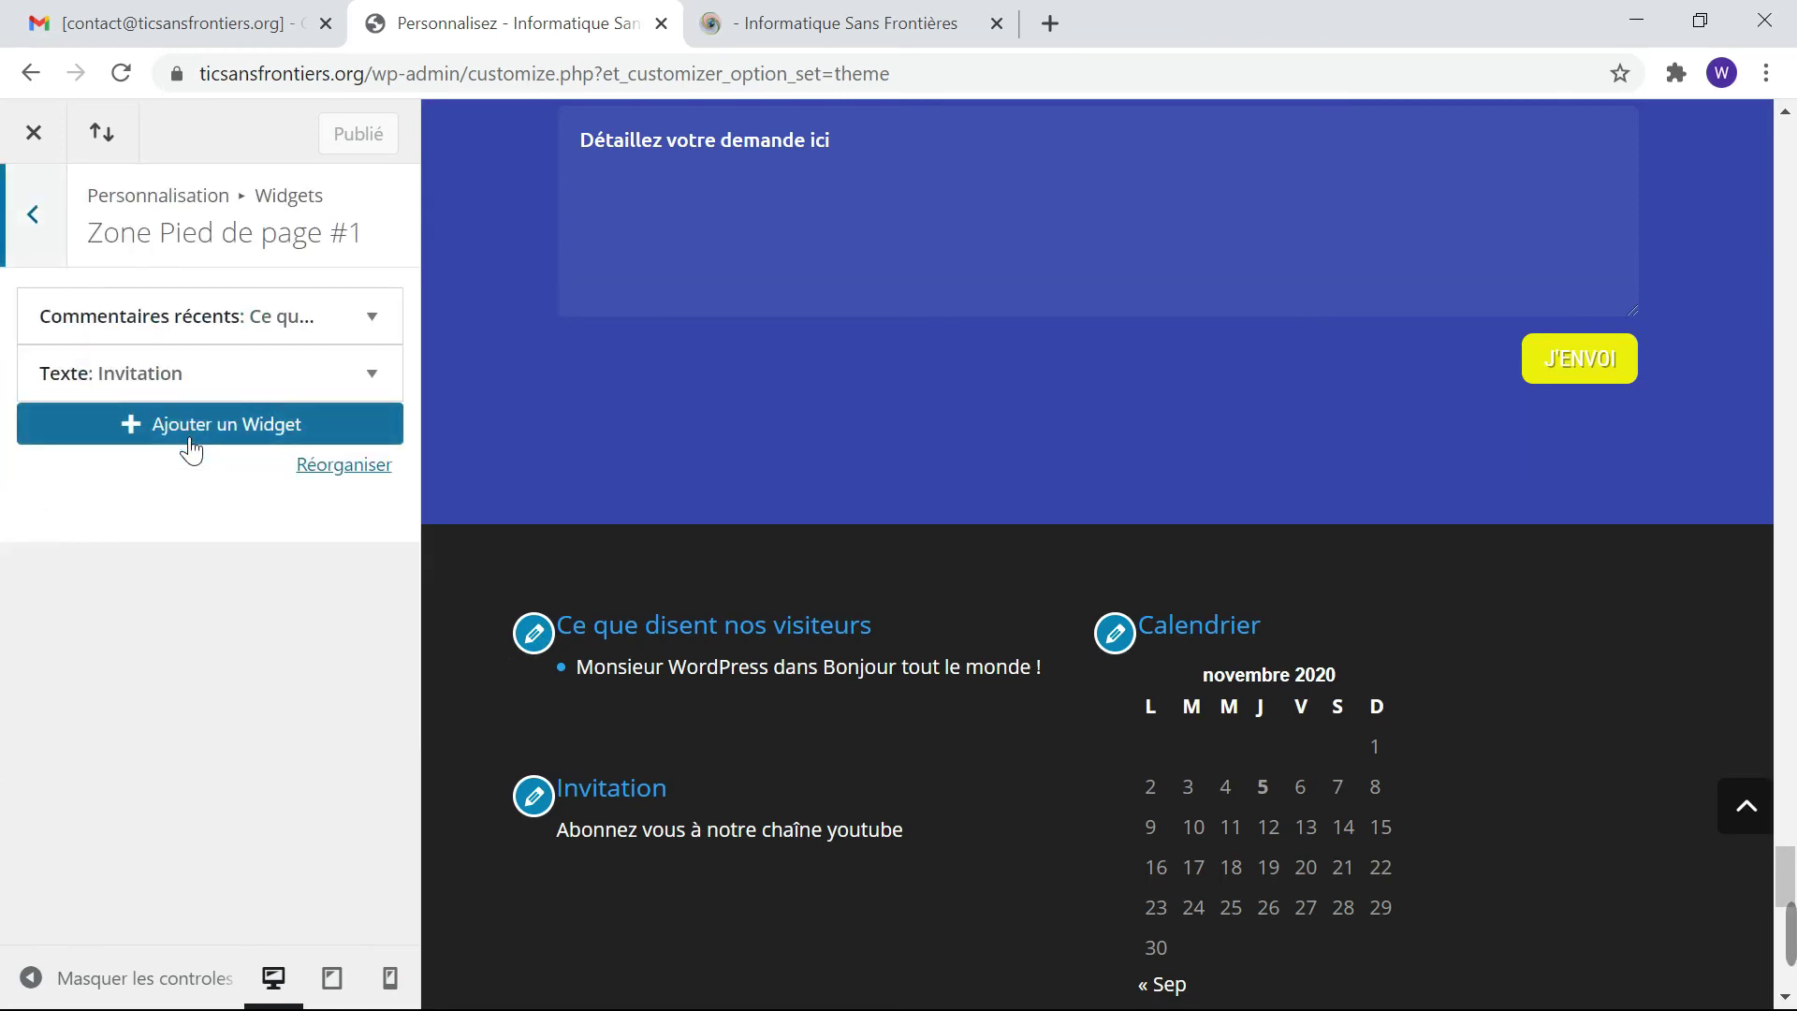
left_click(38, 218)
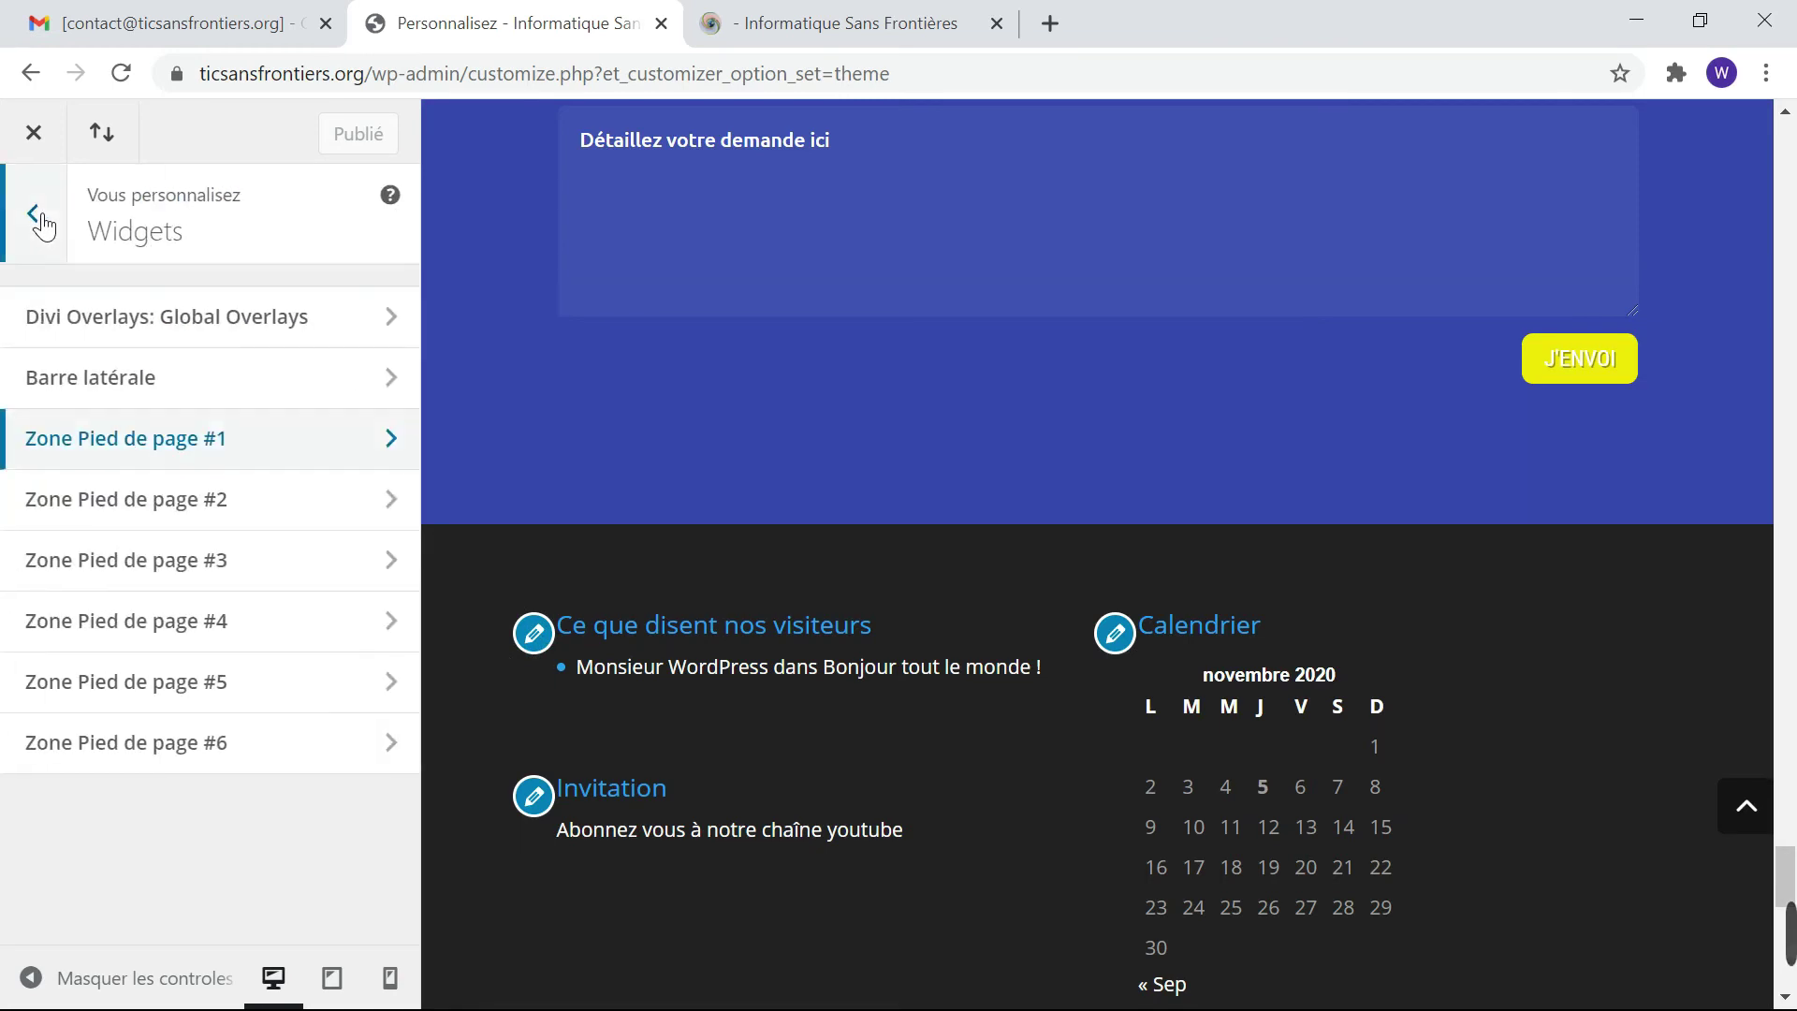
left_click(315, 454)
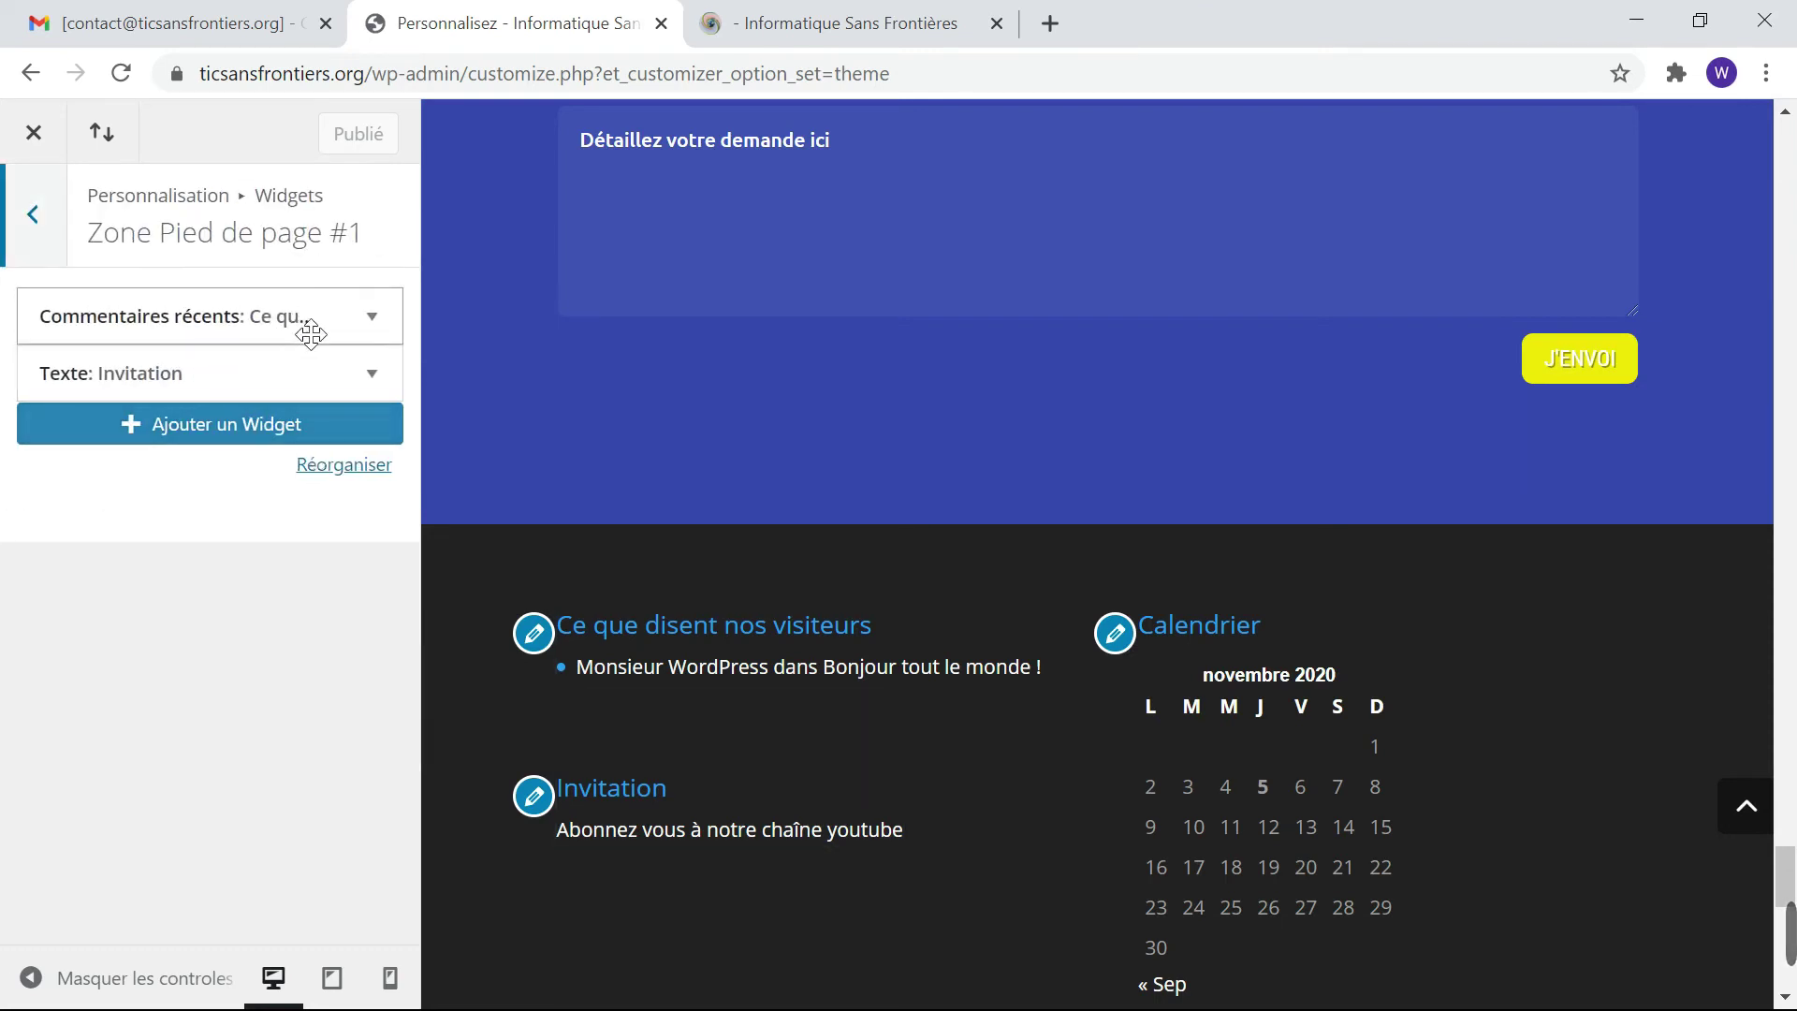
left_click(361, 329)
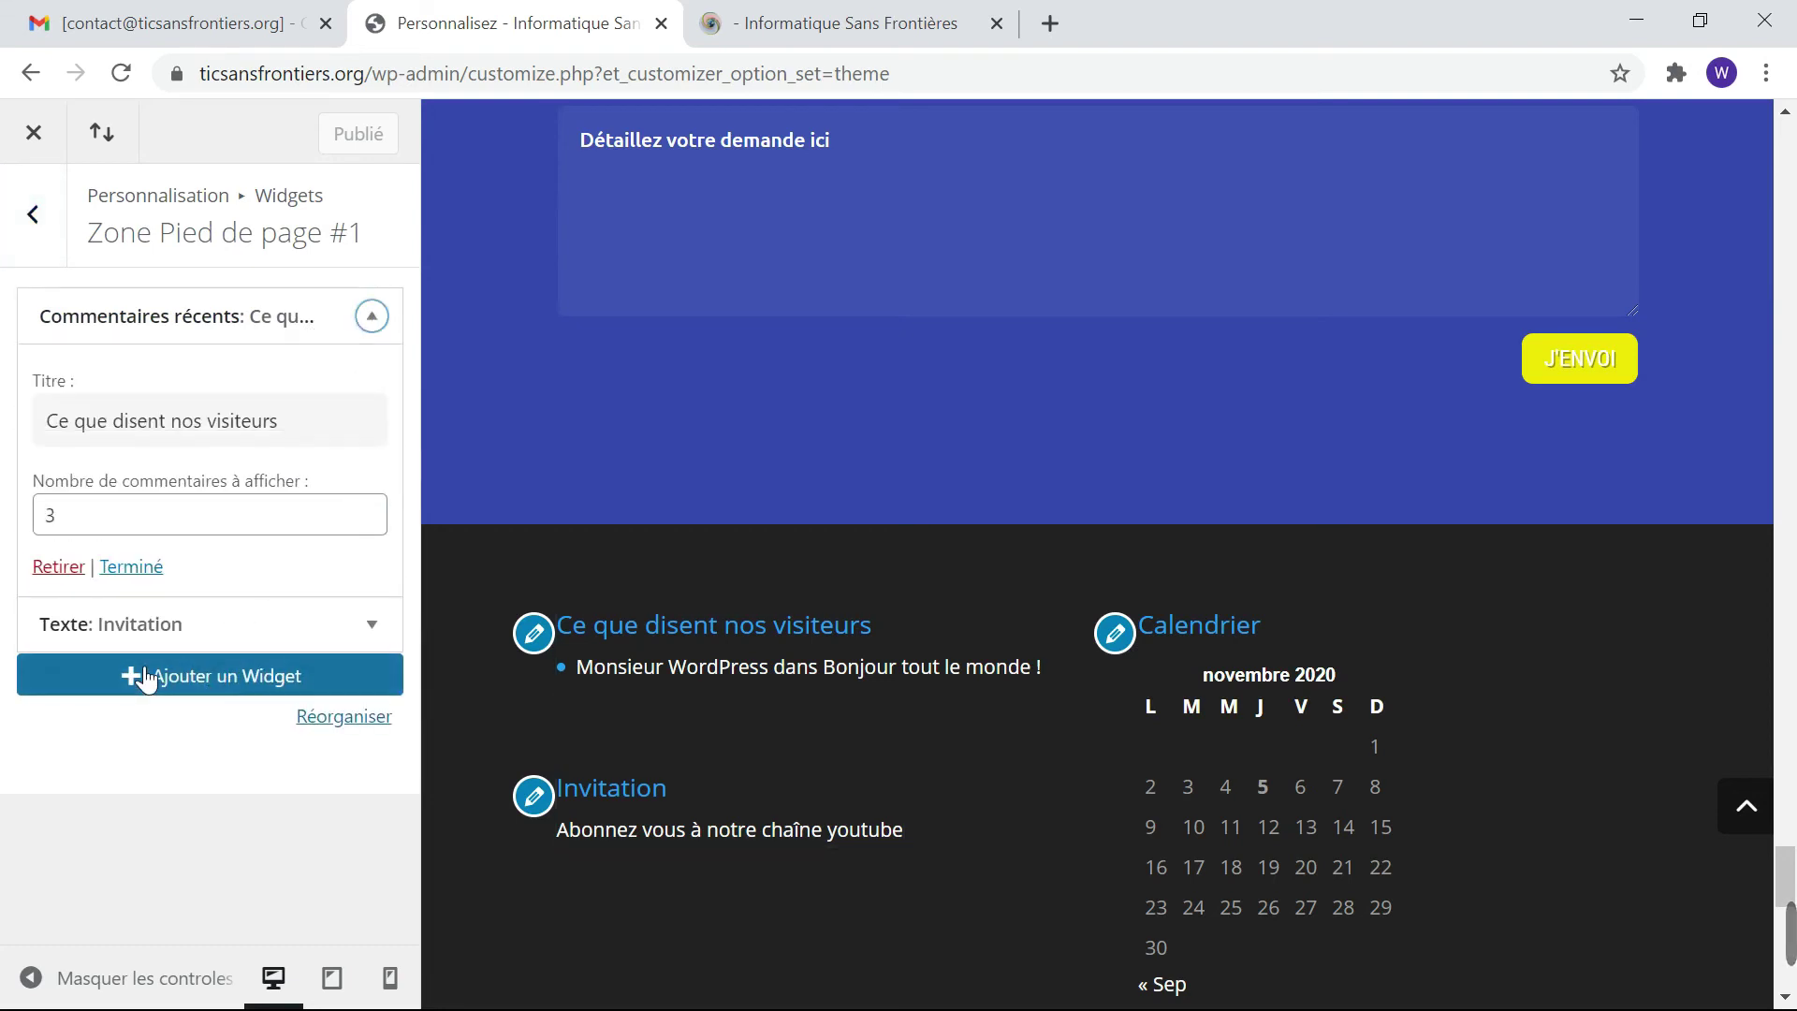
left_click(58, 567)
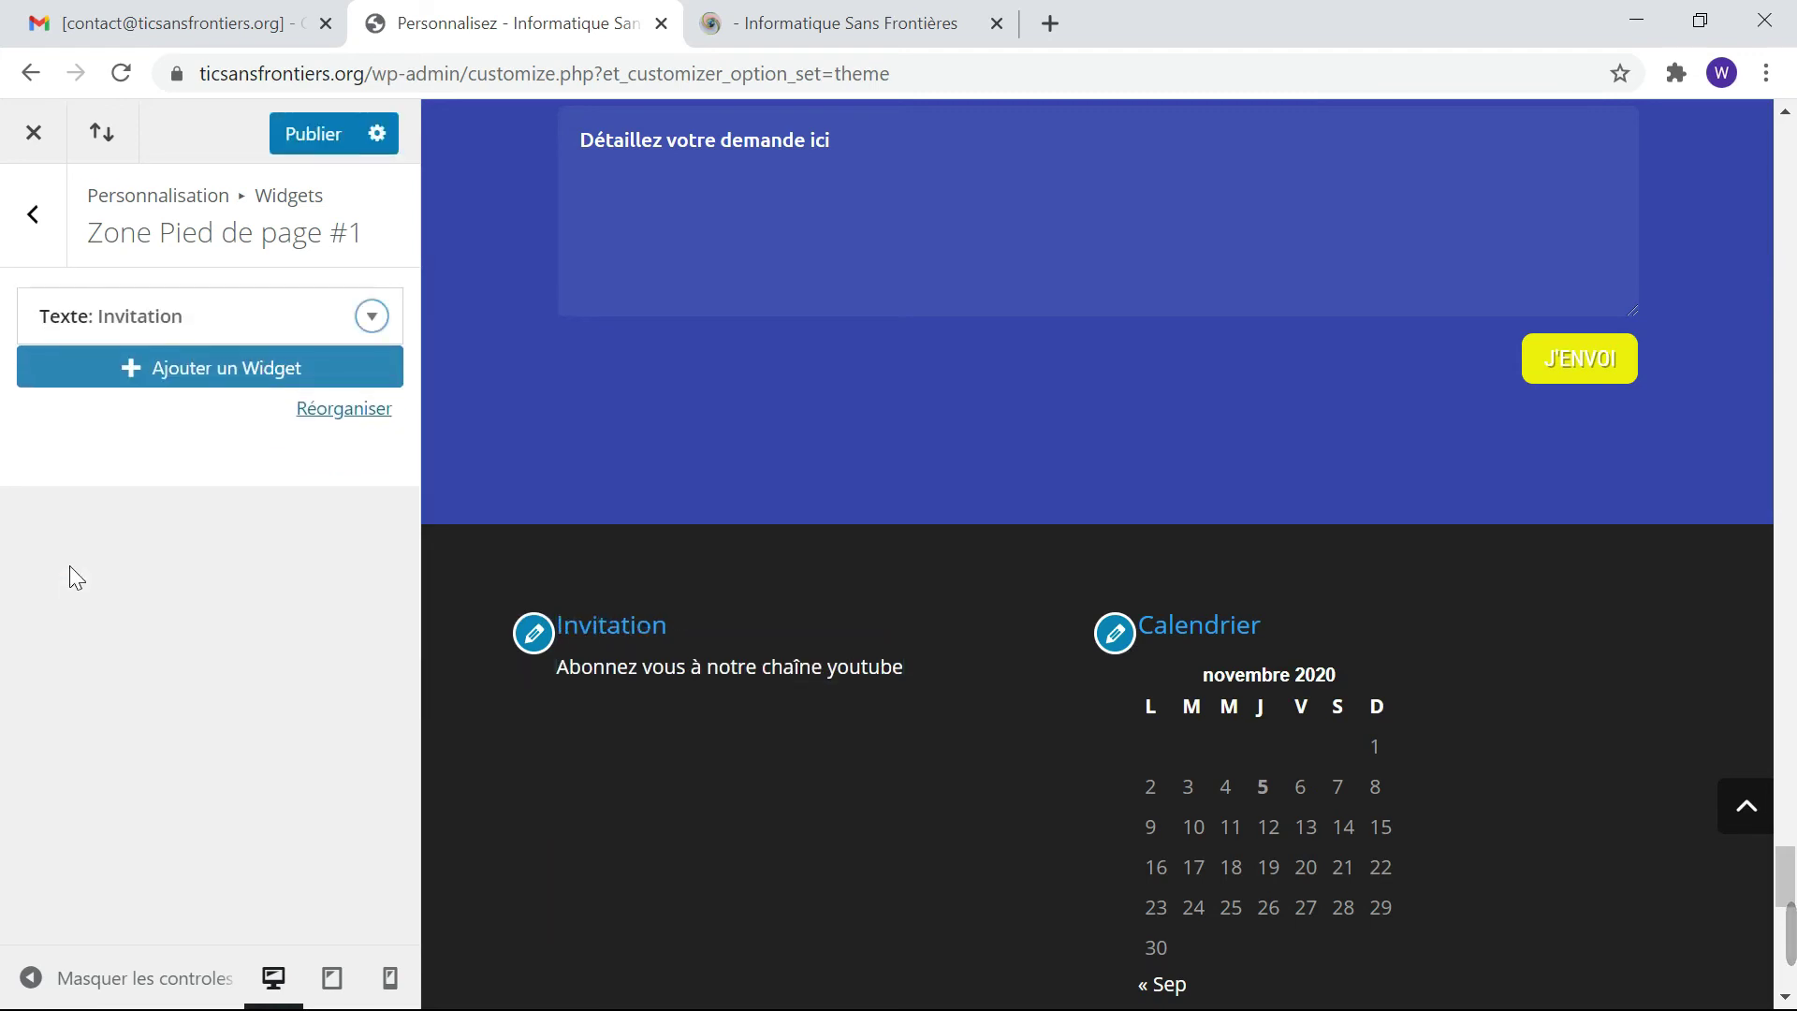
Add an HTML personnalisé widget containing the Spreadshirt shop embed code to Zone Pied de page #1 and publish it.
left_click(237, 379)
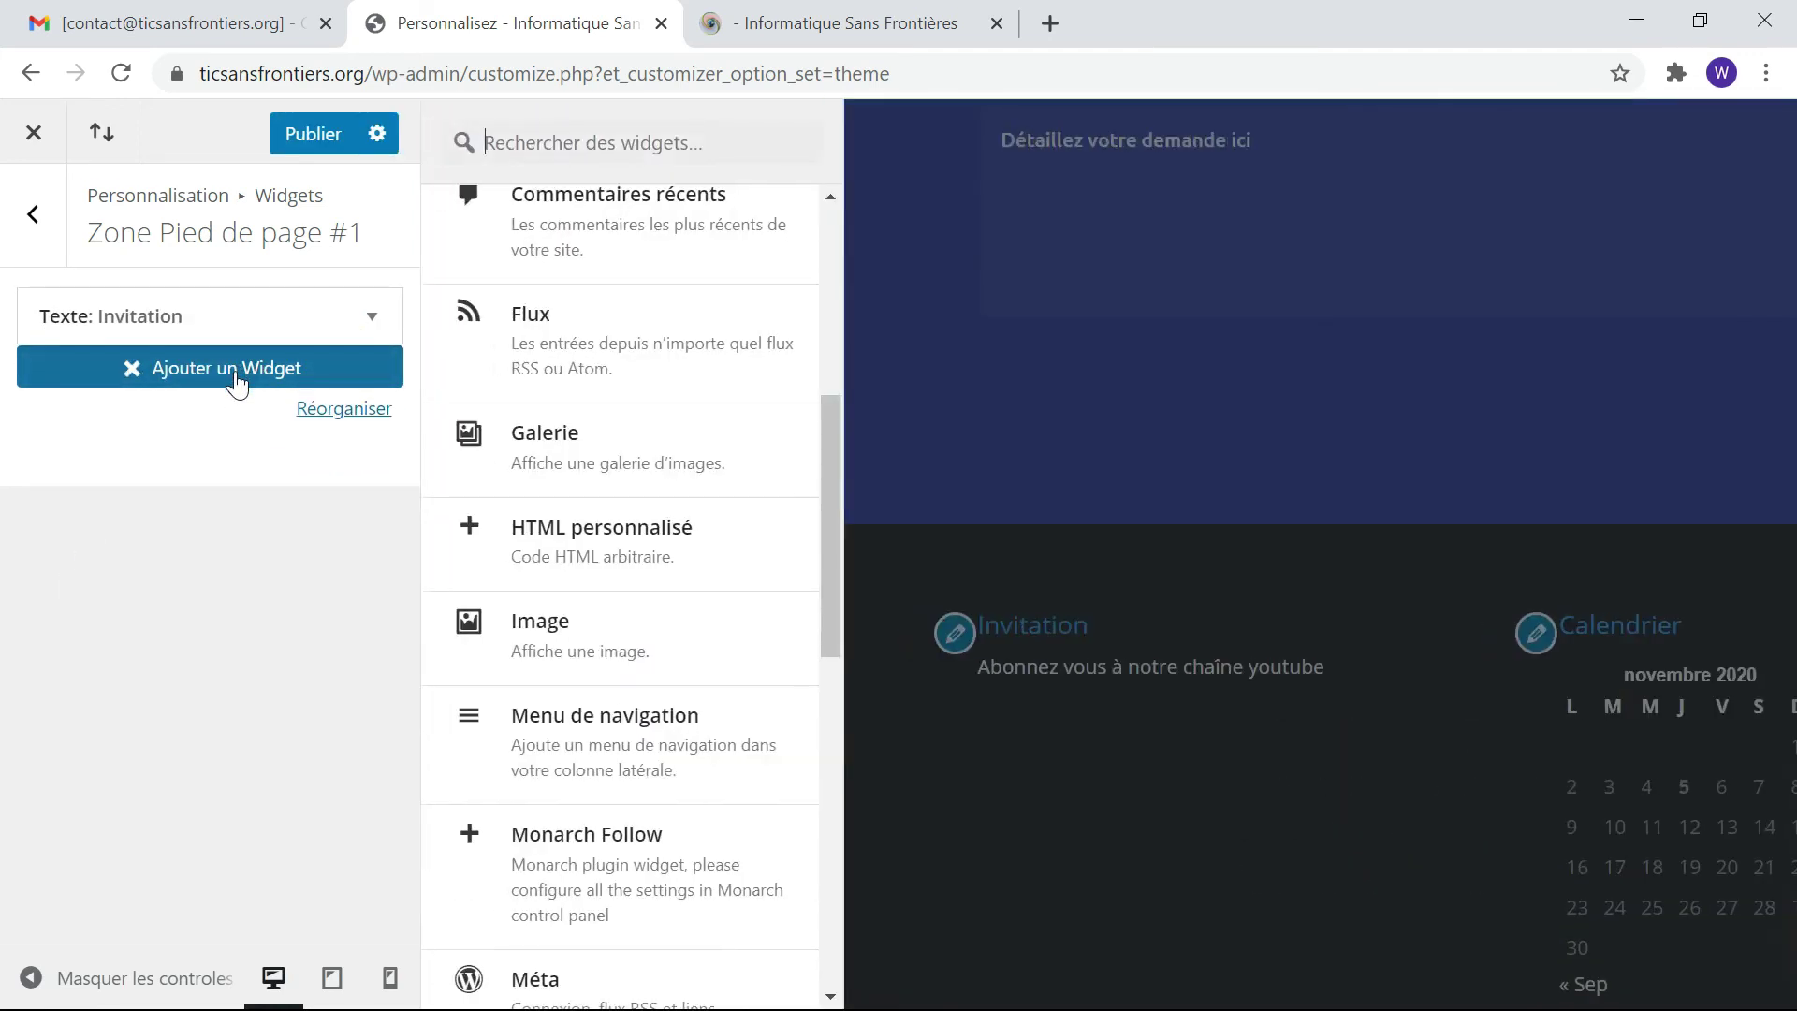
left_click(711, 540)
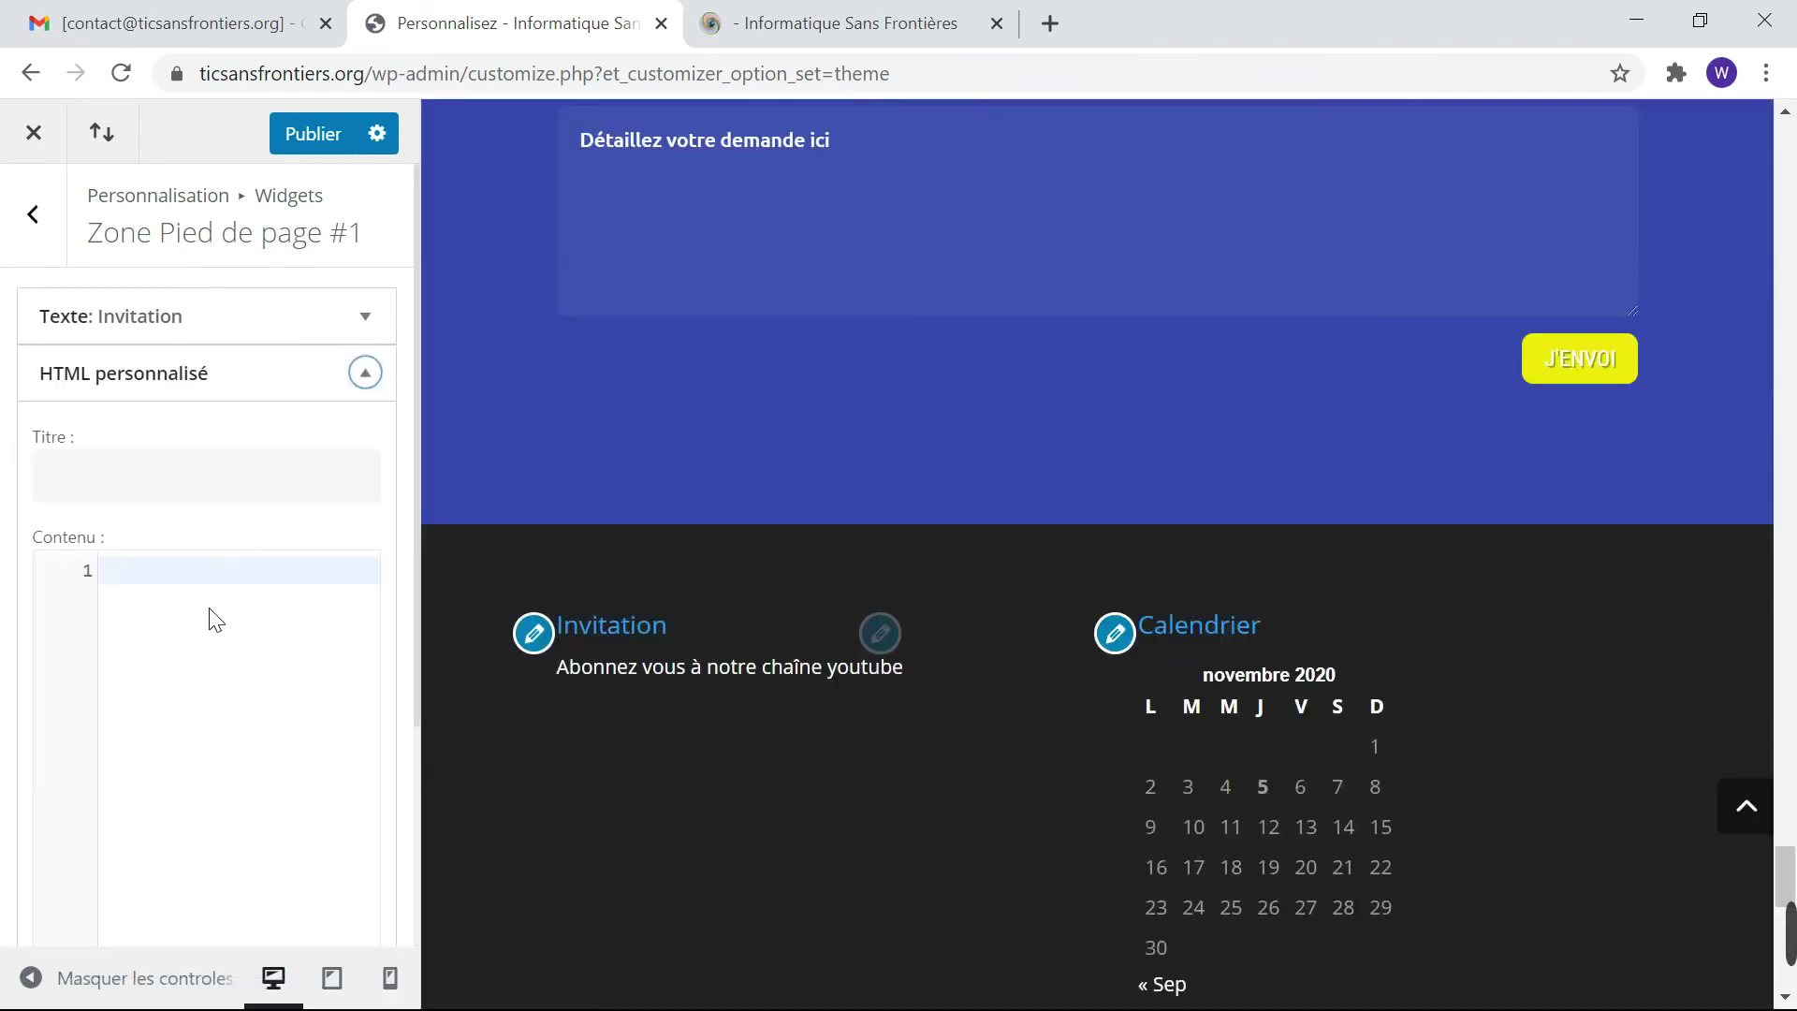
left_click(105, 570)
key("ctrl+v")
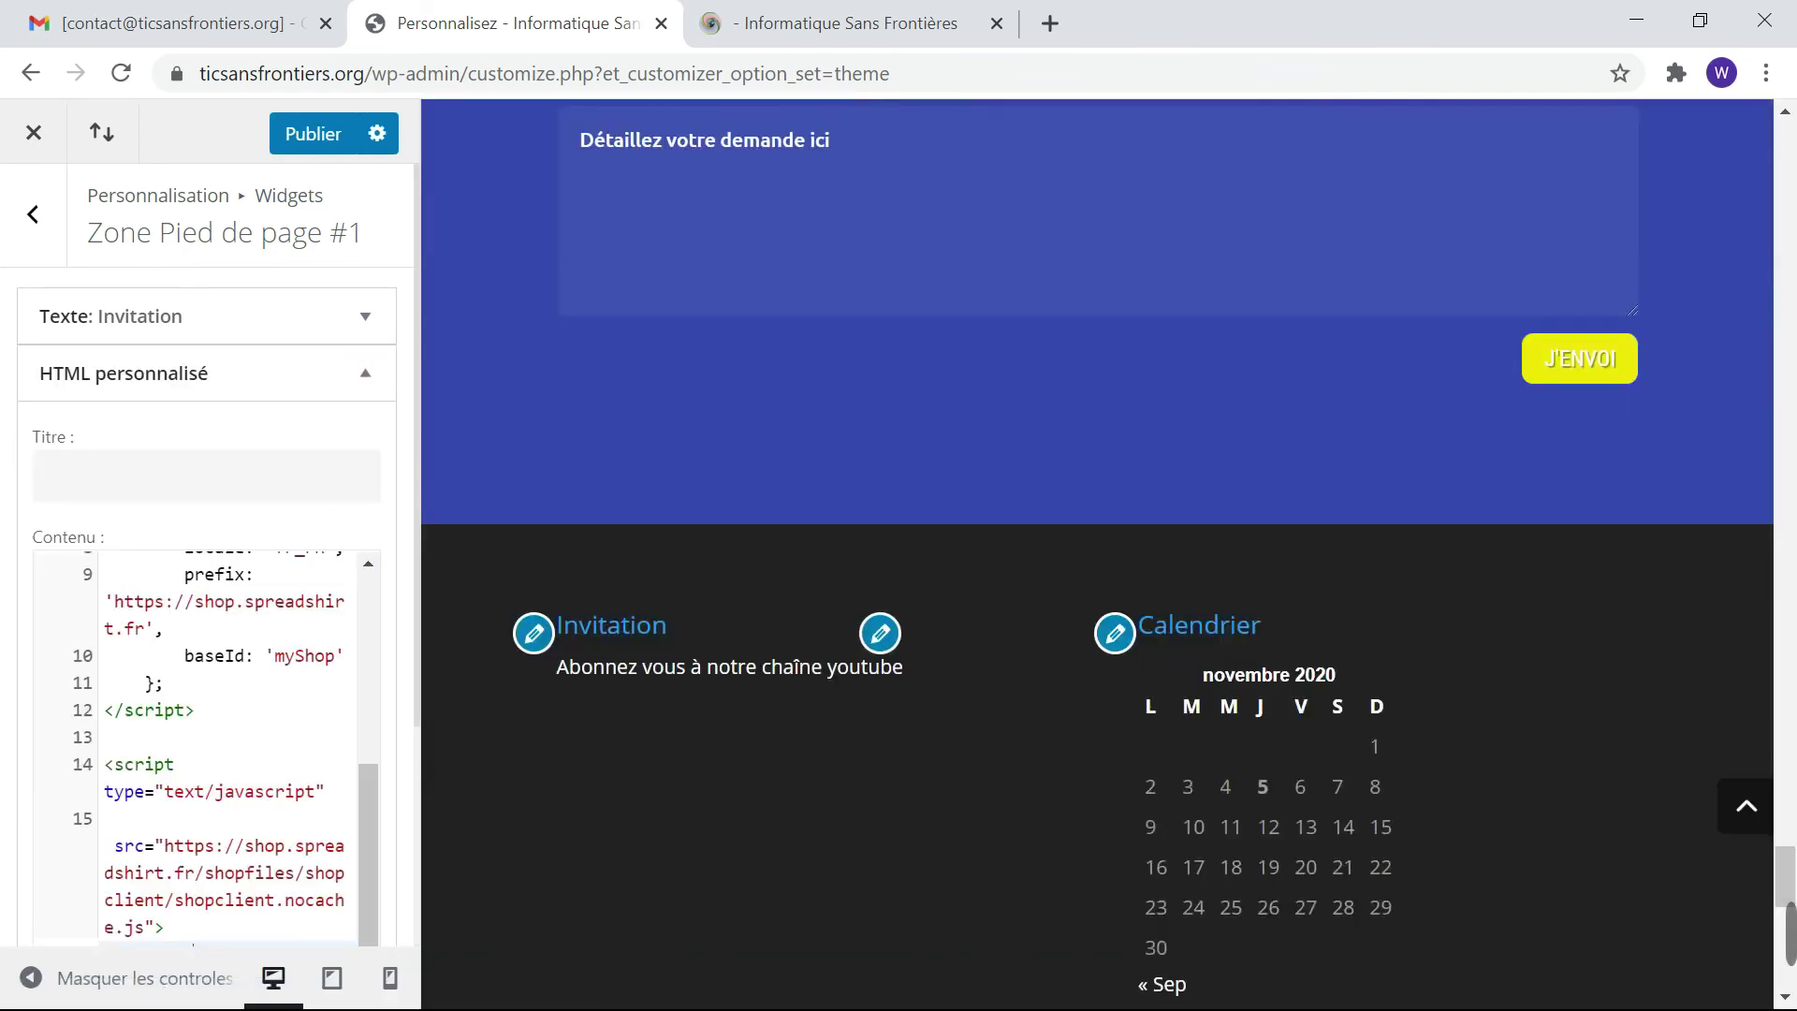
scroll(206, 655, "down", 1)
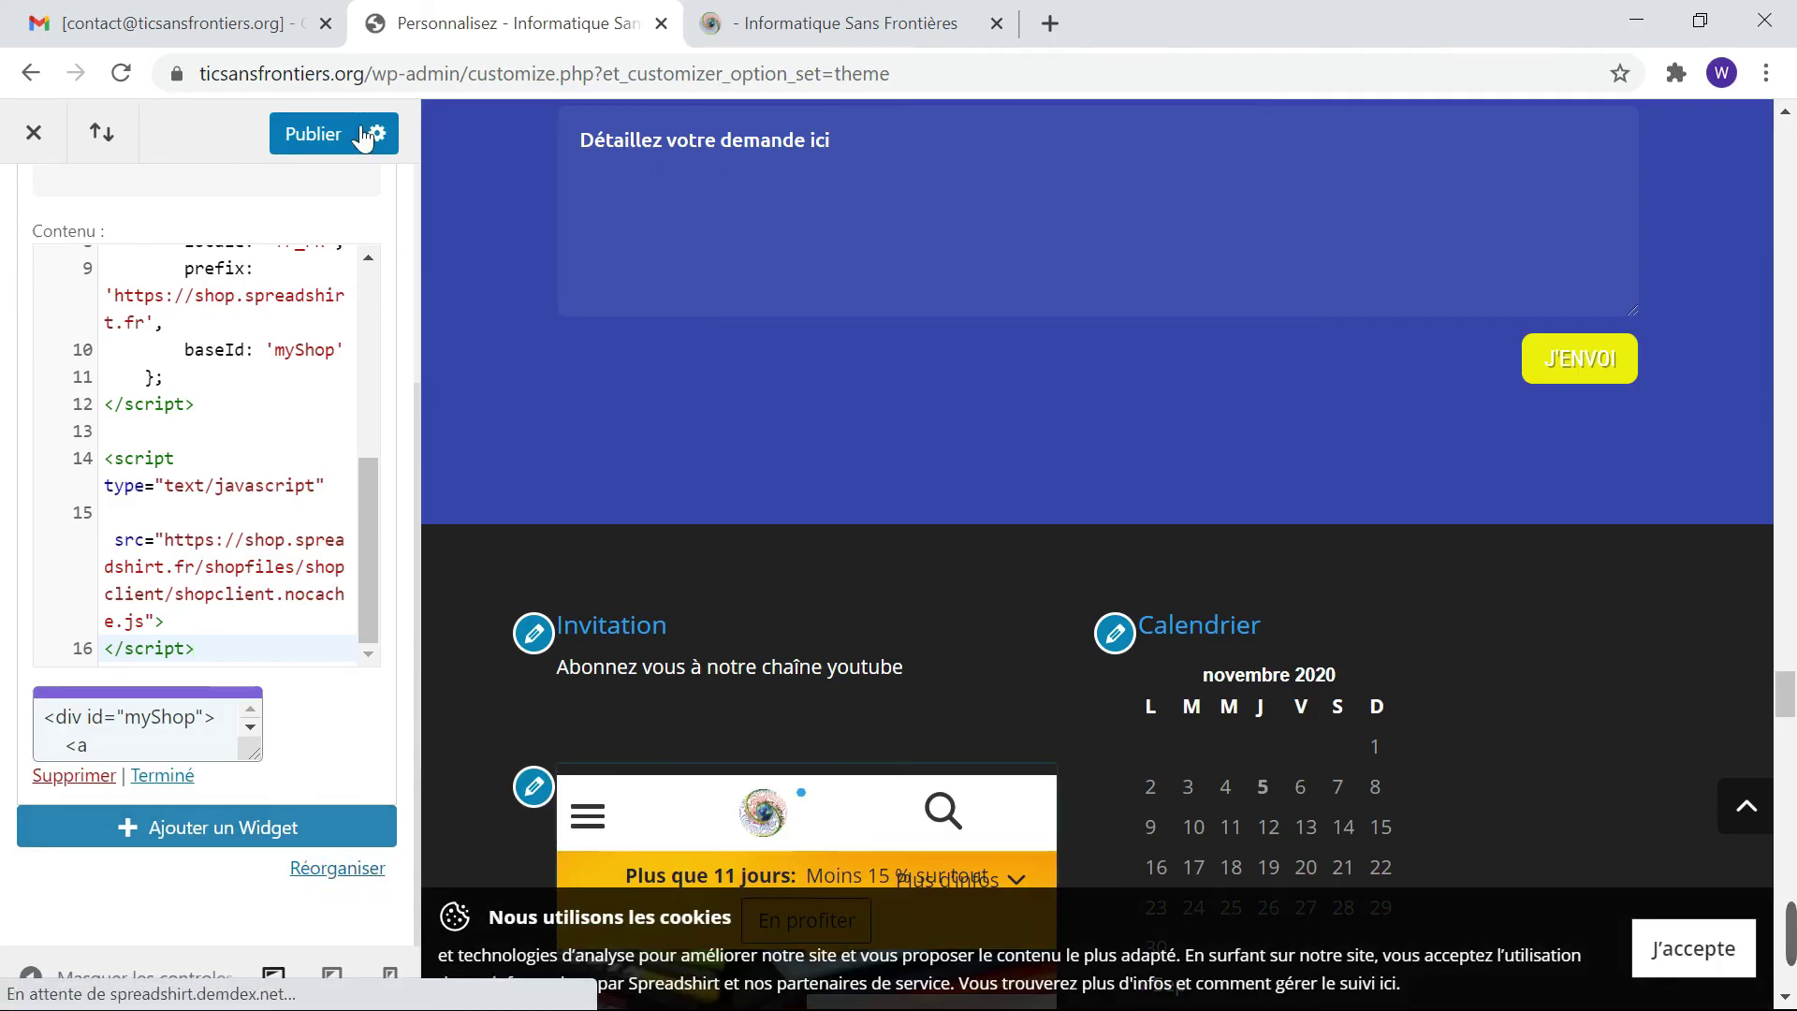
Examine how the embedded Spreadshirt shop is laid out in the footer preview, from the contact form to the page's end.
scroll(922, 489, "down", 10)
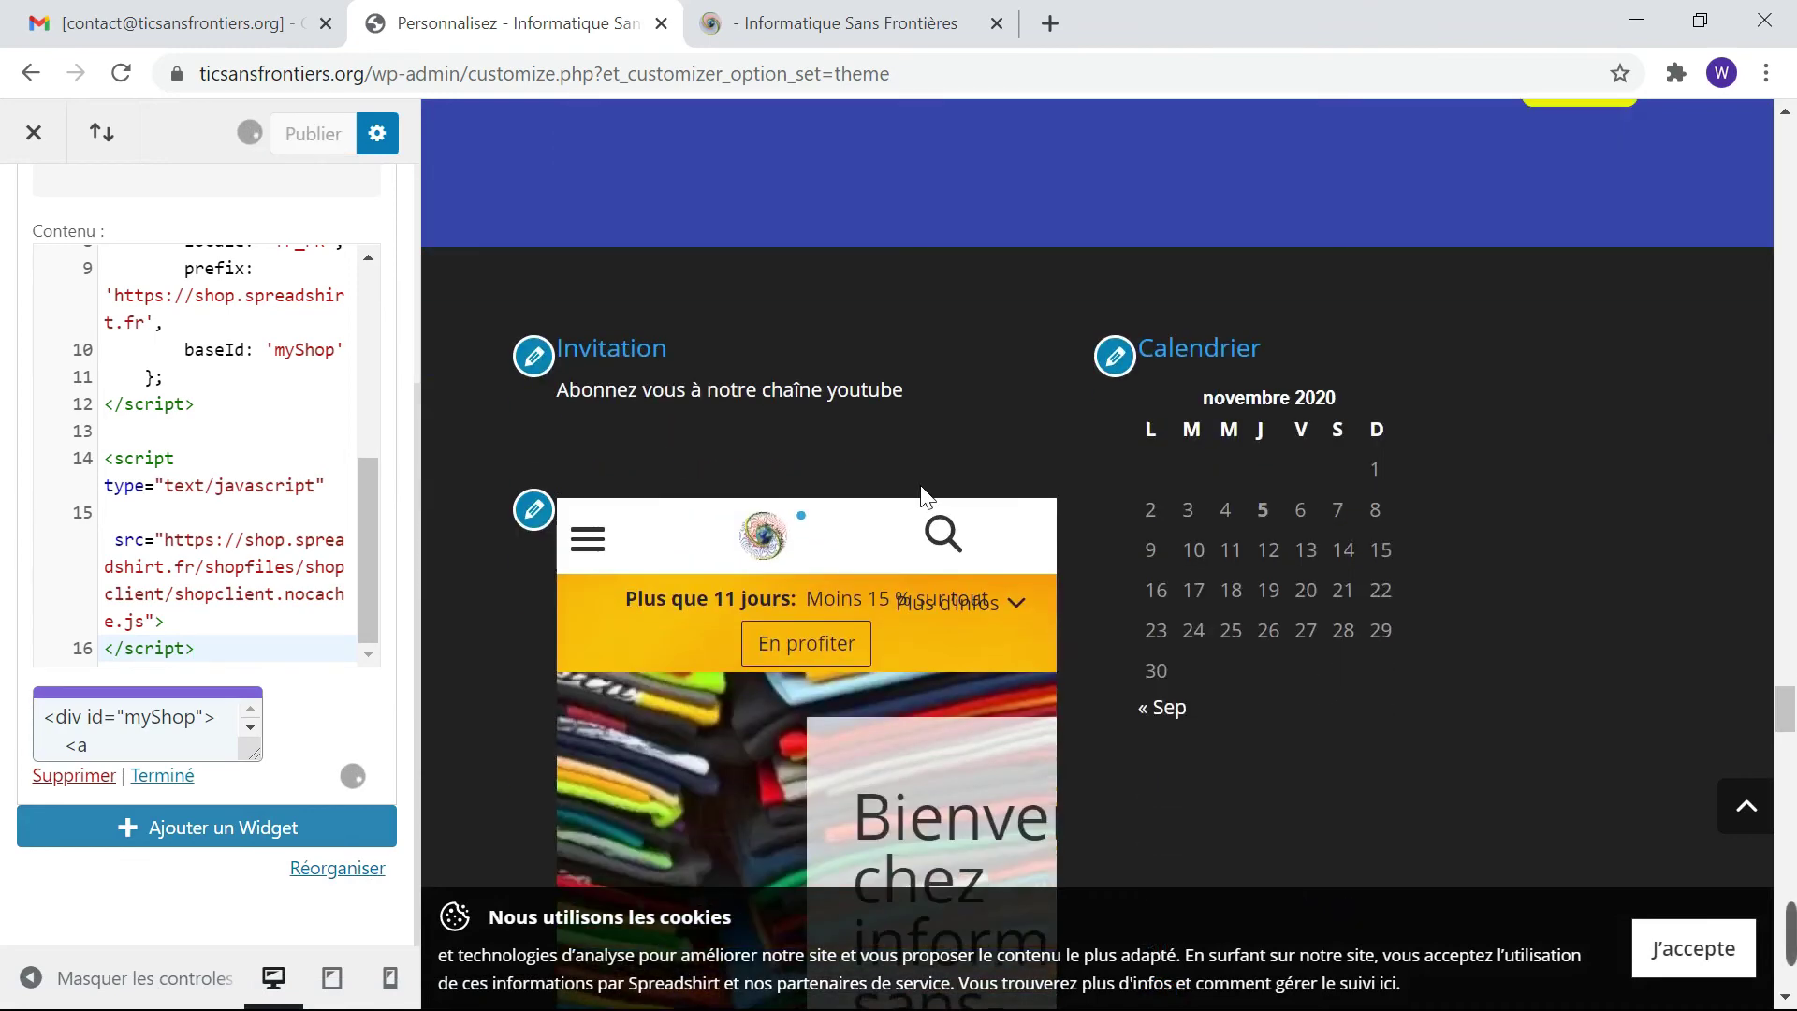
scroll(930, 496, "down", 10)
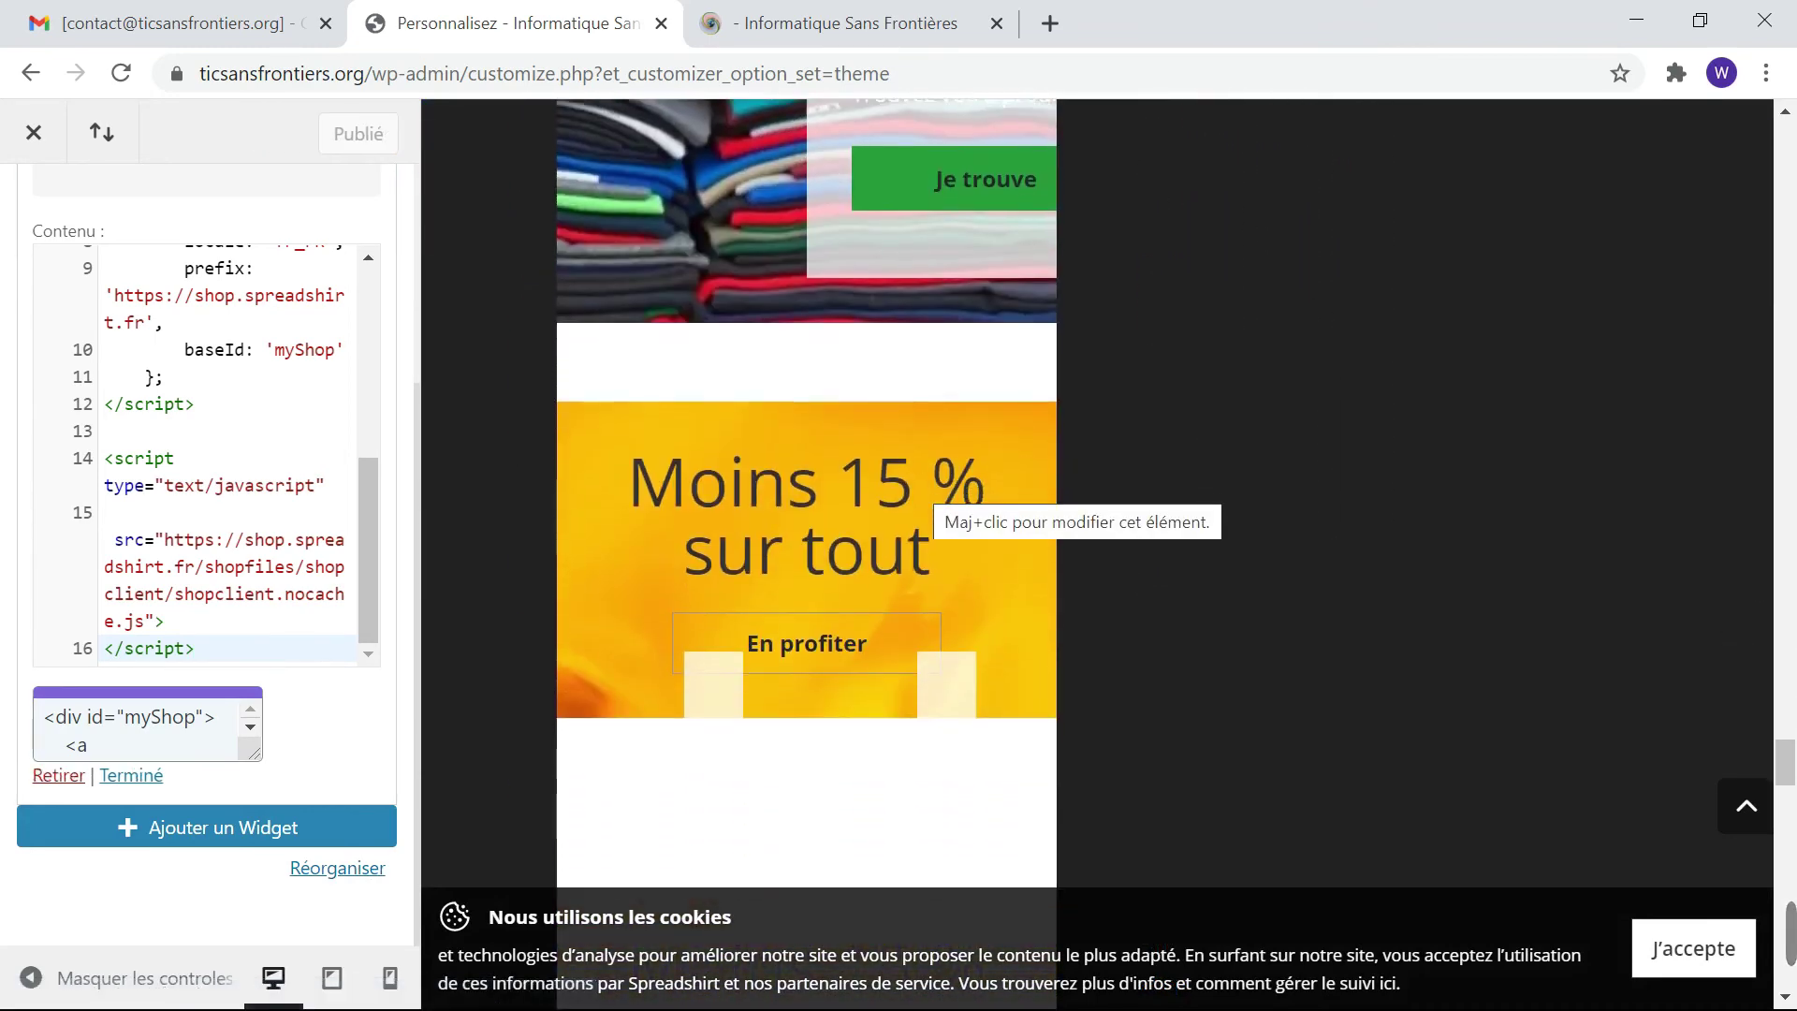
scroll(930, 496, "down", 15)
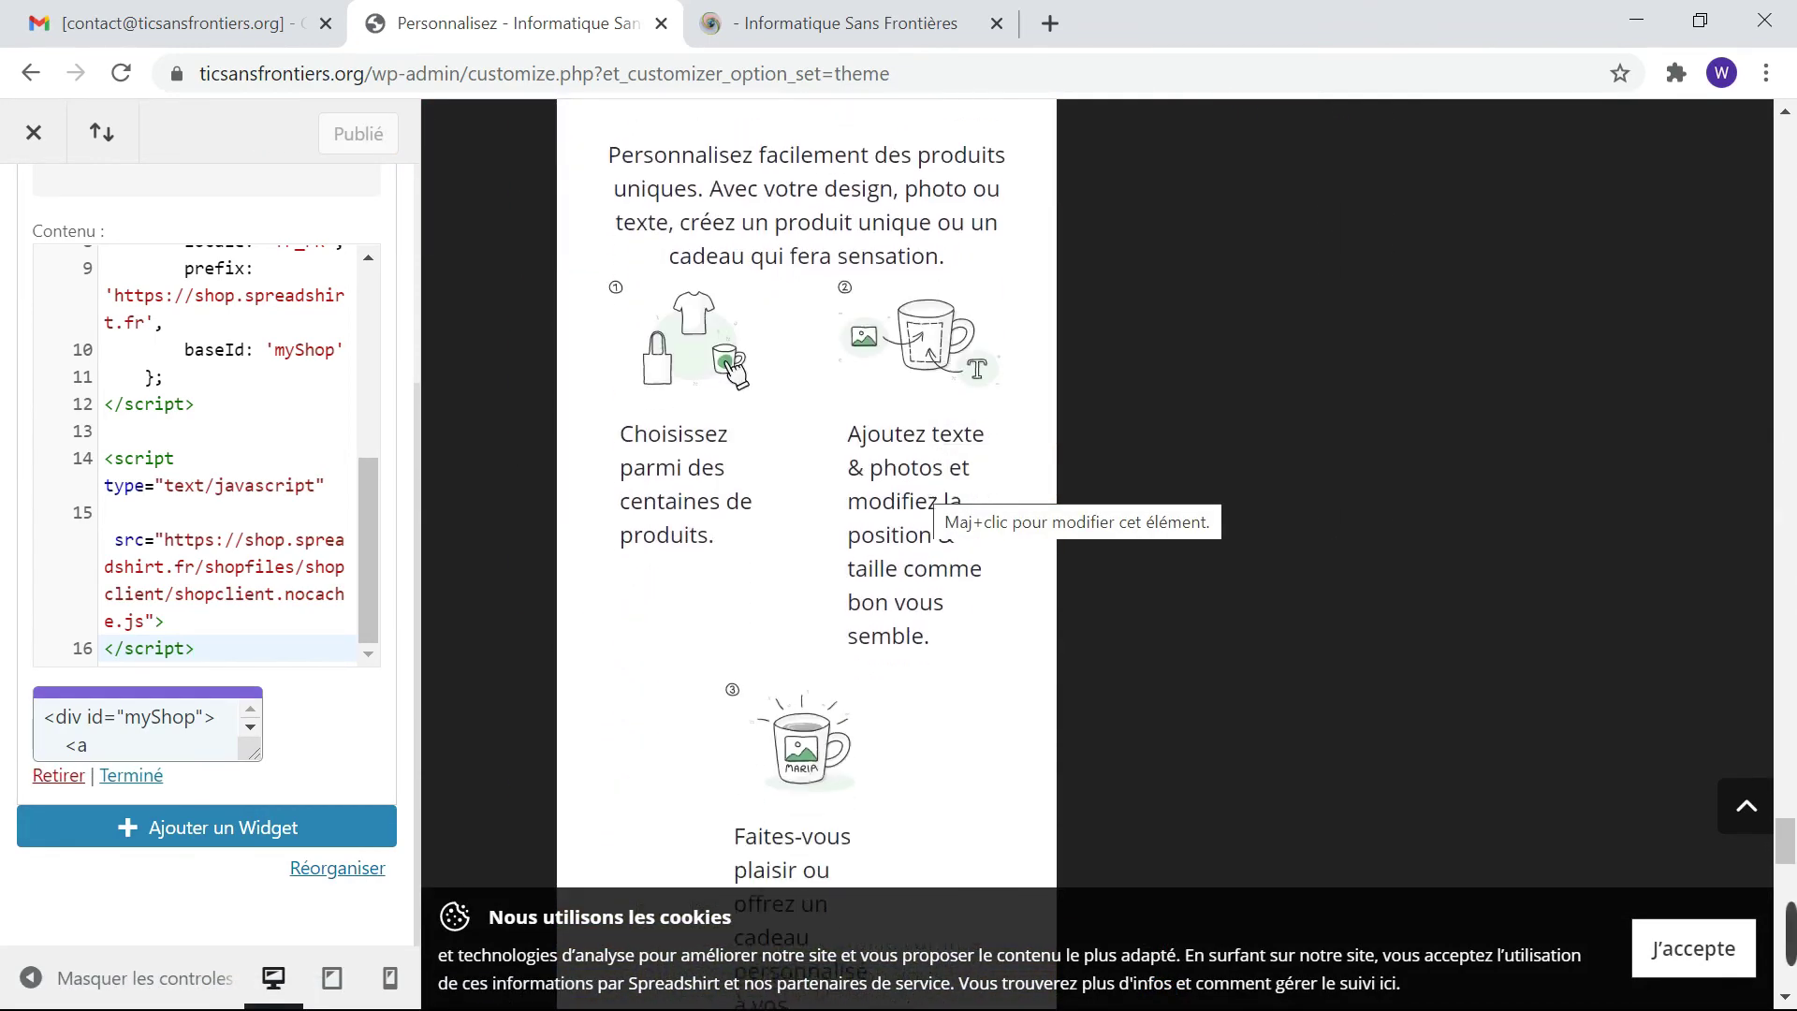
scroll(919, 481, "down", 5)
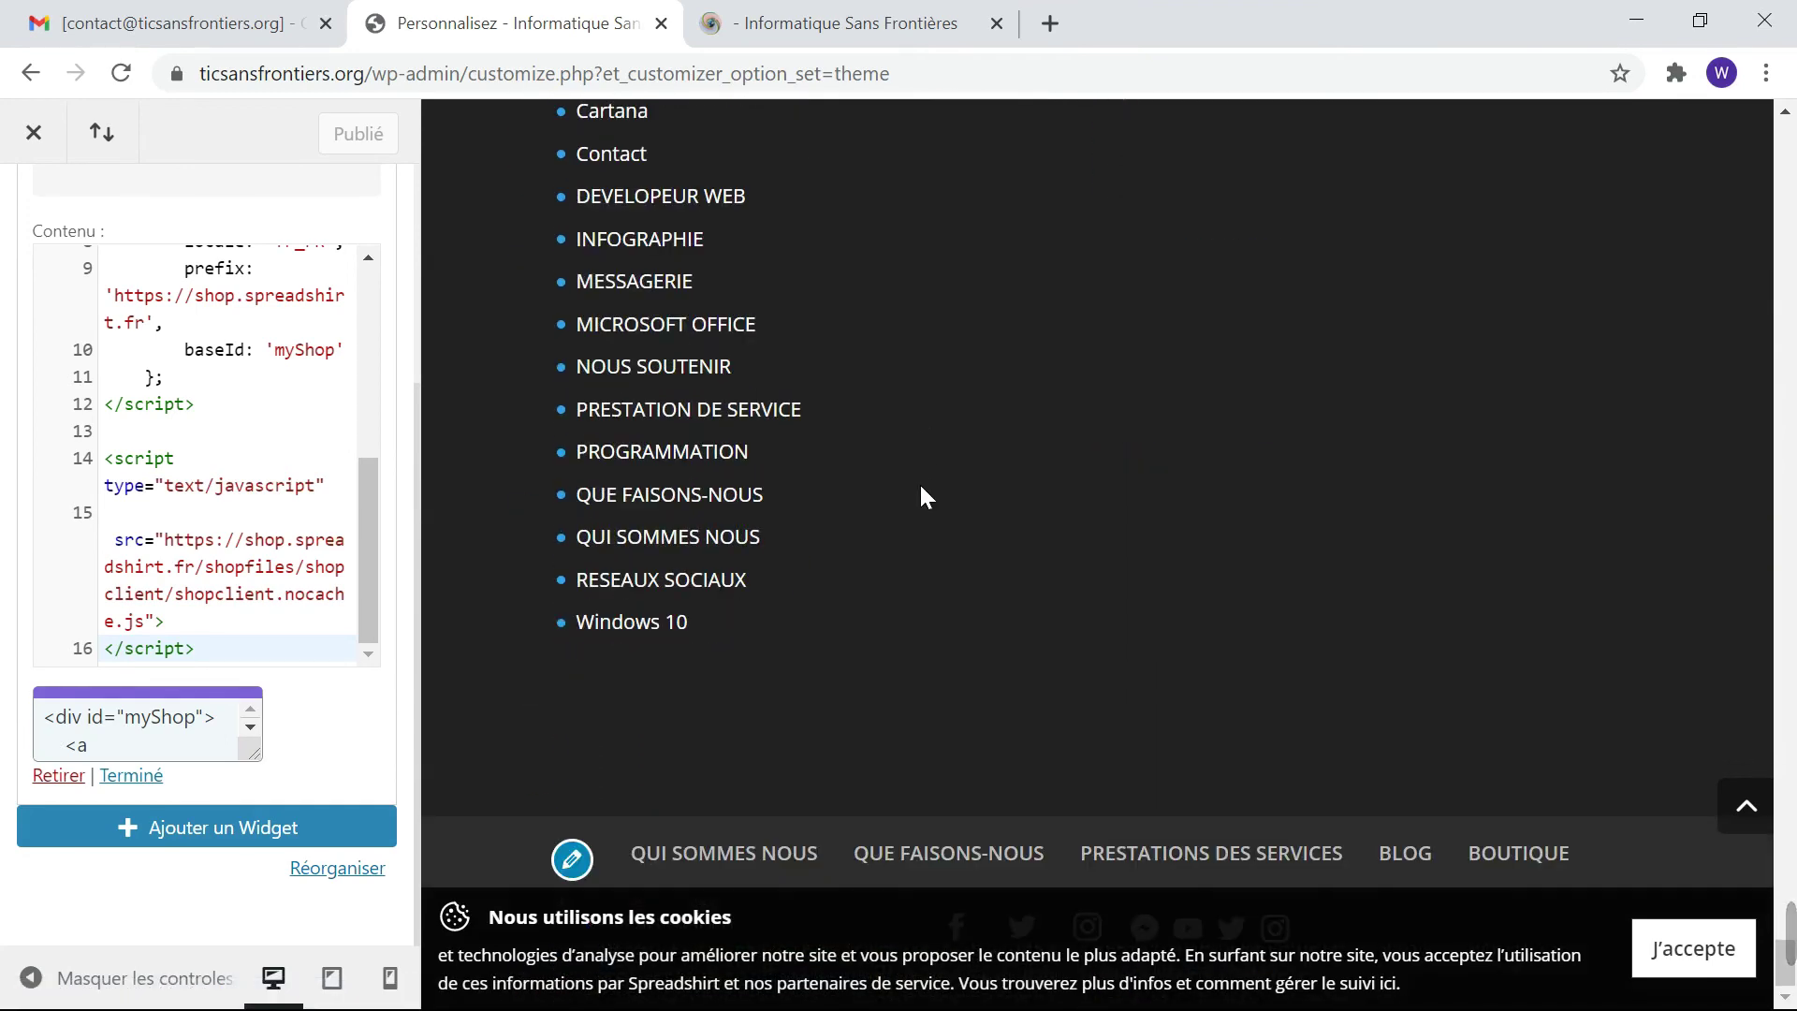
scroll(921, 486, "up", 15)
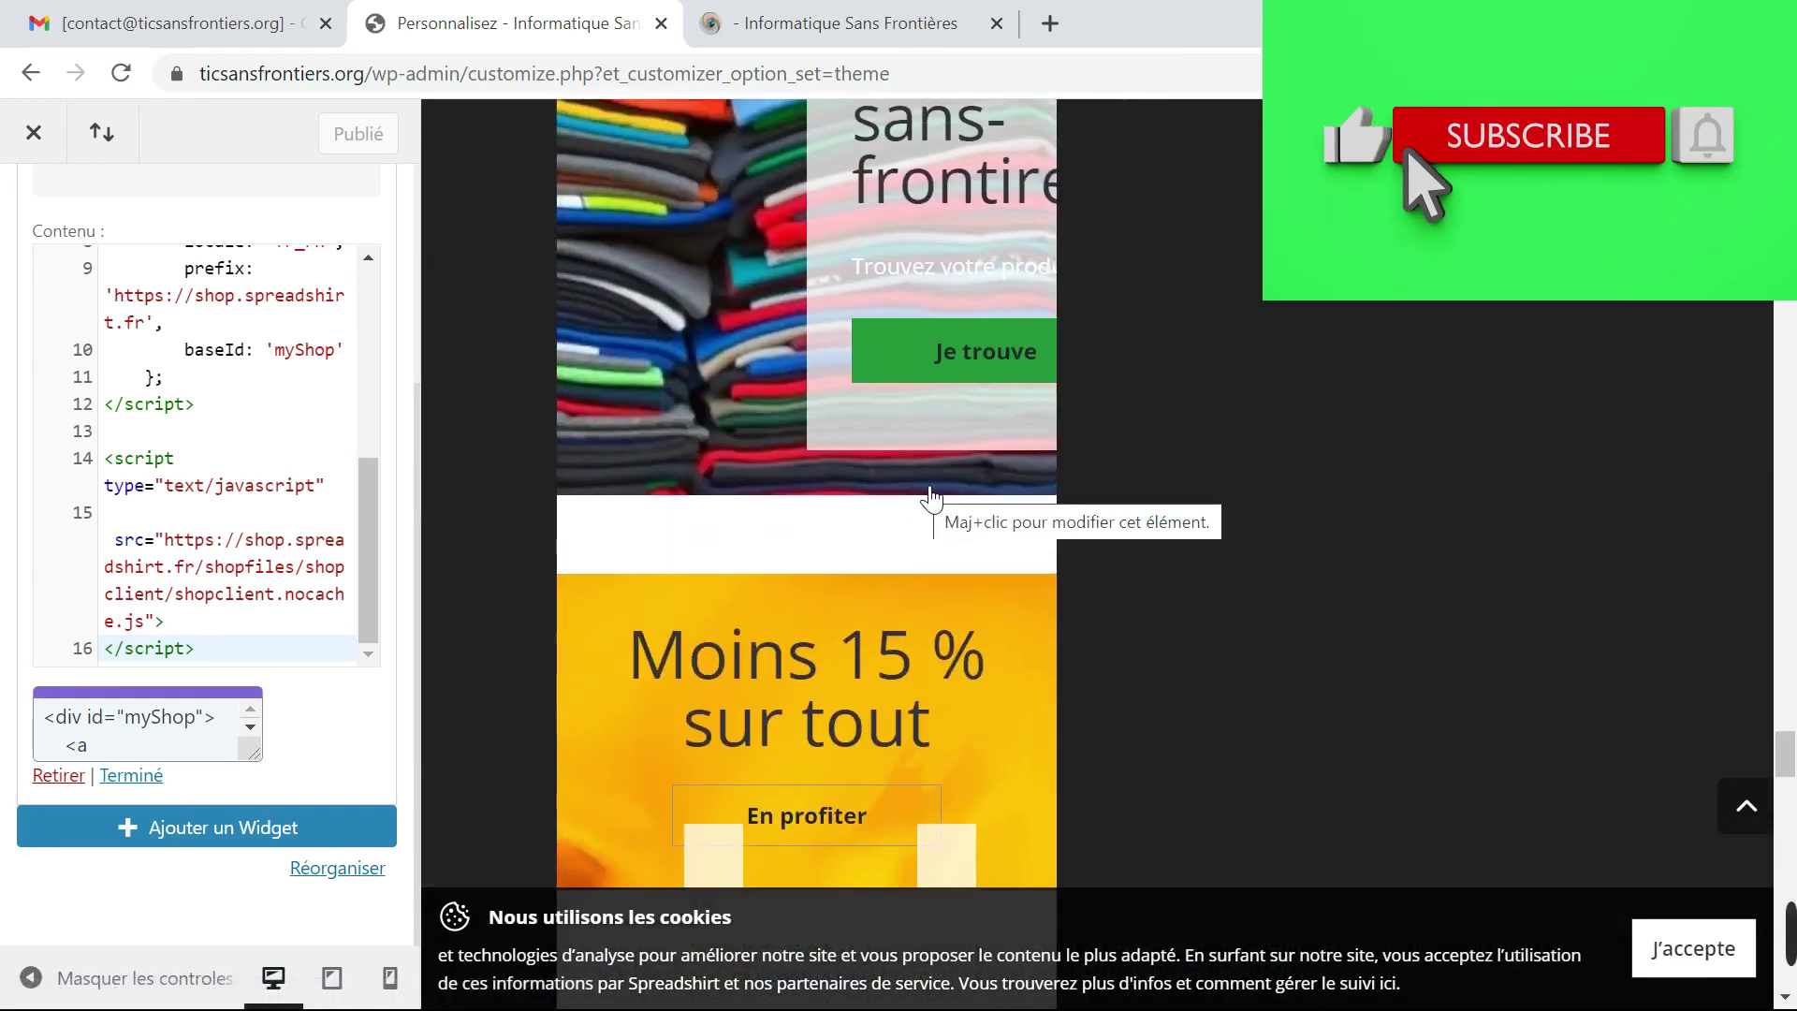
scroll(923, 491, "down", 10)
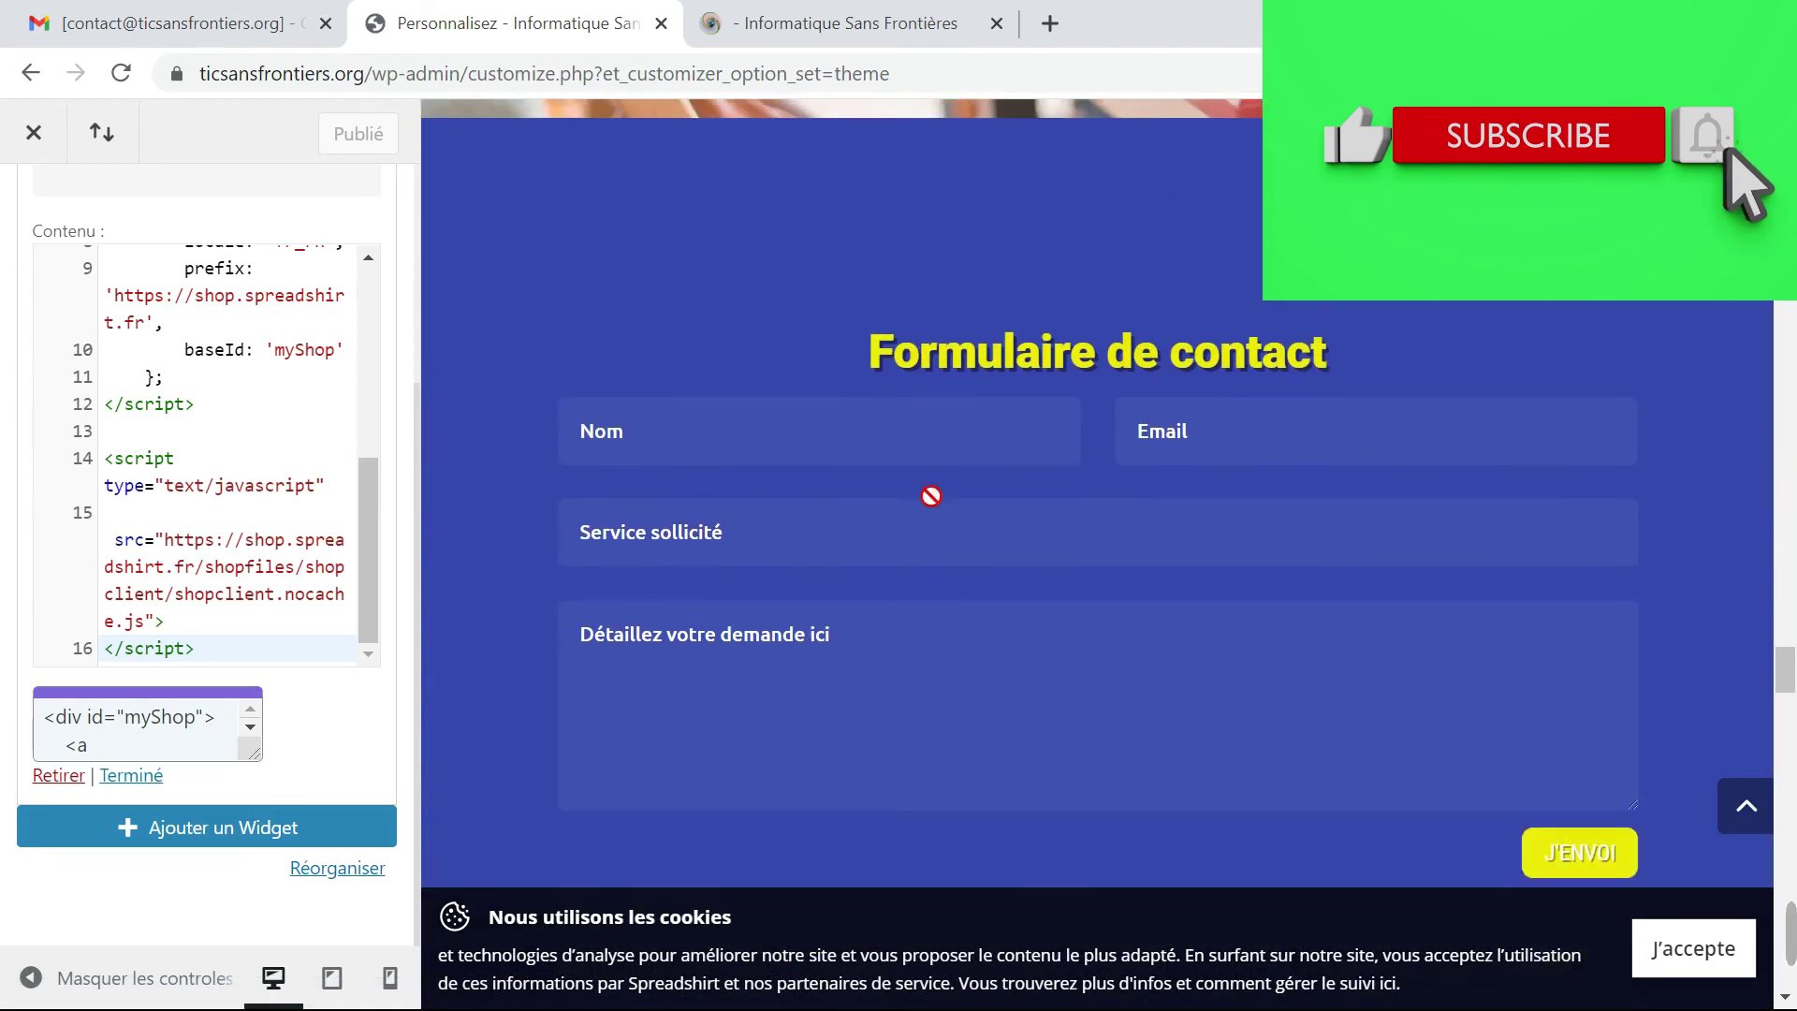
scroll(919, 481, "down", 5)
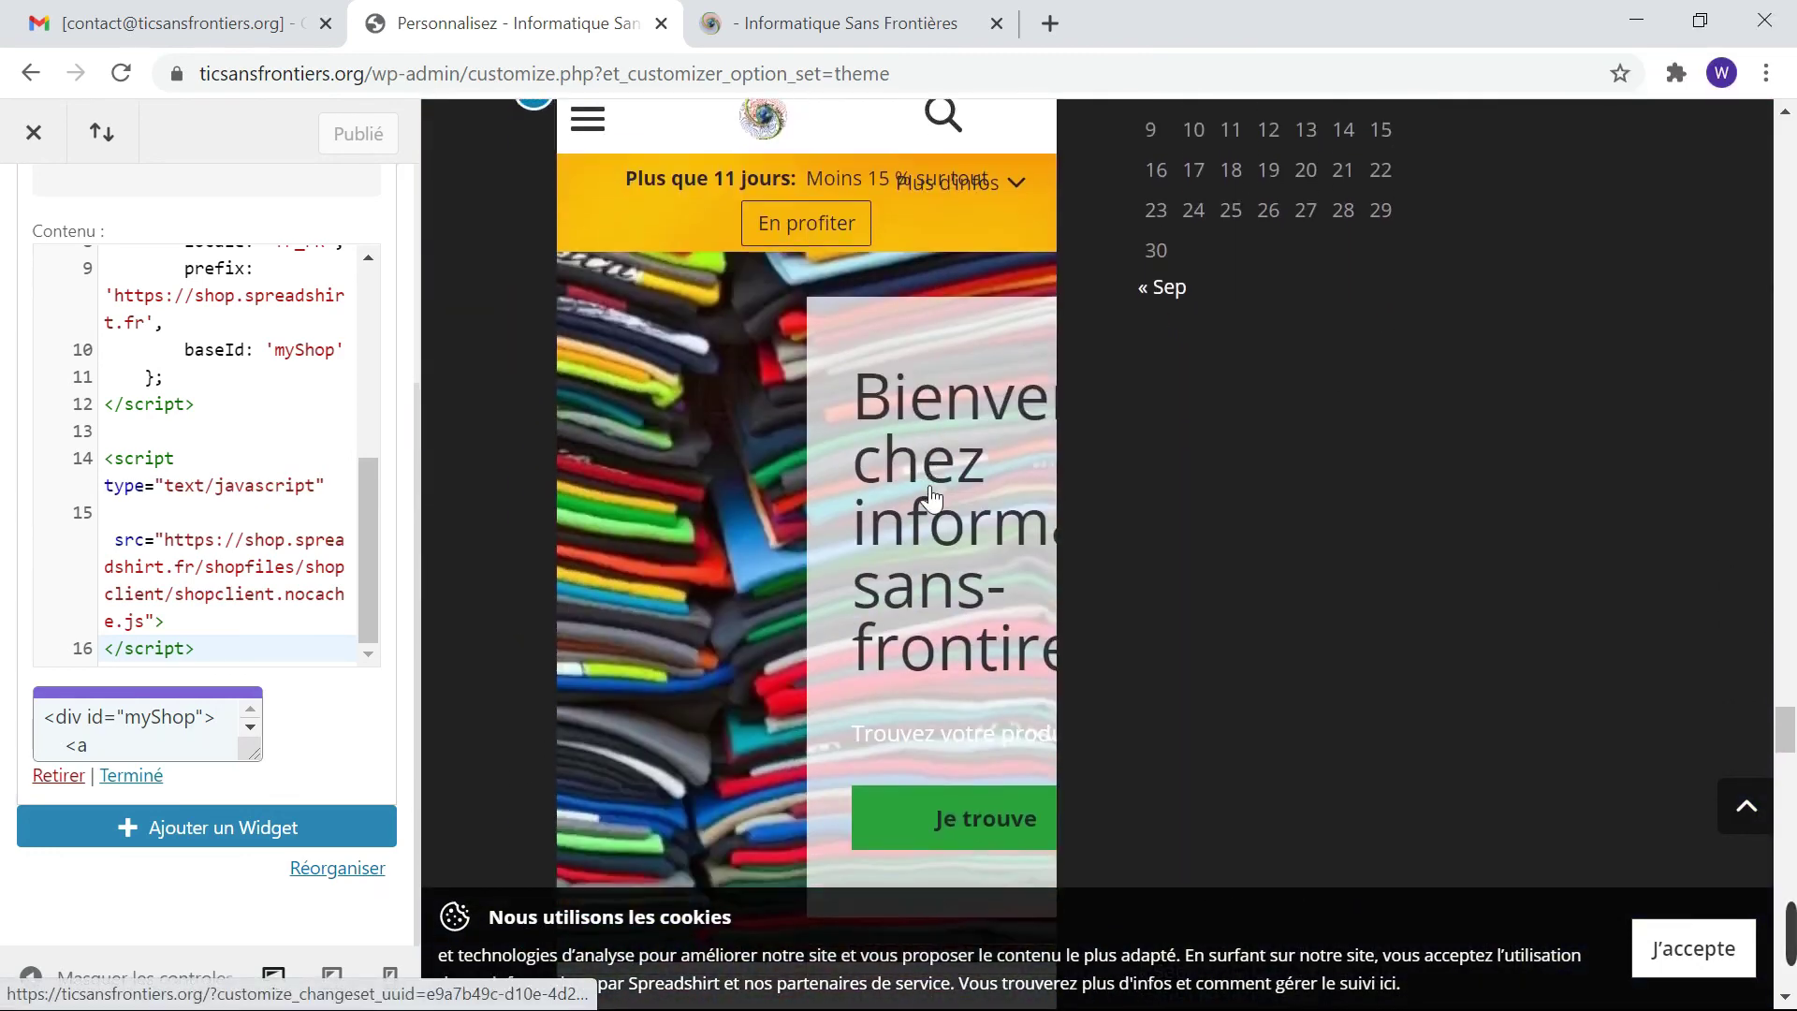
Delete the script blocks from the HTML personnalisé code in Zone Pied de page #1, keeping only the myShop link block, and publish.
scroll(216, 370, "up", 6)
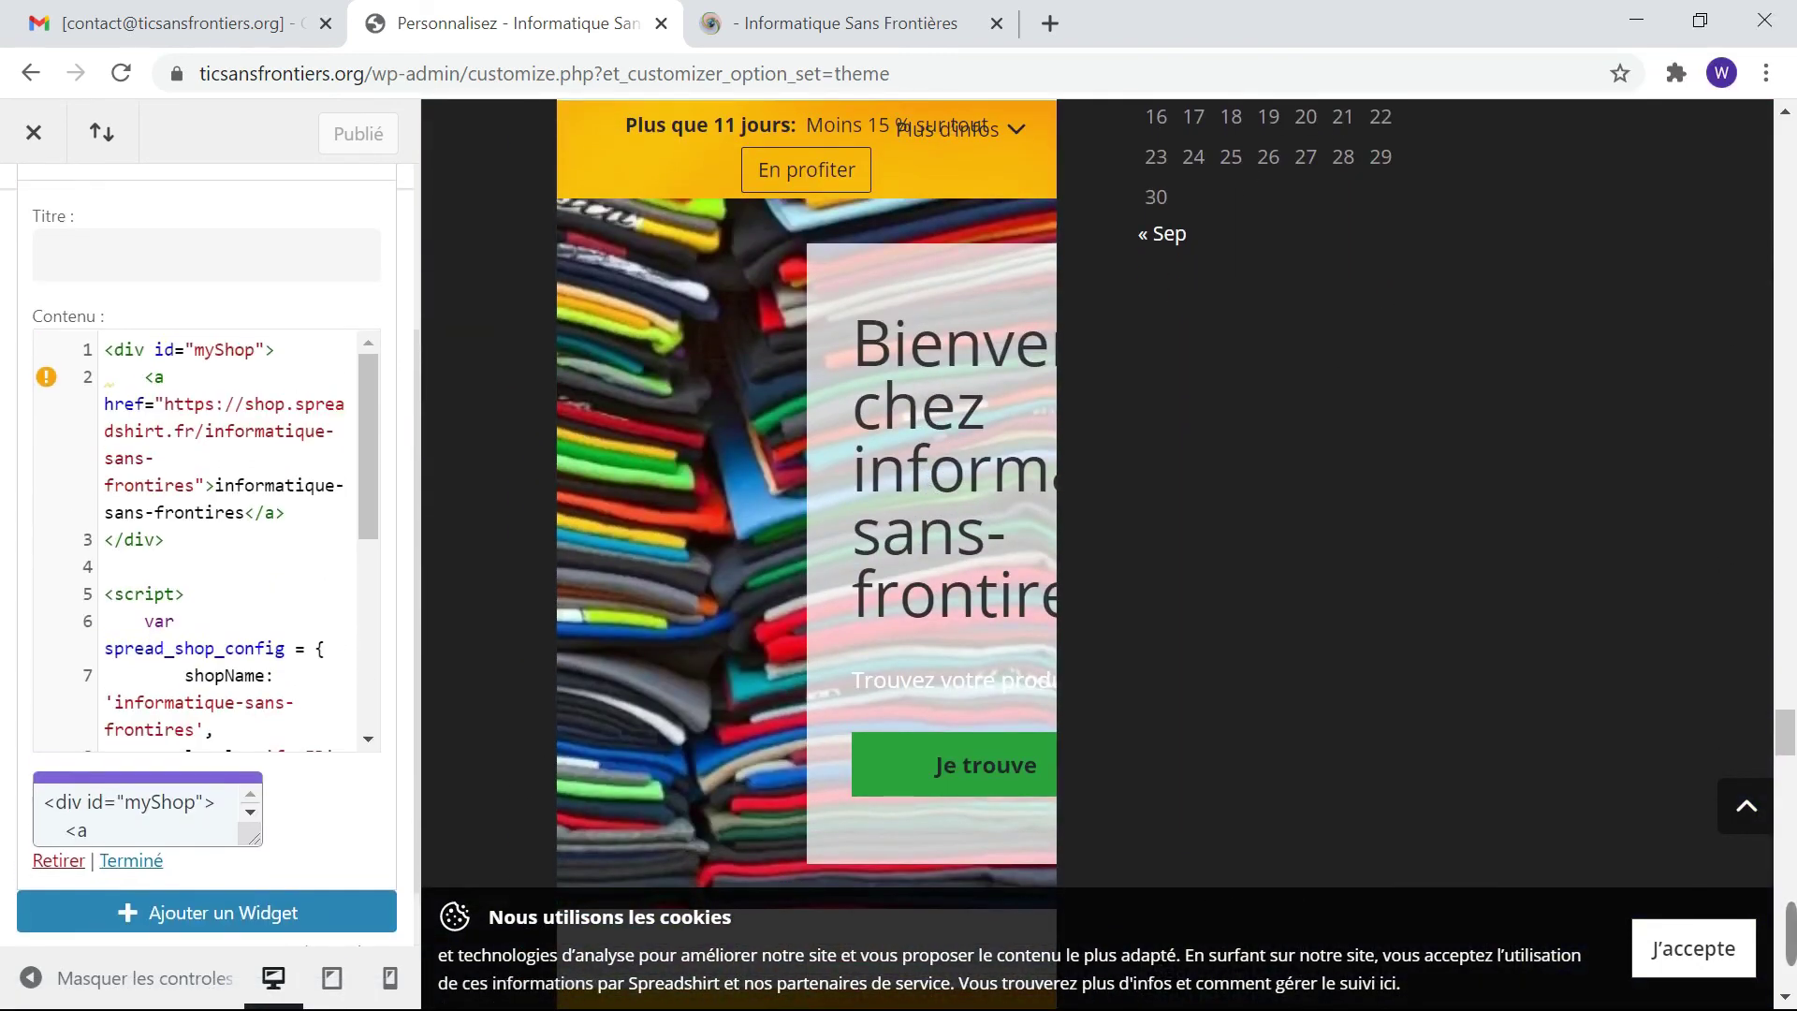
scroll(217, 369, "down", 1)
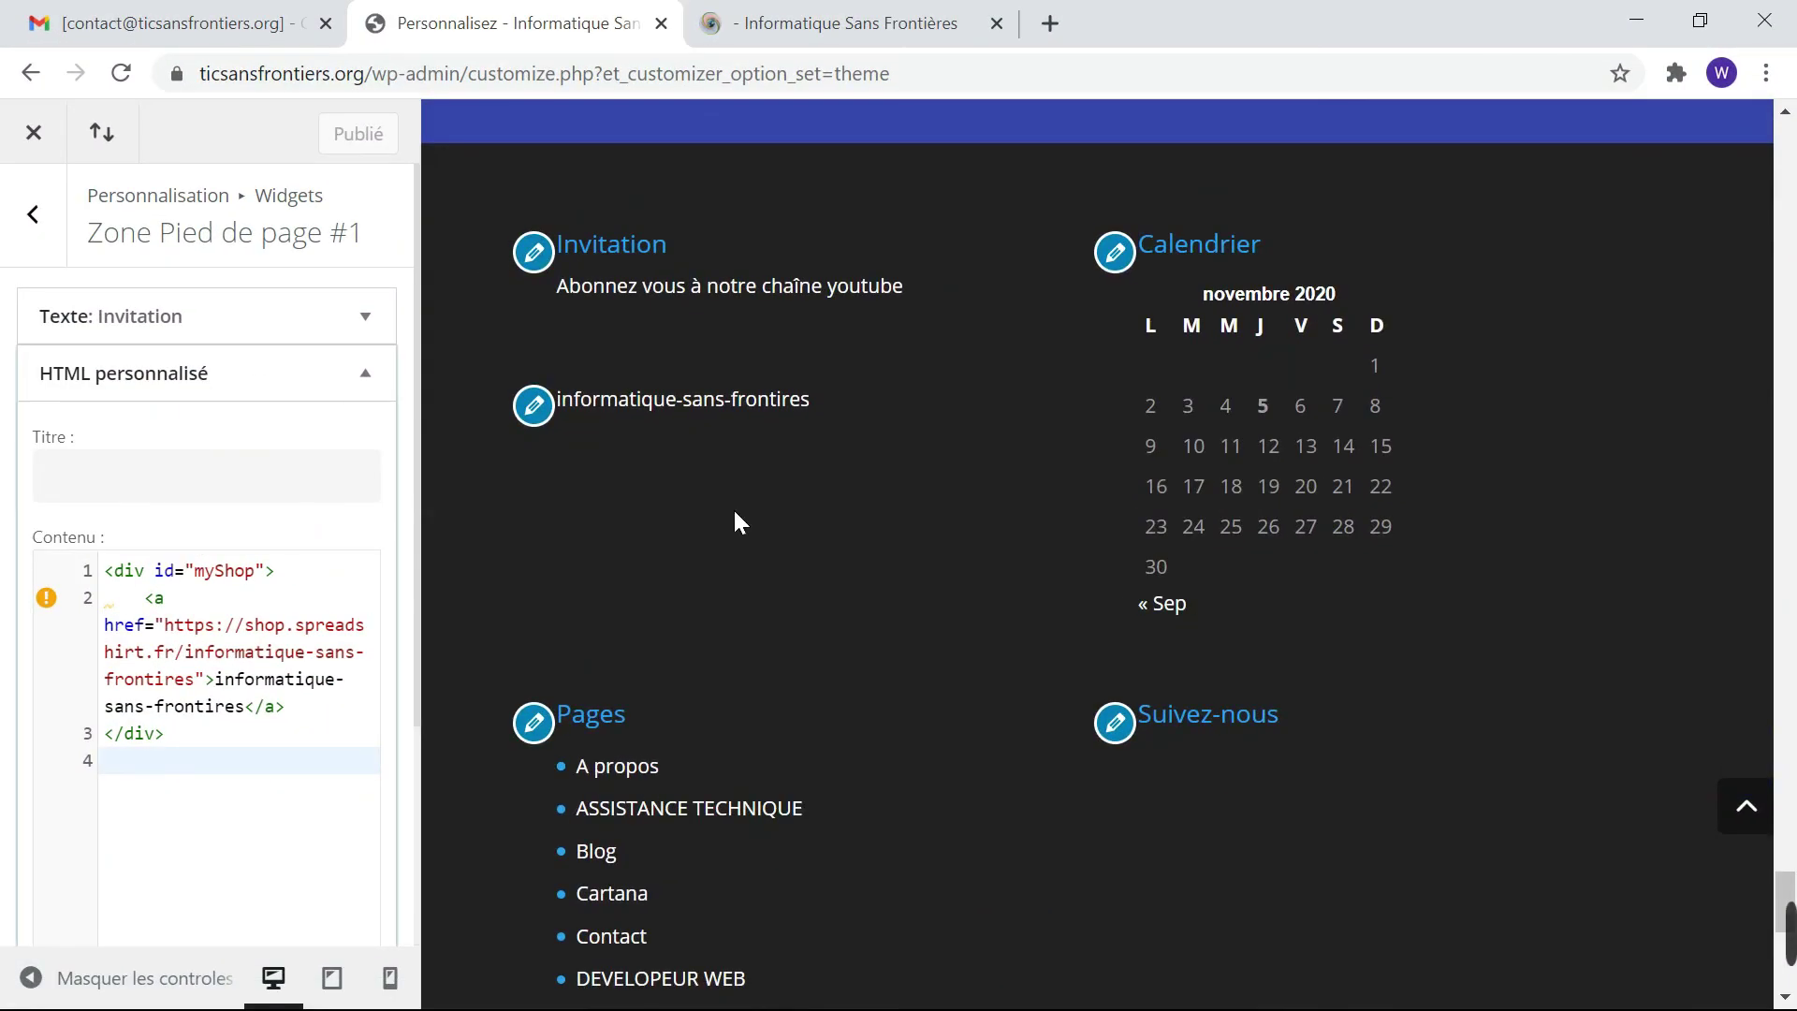
Review the whole footer in the preview, including the shop link under the Invitation text.
scroll(732, 507, "down", 6)
scroll(733, 509, "down", 2)
scroll(734, 509, "up", 12)
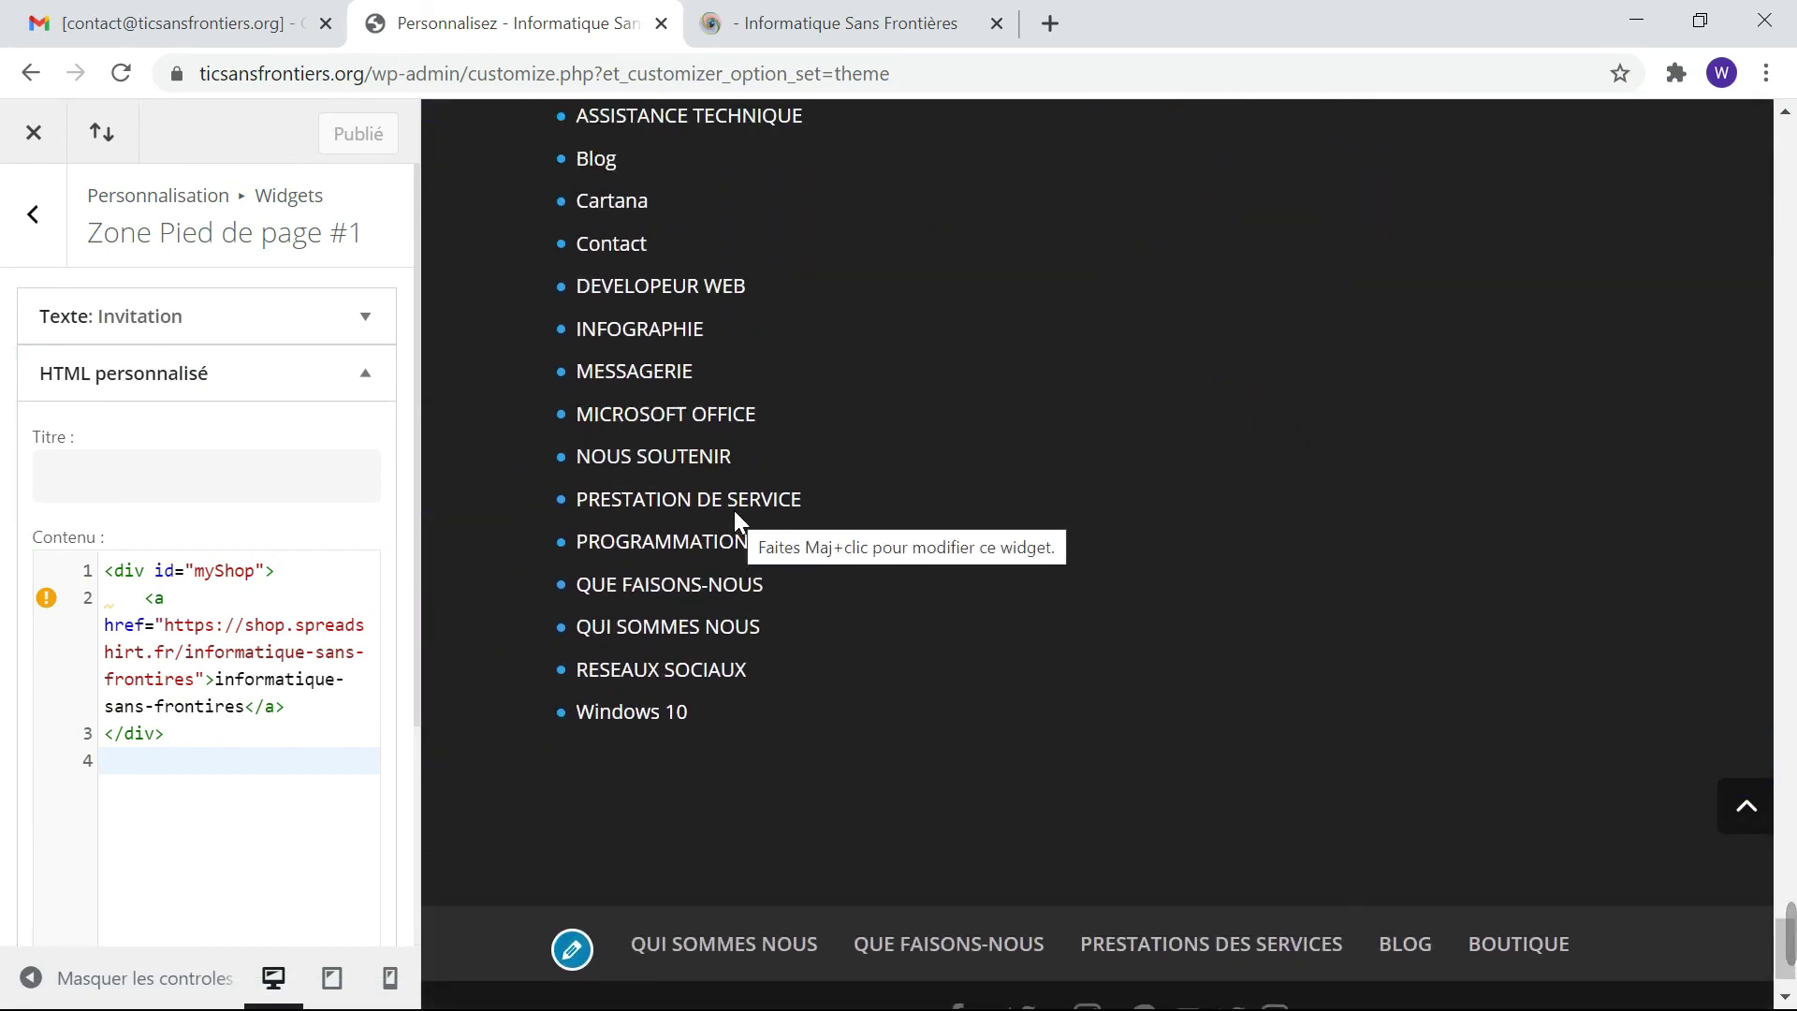
scroll(734, 513, "down", 7)
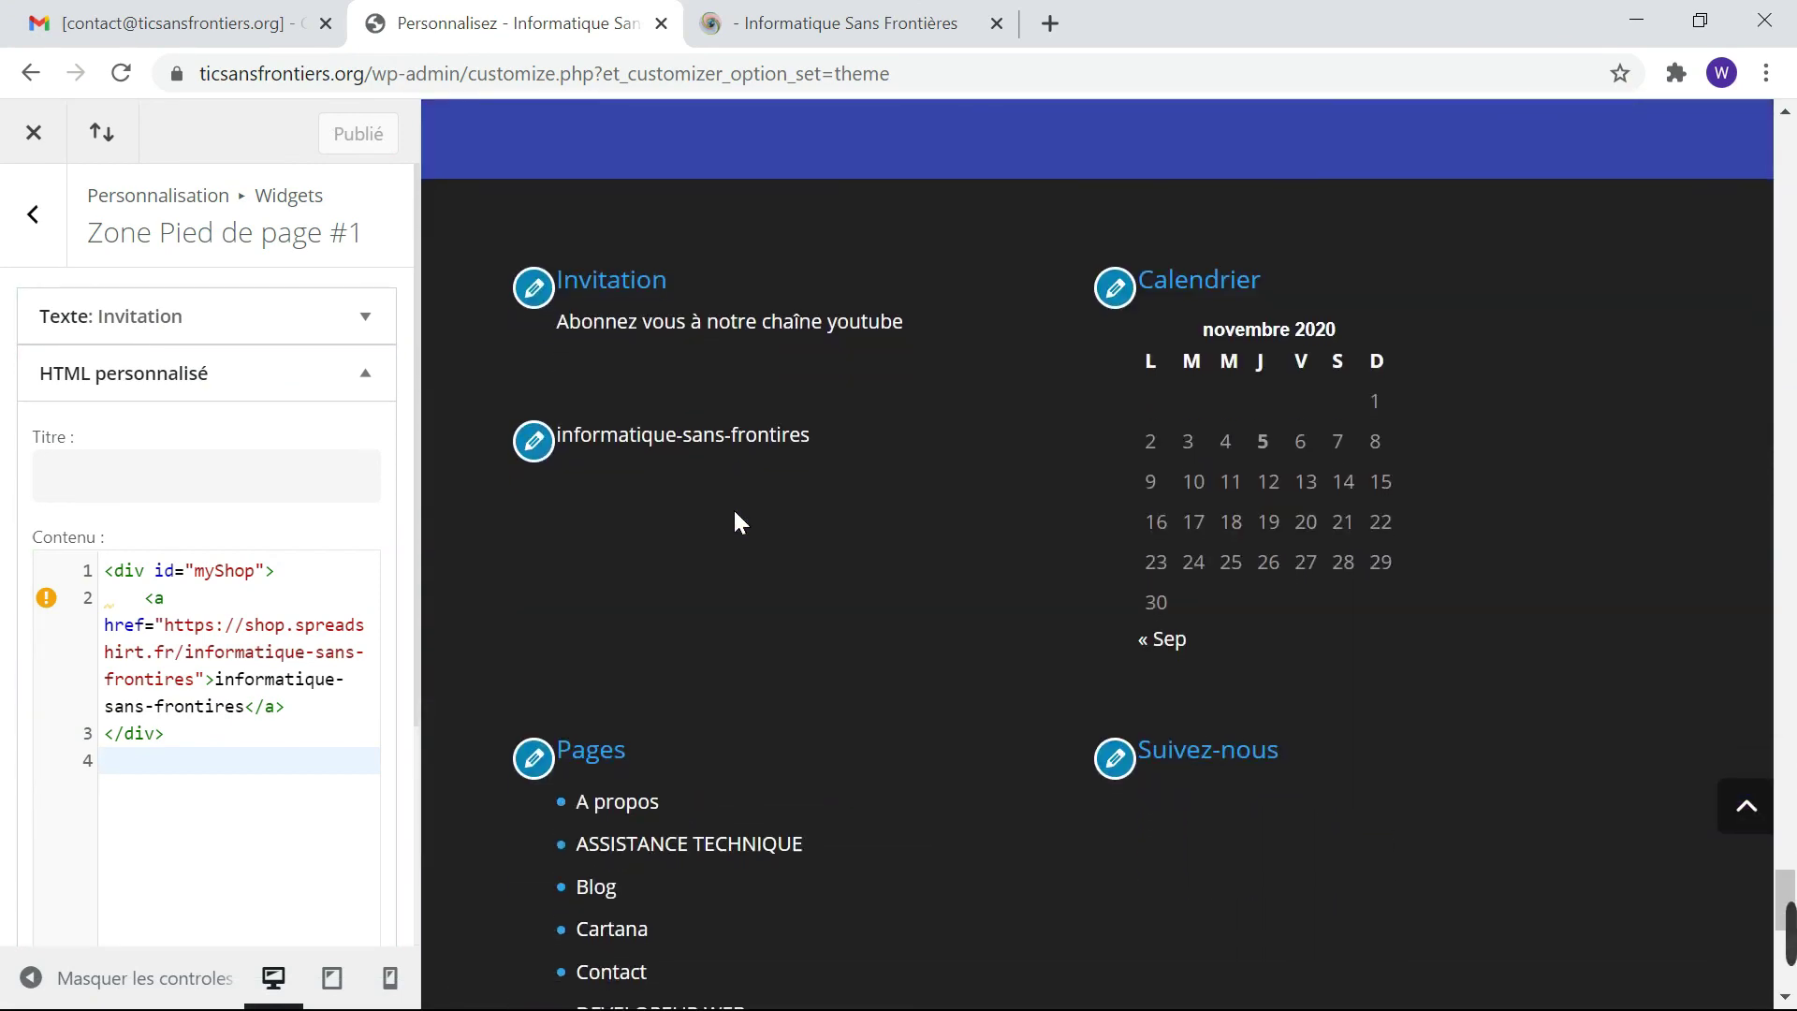
scroll(734, 513, "down", 2)
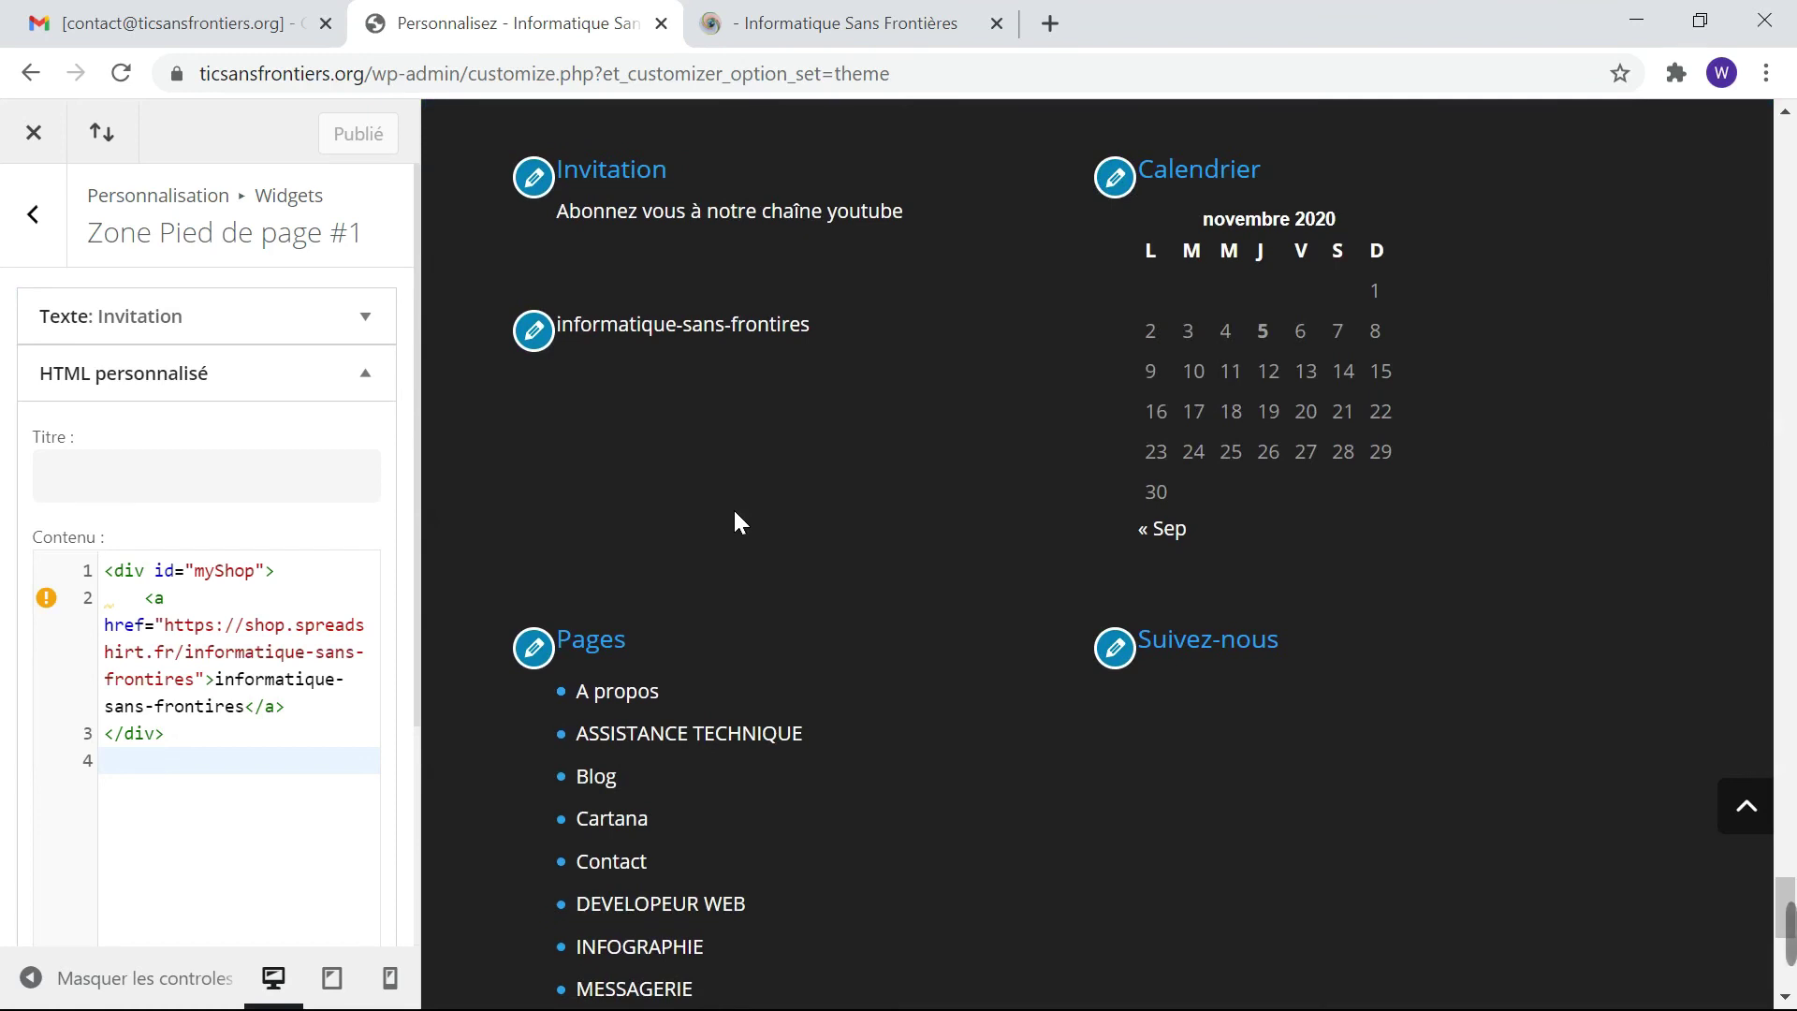
Replace the HTML personnalisé code in Zone Pied de page #1 with the full Spreadshirt embed code, including its script blocks, and publish.
scroll(735, 515, "down", 1)
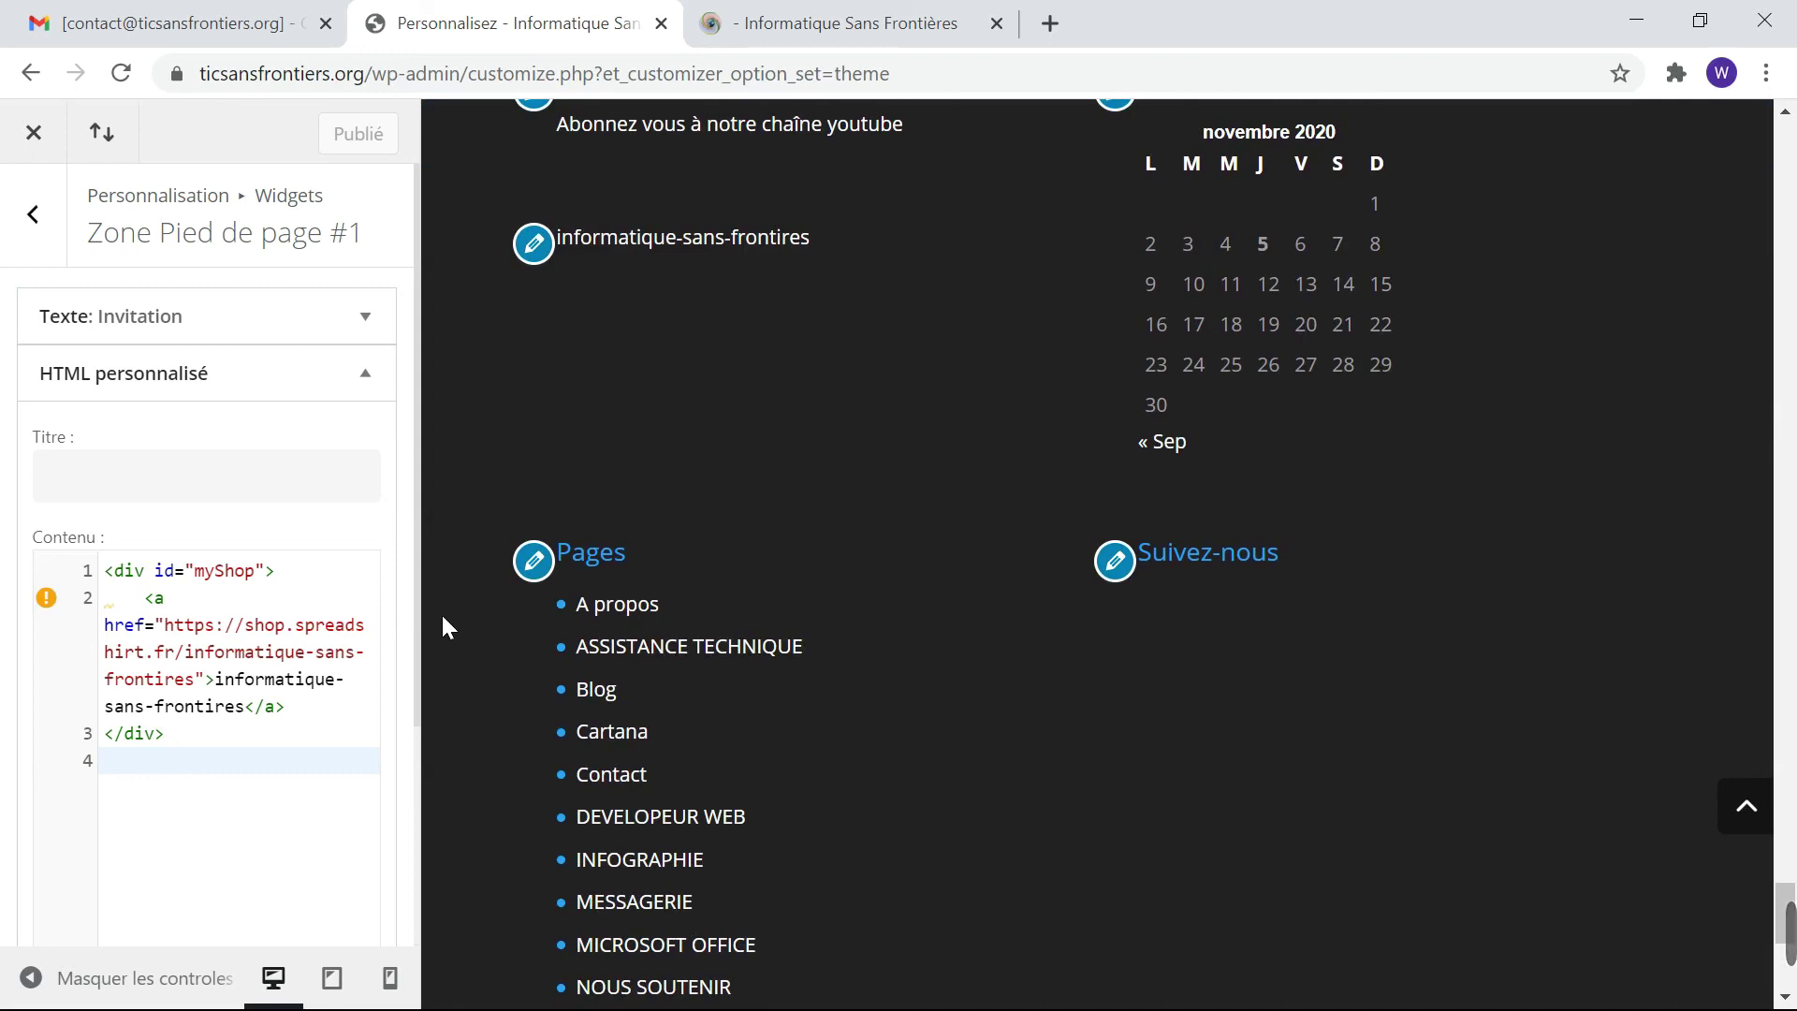
left_click_drag(168, 735, 73, 589)
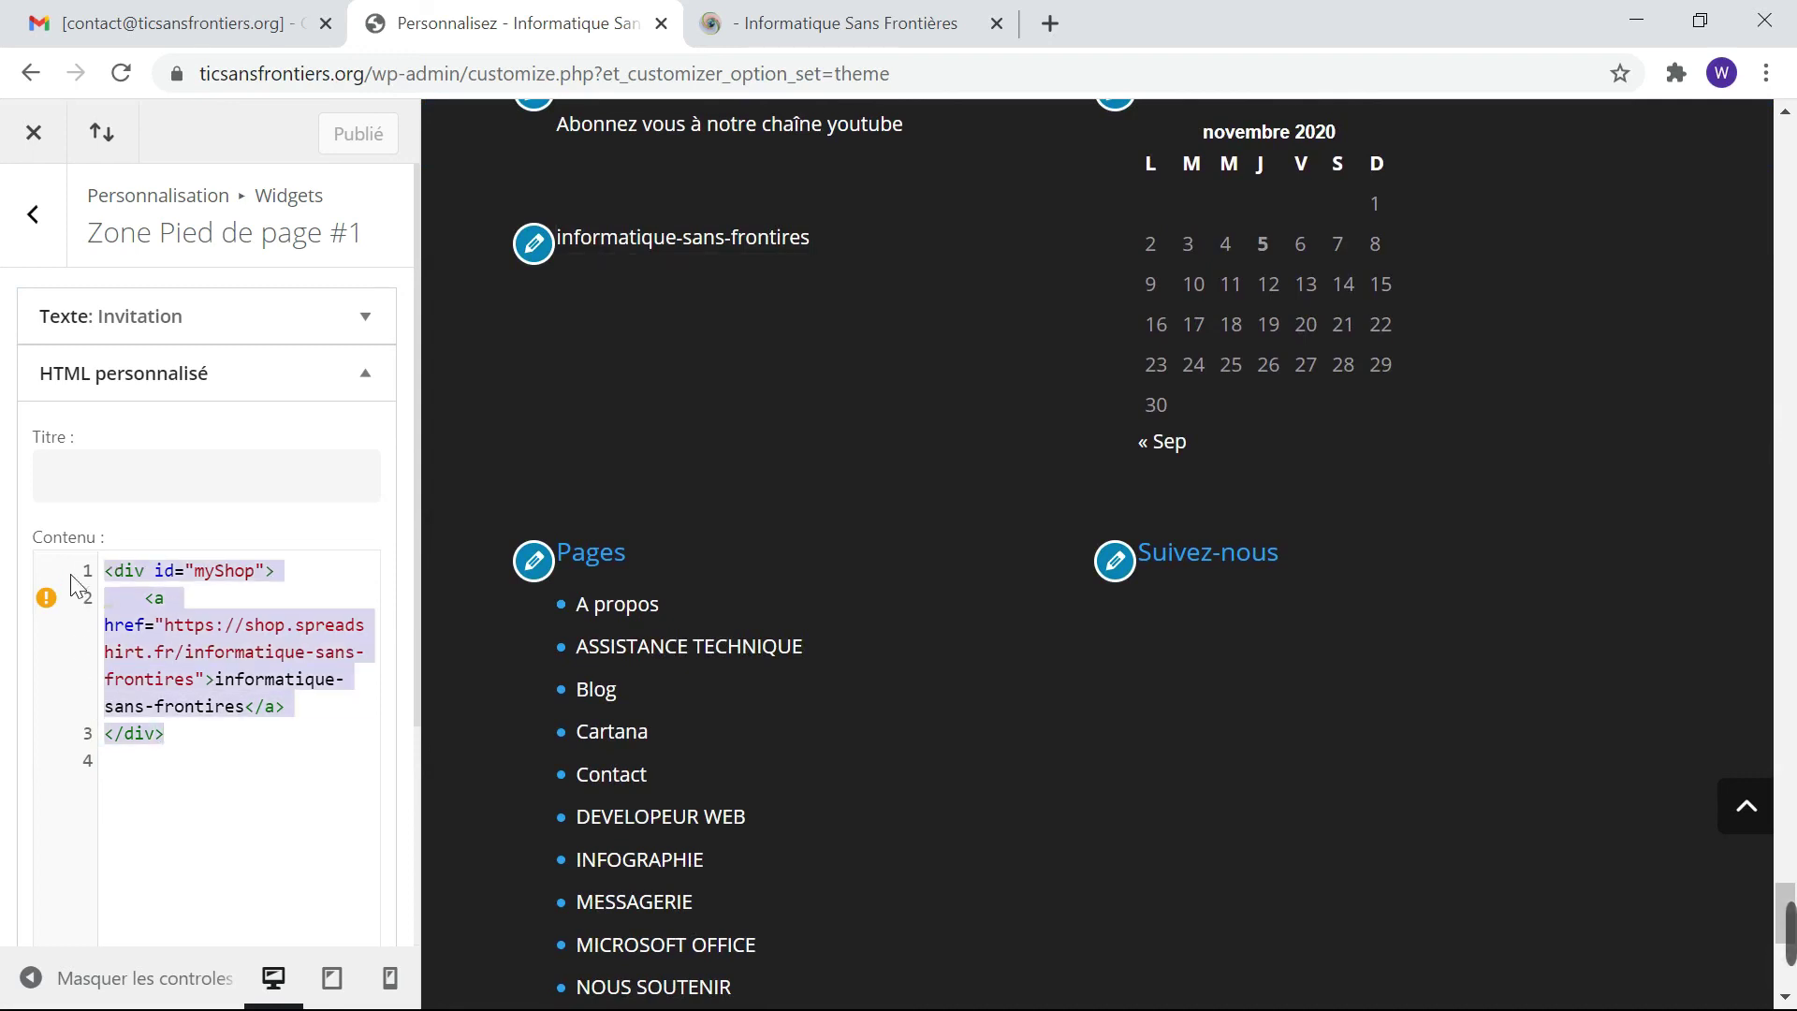
key("BackSpace")
key("ctrl+v")
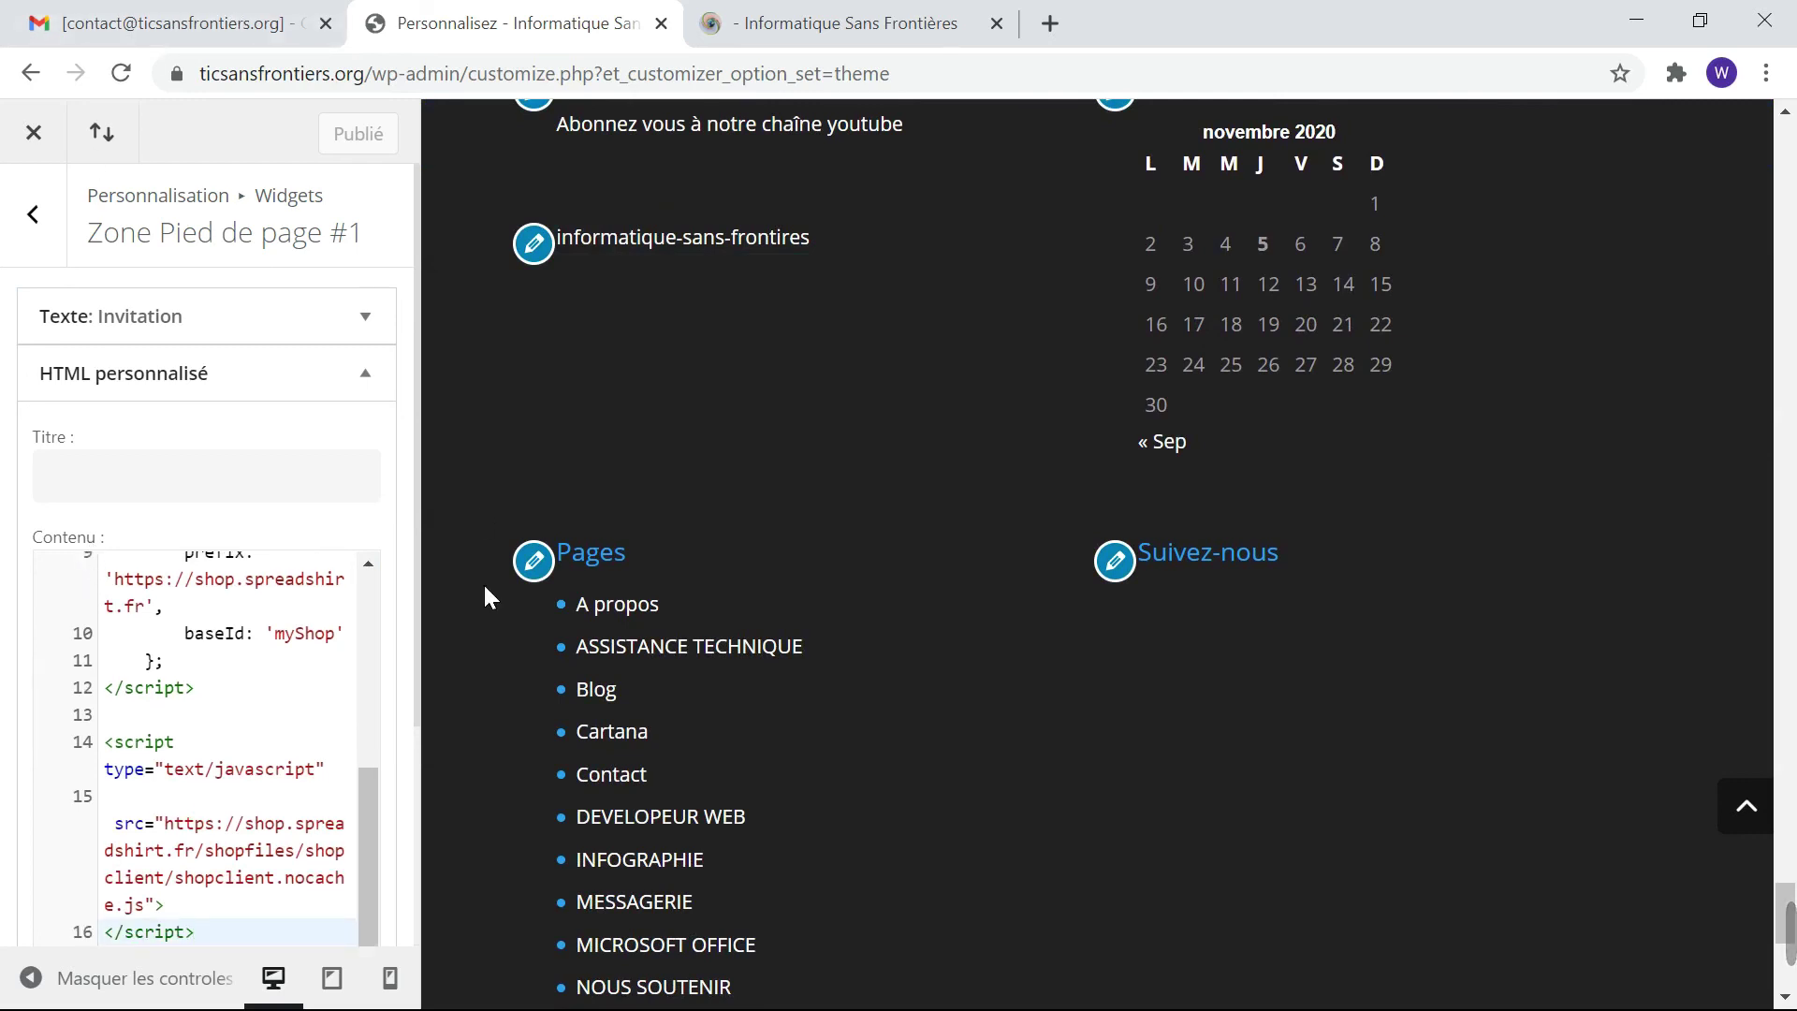
left_click(331, 134)
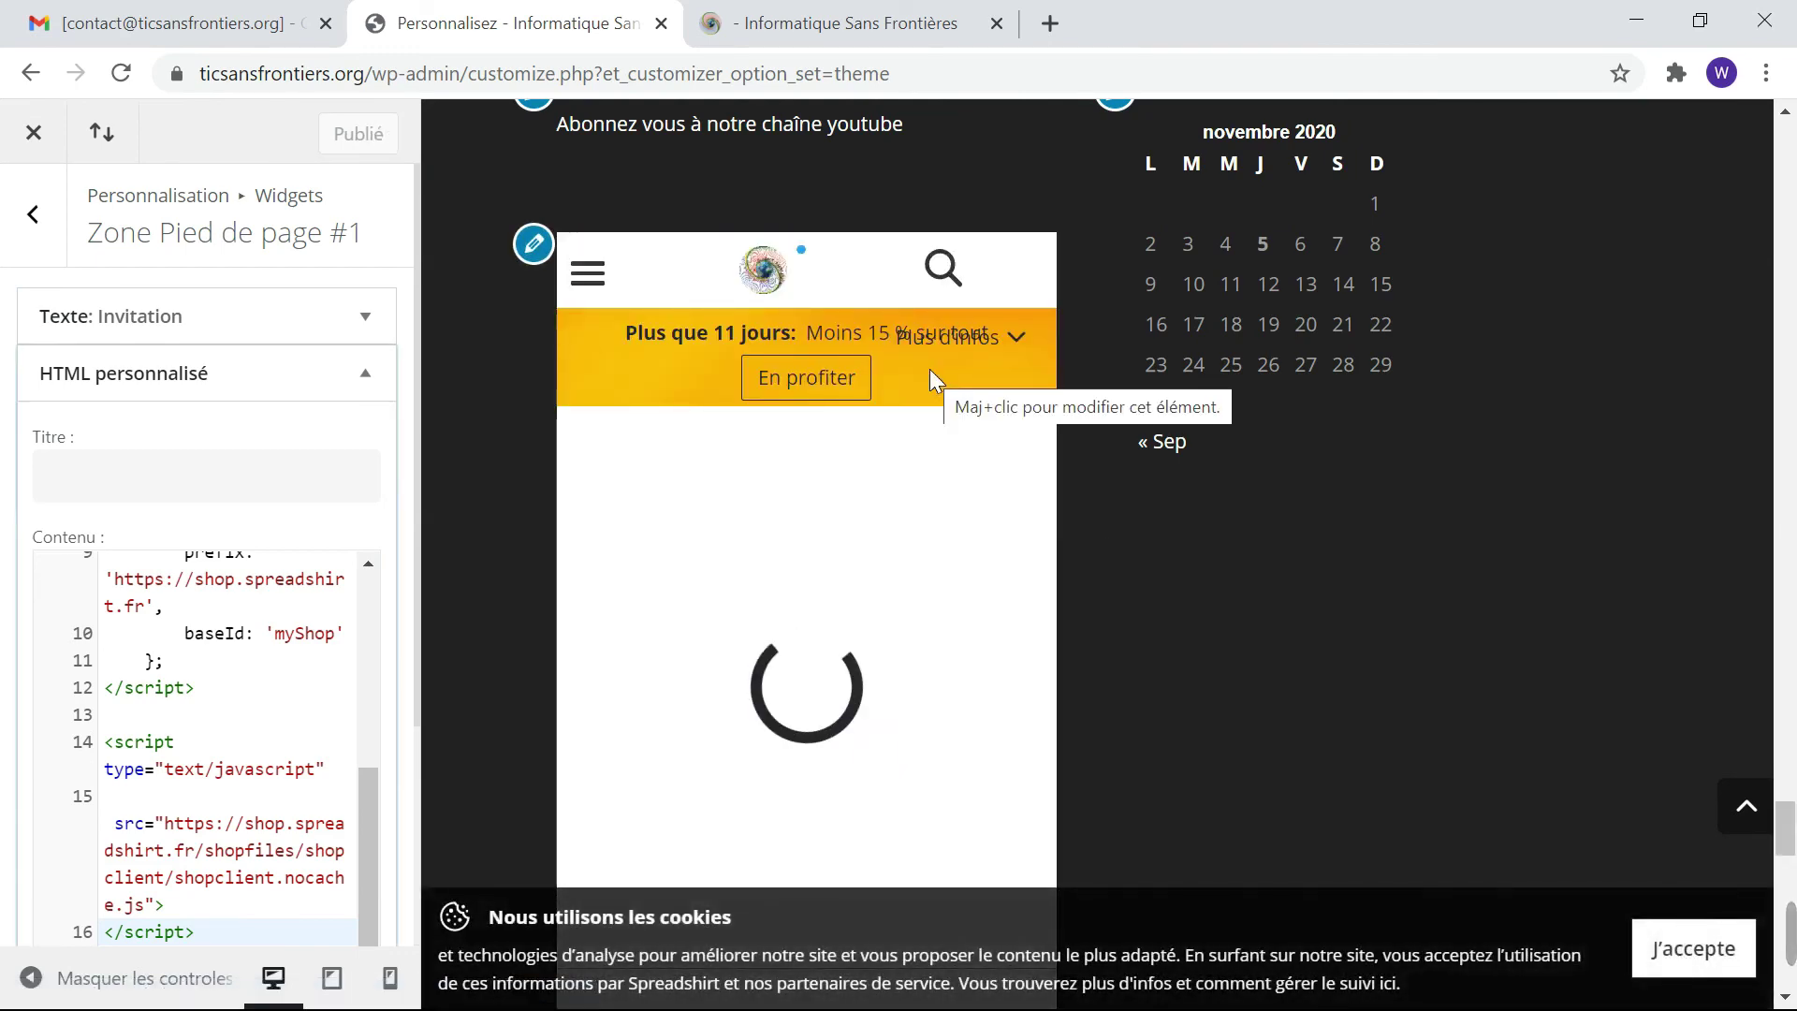
Check the restored Spreadshirt shop in the footer preview, from the contact form down to the bottom menu.
scroll(929, 369, "down", 10)
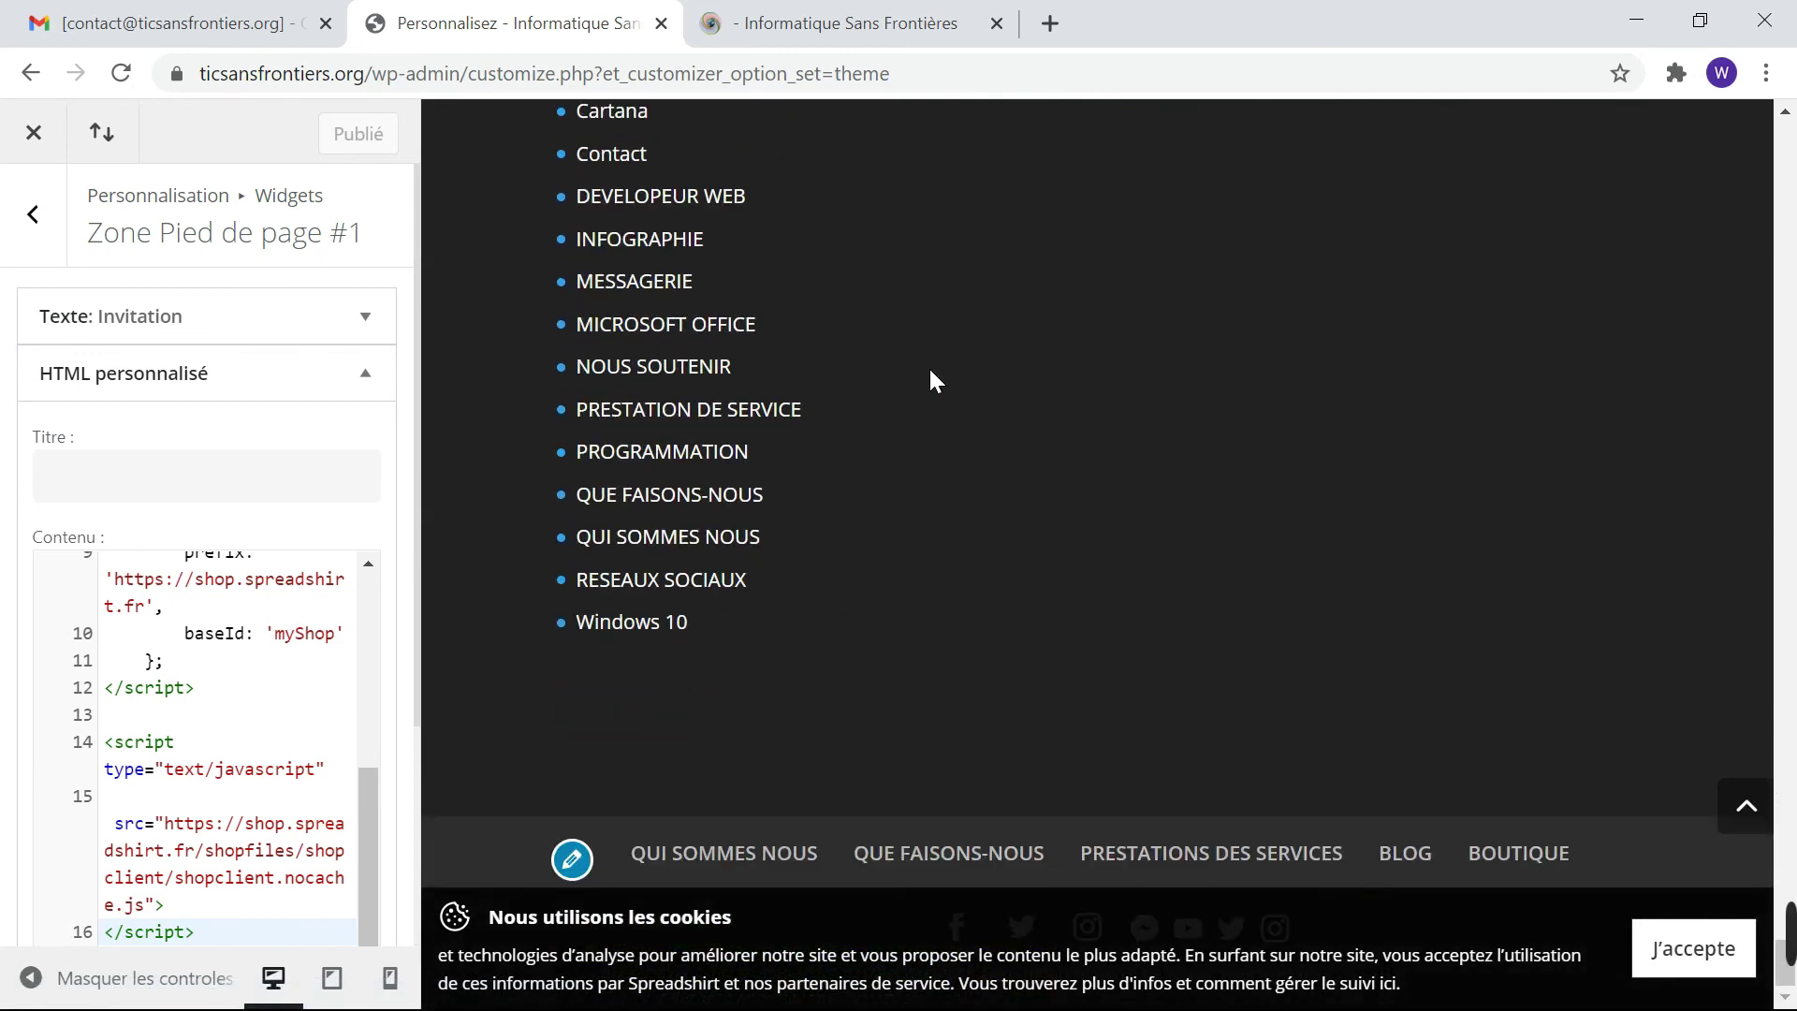
scroll(940, 382, "up", 10)
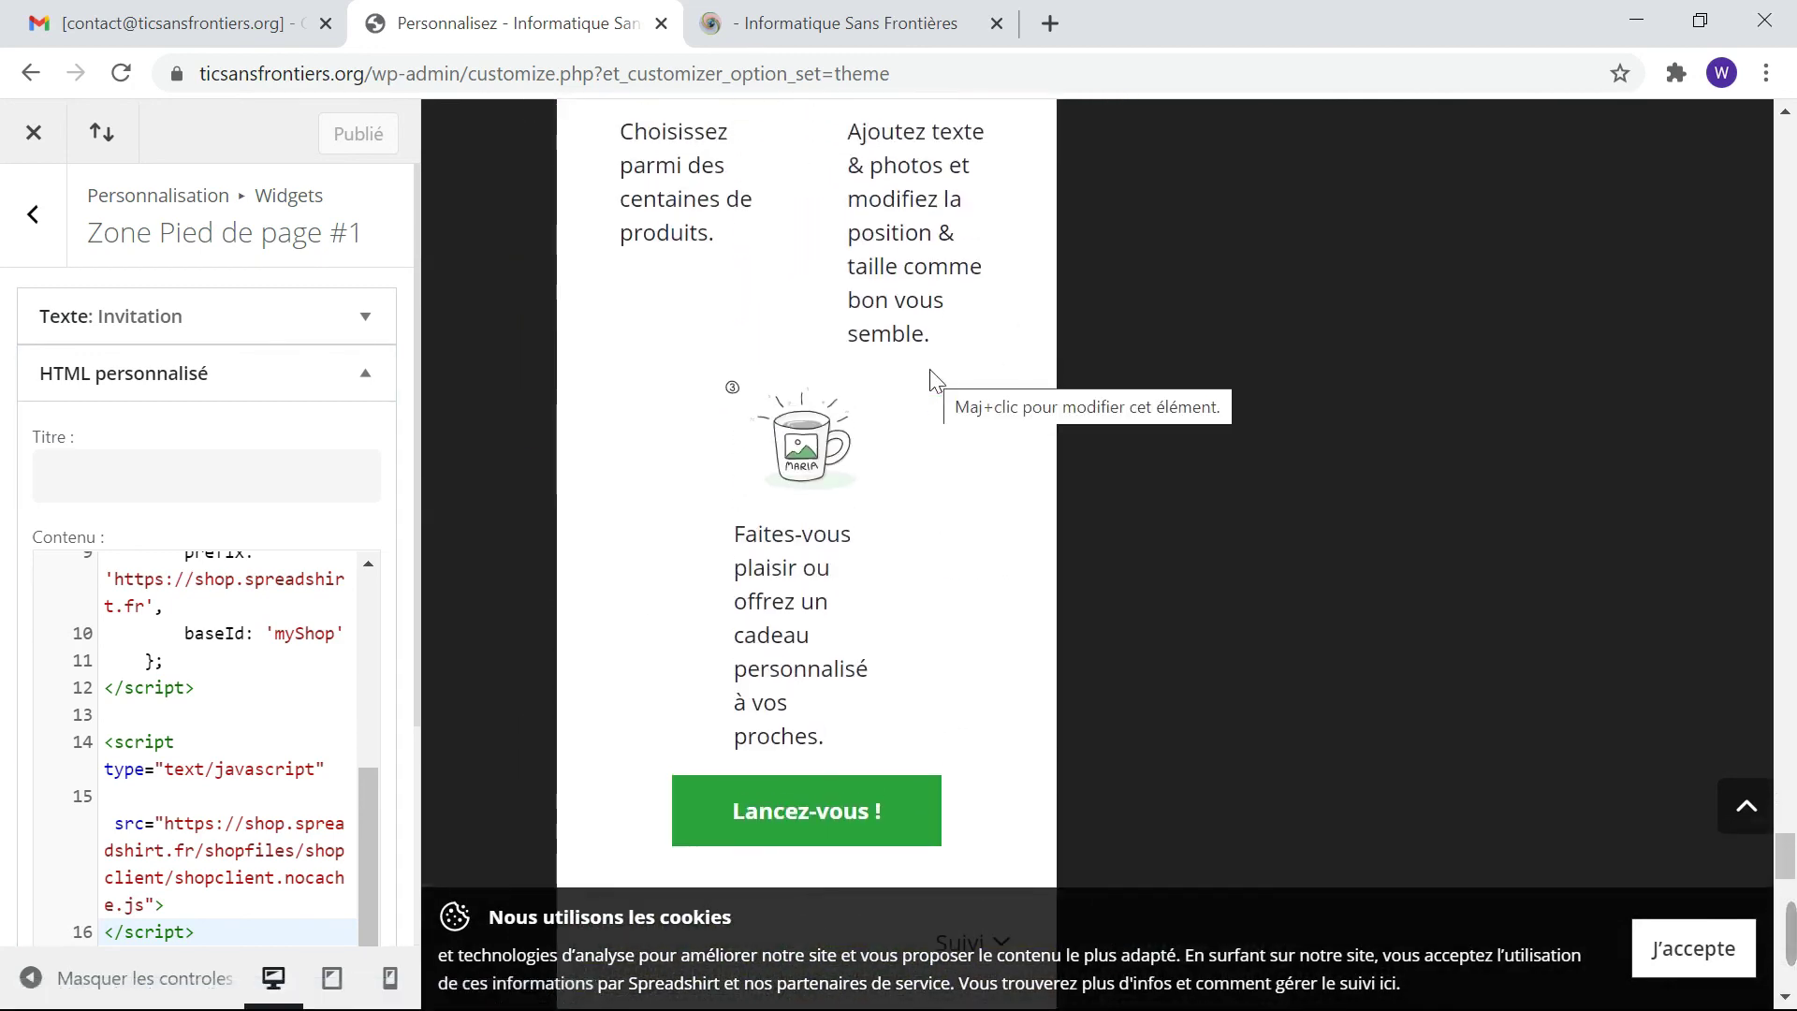
scroll(940, 382, "up", 10)
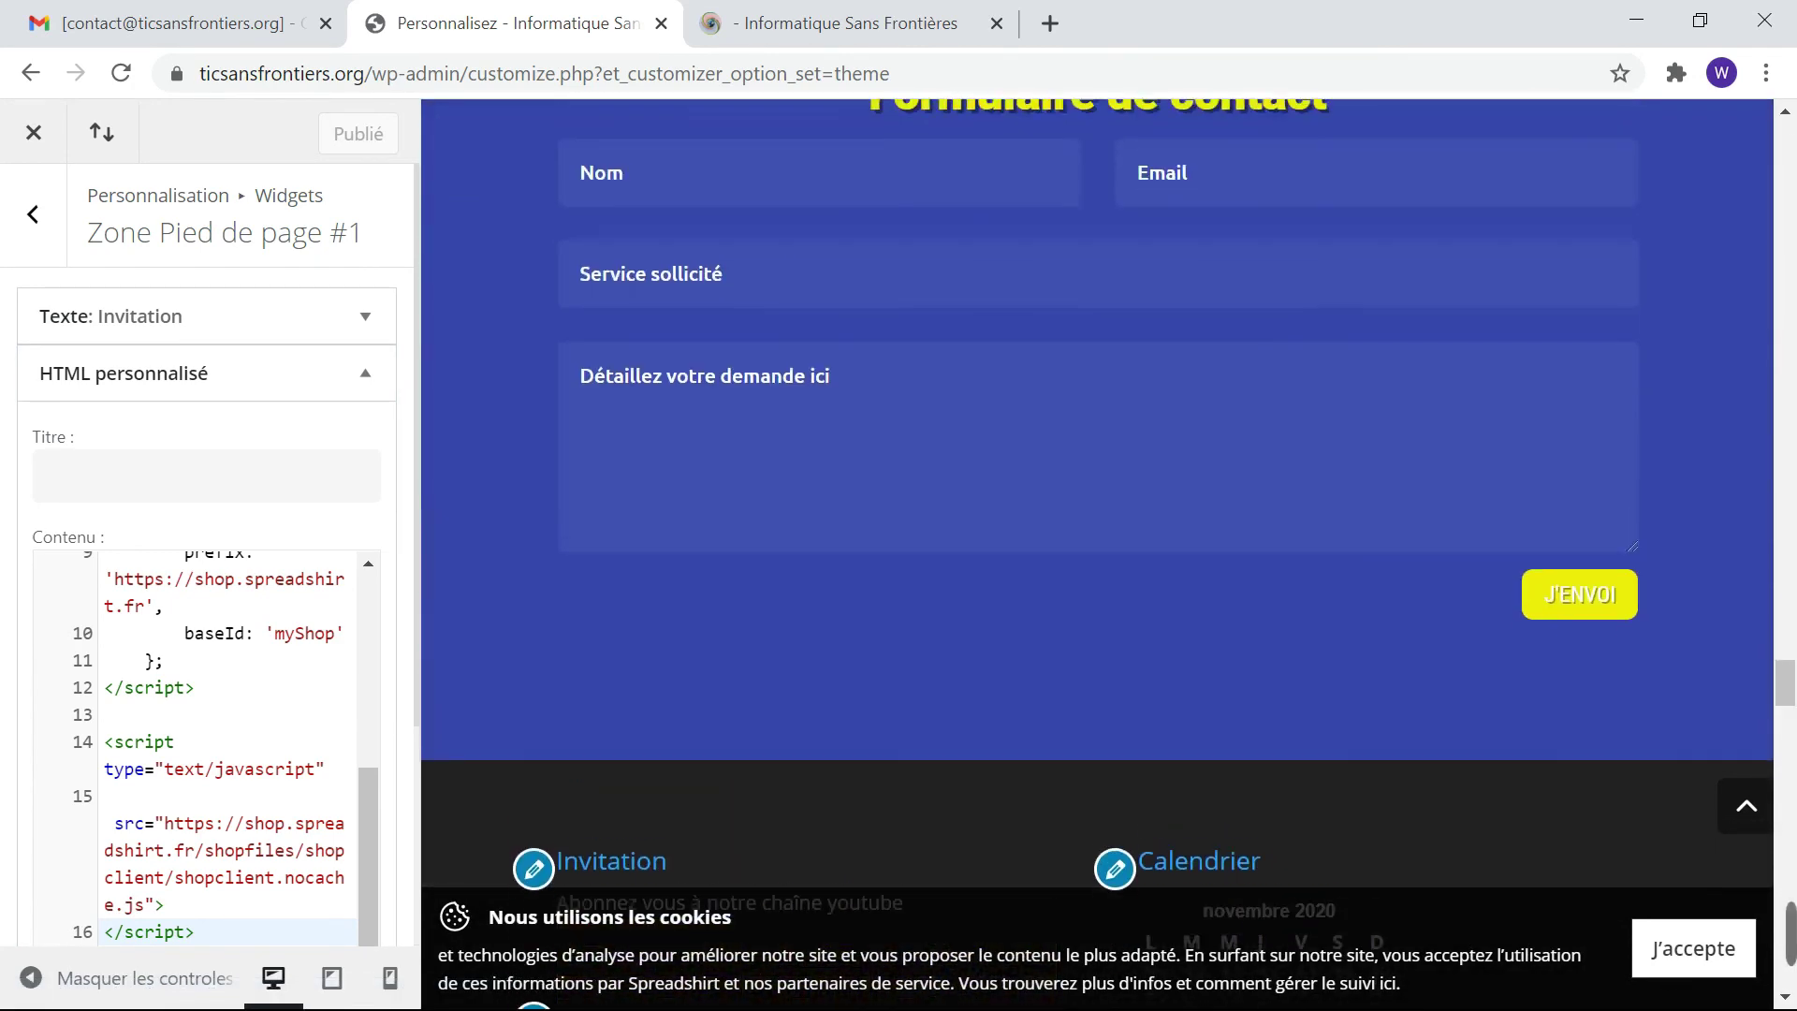
scroll(930, 369, "down", 4)
scroll(929, 369, "down", 10)
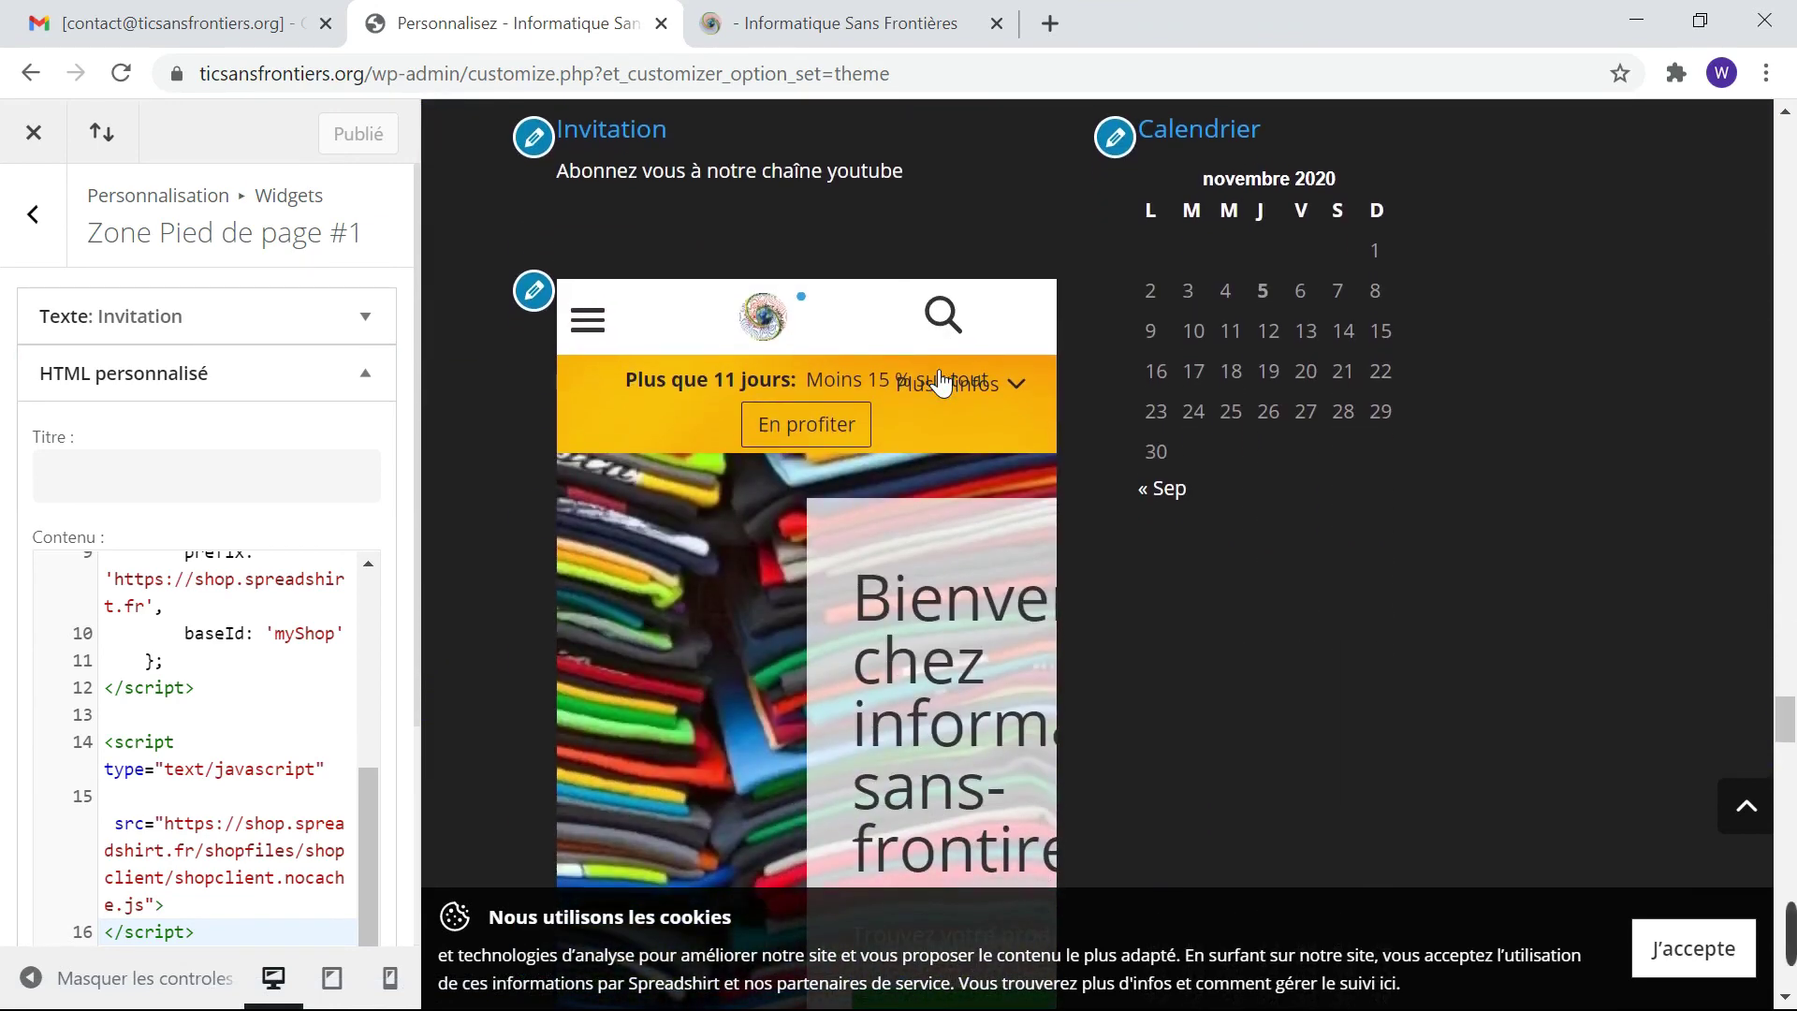
scroll(936, 382, "down", 2)
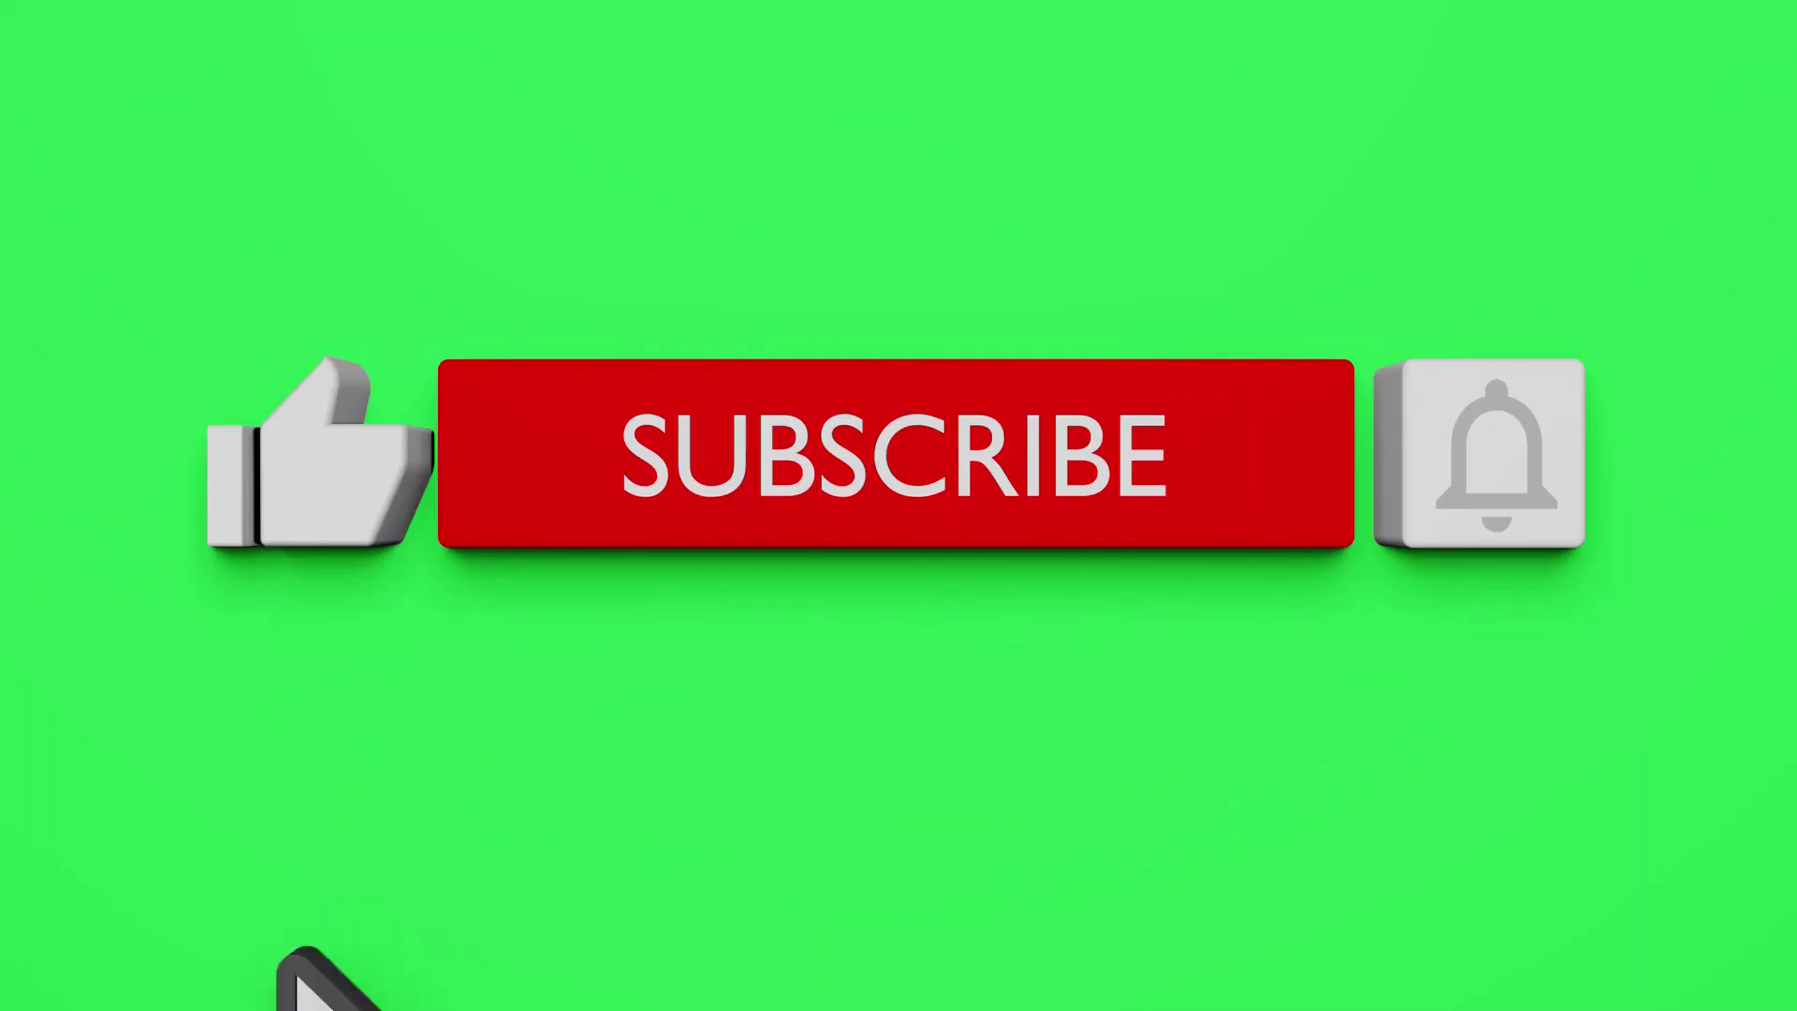